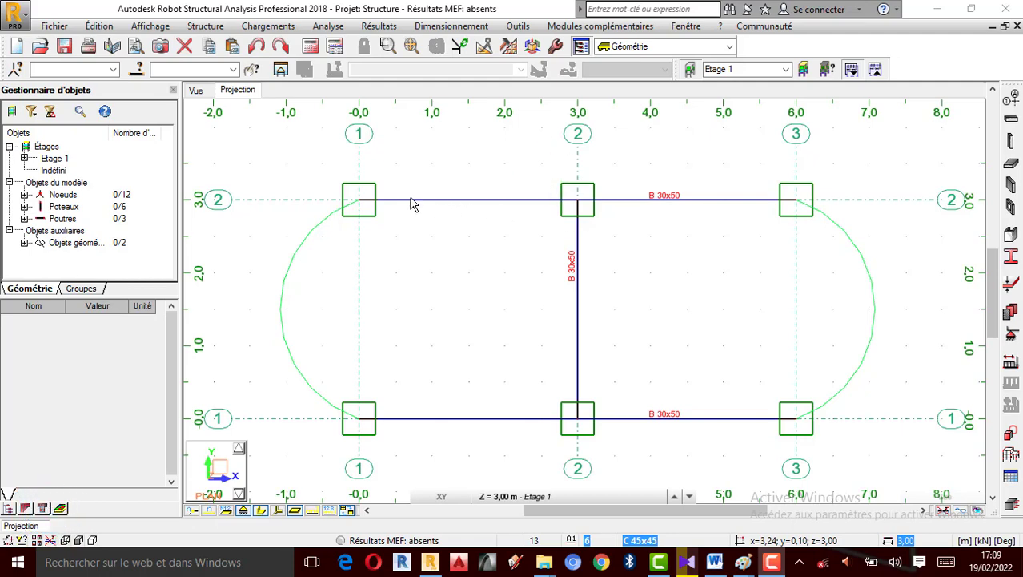
Step: Examine the existing floor plan, including its grid axes, columns, 30x50 beams and the curved outlines at both ends
scroll(349, 204, "up", 1)
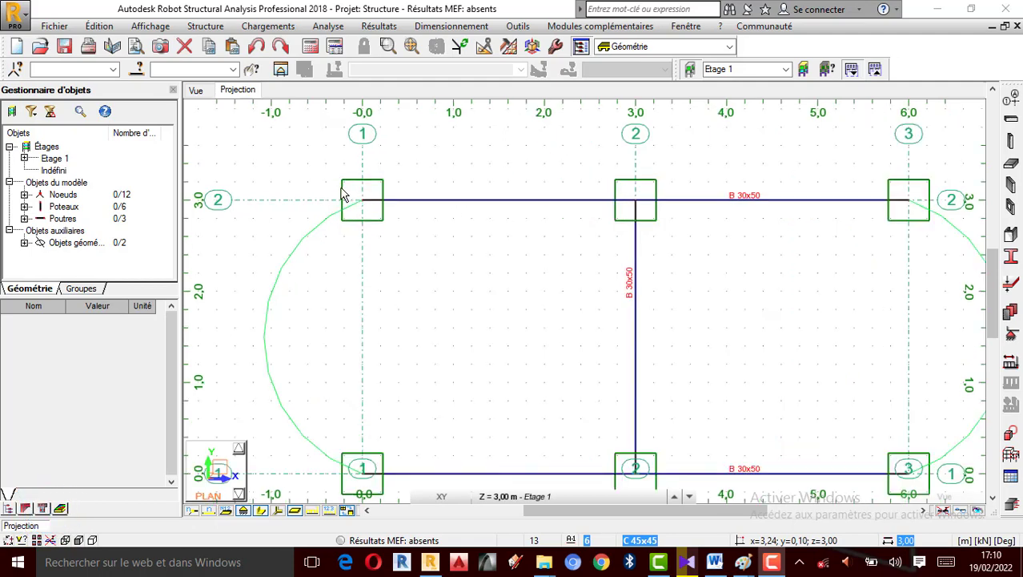
scroll(349, 205, "down", 1)
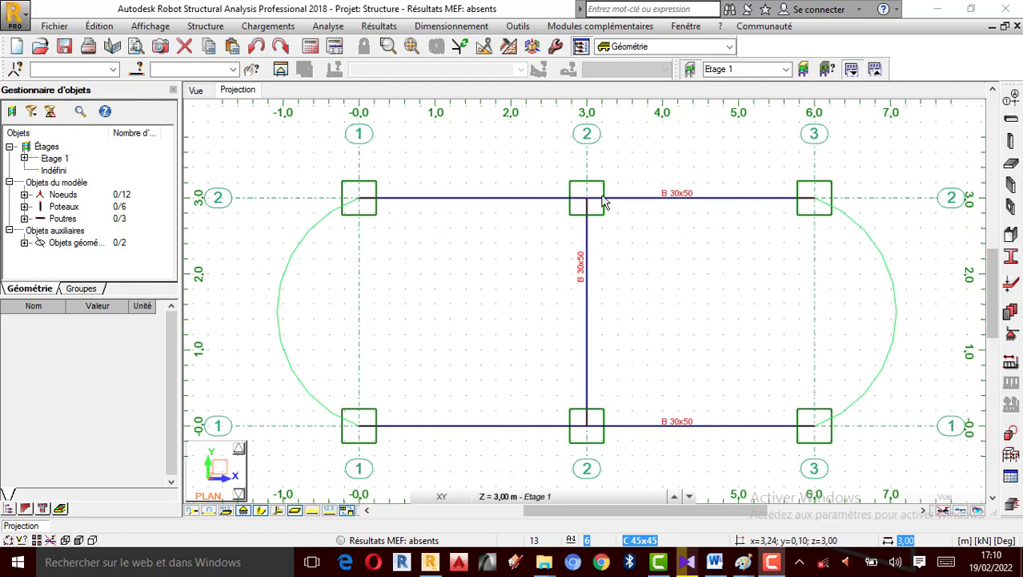
scroll(593, 197, "down", 1)
scroll(592, 191, "down", 1)
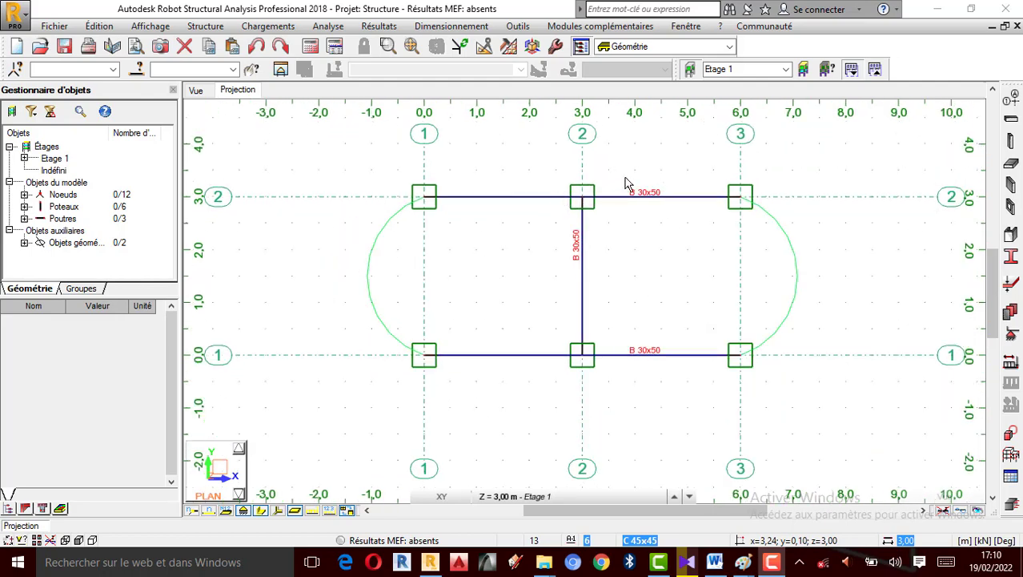
scroll(625, 186, "up", 1)
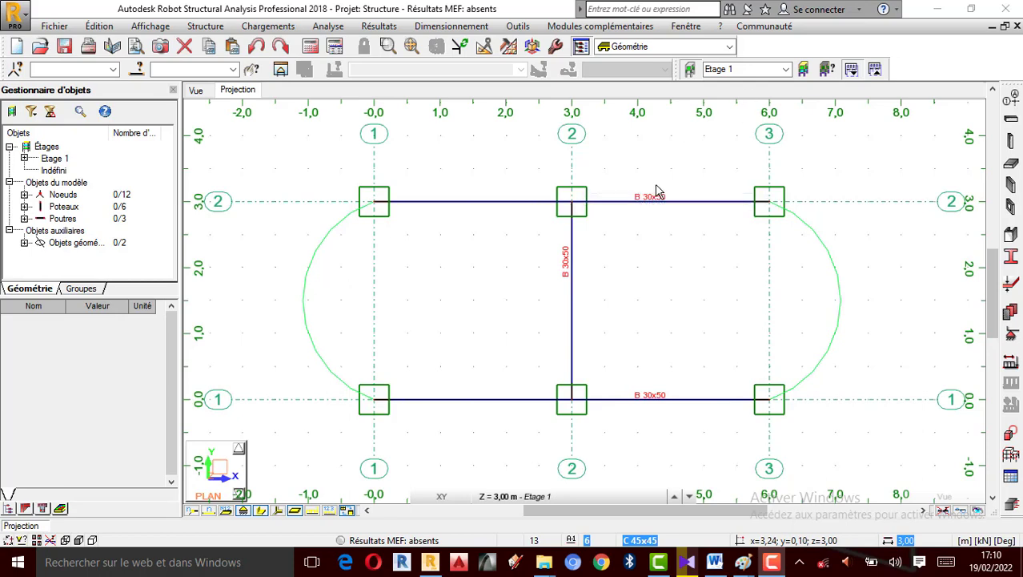
scroll(656, 192, "up", 1)
scroll(726, 187, "down", 1)
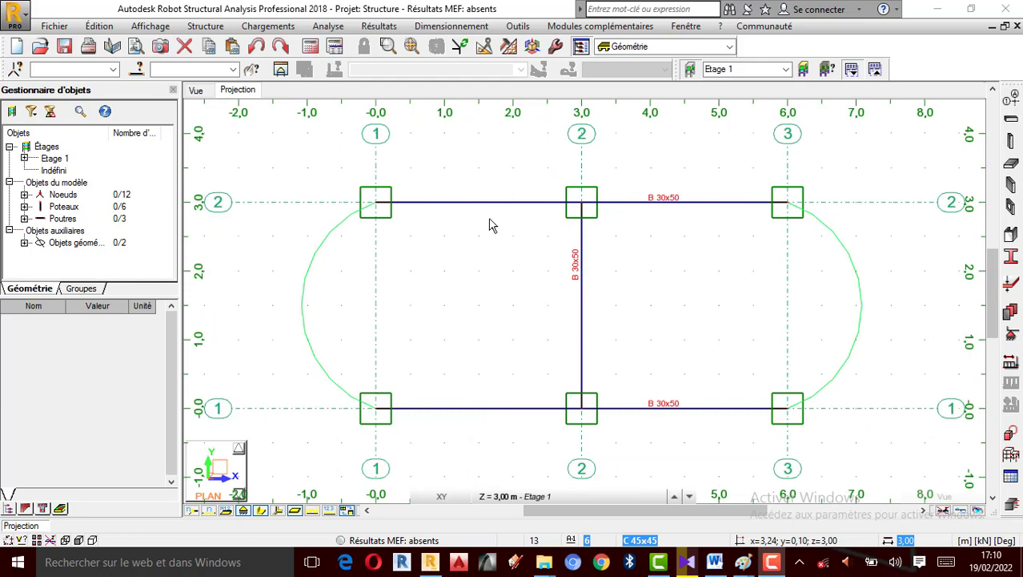
scroll(424, 206, "up", 1)
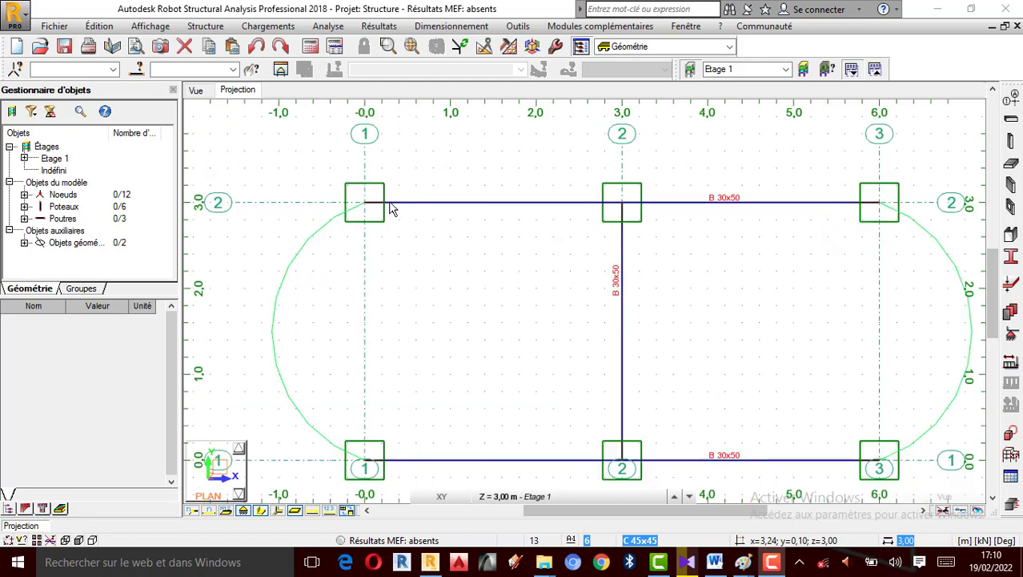
scroll(389, 214, "down", 1)
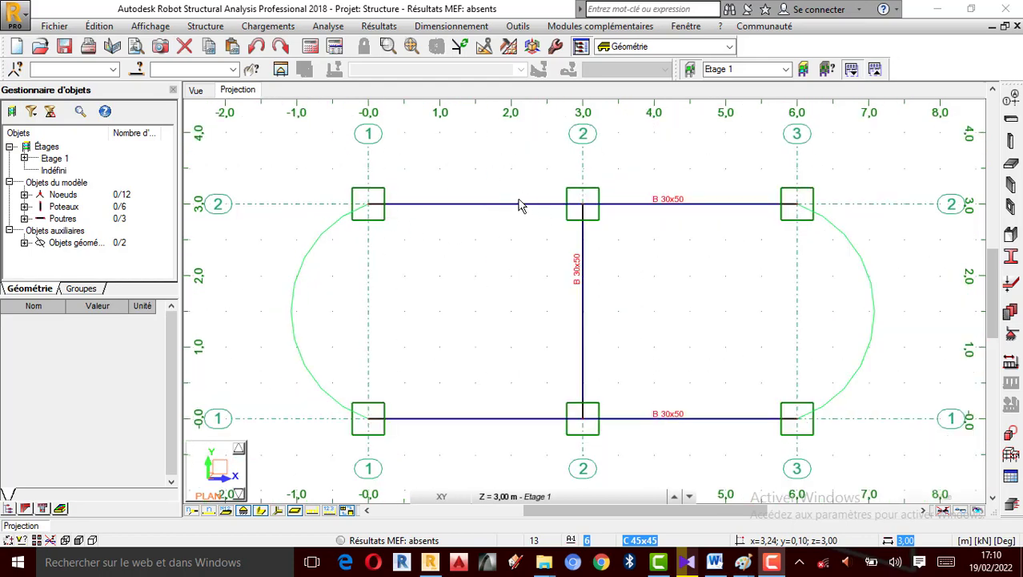
scroll(597, 205, "up", 1)
scroll(515, 164, "down", 1)
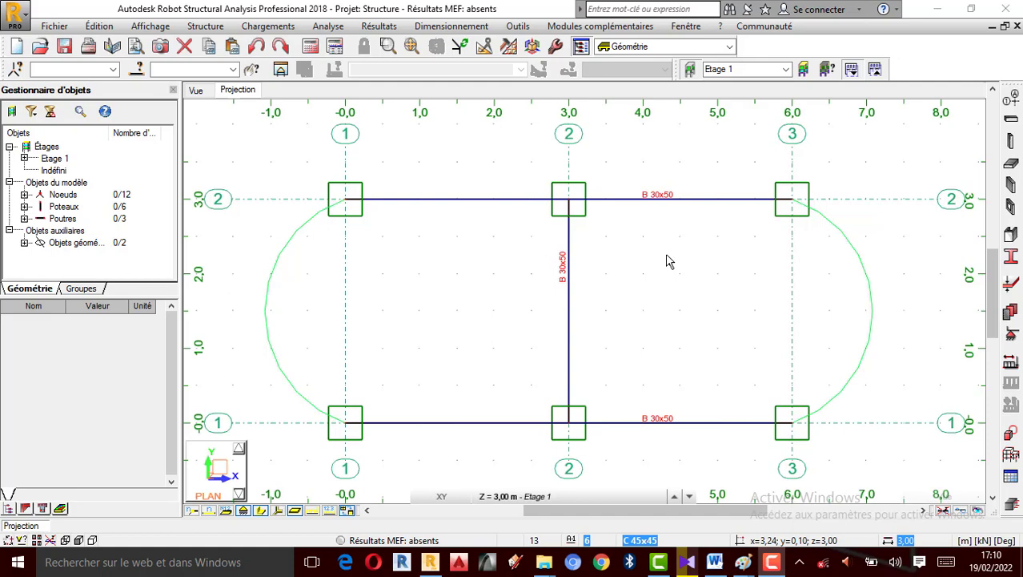
scroll(628, 252, "down", 1)
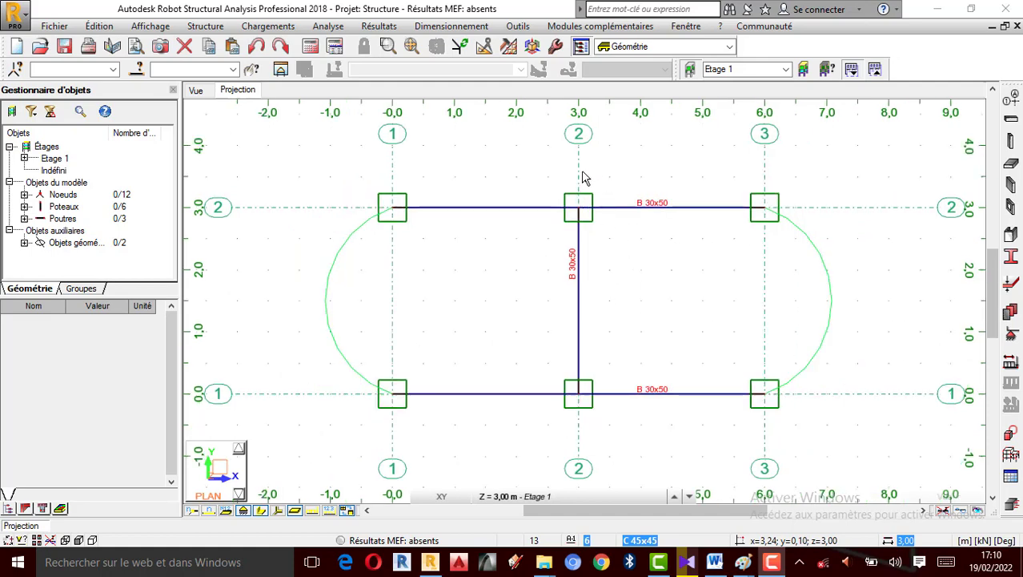
scroll(583, 188, "up", 1)
scroll(571, 211, "down", 1)
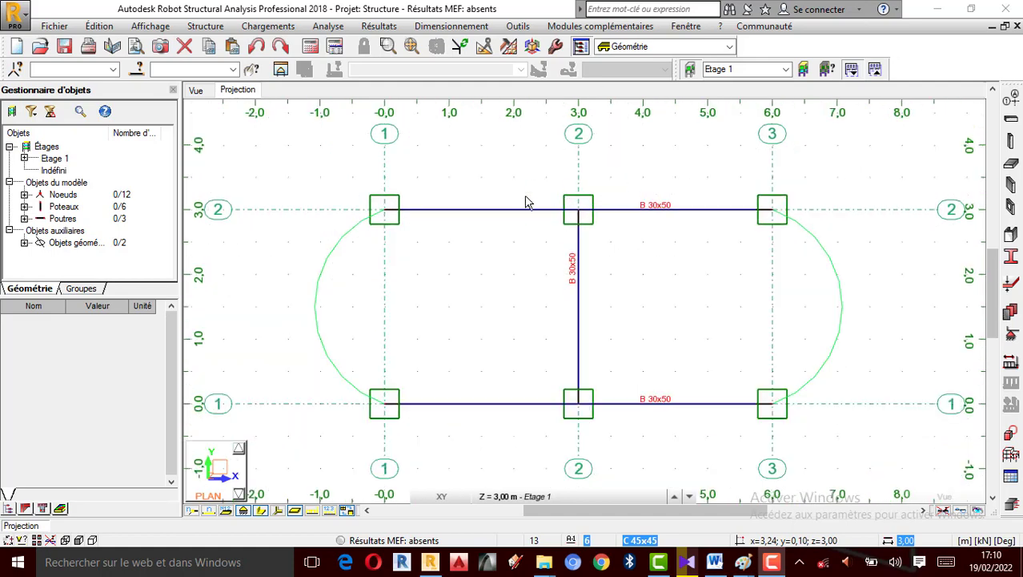
scroll(528, 221, "up", 2)
scroll(524, 192, "down", 1)
scroll(582, 167, "down", 1)
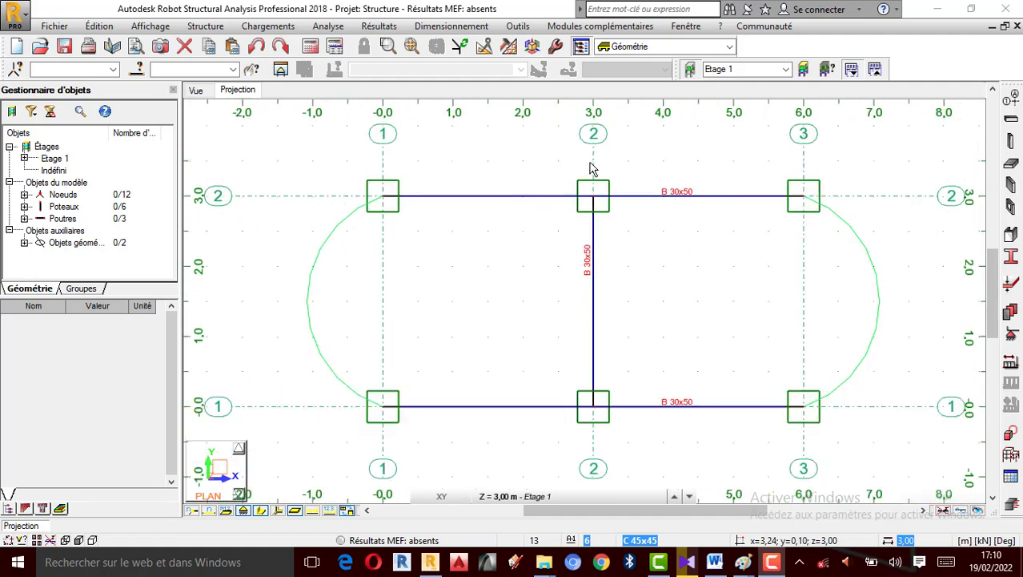
Step: Create a new building design project (Conception d'un bâtiment) without saving the changes to the current structure
left_click(55, 26)
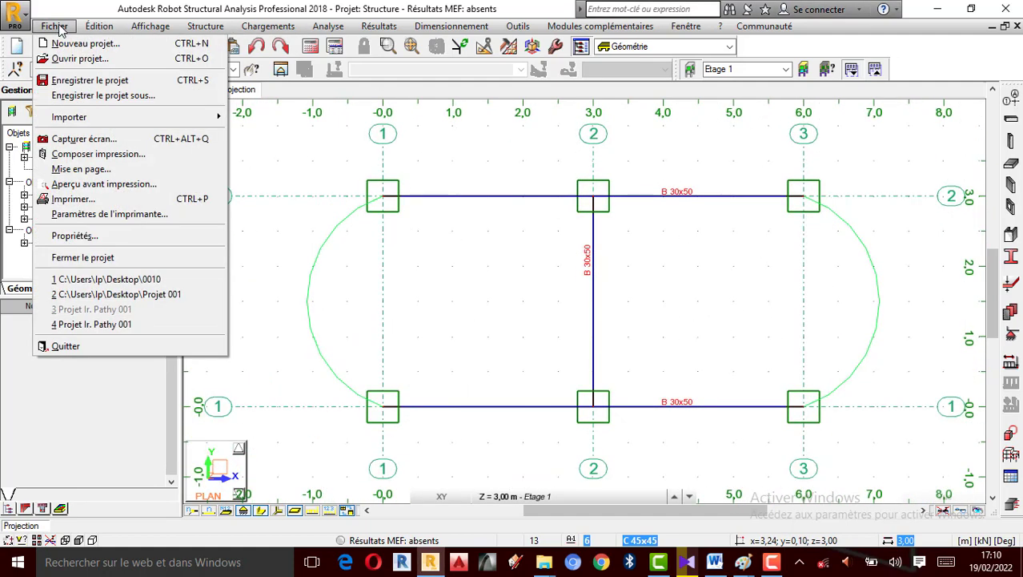
left_click(102, 45)
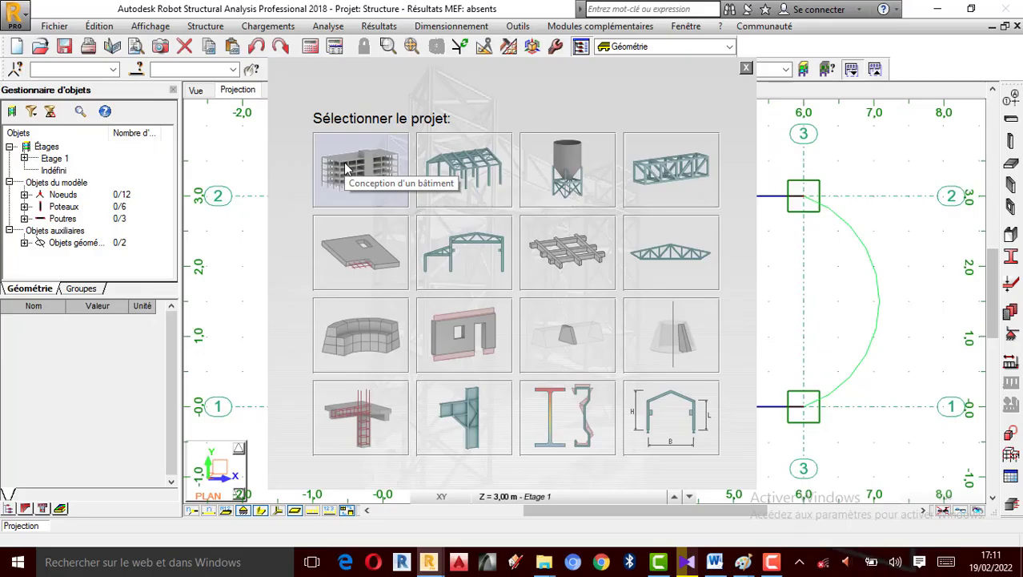
left_click(348, 170)
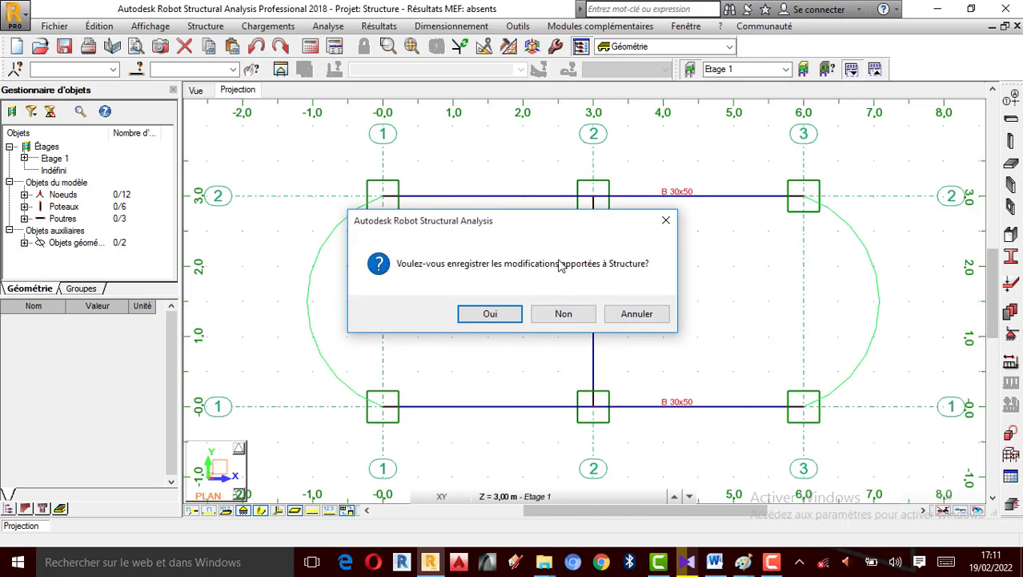
left_click(563, 315)
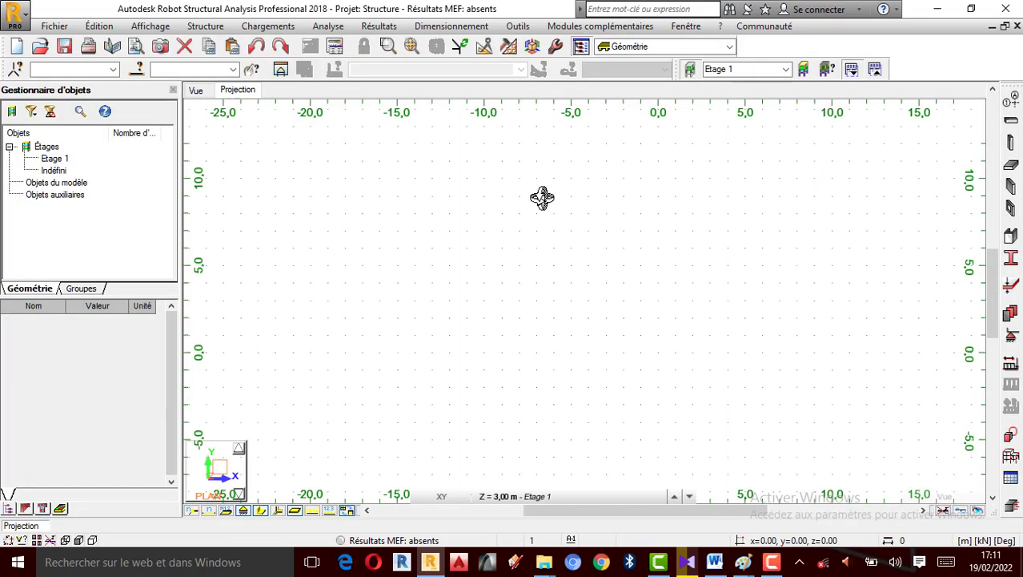
right_click(541, 200)
left_click(502, 209)
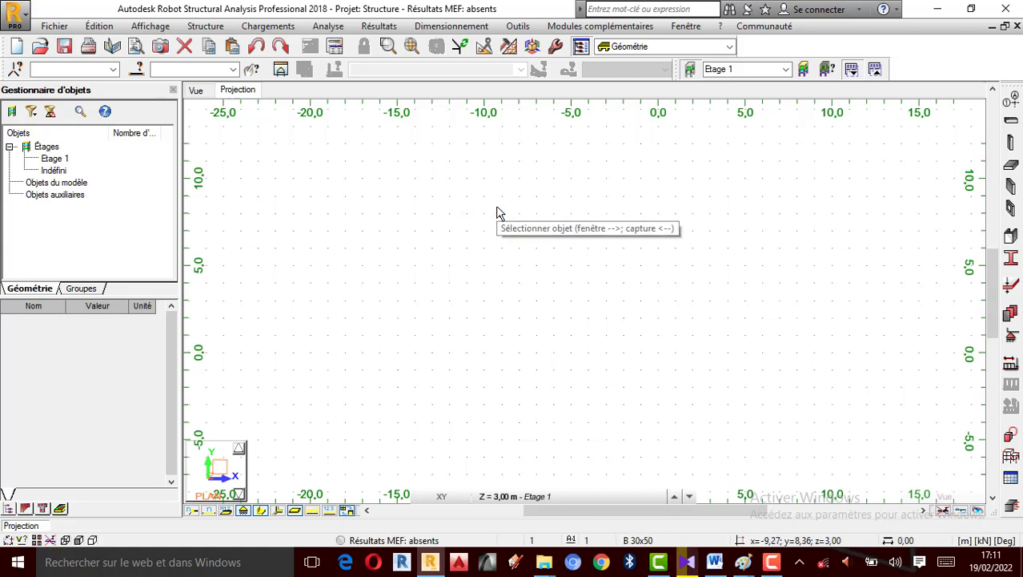
Step: Review the force, moment and stress units in the task preferences and accept the settings
left_click(529, 30)
left_click(565, 272)
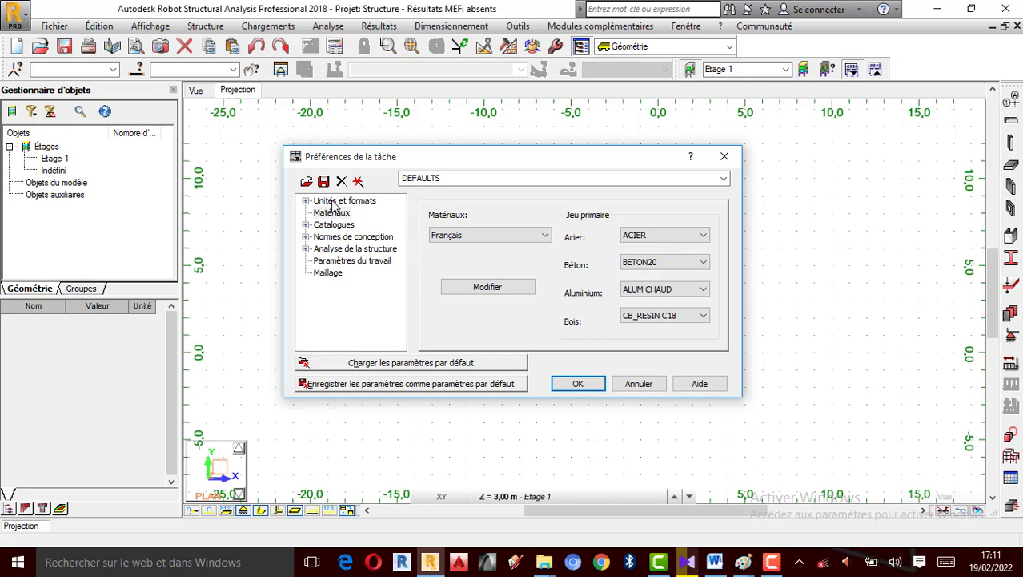
left_click(335, 201)
left_click(331, 212)
left_click(306, 201)
left_click(337, 227)
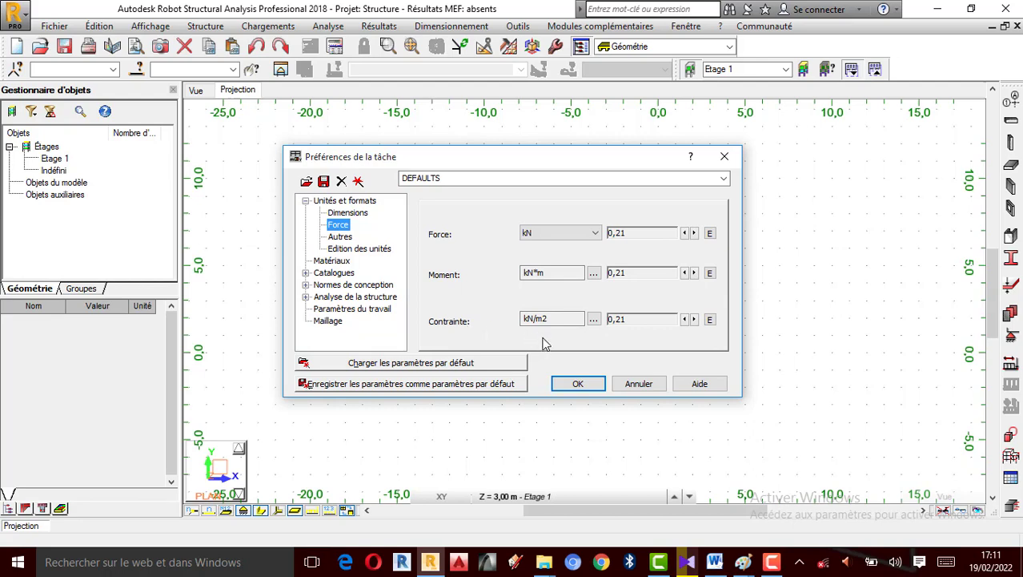
left_click(575, 385)
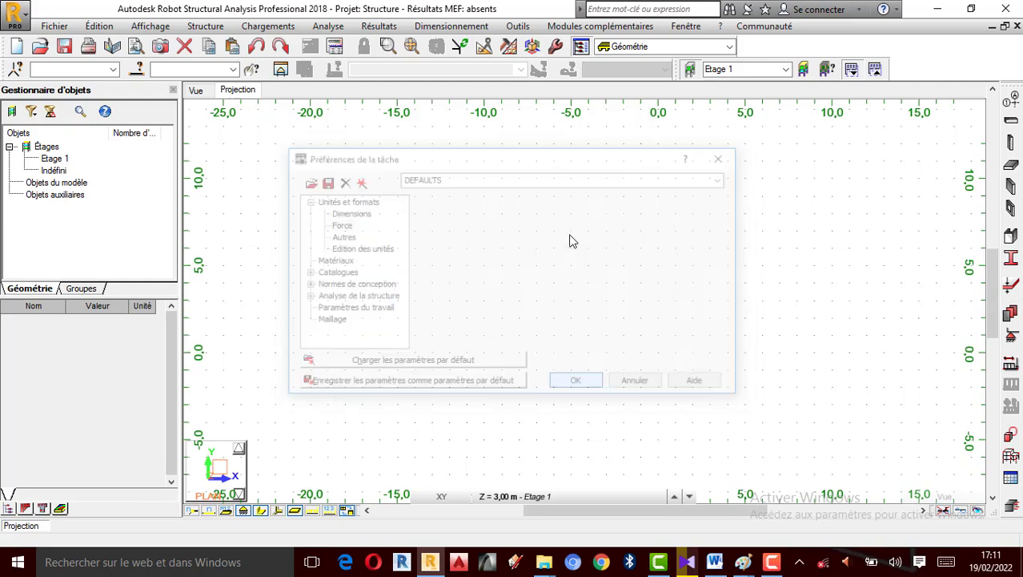
right_click(454, 190)
left_click(499, 199)
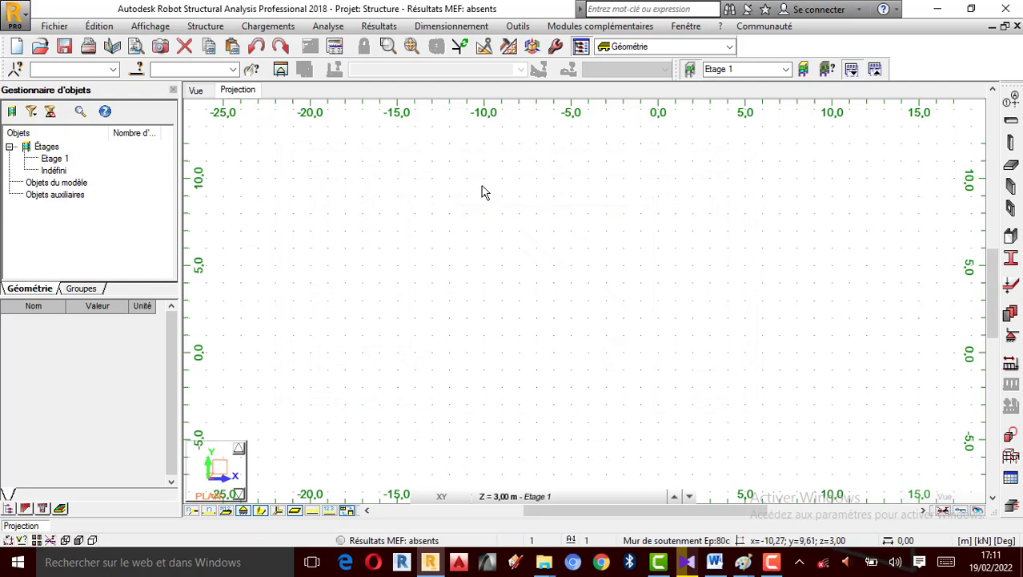
Step: Start Cartesian construction lines and add X axes from position 0.00, repeated once at 1 m spacing
left_click(1011, 102)
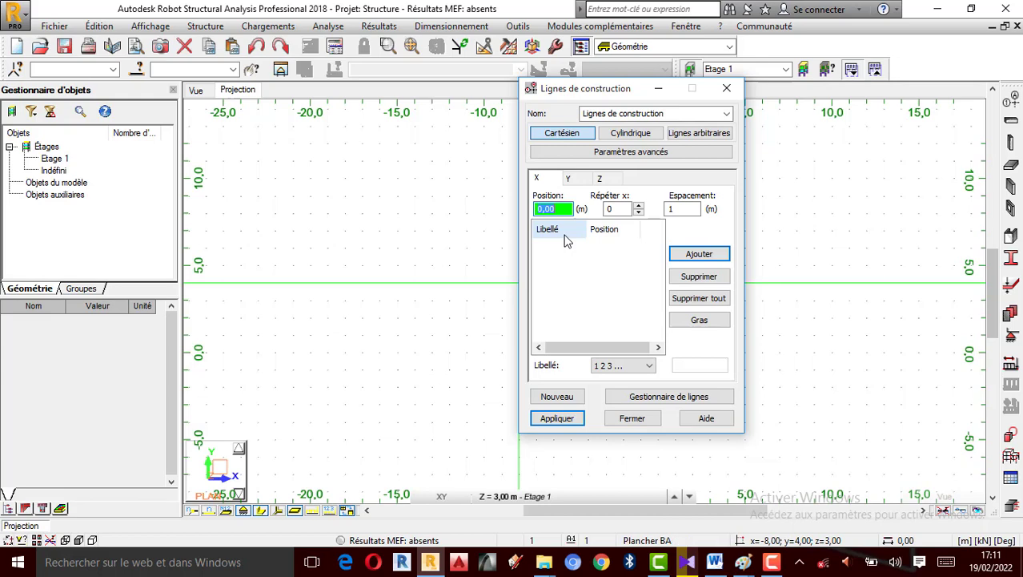
left_click(638, 205)
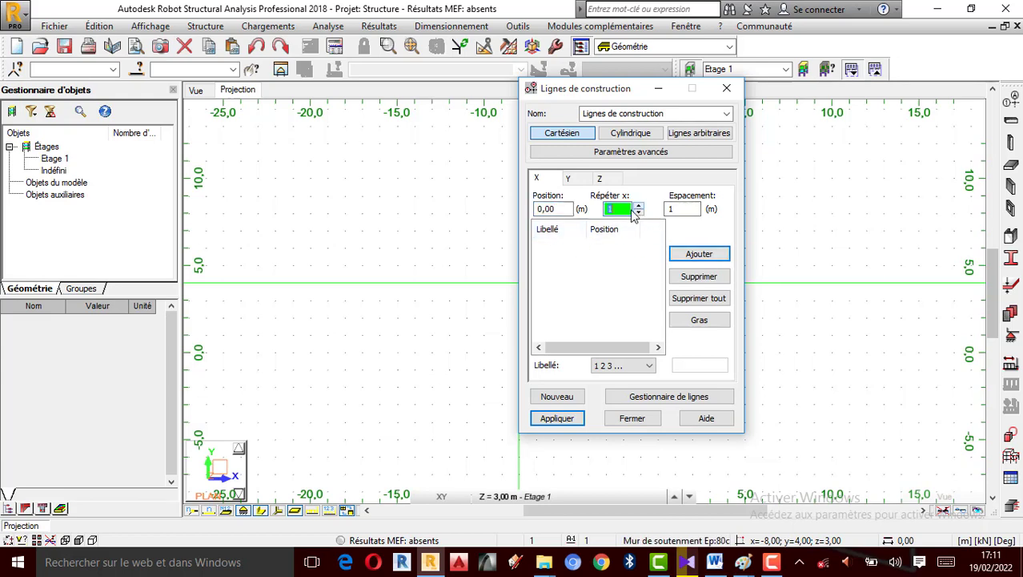
left_click(696, 255)
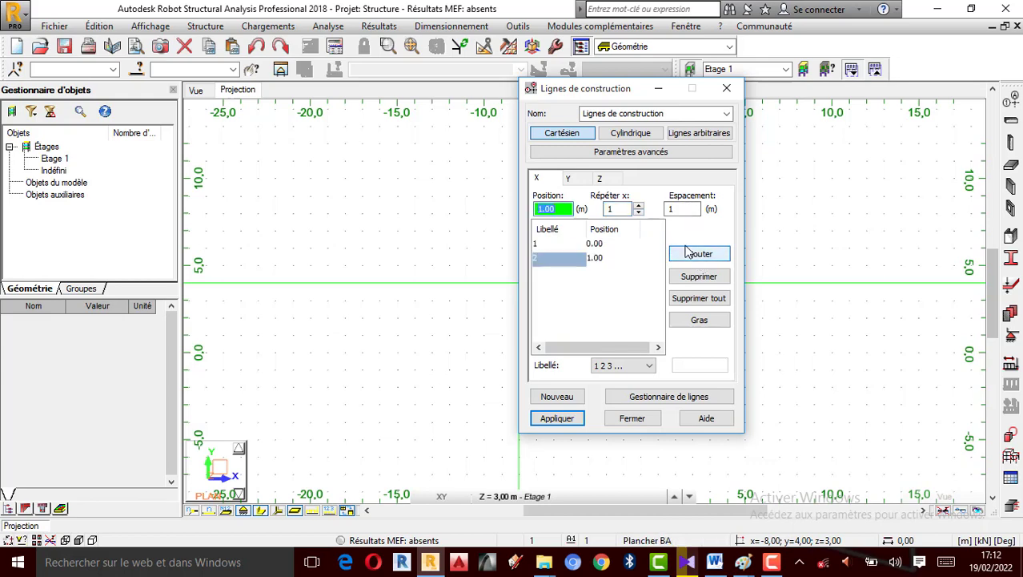
Step: Add two more X axes at 3 m spacing and one last axis 1 m further
left_click(638, 205)
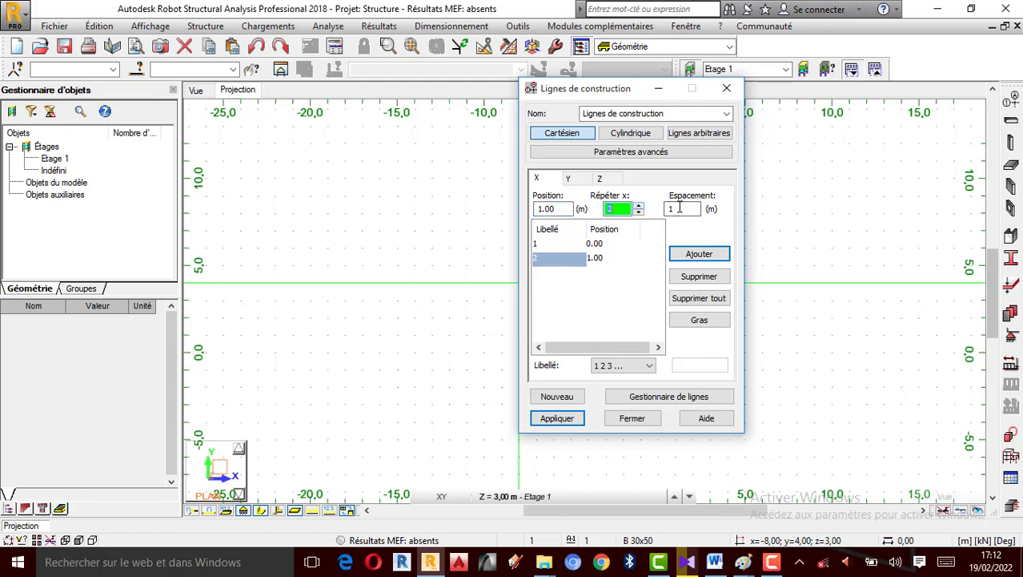
key("Tab")
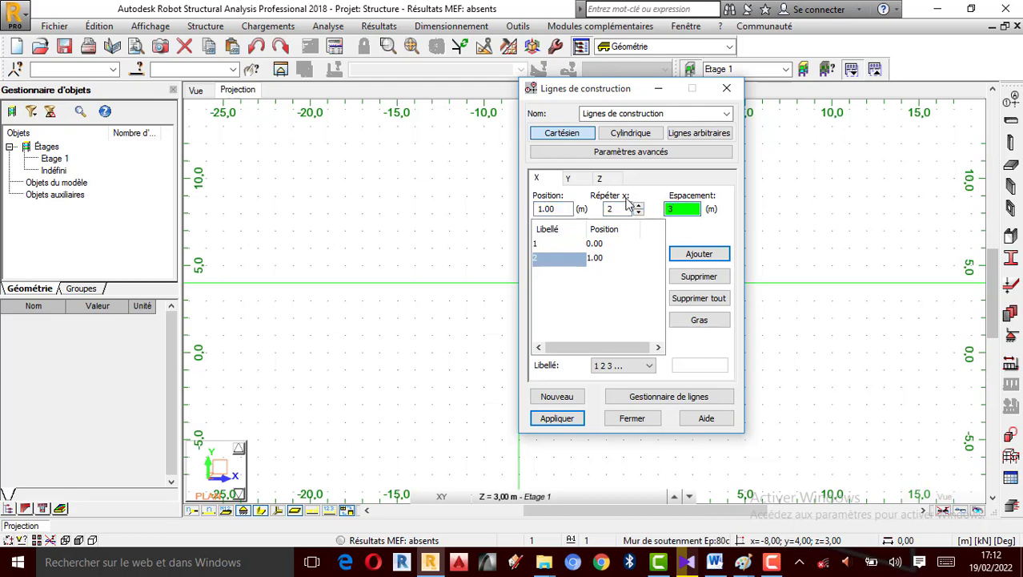
type("3")
left_click(715, 257)
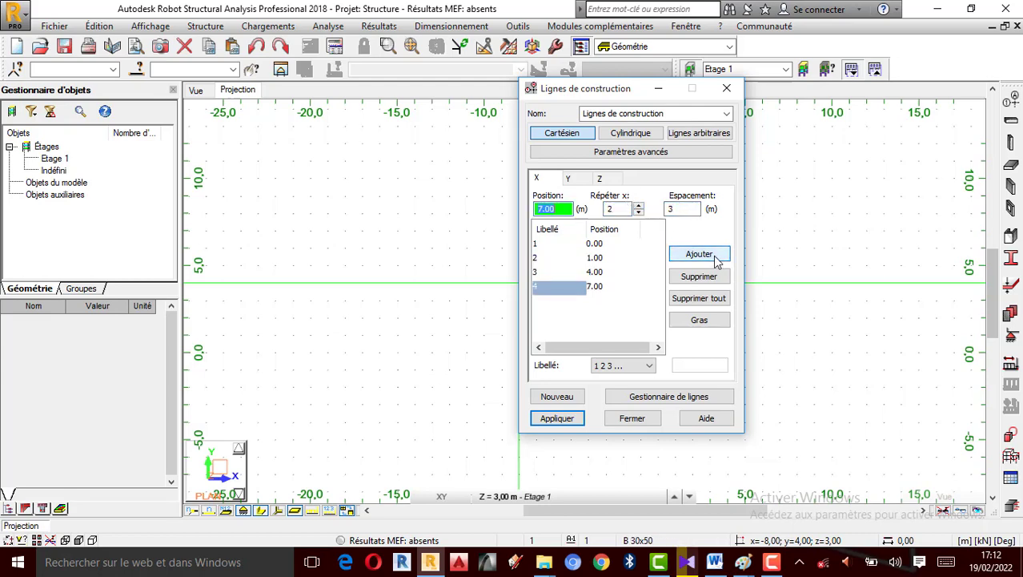
left_click(639, 212)
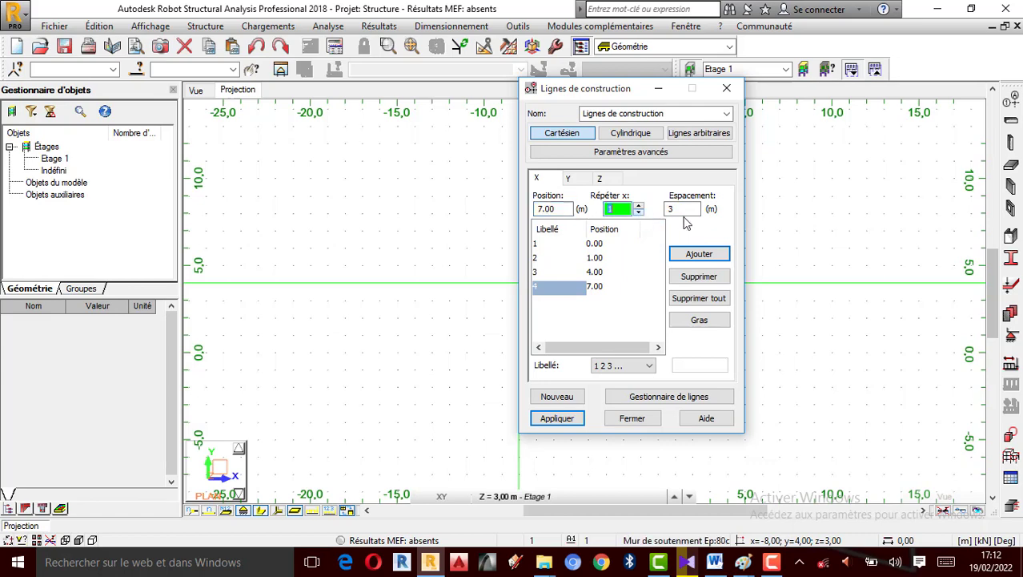
key("Tab")
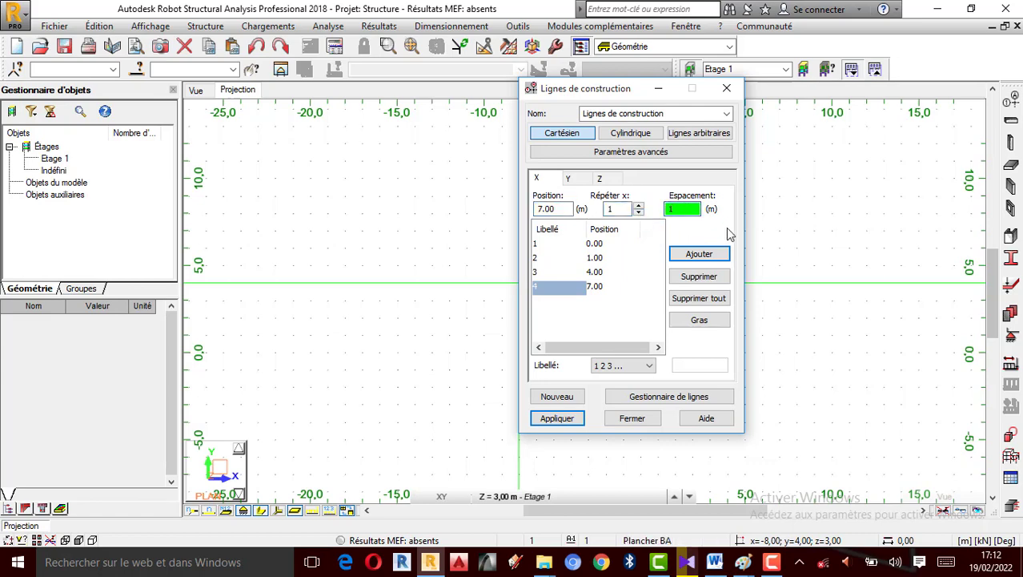
left_click(701, 255)
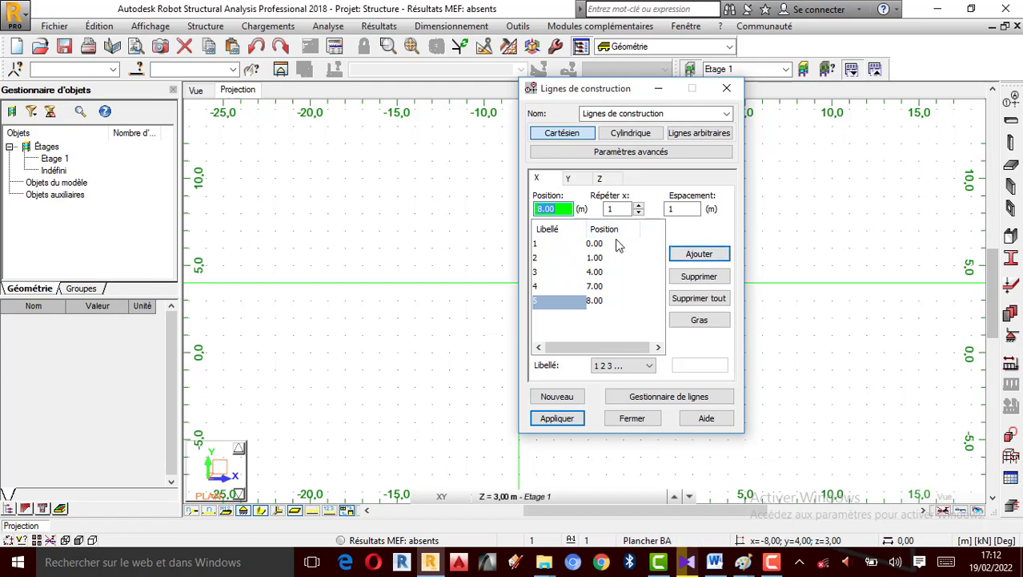
Step: Add Y axes from position 0.00, repeated once at 3 m spacing, and label them A B C
left_click(582, 184)
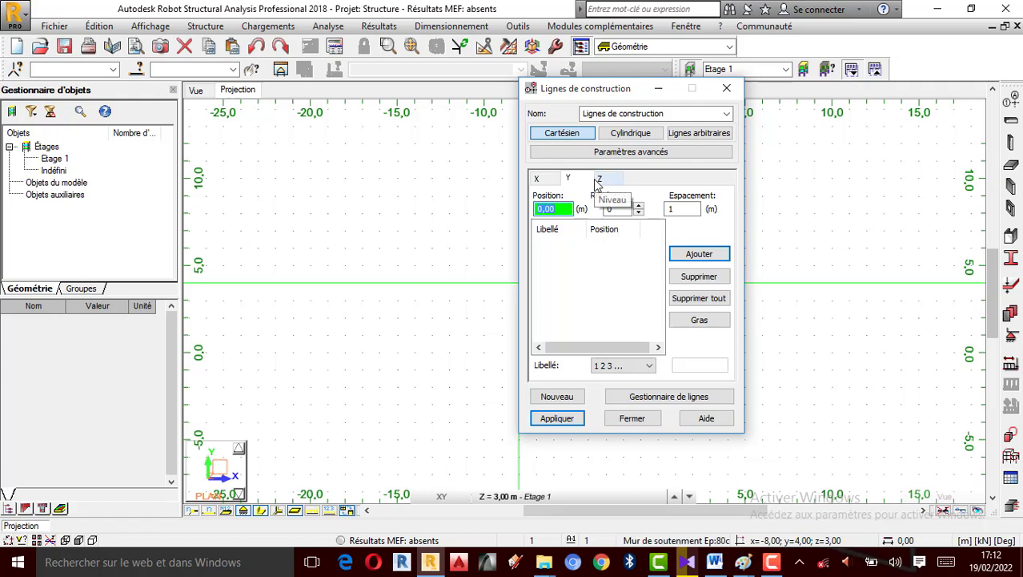
key("Tab")
type("1")
key("Tab")
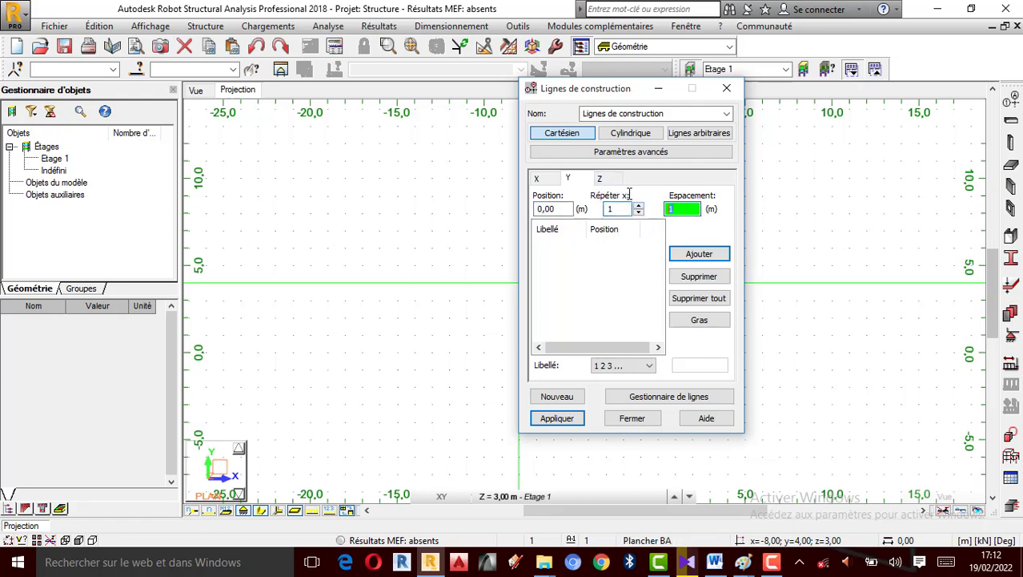
left_click(699, 254)
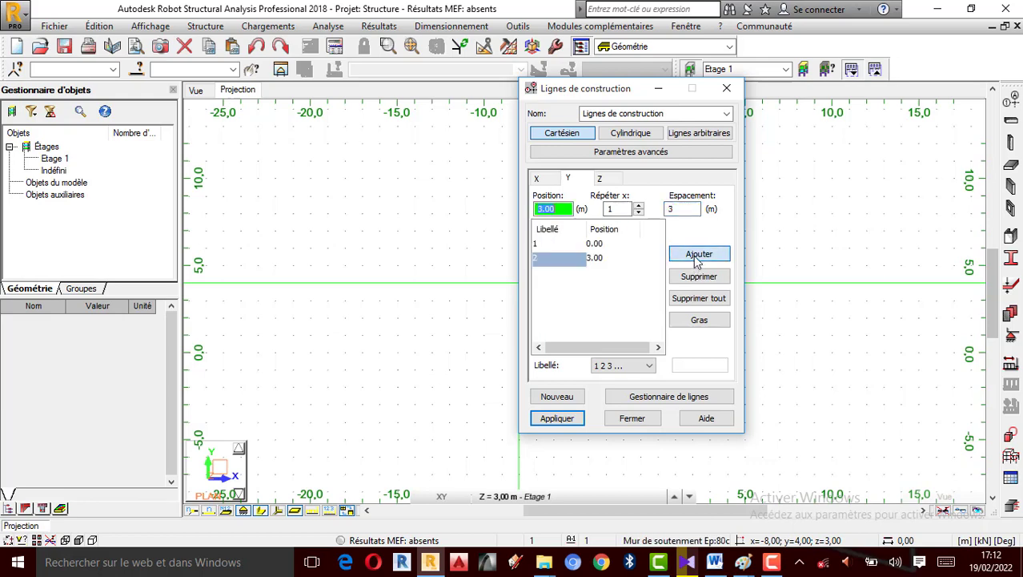
left_click(649, 365)
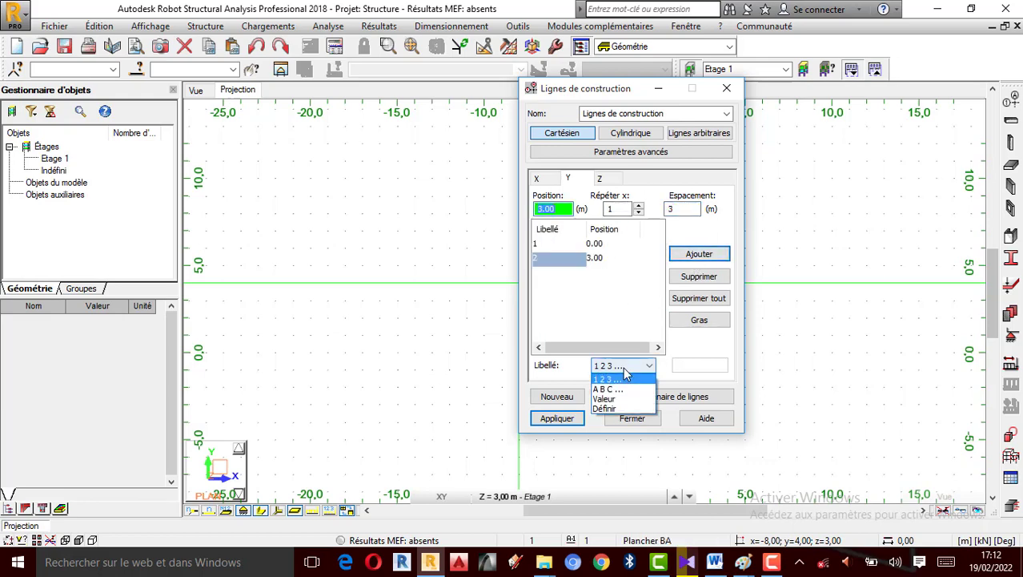
left_click(615, 389)
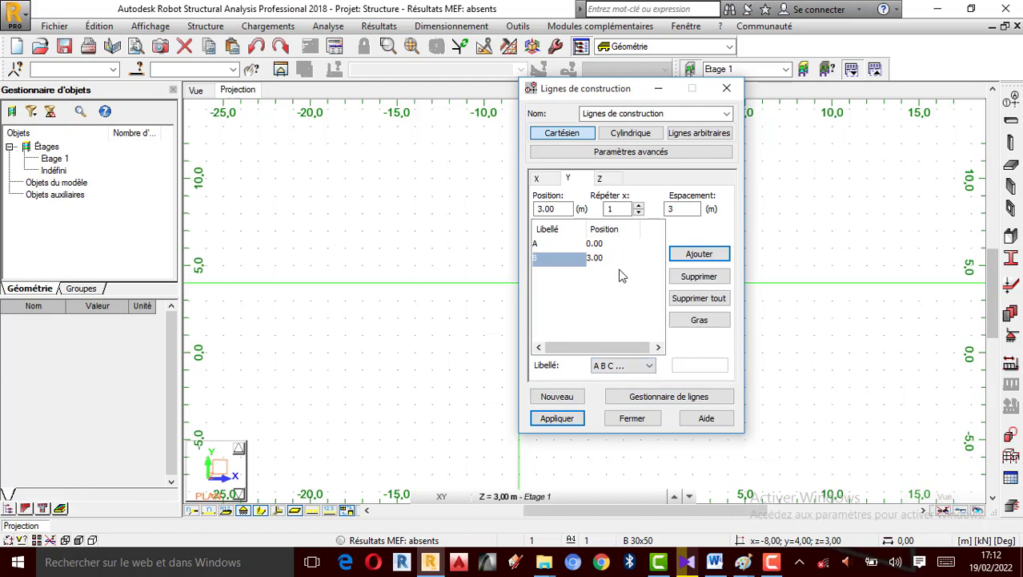
Step: Switch to the Z axes and check the base level and the storey definitions
left_click(600, 179)
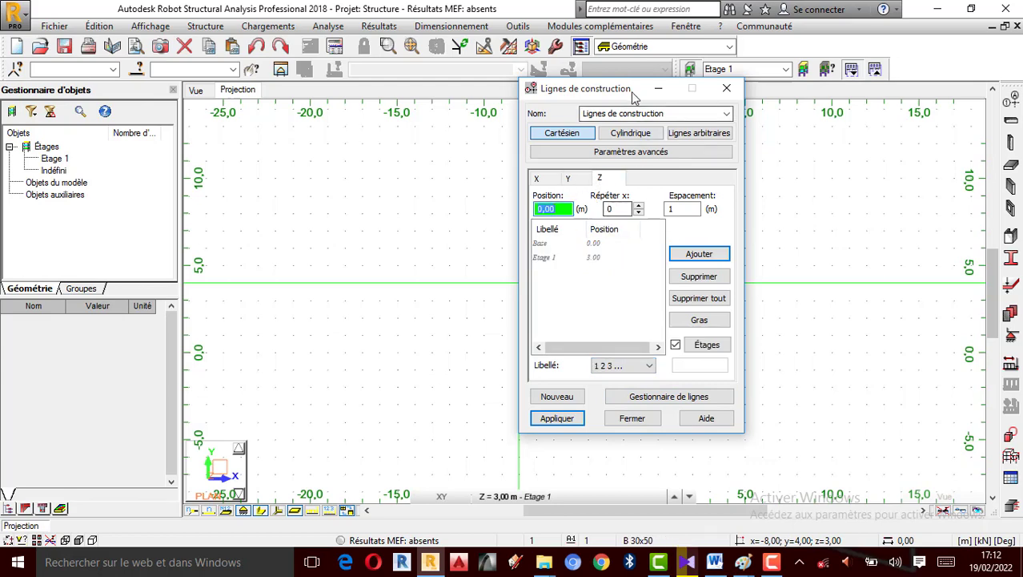
left_click_drag(630, 92, 386, 152)
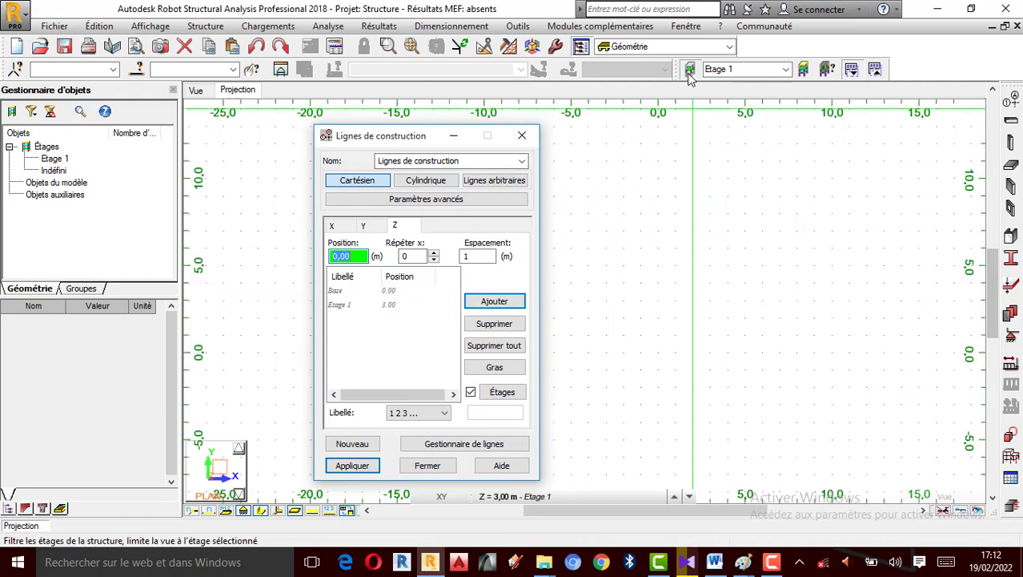
left_click(804, 72)
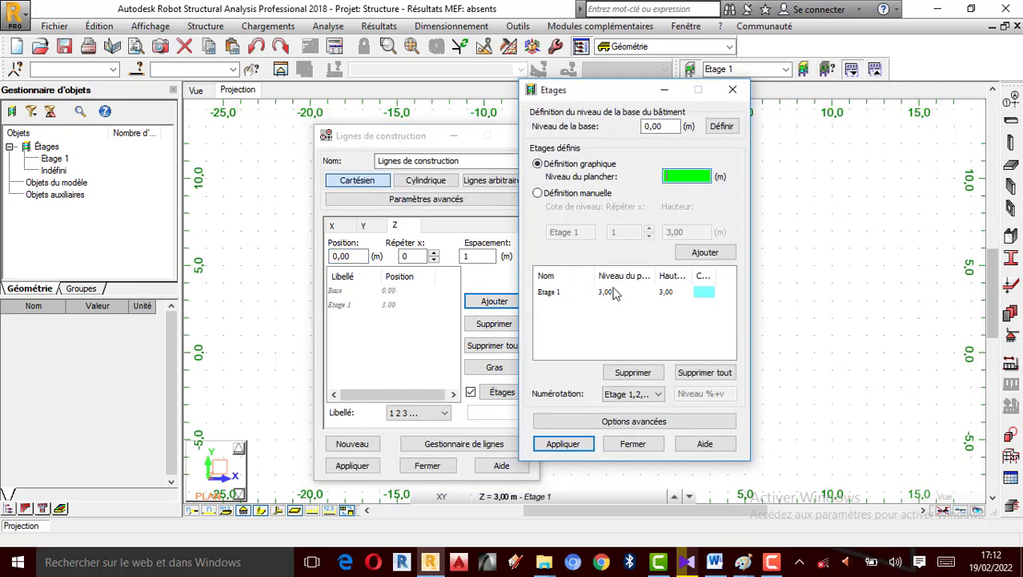
left_click_drag(632, 95, 715, 94)
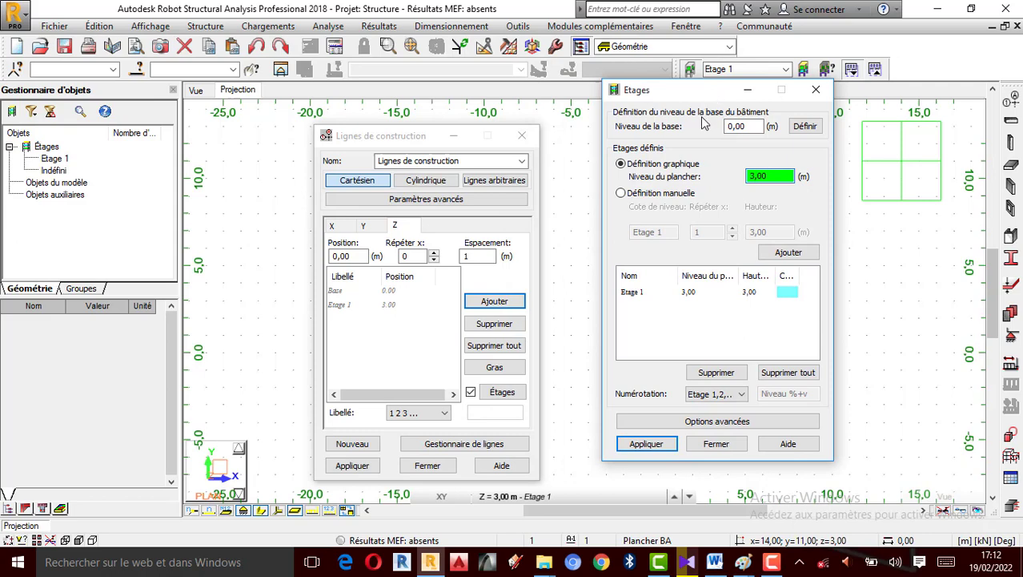
left_click(815, 92)
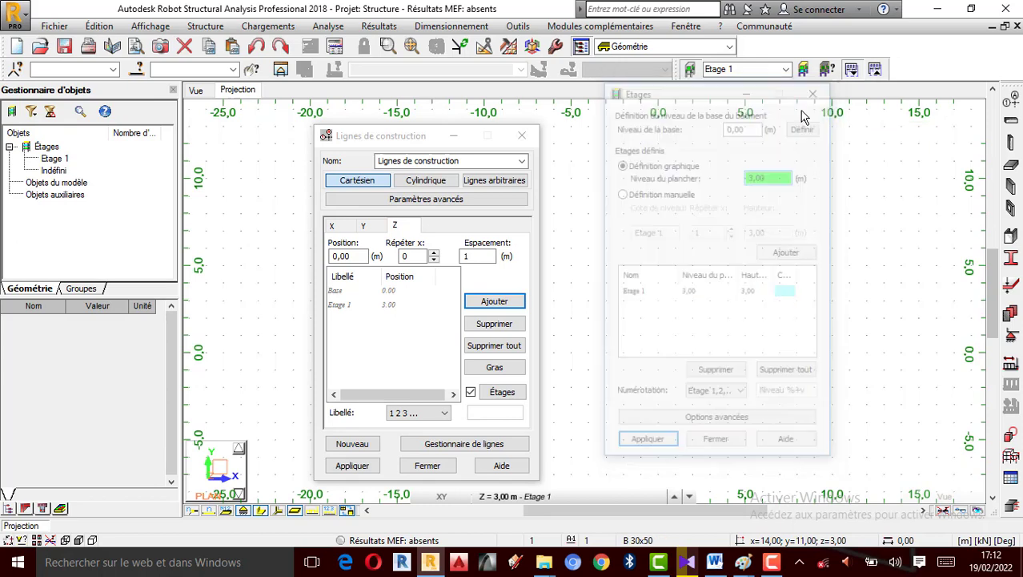
Step: Add Z axes from position 0.00, repeated once at 3.5 m spacing, with Valeur labels while the storeys stay included
left_click(434, 254)
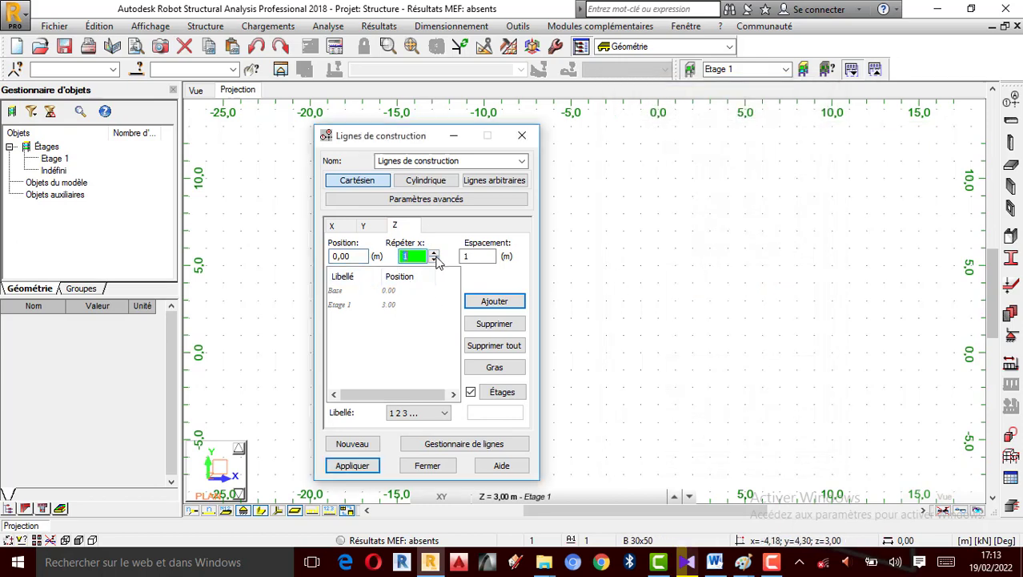
key("Tab")
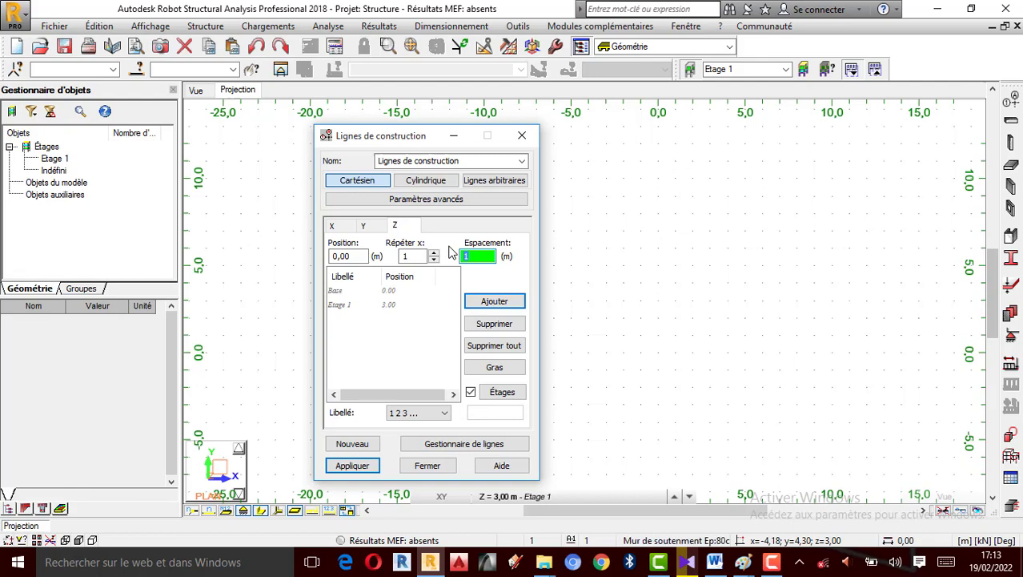
type("5")
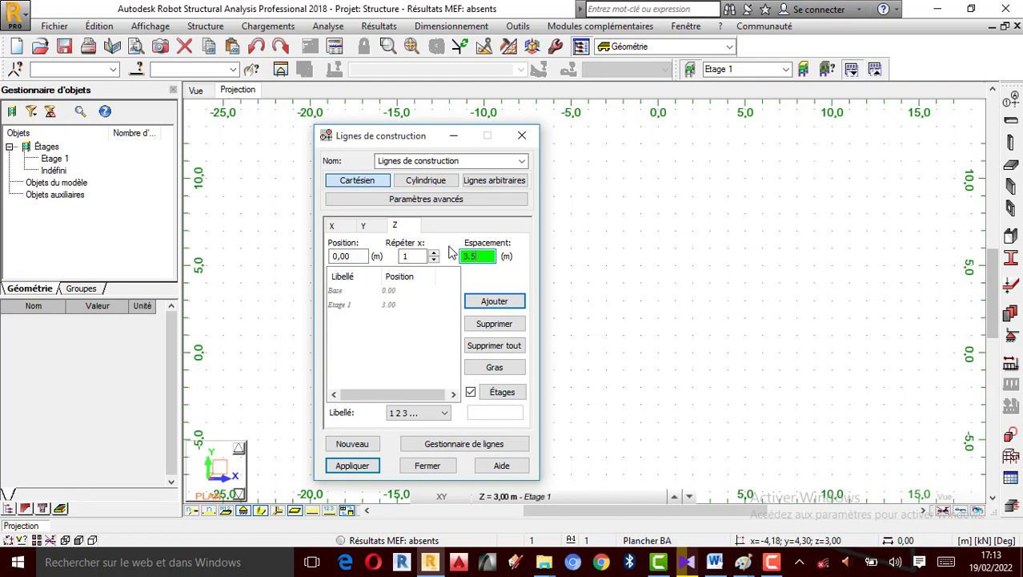
left_click(495, 303)
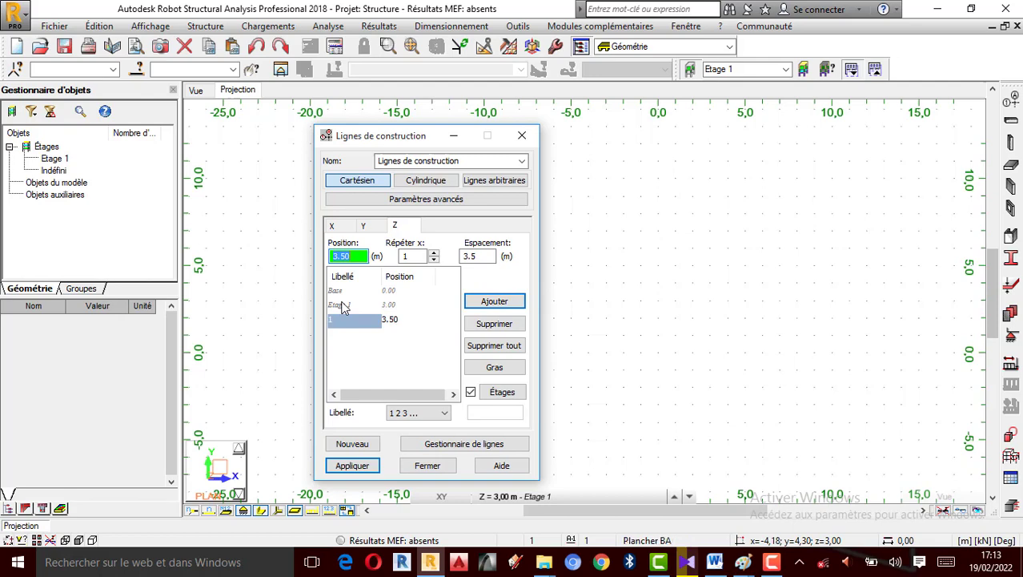
left_click(427, 412)
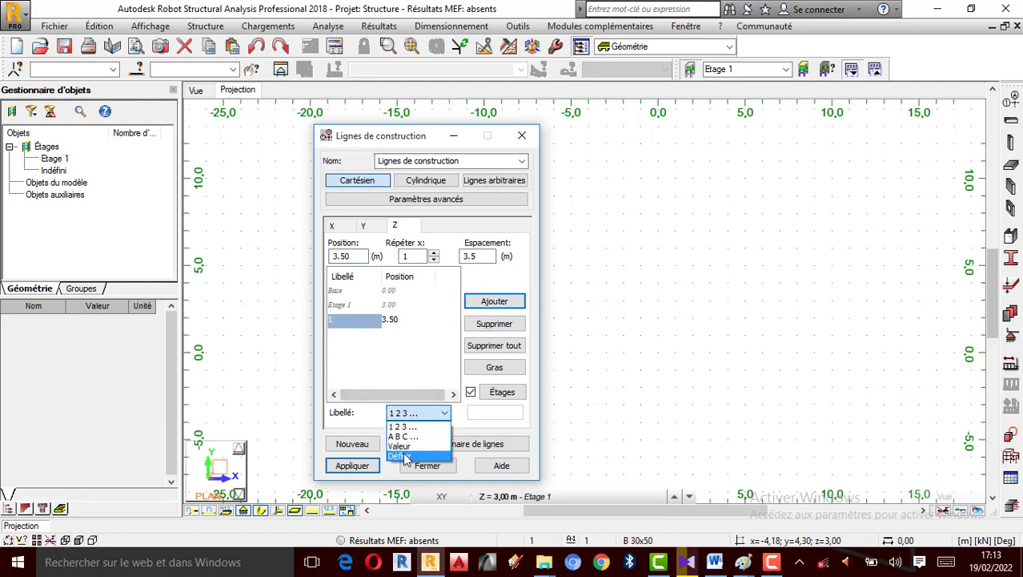
left_click(403, 446)
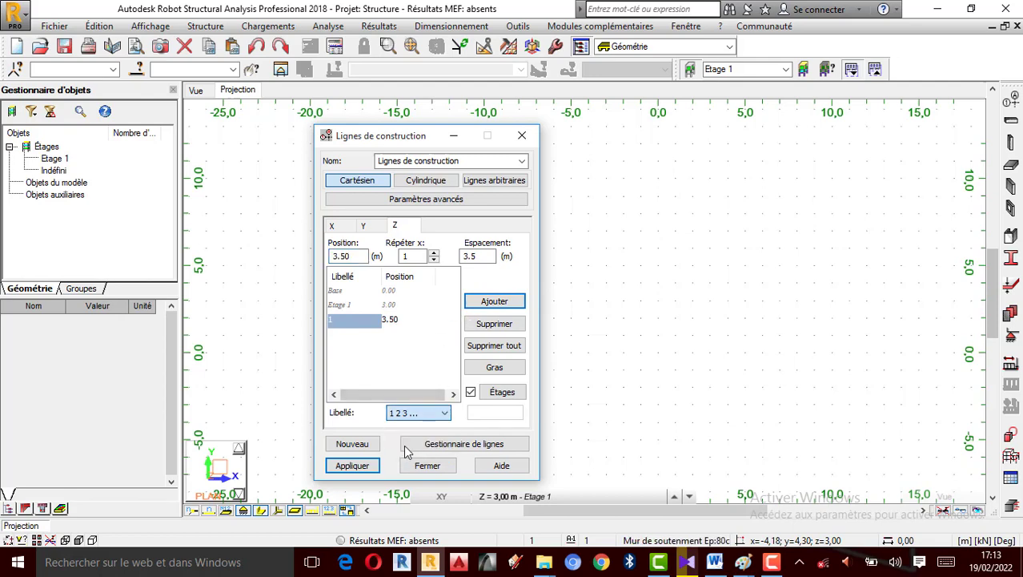
left_click(395, 311)
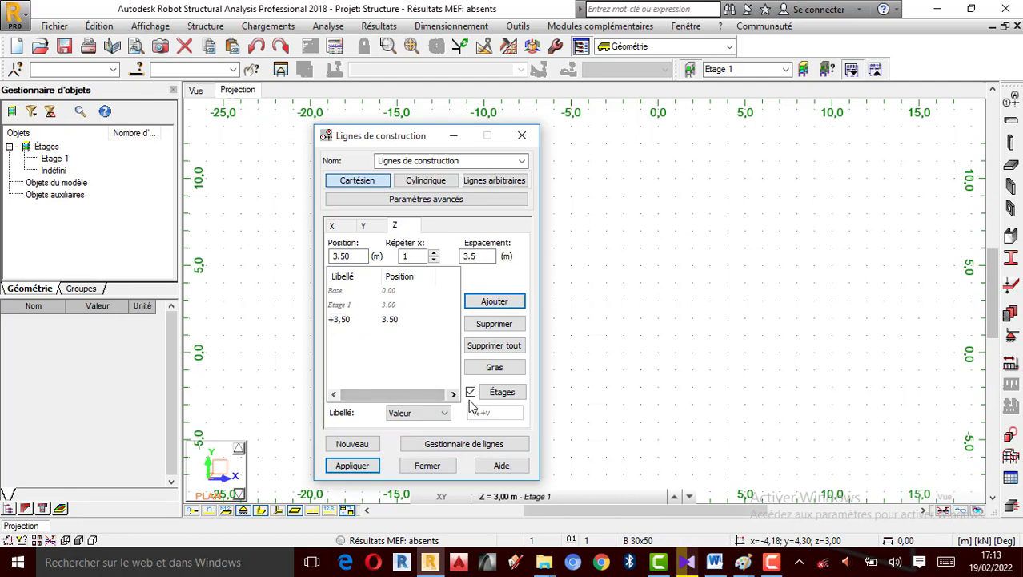
Step: Apply the construction lines and inspect the grid in plan and in the 3D view
left_click(362, 466)
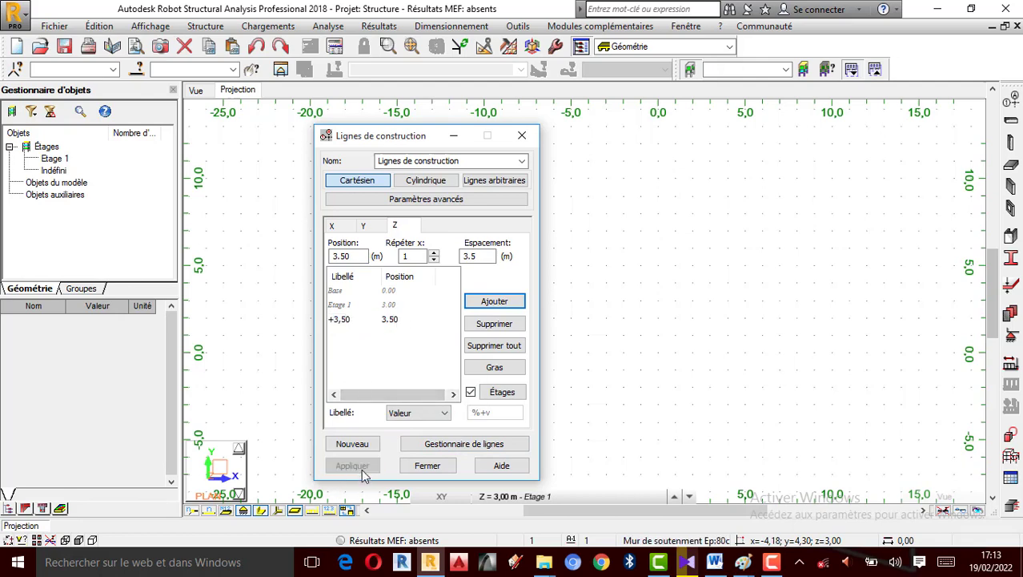
left_click(422, 468)
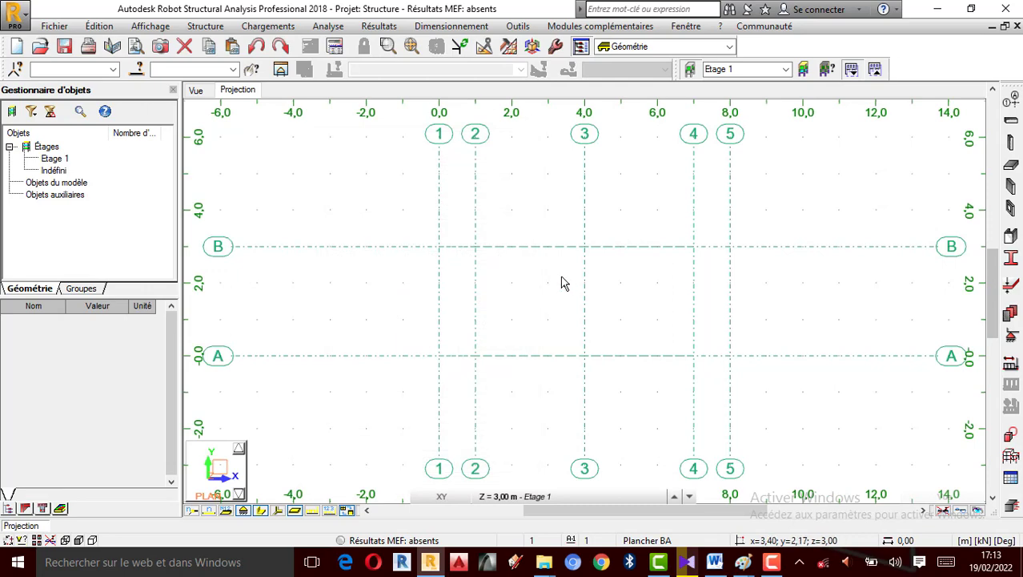
scroll(552, 268, "up", 1)
scroll(550, 236, "down", 2)
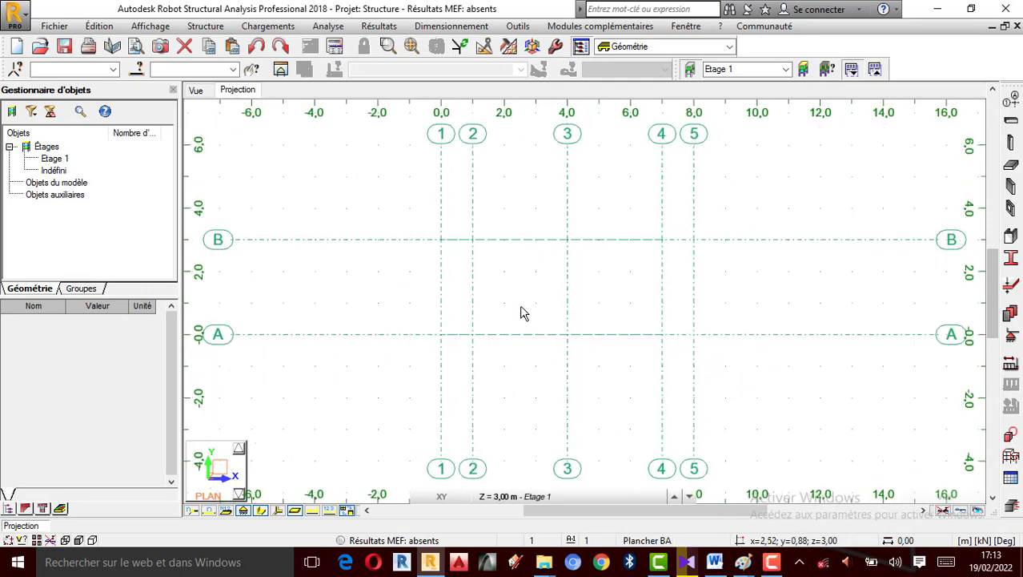
scroll(567, 301, "up", 1)
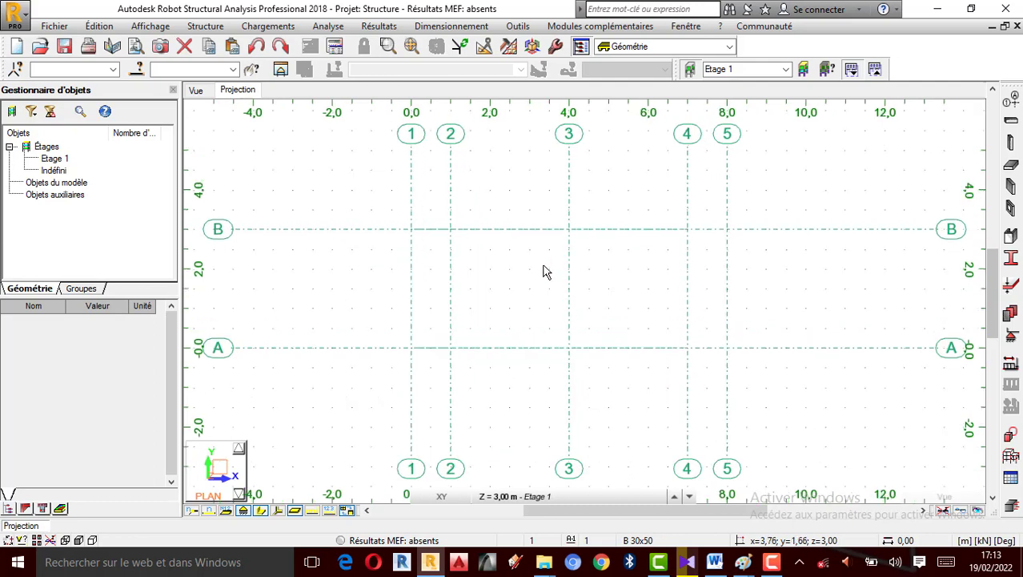
left_click(198, 90)
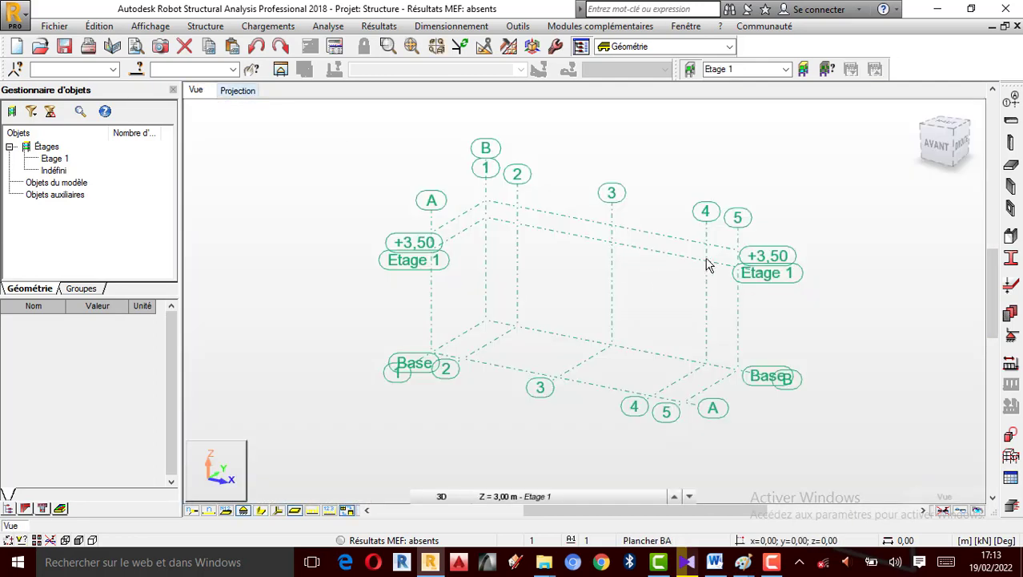
scroll(770, 212, "down", 1)
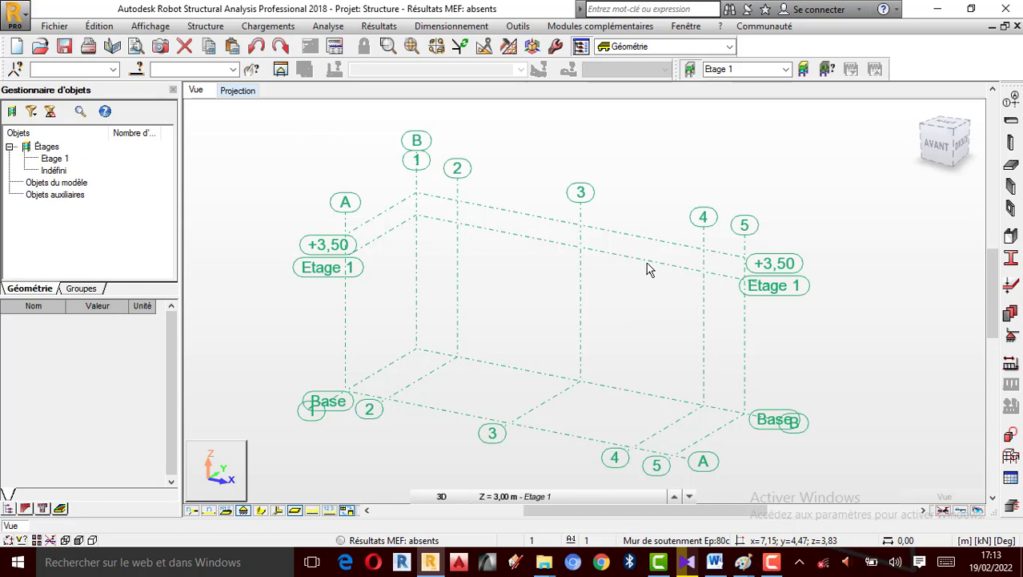
Step: Reopen the construction lines, exclude the storeys (Étages) from the Z axes and apply the change
left_click(1012, 97)
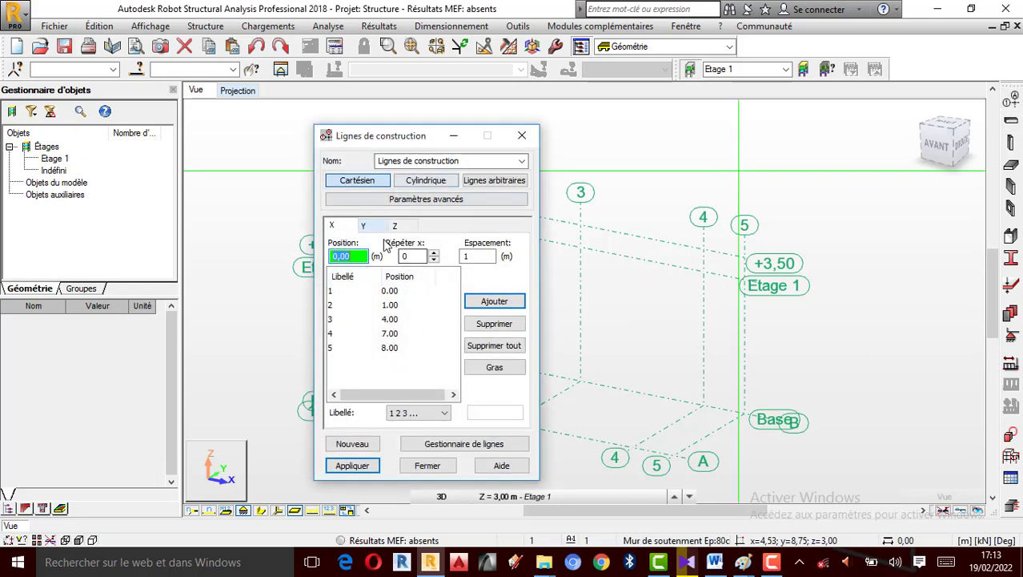
left_click(395, 227)
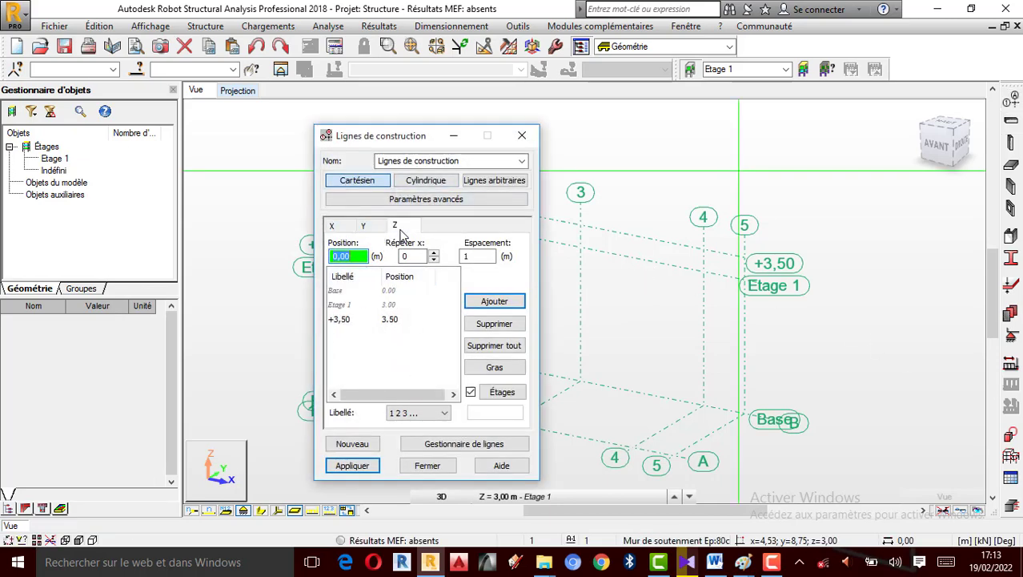
left_click(470, 393)
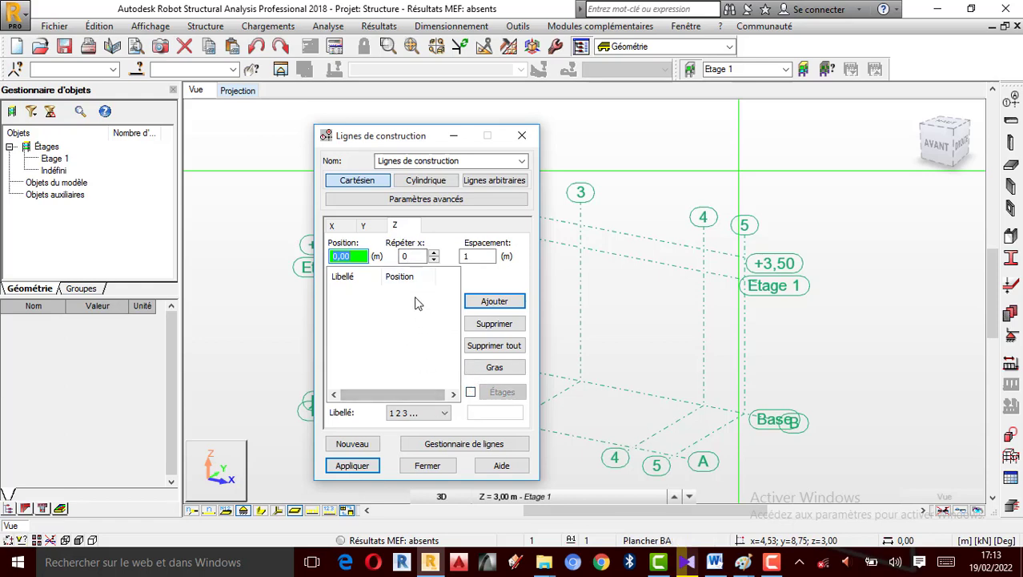
left_click(363, 465)
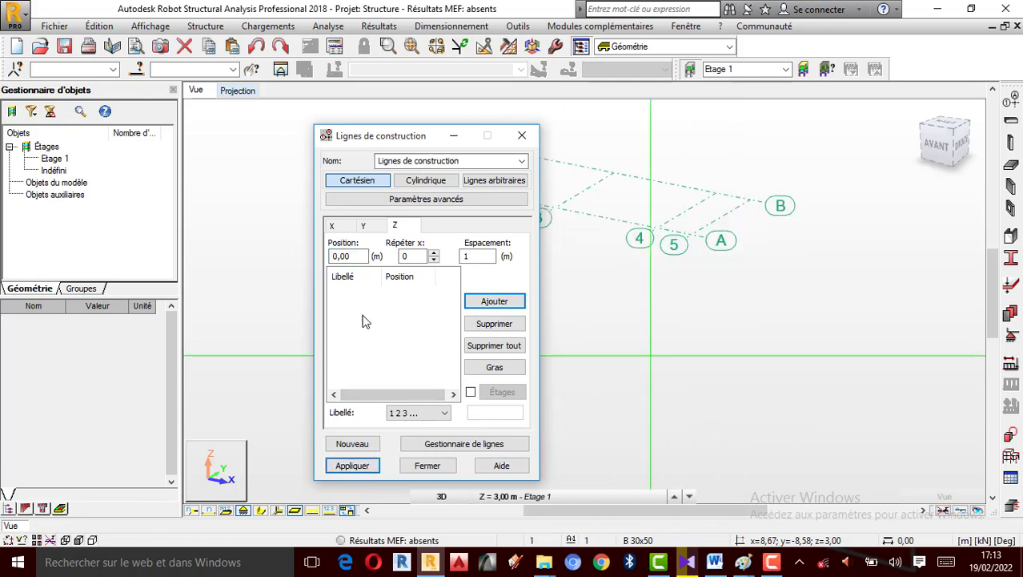
Step: Add Z axes from position 0.00, repeated once at 3.5 m spacing, label them by Valeur and apply the grid
left_click(434, 253)
key("Tab")
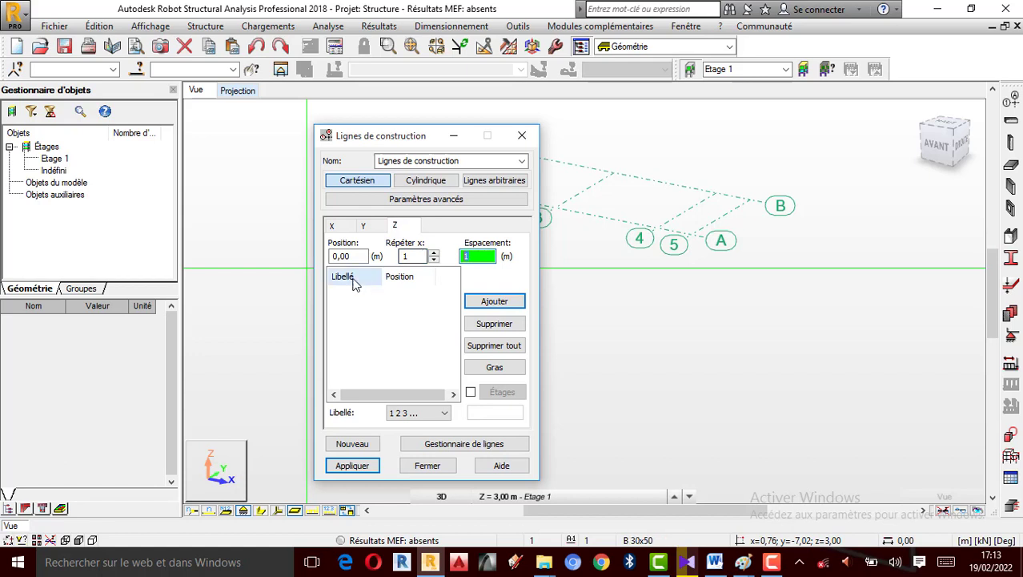
type("3.5")
left_click(492, 301)
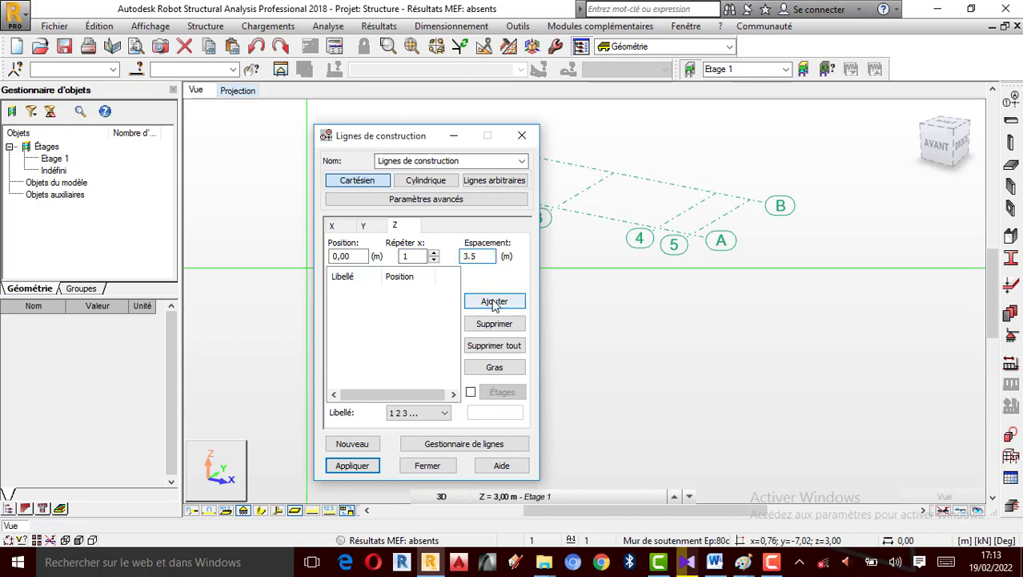
left_click(432, 411)
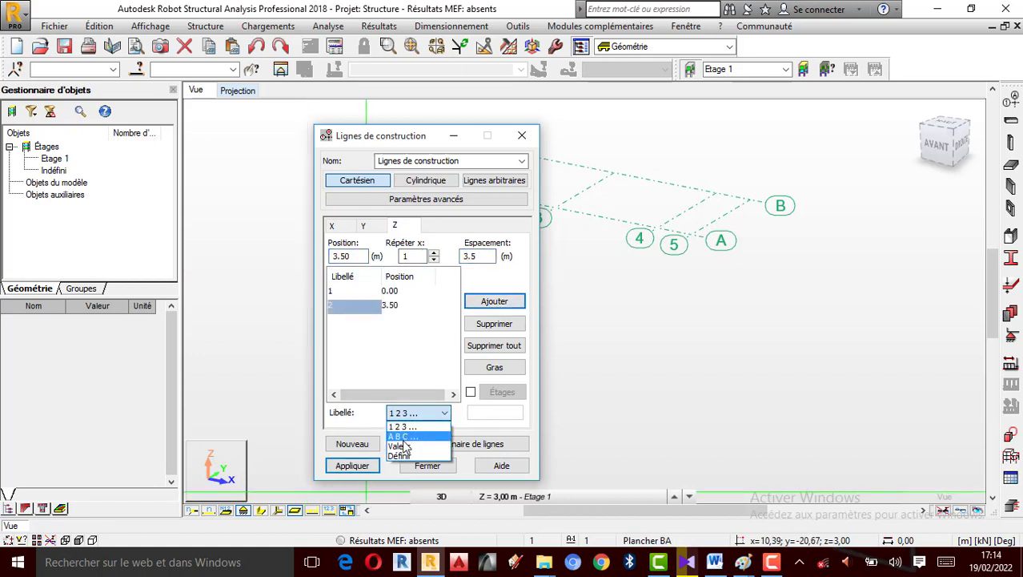
left_click(412, 445)
left_click(354, 469)
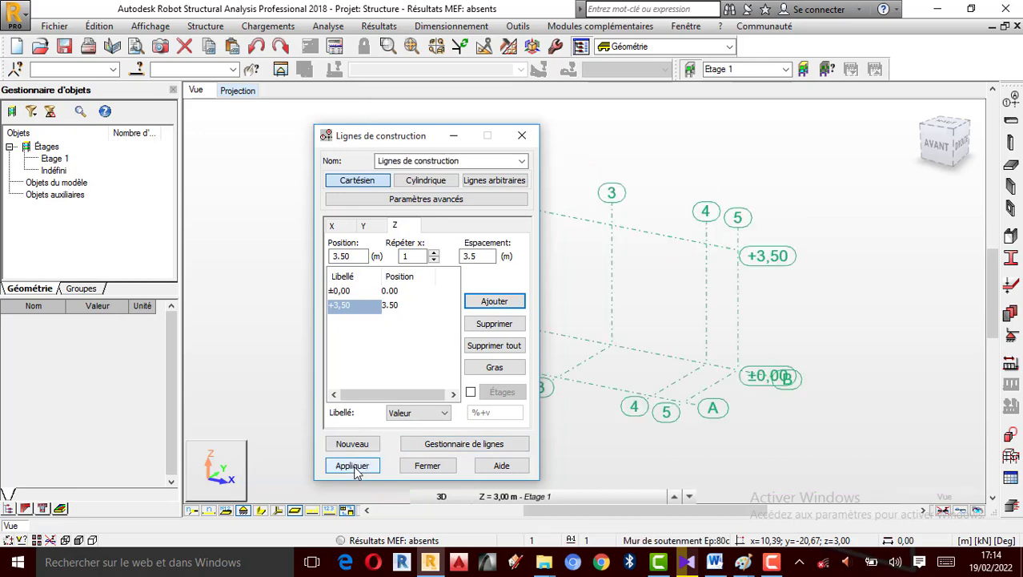
left_click(445, 469)
scroll(598, 292, "up", 1)
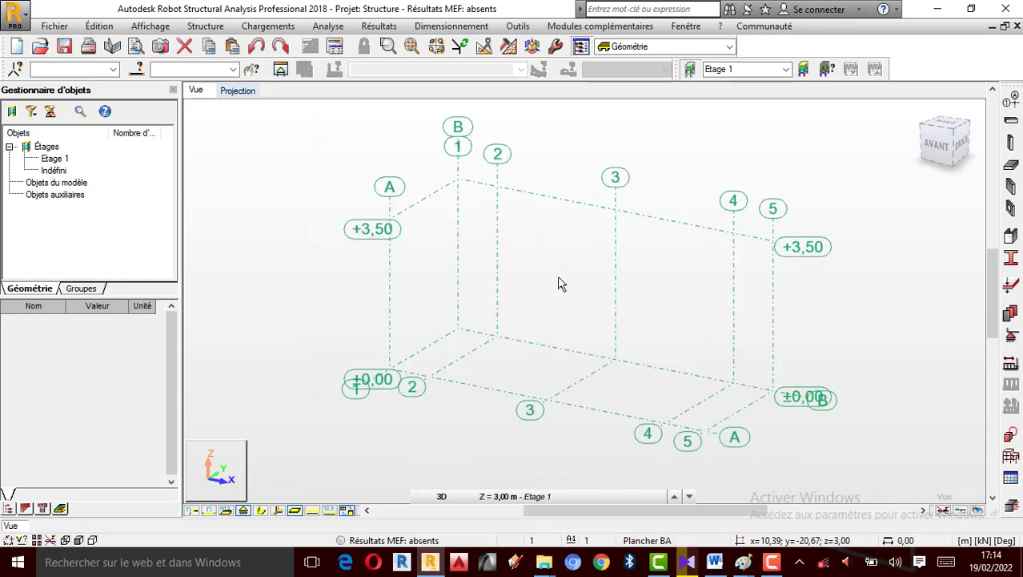
scroll(559, 283, "down", 1)
scroll(584, 182, "up", 1)
scroll(506, 199, "down", 1)
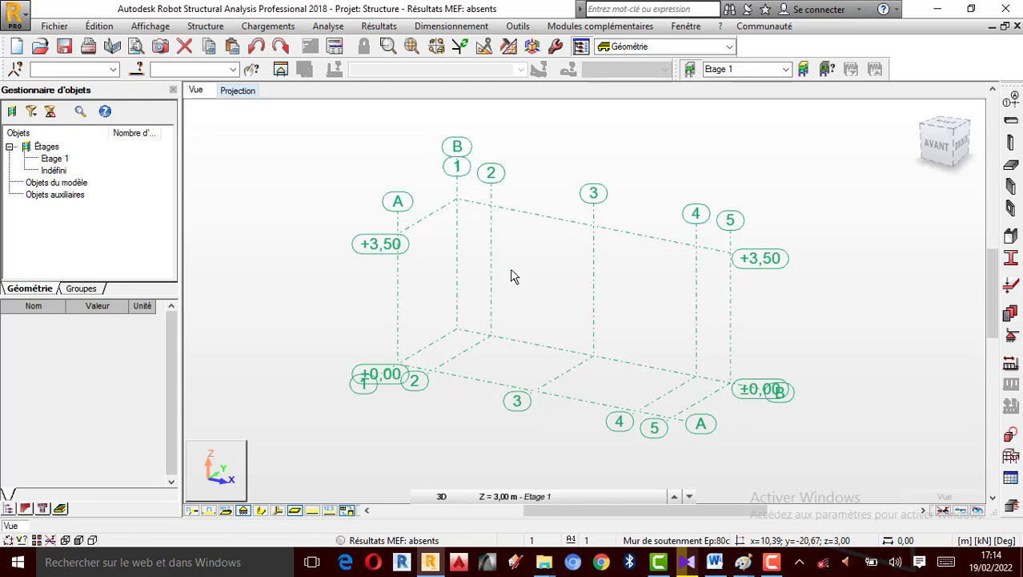
scroll(604, 246, "up", 2)
scroll(604, 245, "down", 1)
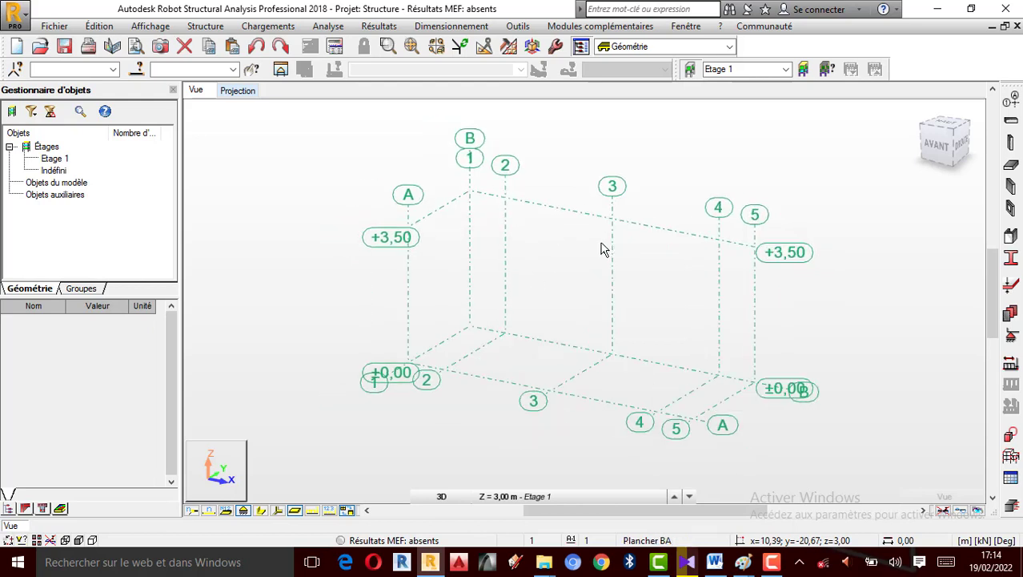
Step: Begin a new rectangular Poteau BA section for the columns, with b and h both set to 20 cm
left_click(1011, 144)
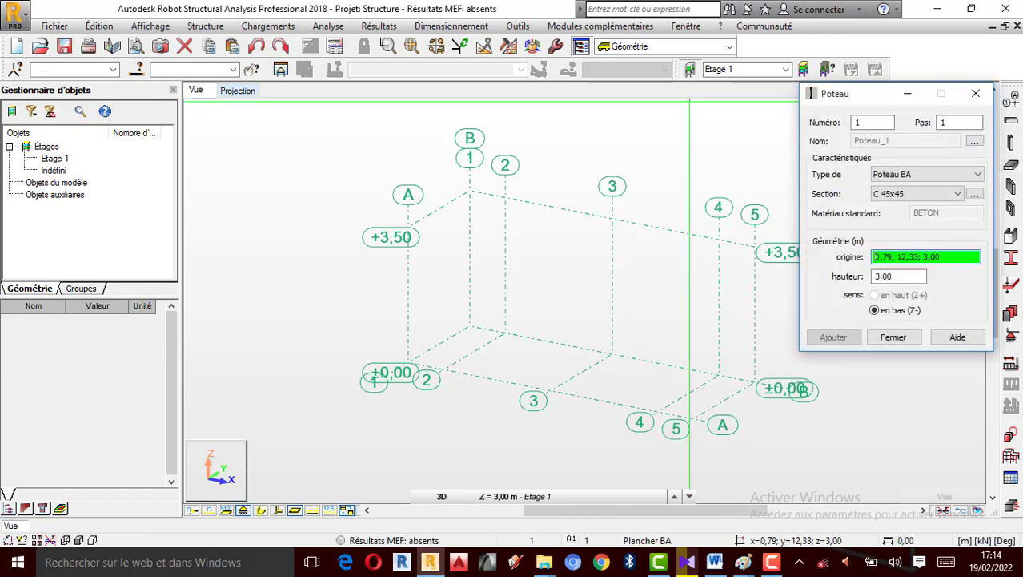
left_click_drag(909, 84, 186, 122)
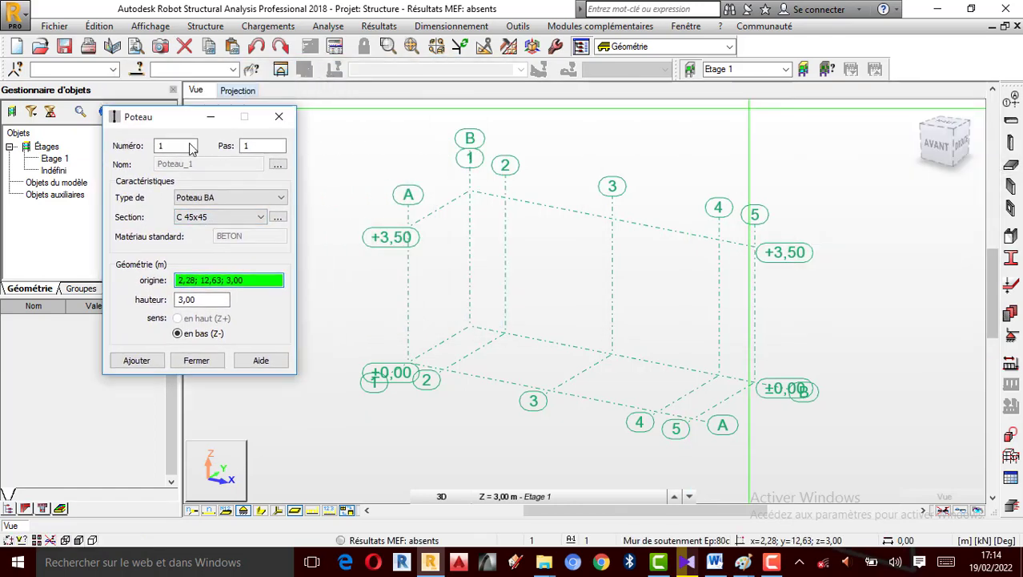
left_click(279, 218)
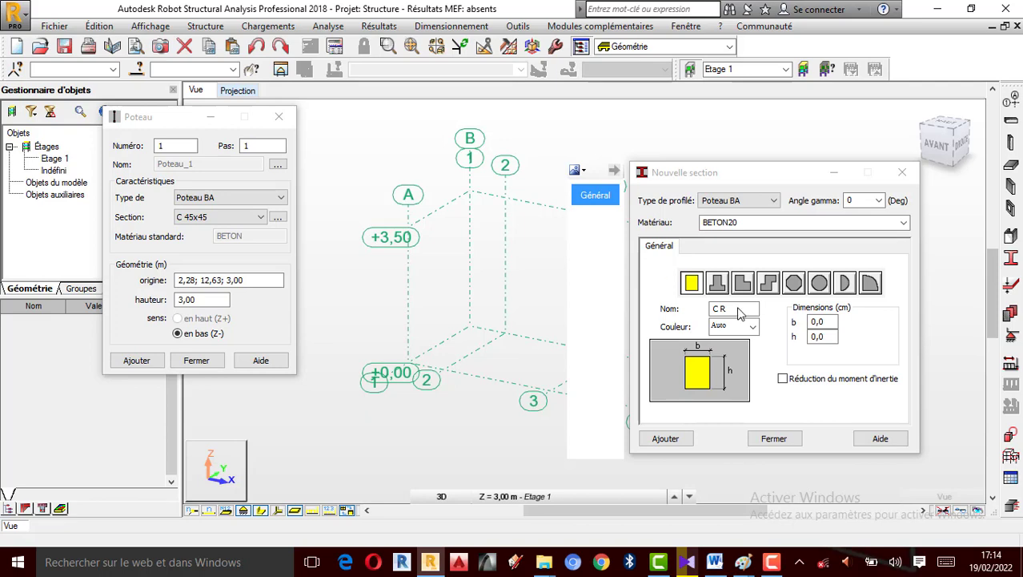
left_click(817, 322)
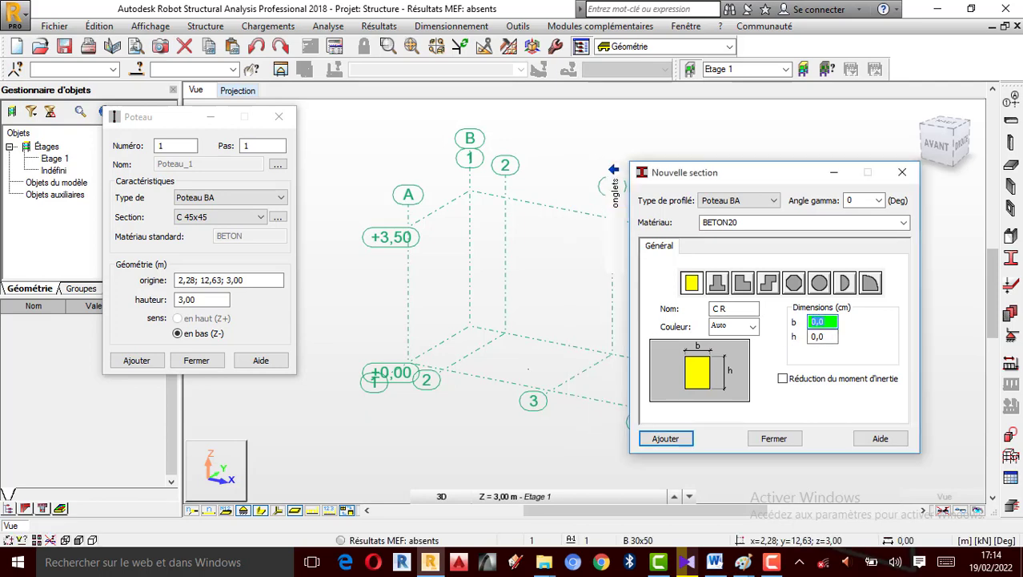
type("20")
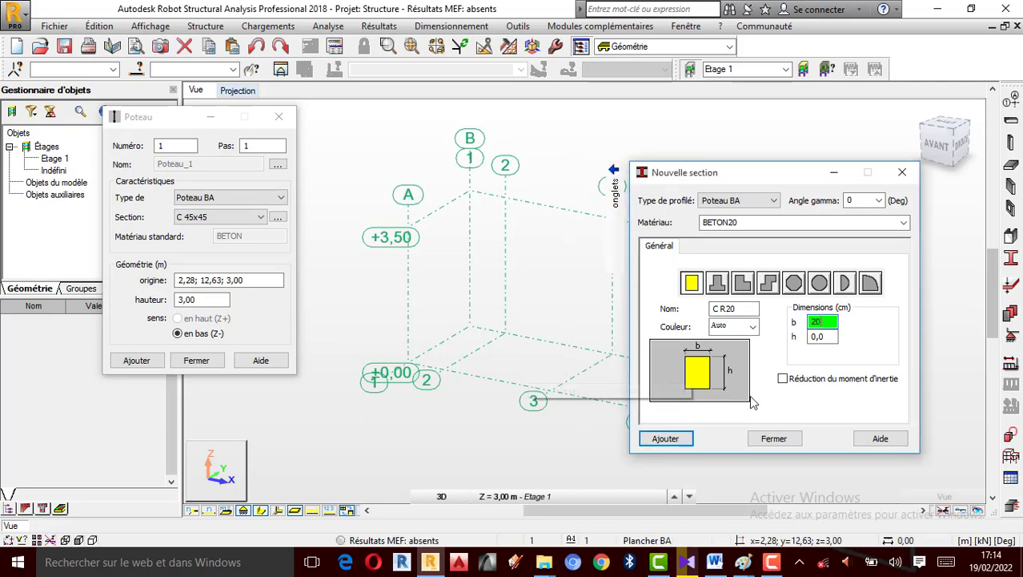
left_click(833, 335)
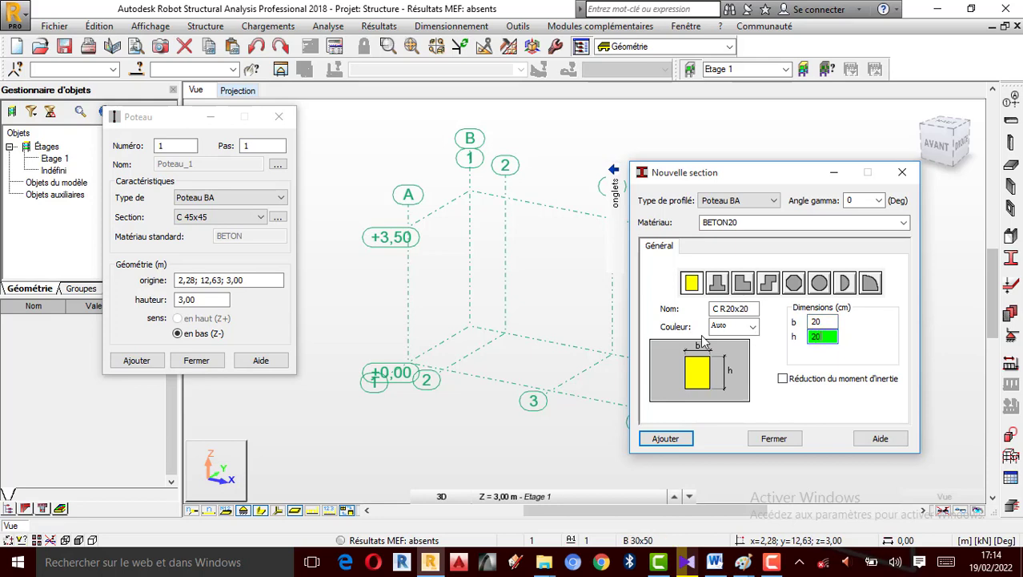
Step: Name the section Poutre B.A:20x20, colour it pink, assign BETON25 and add it to the section list
left_click_drag(726, 309, 640, 315)
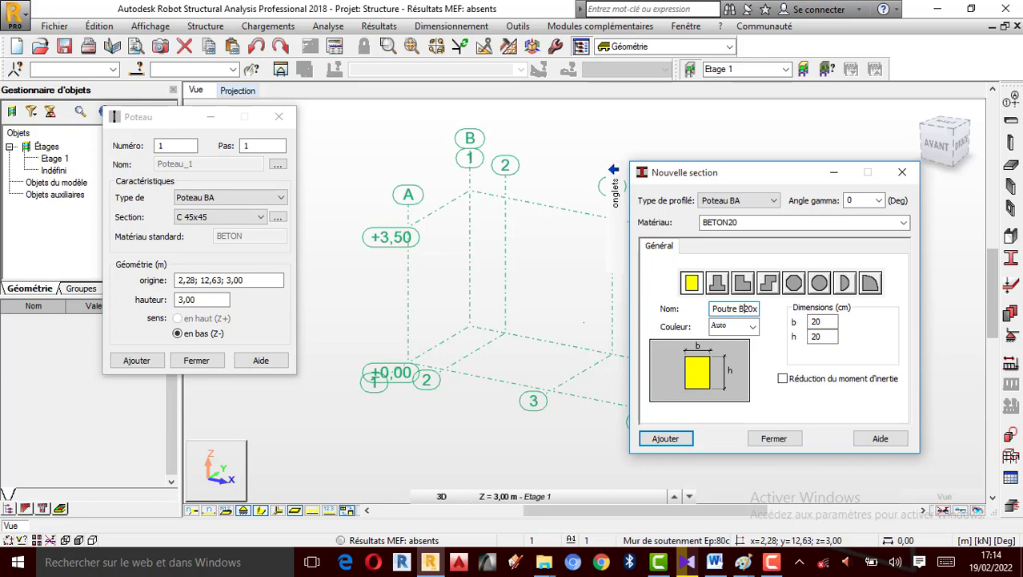
type("B.A")
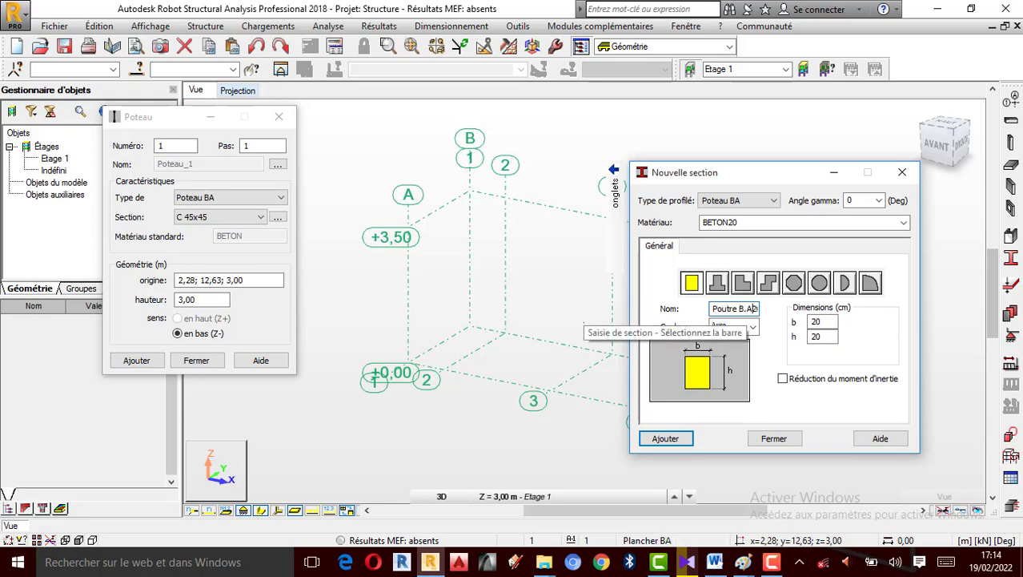
left_click(753, 326)
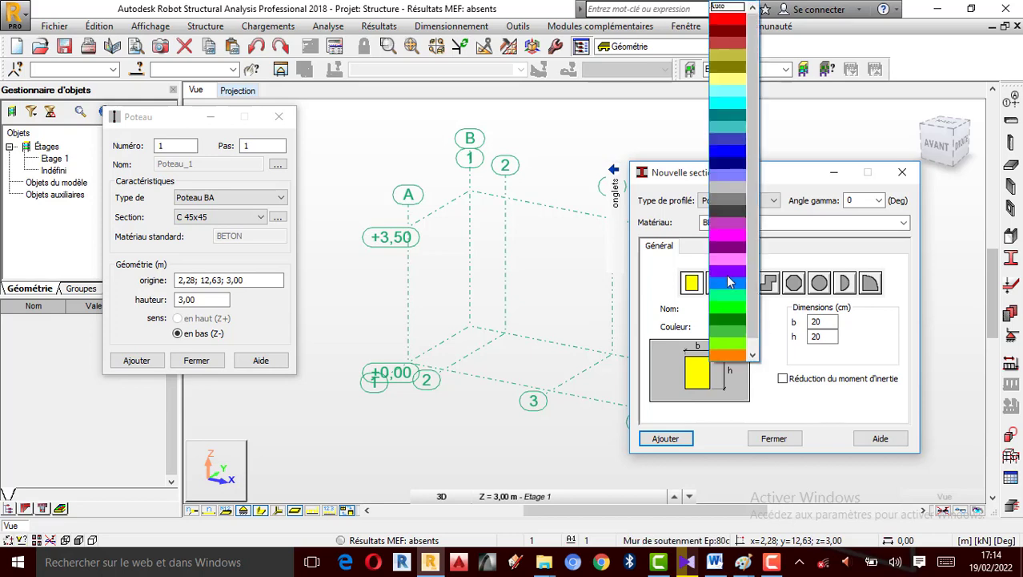
left_click(729, 259)
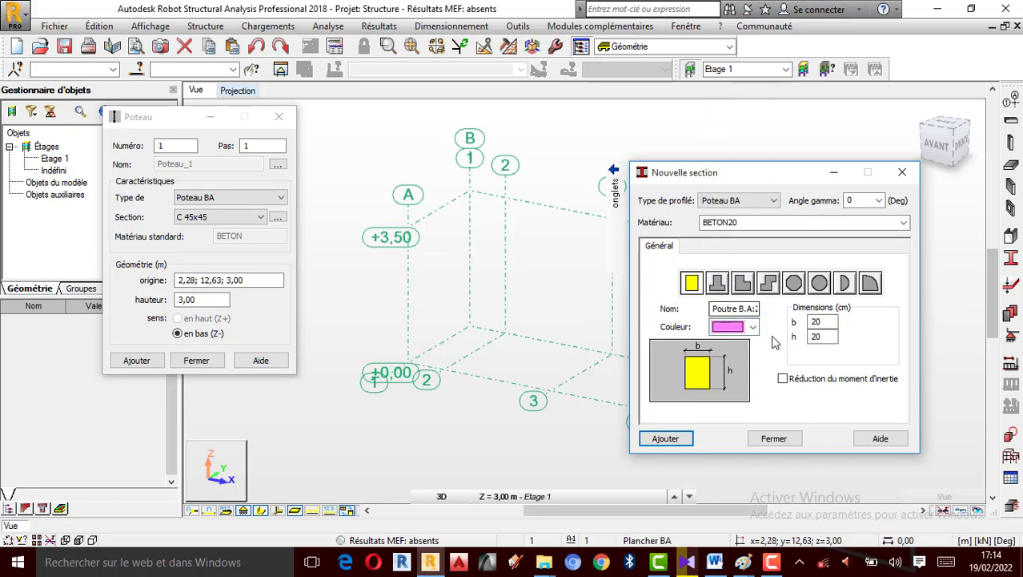
left_click(889, 222)
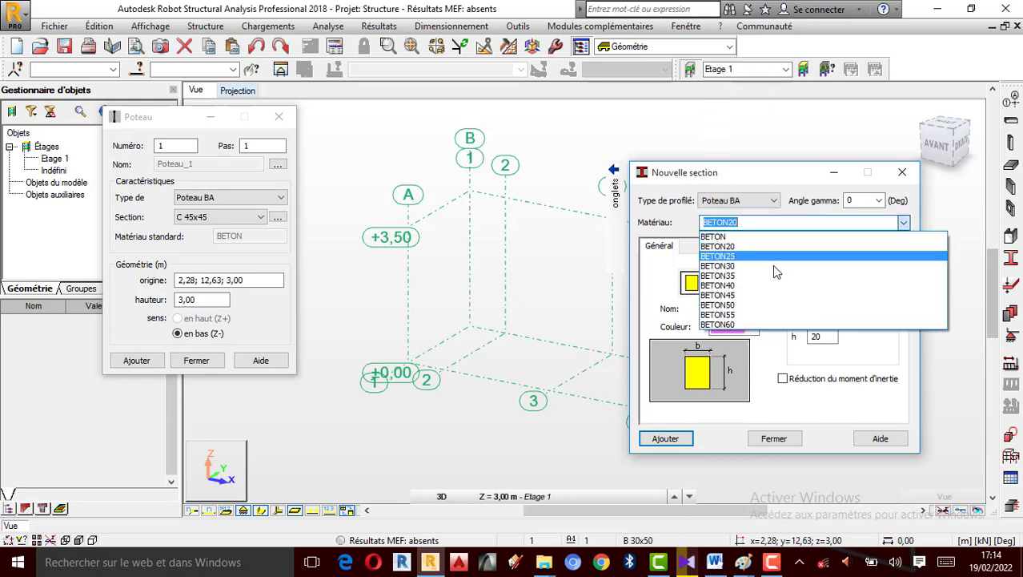
left_click(772, 264)
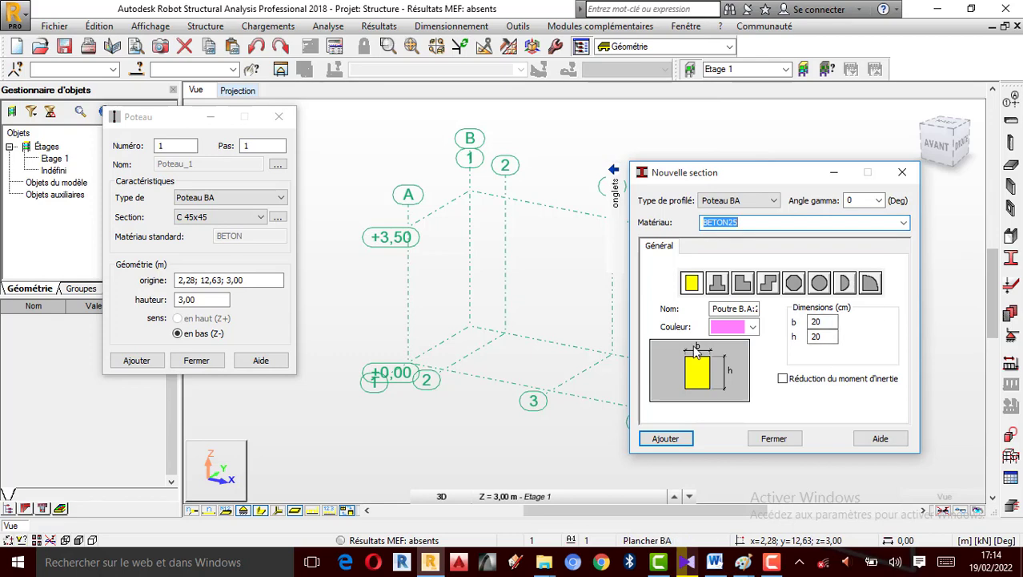
left_click(666, 439)
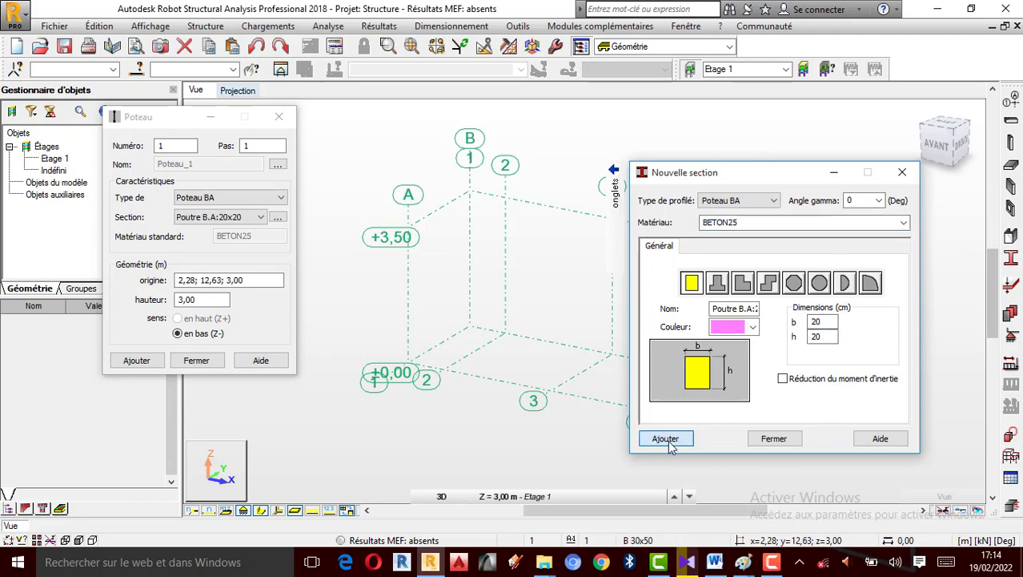
left_click(772, 438)
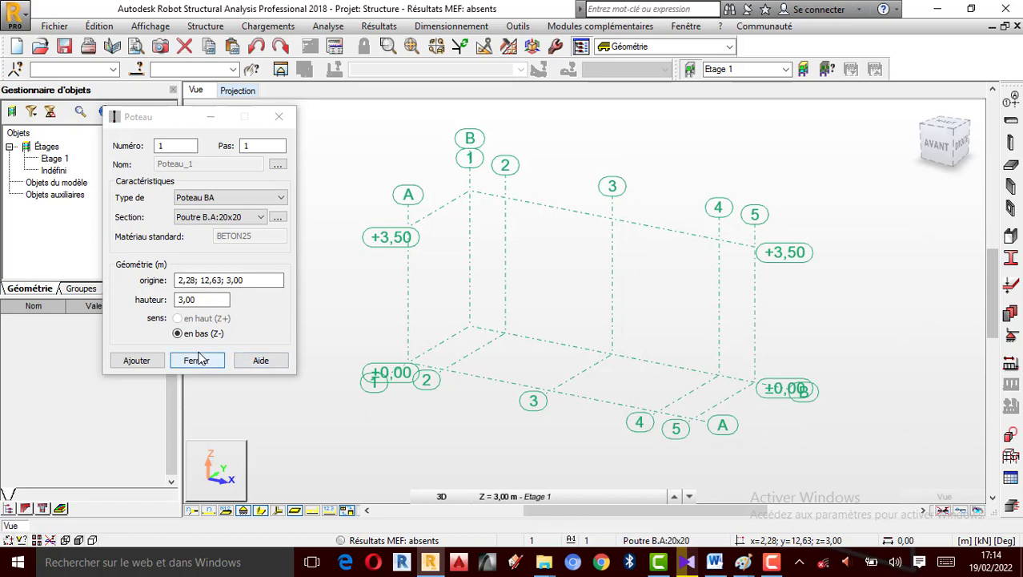
Step: Set the column height to 3.5 m, add a column at origin 2.28; 12.63; 3.00 and close the column definition
left_click(203, 300)
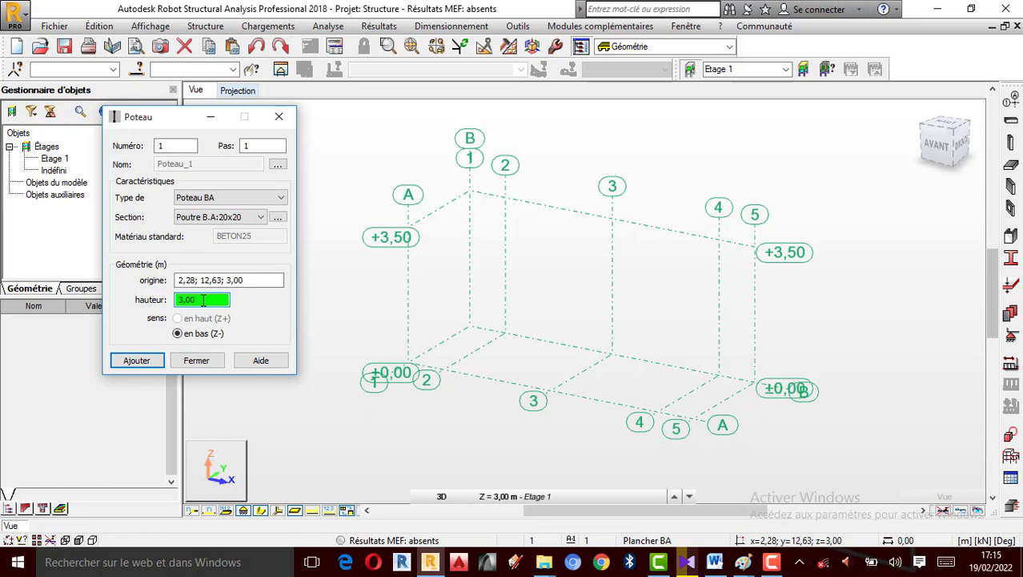
key("Return")
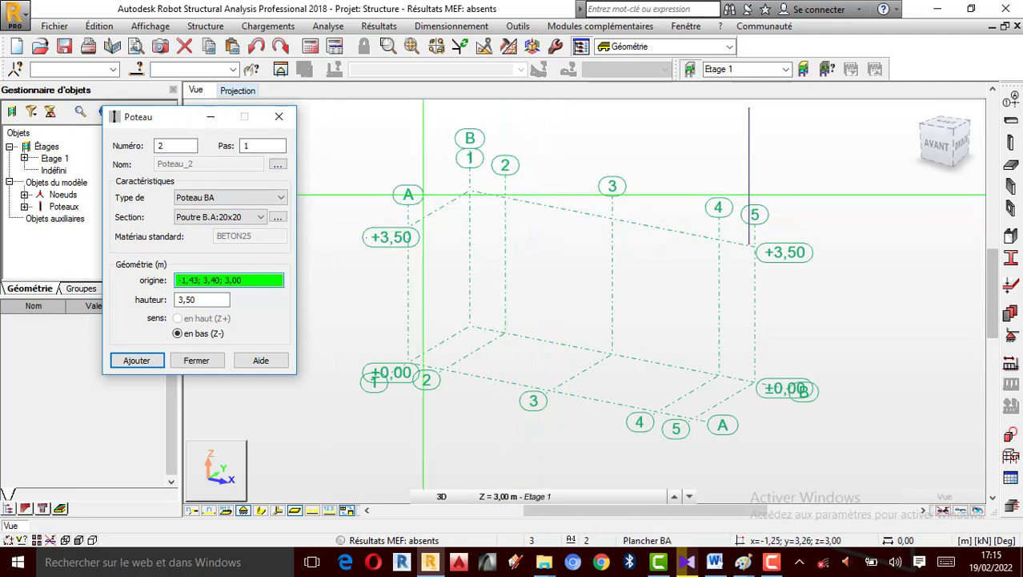
left_click(206, 300)
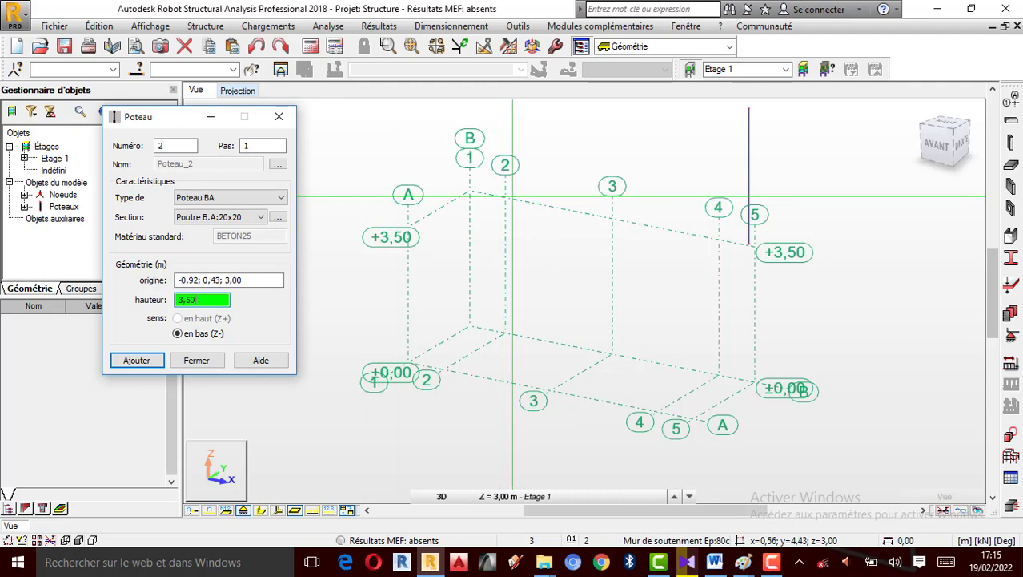
left_click(279, 117)
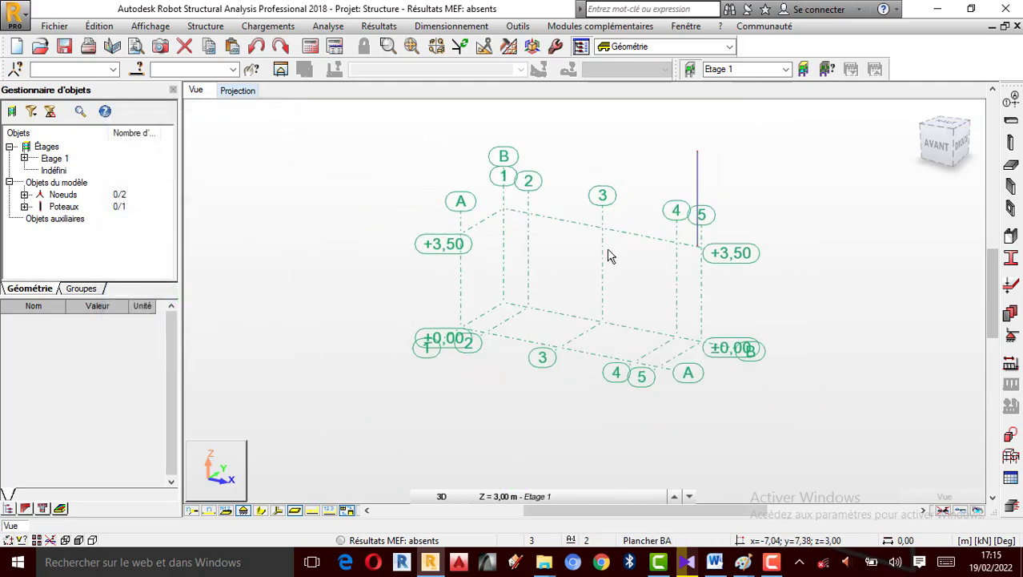
Step: Delete the stray column standing above the grid near axis 5
scroll(608, 250, "up", 2)
scroll(646, 256, "down", 3)
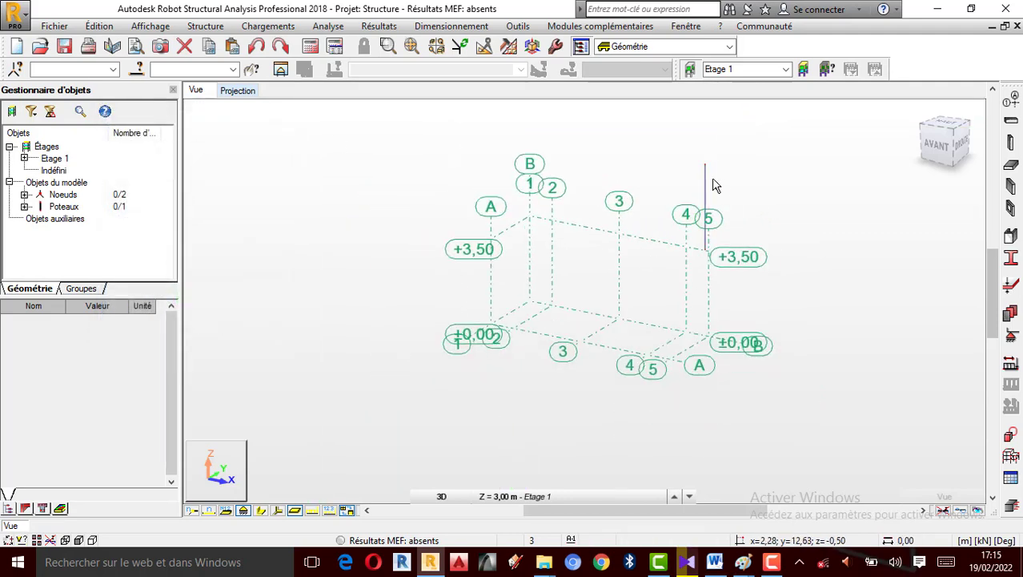
left_click_drag(680, 150, 768, 282)
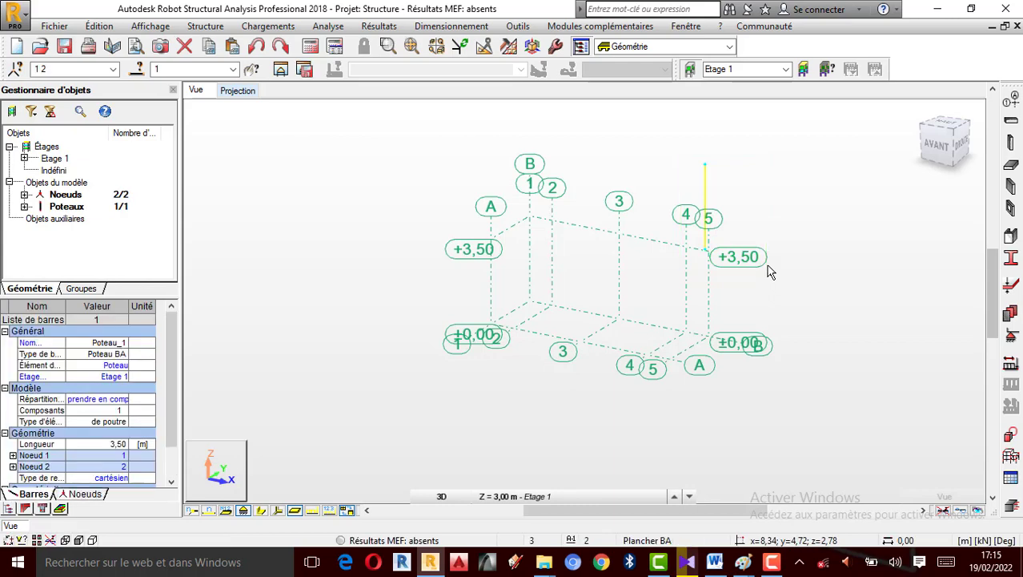
key("Delete")
scroll(681, 220, "up", 2)
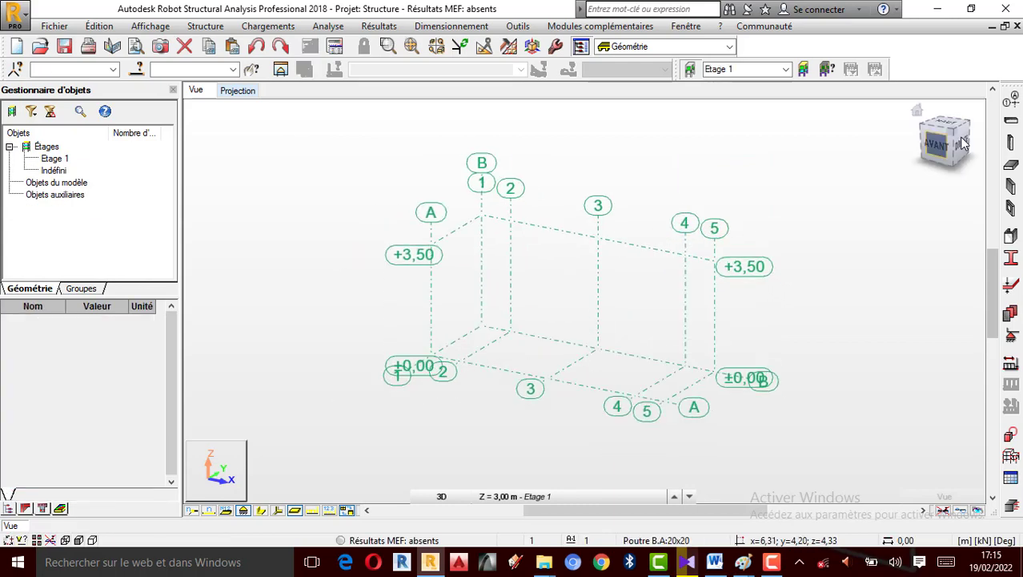
Step: Try to place a column at the base intersection of axes 2 and B in the 3D view and undo it
left_click(1011, 142)
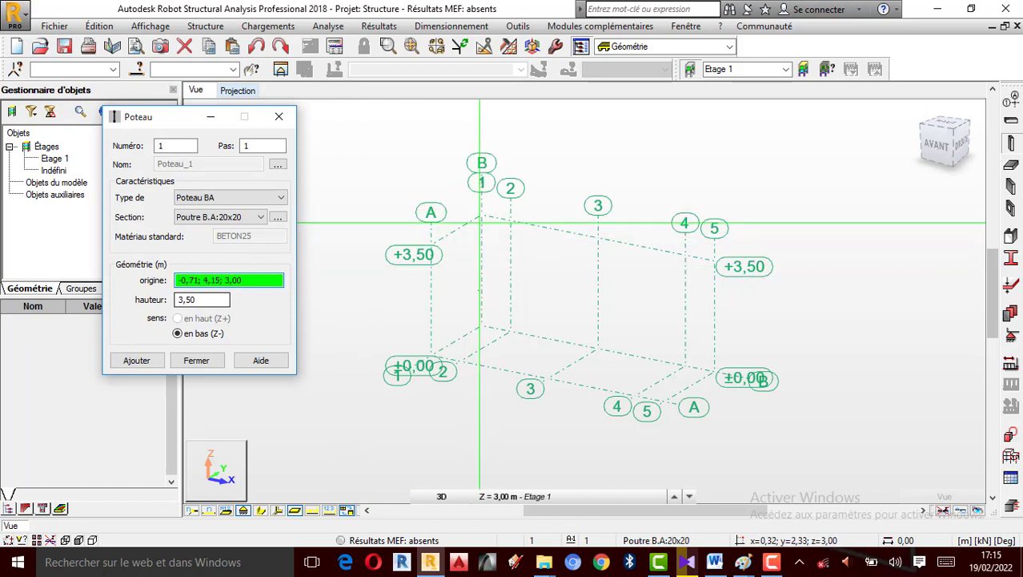
left_click(511, 330)
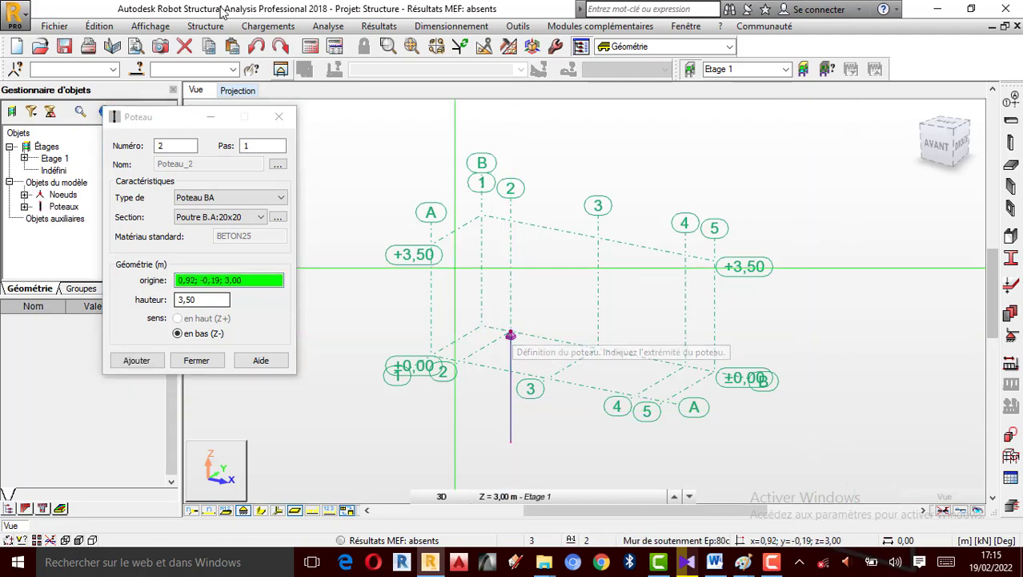
left_click(257, 47)
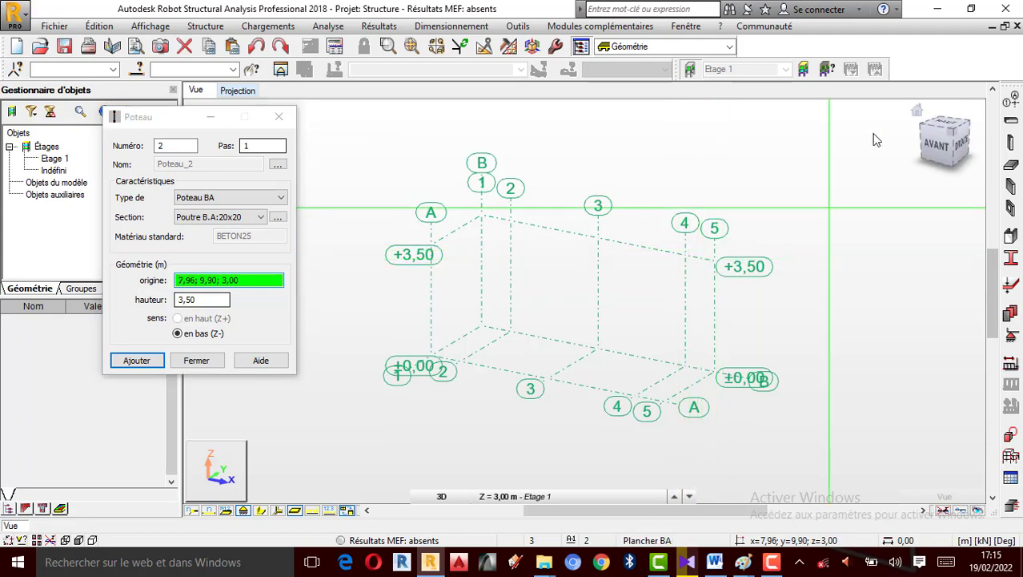
Step: Show the grid in plan and set the working level to the construction line at +3,50 m
scroll(738, 250, "up", 1)
scroll(699, 322, "down", 2)
middle_click_drag(616, 326, 637, 301, "shift")
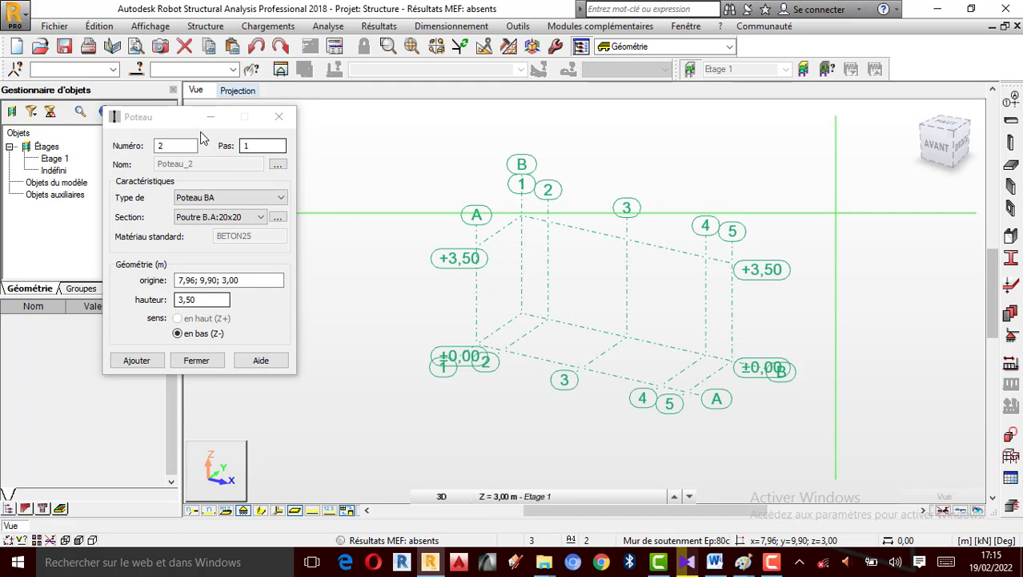
left_click(241, 90)
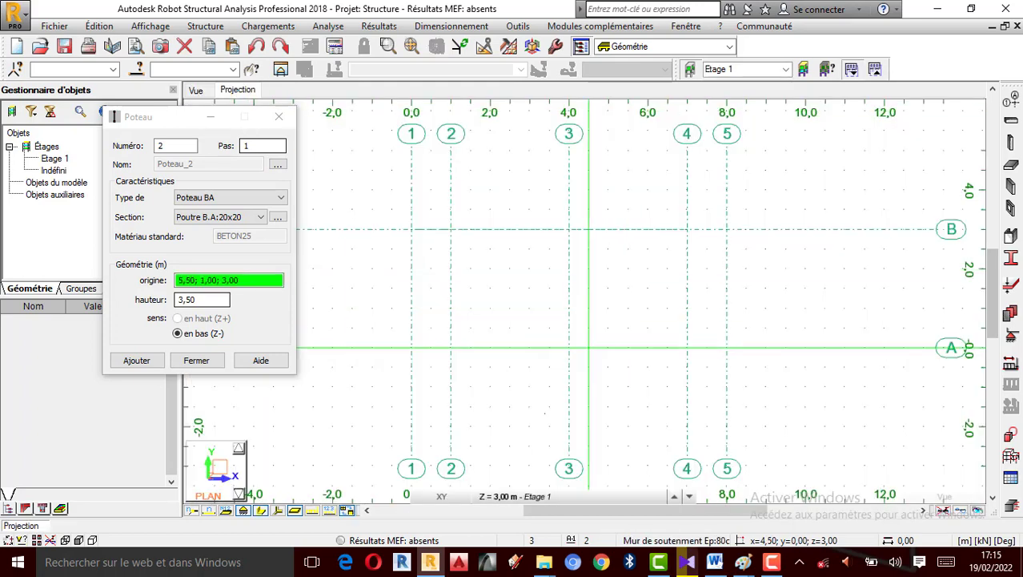
left_click(511, 497)
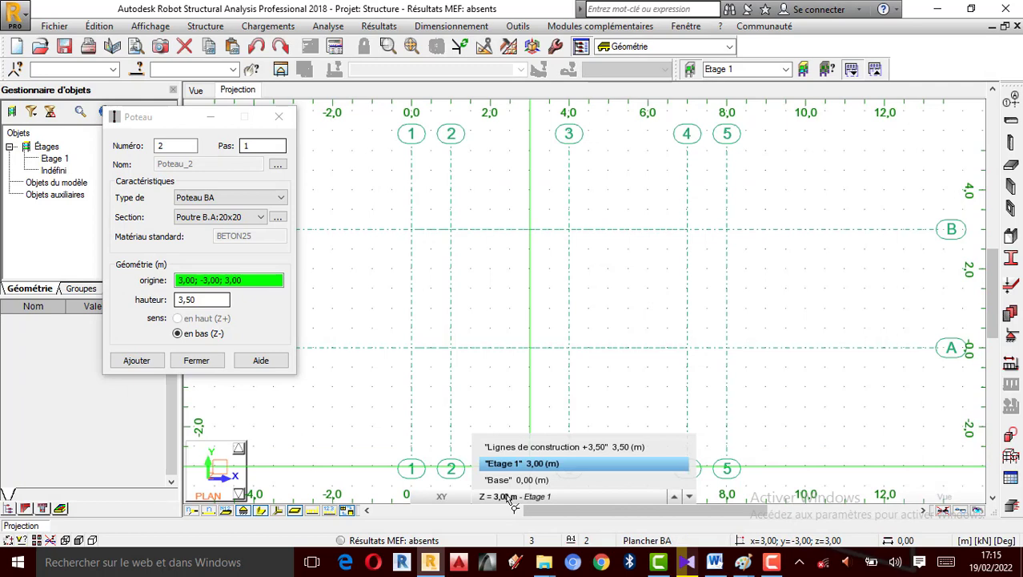
left_click(563, 447)
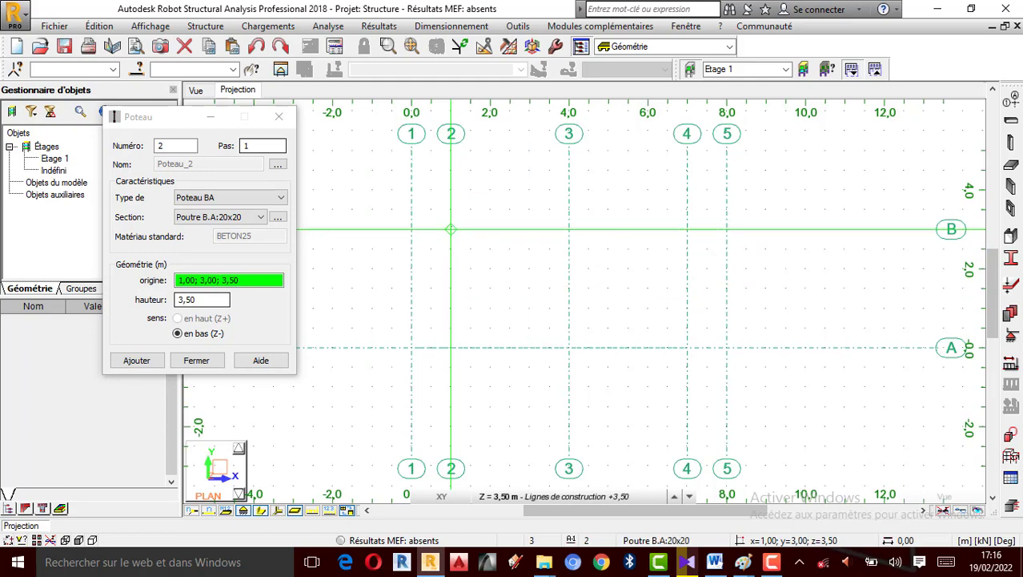
Step: Place 3.5 m columns where axes 2, 3 and 4 cross axes A and B, check them in 3D and finish
left_click(451, 229)
left_click(451, 348)
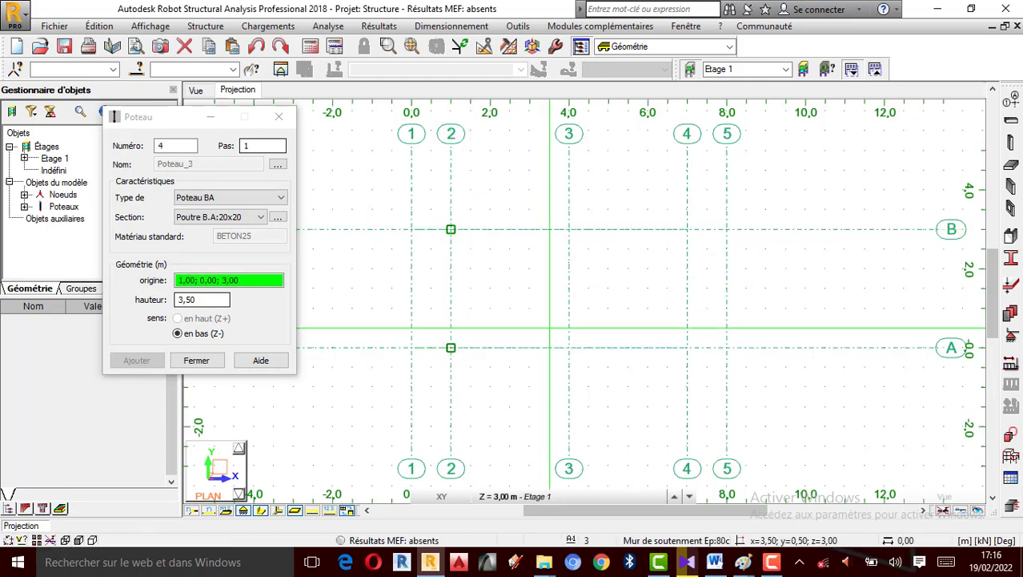
left_click(568, 230)
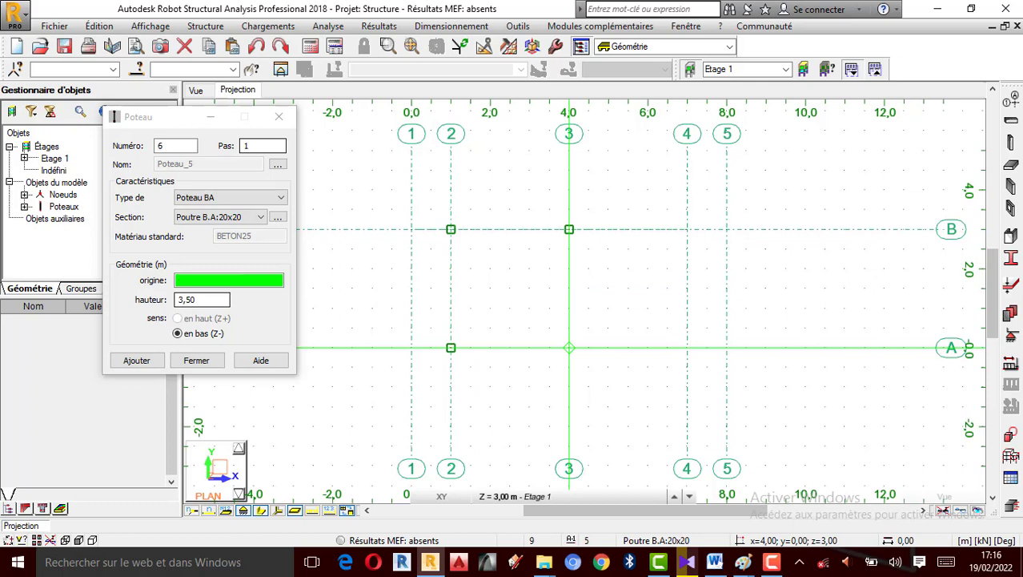
left_click(687, 230)
left_click(687, 347)
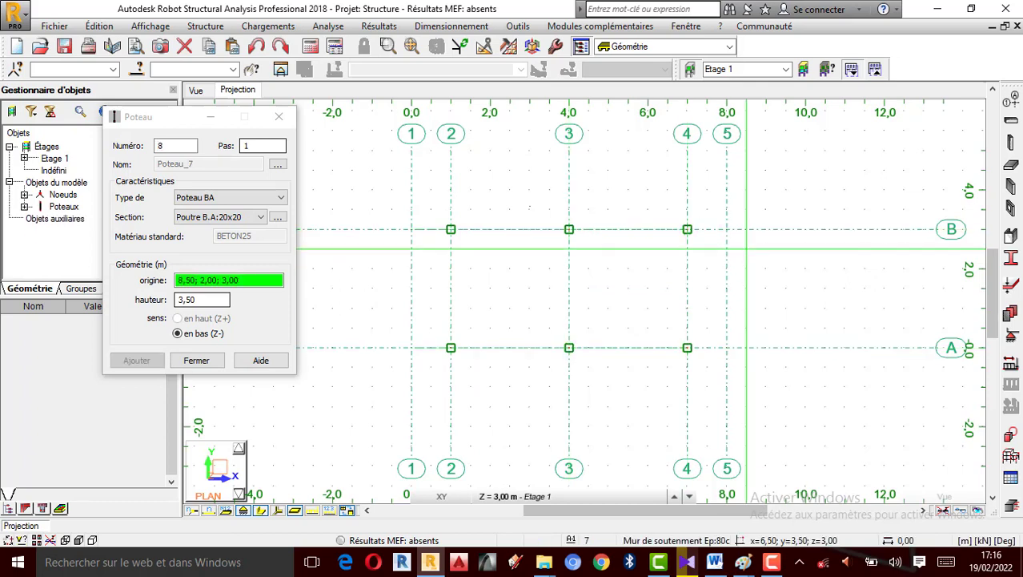
scroll(532, 229, "up", 1)
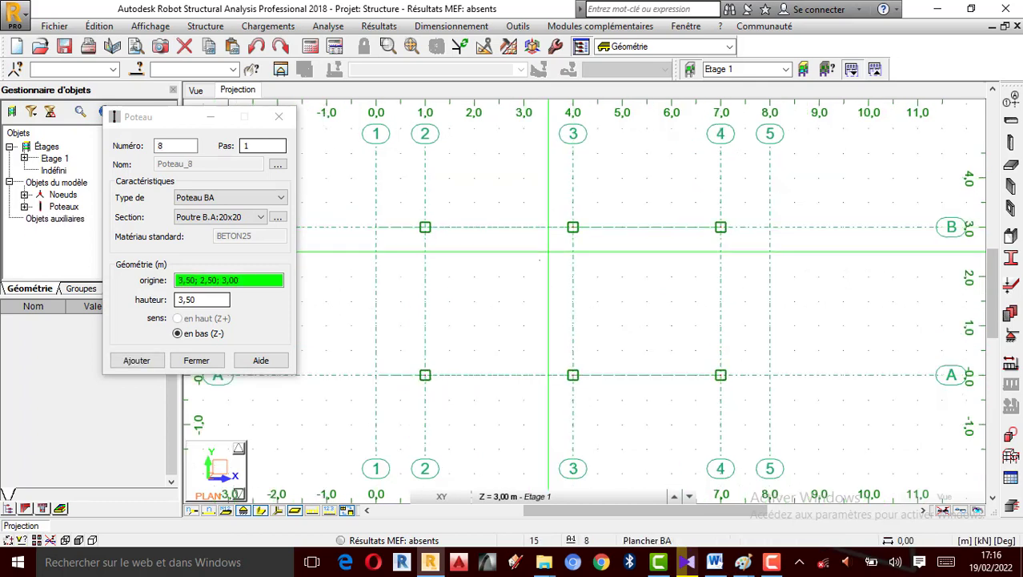
left_click(195, 91)
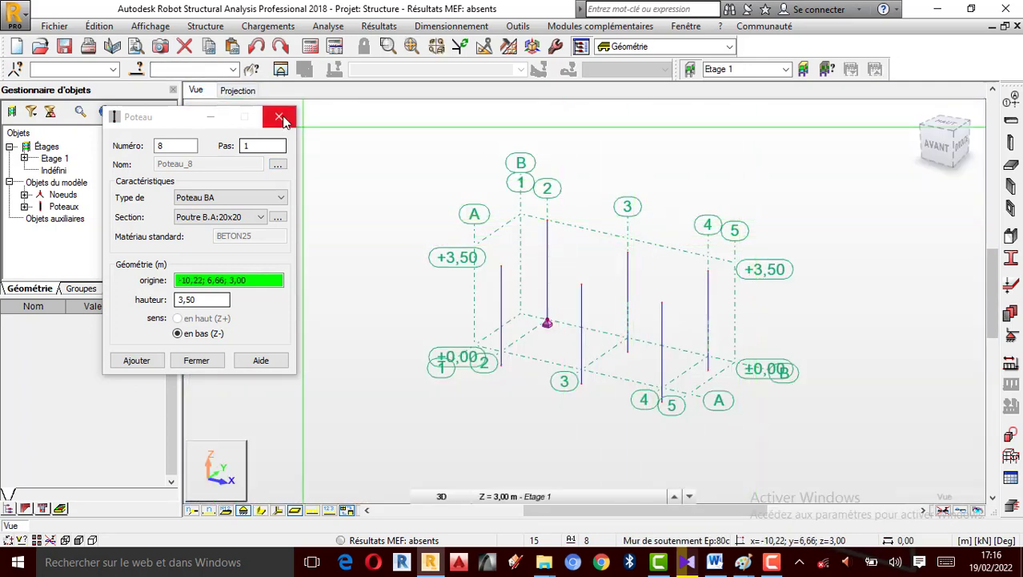
scroll(708, 271, "up", 1)
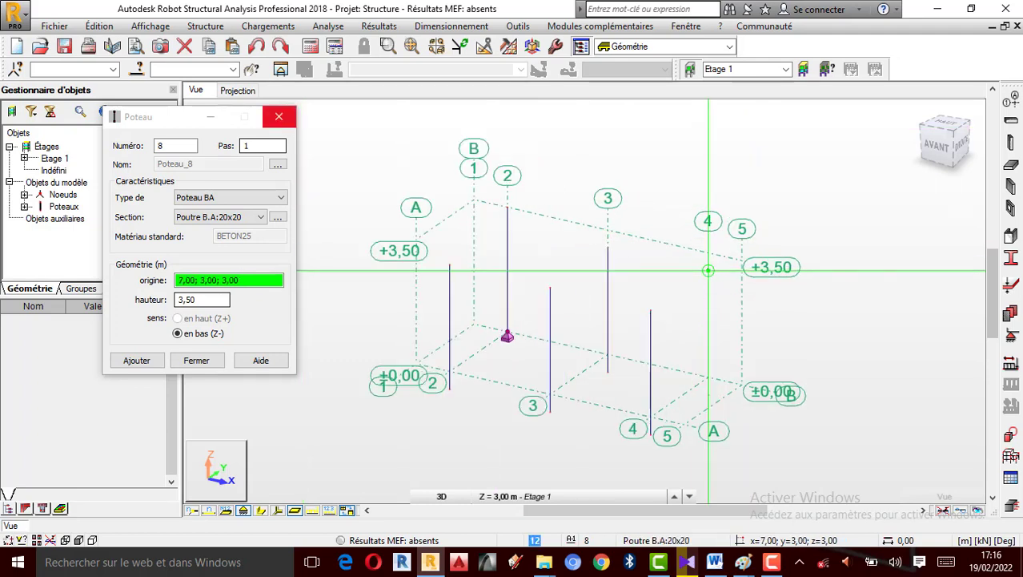
left_click(278, 117)
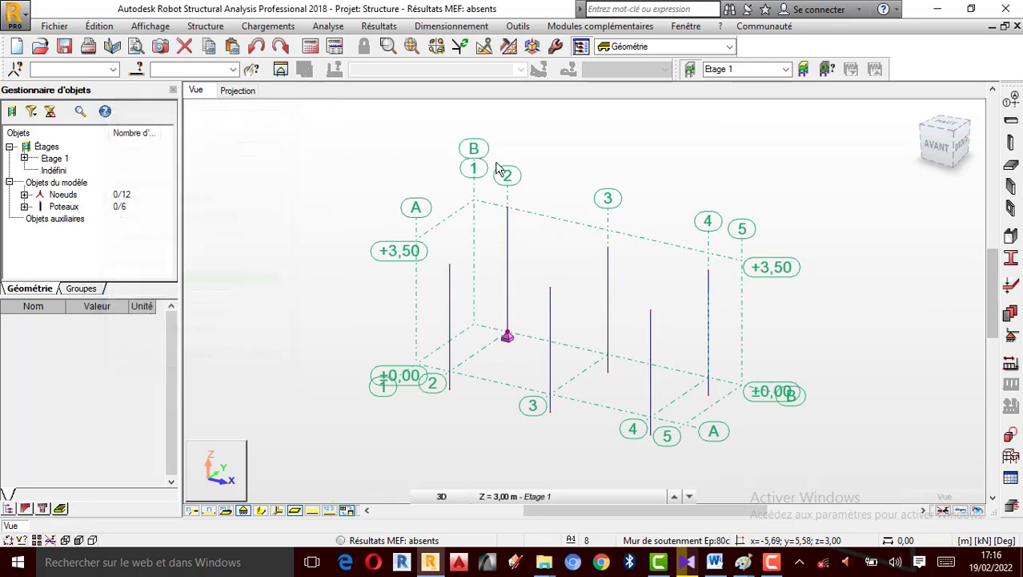
Step: Delete every column except the one at the intersection of axes 2 and B
scroll(664, 192, "down", 2)
left_click_drag(597, 184, 764, 386)
key("Delete")
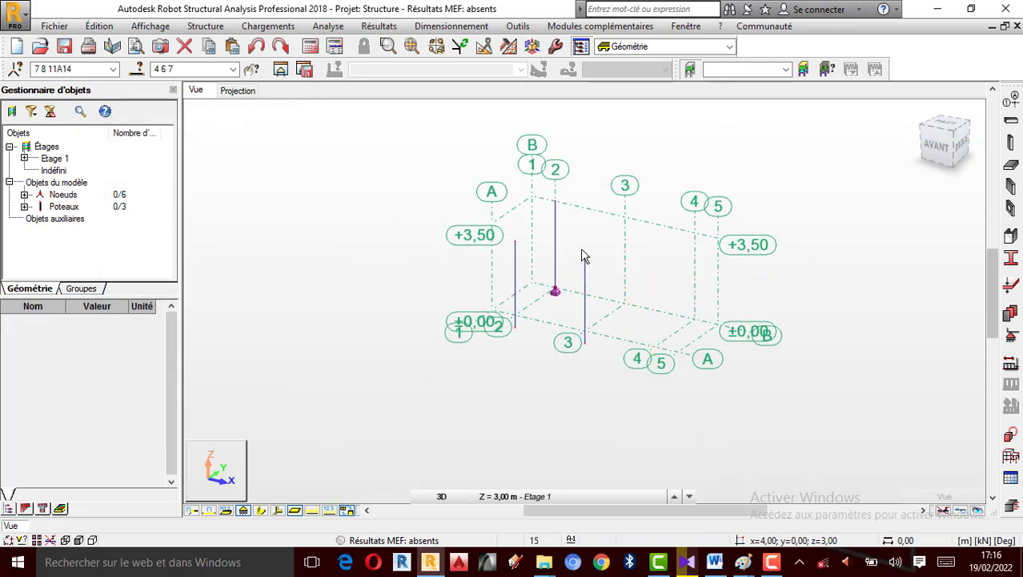
left_click_drag(584, 255, 647, 394)
key("Delete")
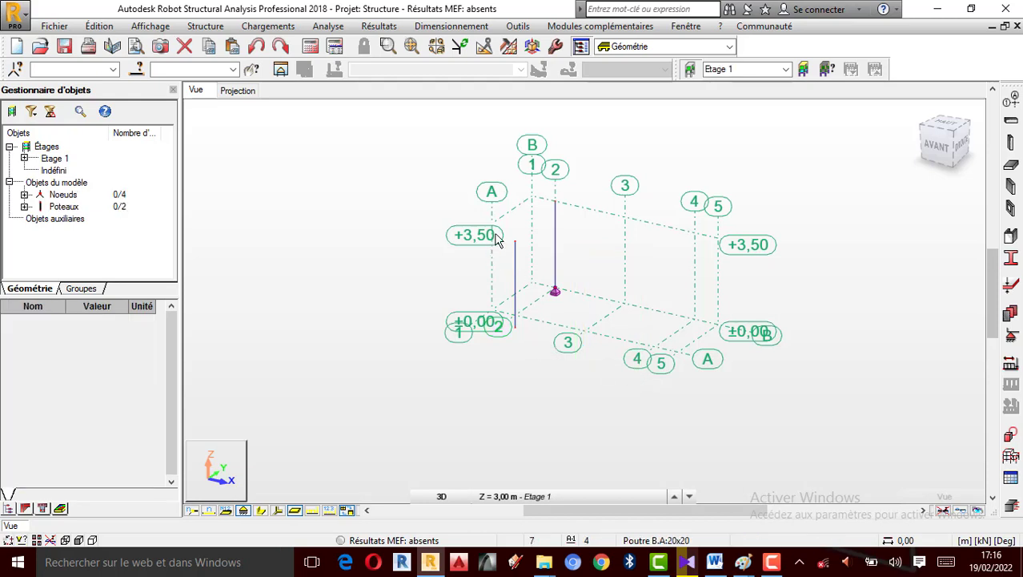
left_click_drag(499, 221, 530, 344)
key("Delete")
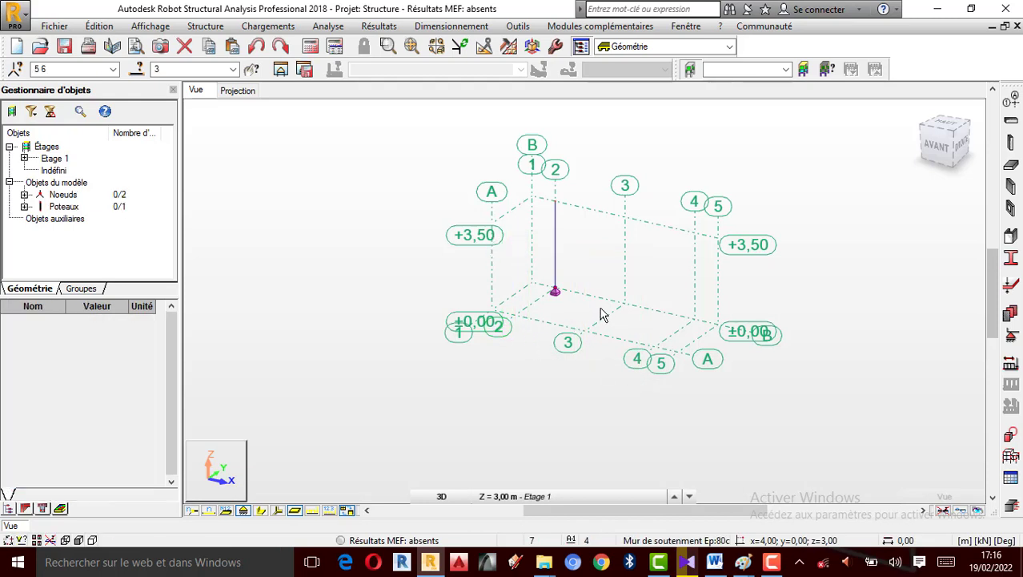
Step: Copy the column at axes 2 and B by translation to axes 3 and 4, with vector 3,00; 0,00; 0,00 and 2 repetitions
right_click(641, 169)
left_click(664, 227)
left_click_drag(651, 268, 361, 198)
right_click(361, 199)
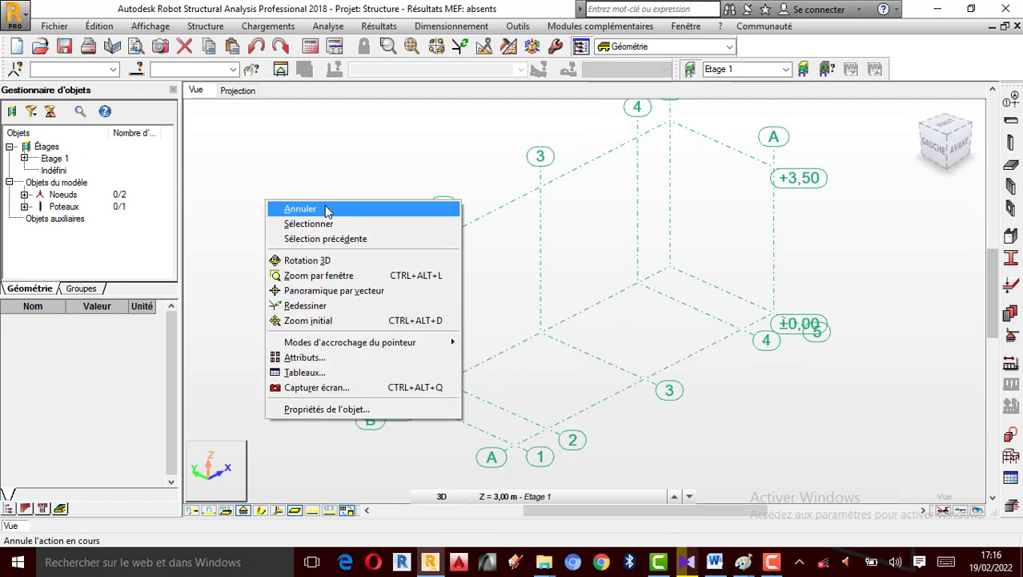
left_click(405, 204)
left_click_drag(496, 439, 496, 439)
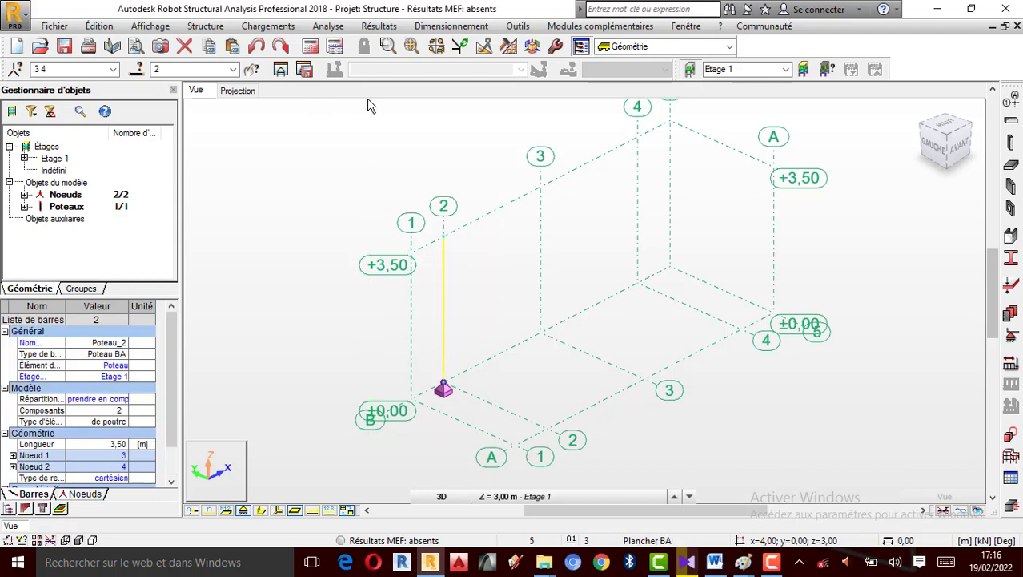
left_click(99, 26)
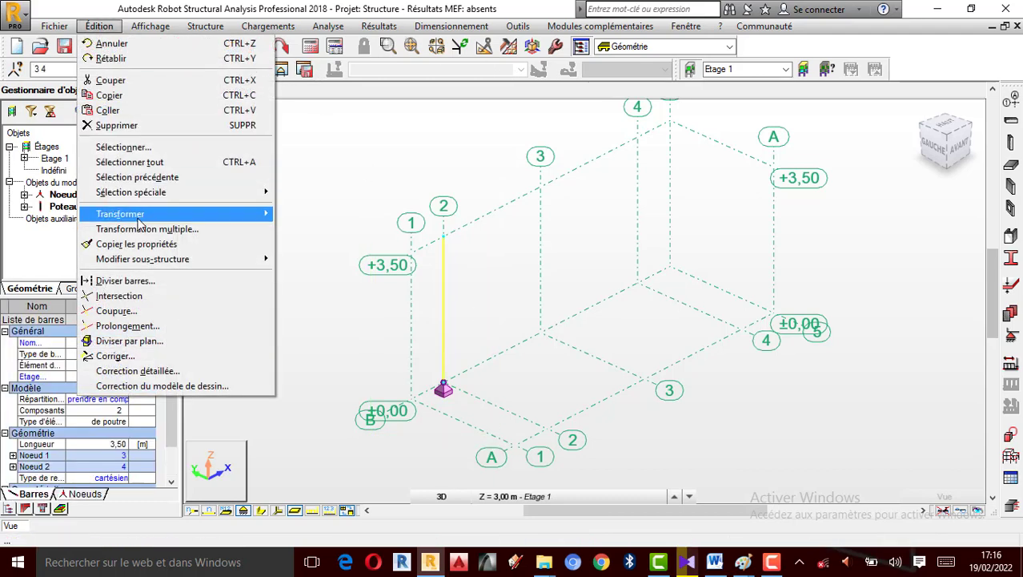
mouse_move(161, 213)
left_click(320, 216)
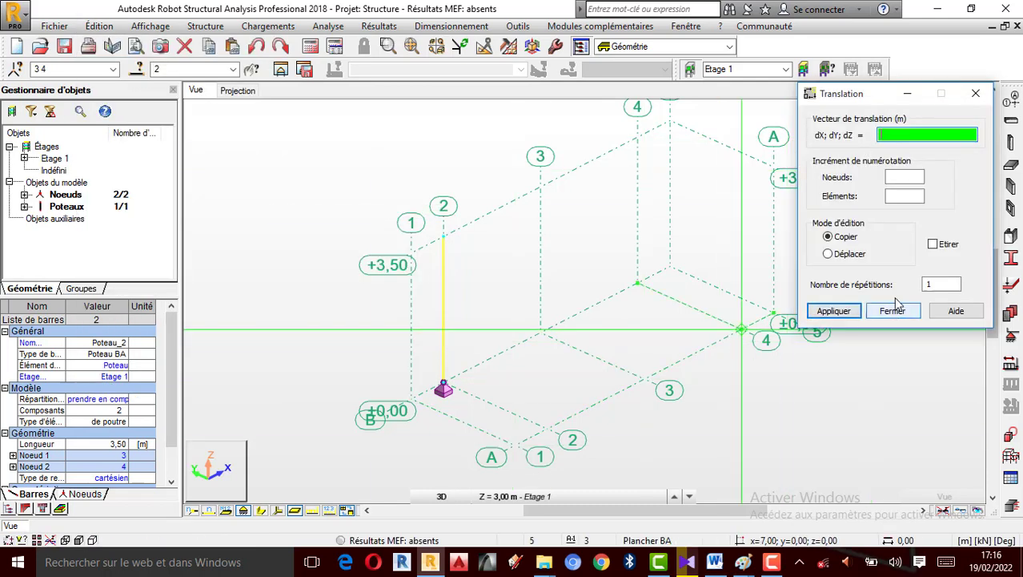
left_click(936, 285)
type("2")
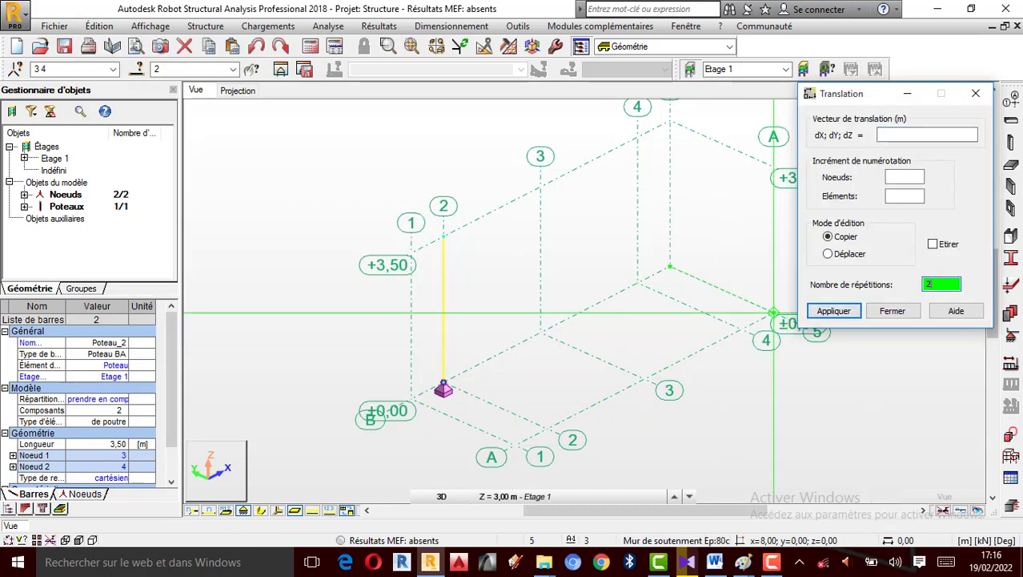
left_click(445, 385)
left_click(541, 337)
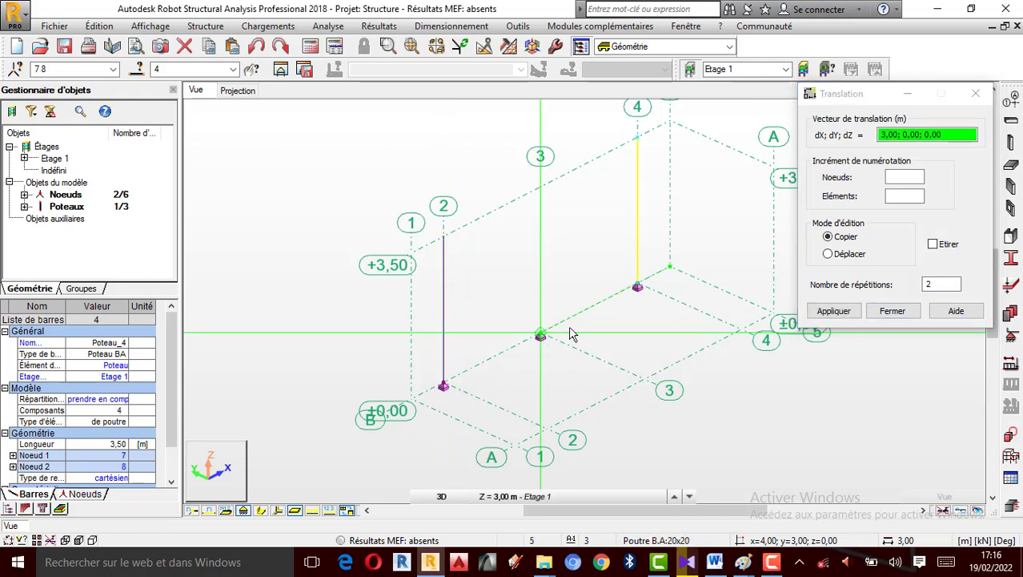
left_click(911, 317)
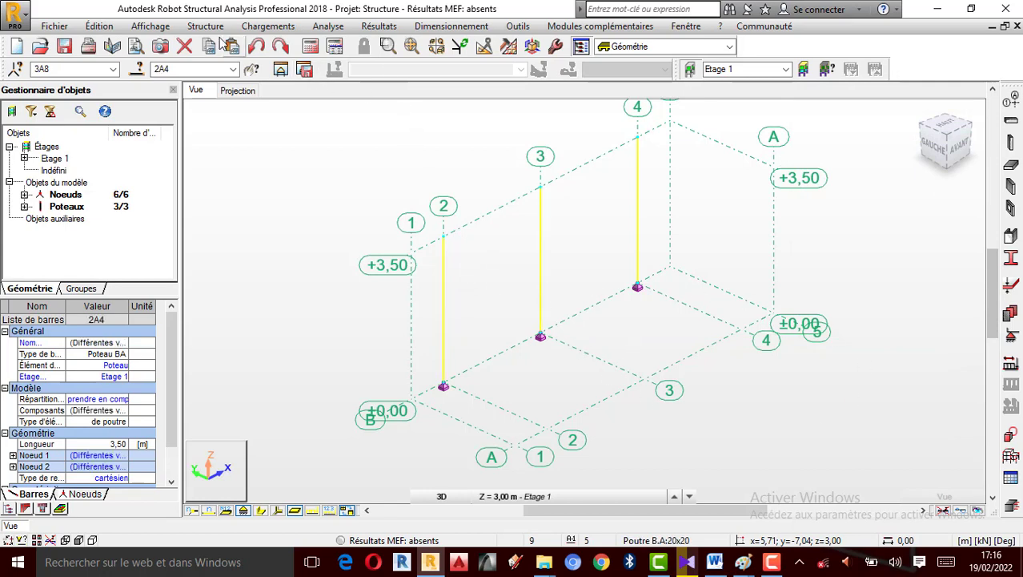
Step: Copy the three columns on axis B onto axis A by translation, with vector 0,00; -3,00; 0,00 and 1 repetition
left_click(100, 27)
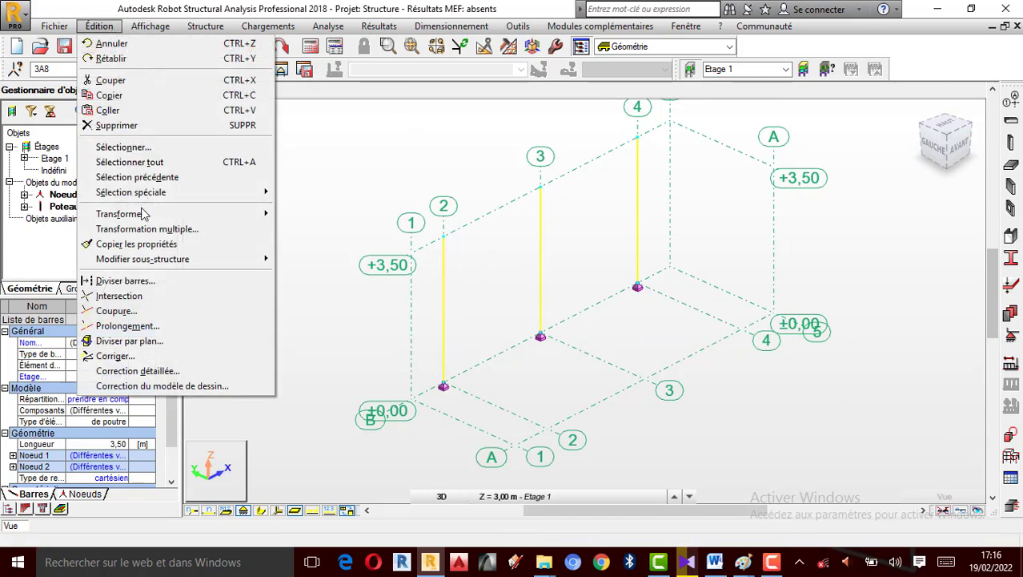
mouse_move(200, 214)
left_click(325, 218)
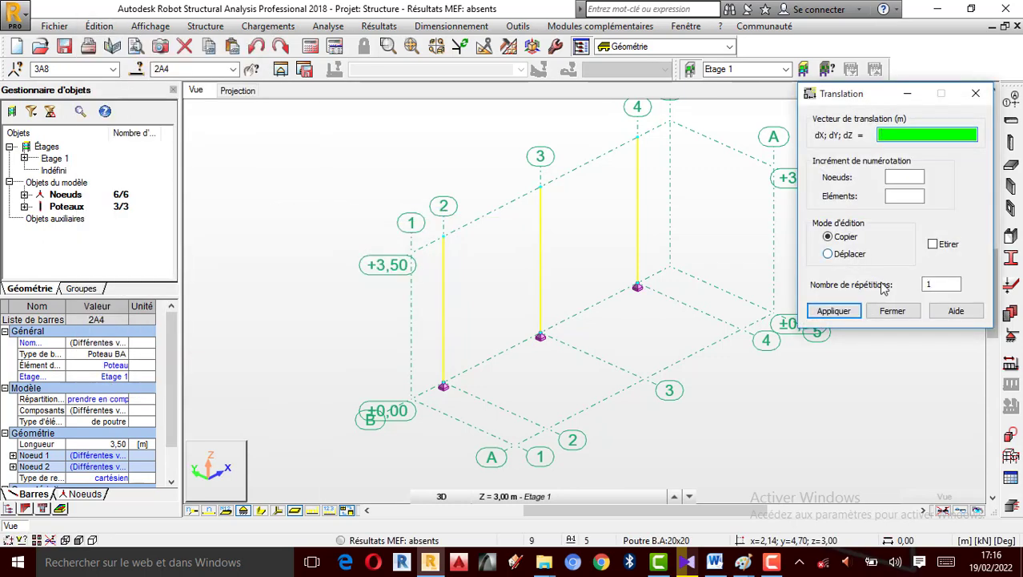
left_click(541, 336)
left_click(637, 374)
left_click(834, 311)
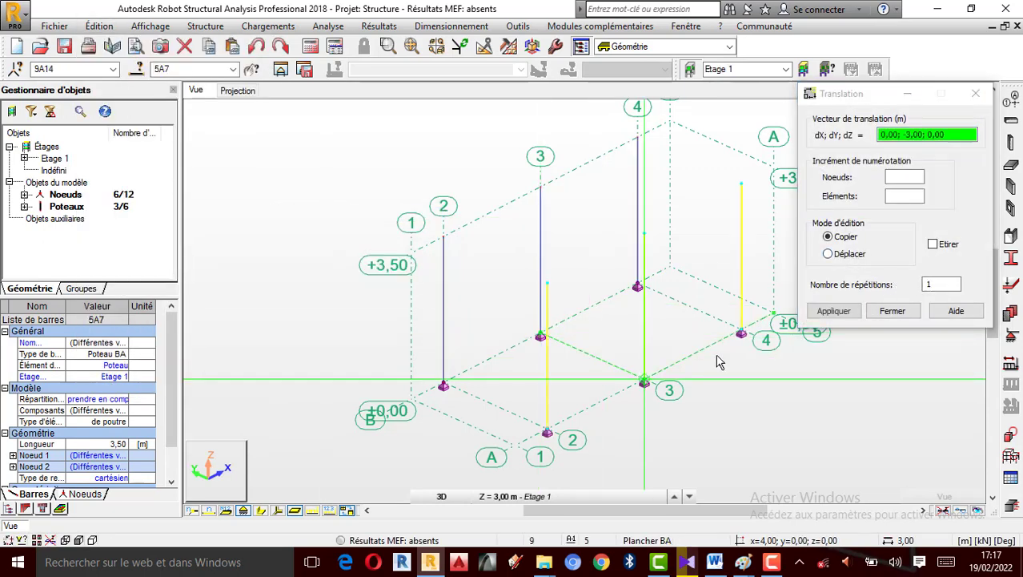
left_click(892, 310)
scroll(506, 316, "down", 1)
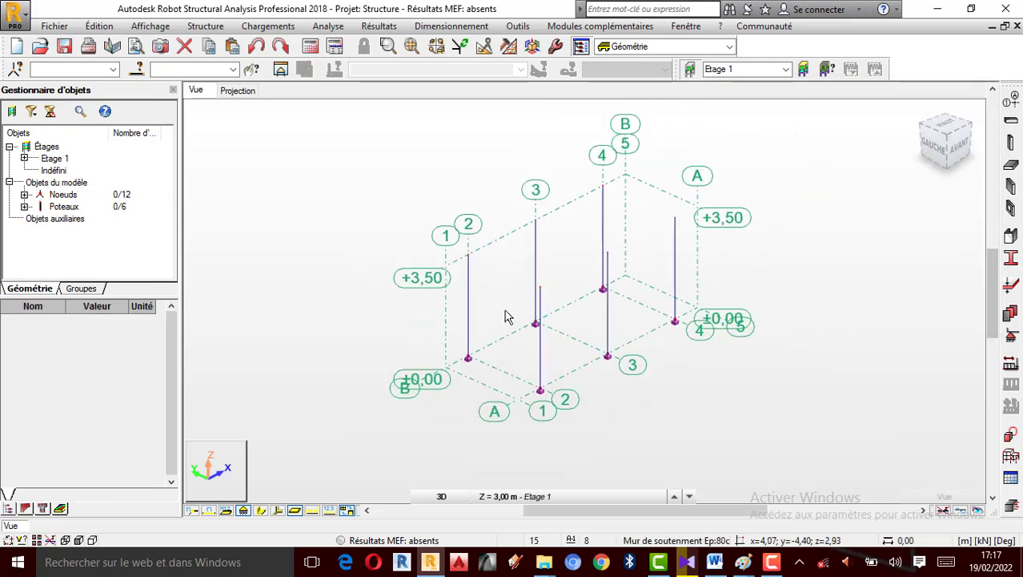
Step: Turn on the display of section shapes and inspect the six columns in 3D
left_click(261, 510)
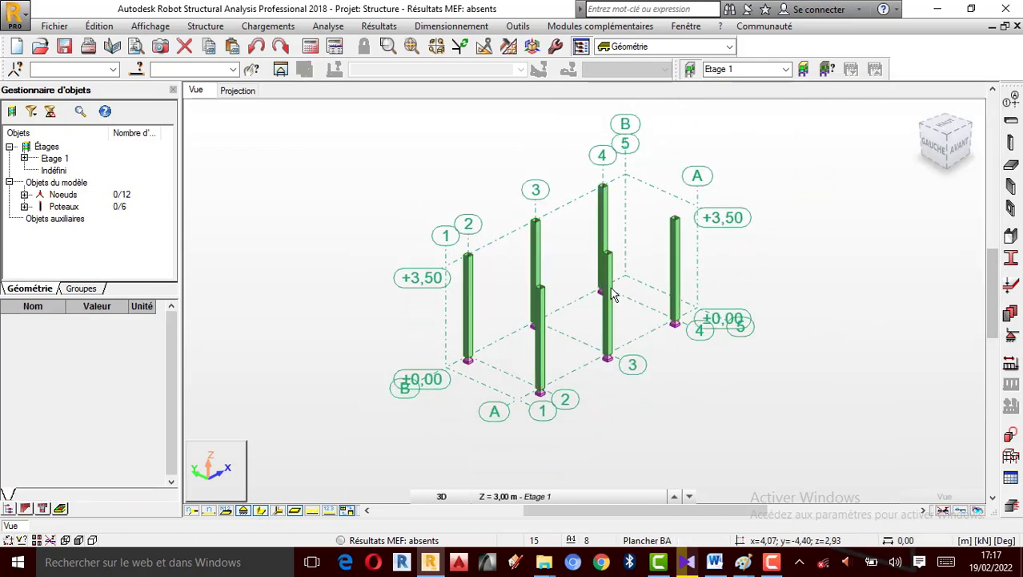
right_click(709, 265)
left_click(753, 322)
mouse_move(753, 322)
left_mouse_down()
mouse_move(713, 335)
mouse_move(761, 341)
left_mouse_up()
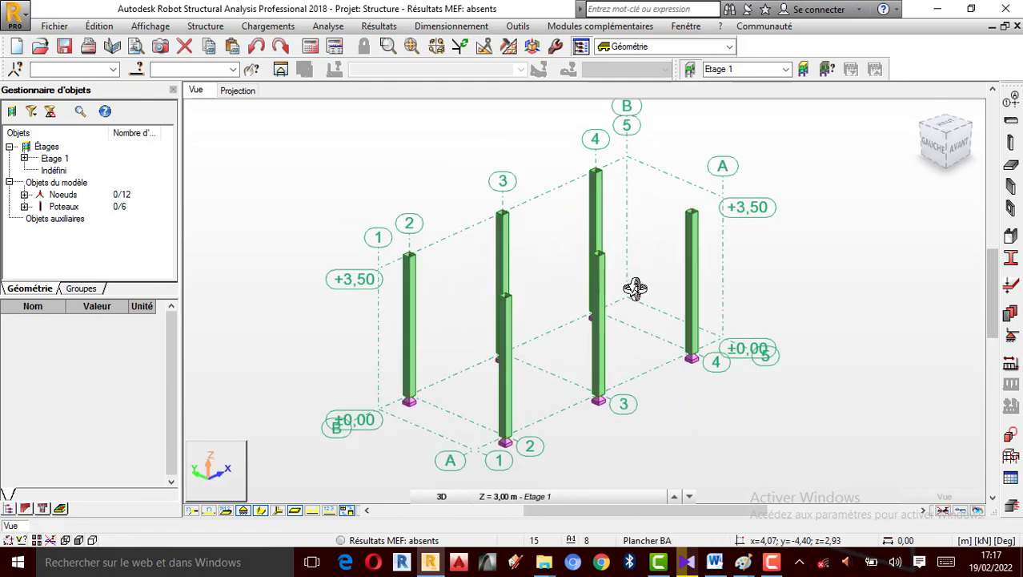
left_click_drag(635, 288, 727, 310)
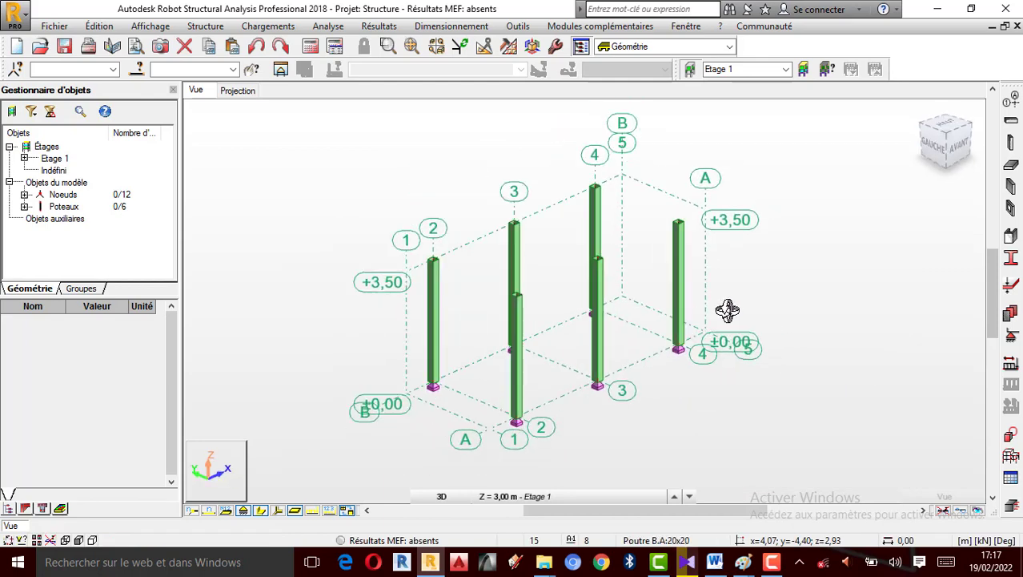
right_click(715, 273)
left_click(753, 278)
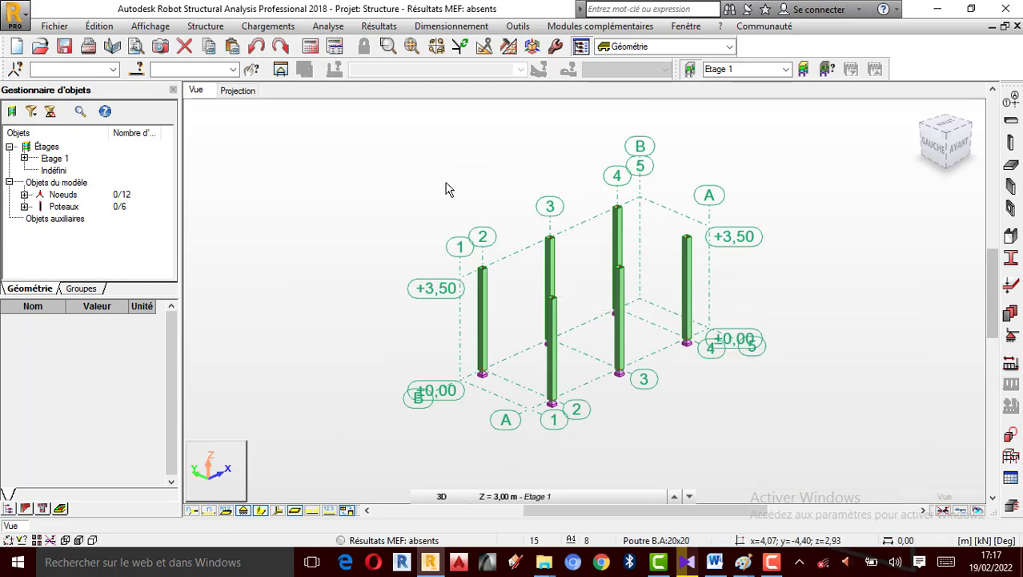
Step: Create the 30 x 30 cm concrete column section named Poteau B.A:30x30 and apply it to all the columns
key("ctrl+a")
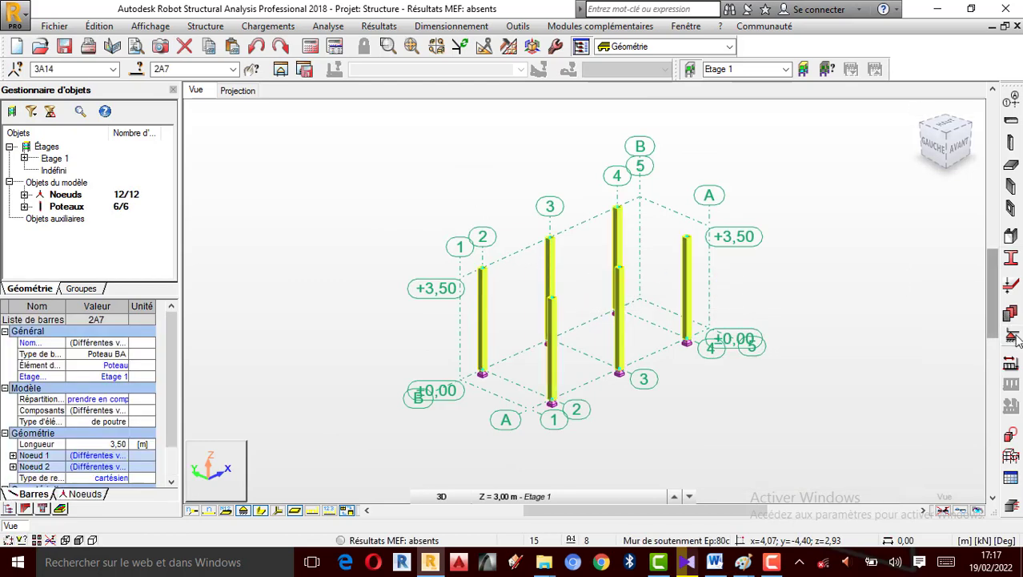
left_click(1011, 261)
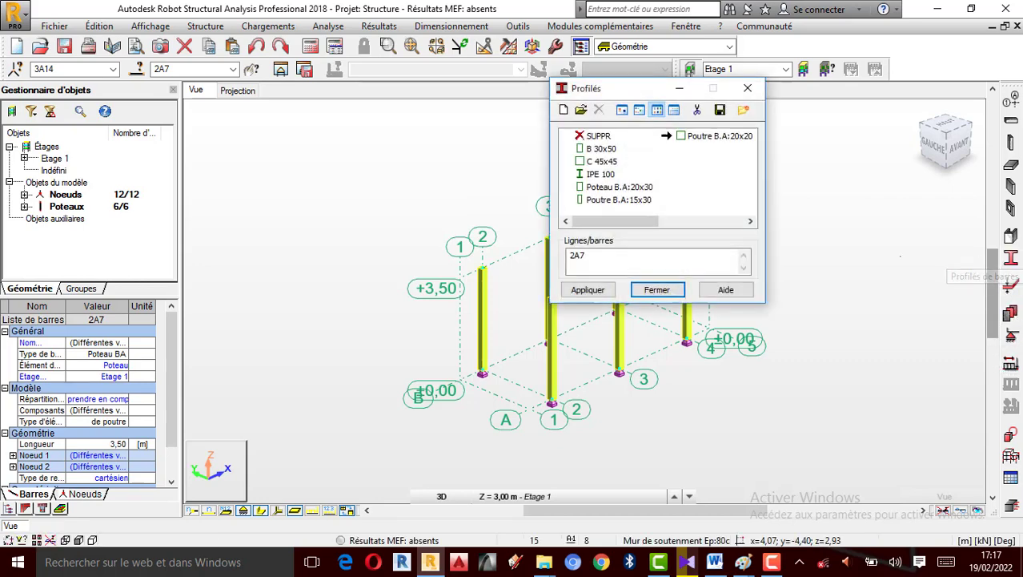
double_click(723, 136)
left_click(901, 171)
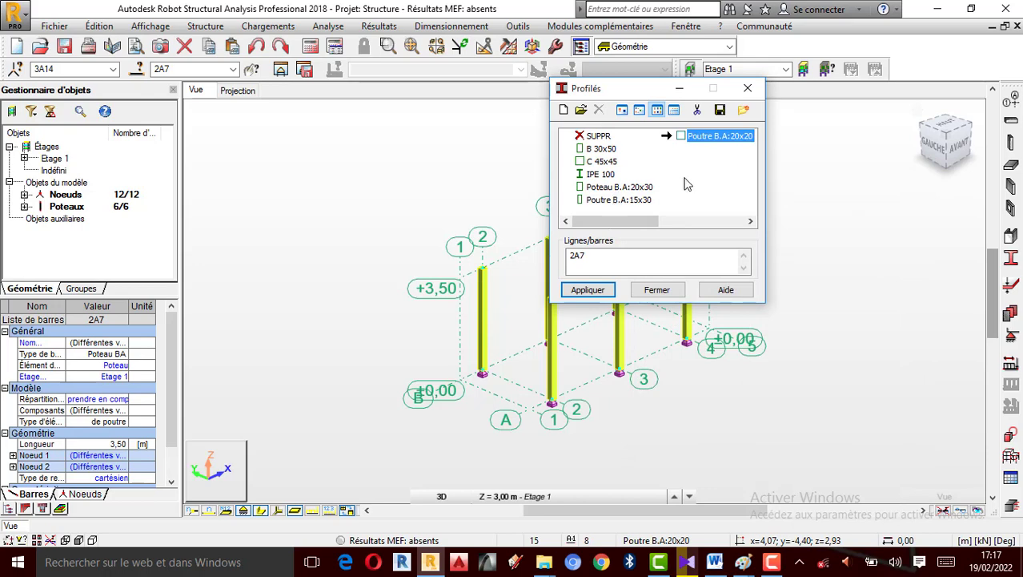
double_click(719, 137)
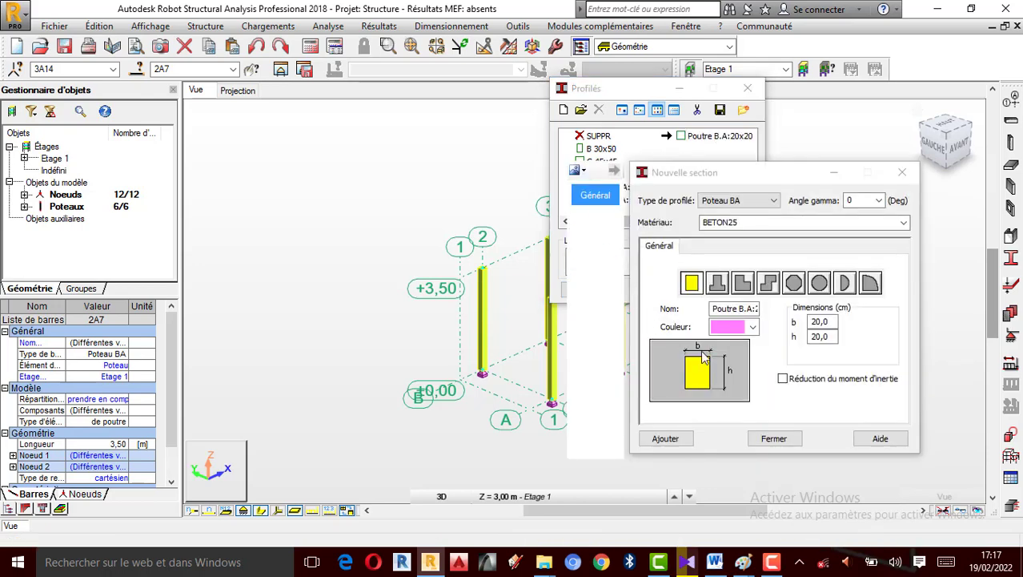
left_click_drag(738, 309, 694, 308)
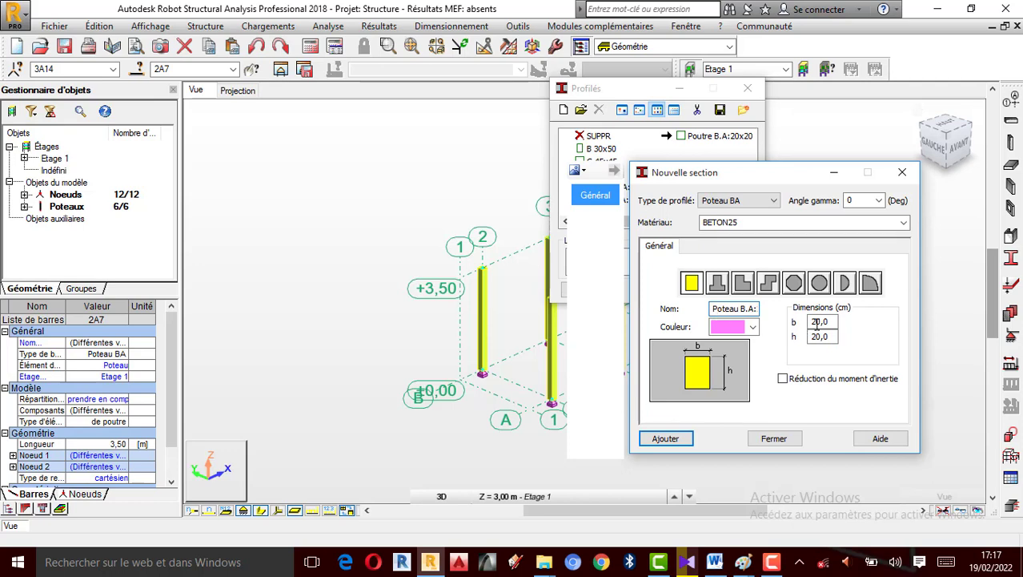
left_click_drag(830, 322, 813, 322)
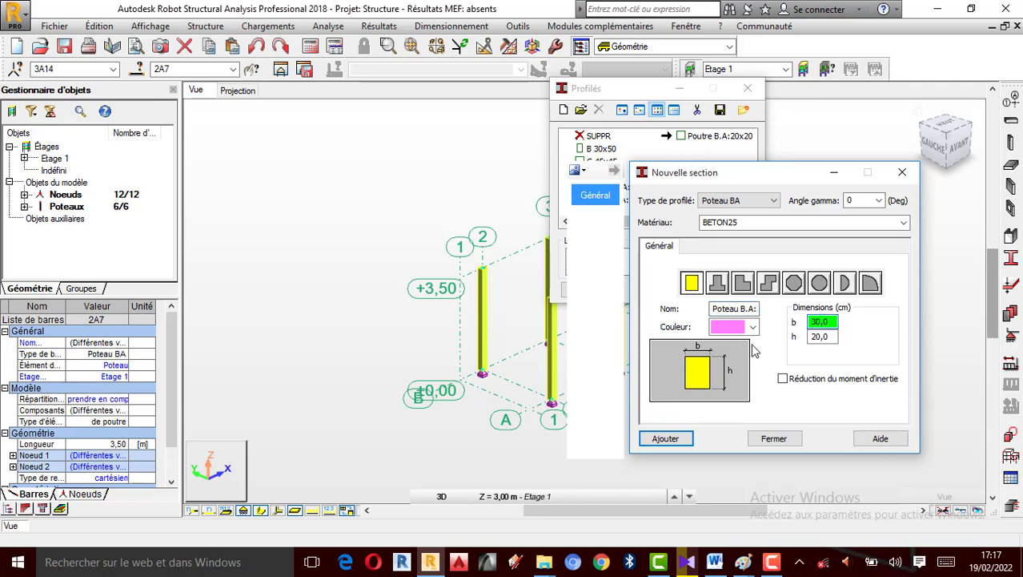
left_click_drag(823, 336, 778, 336)
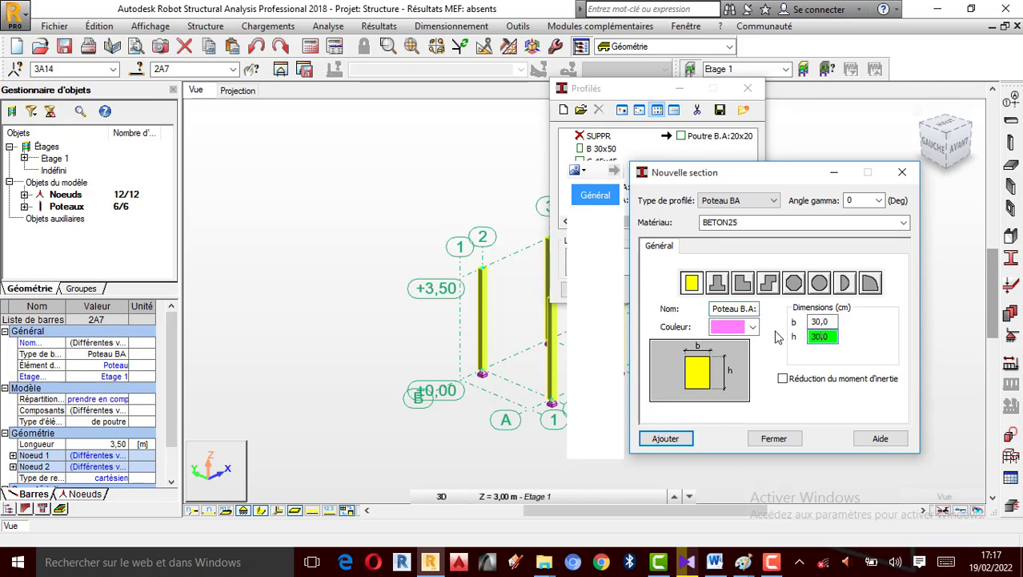
left_click(755, 310)
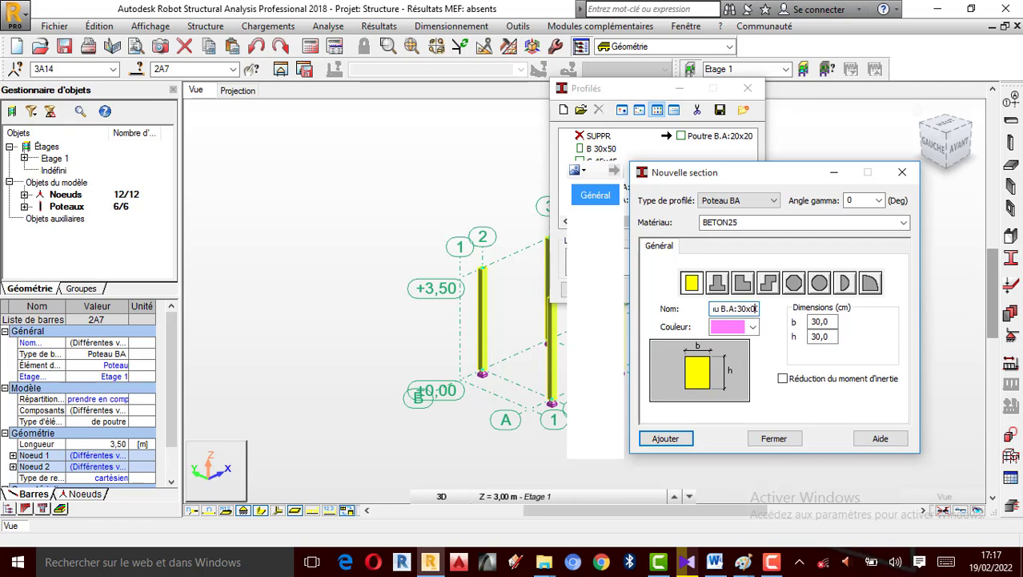
type(":30x30")
left_click(669, 438)
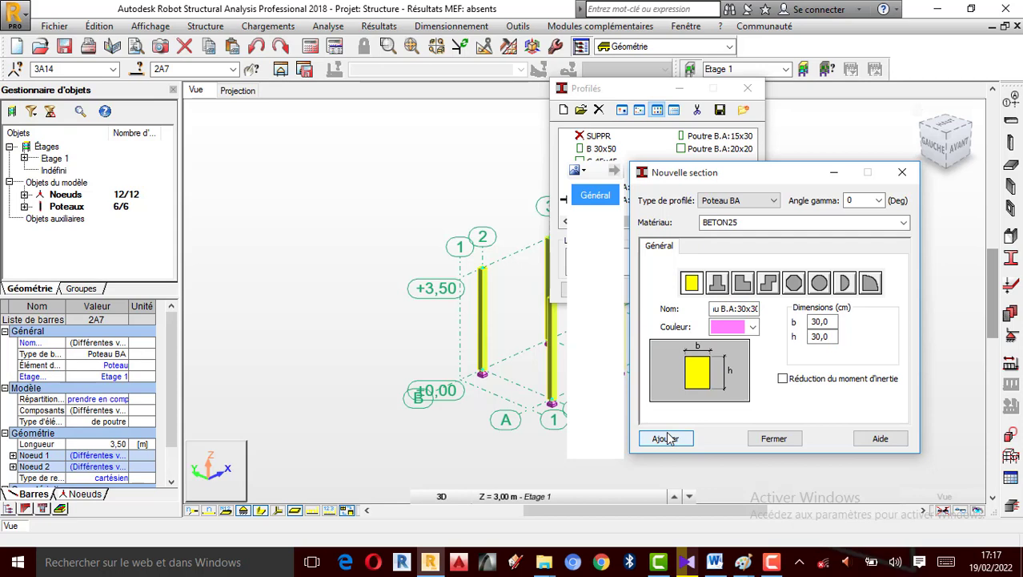
left_click(774, 439)
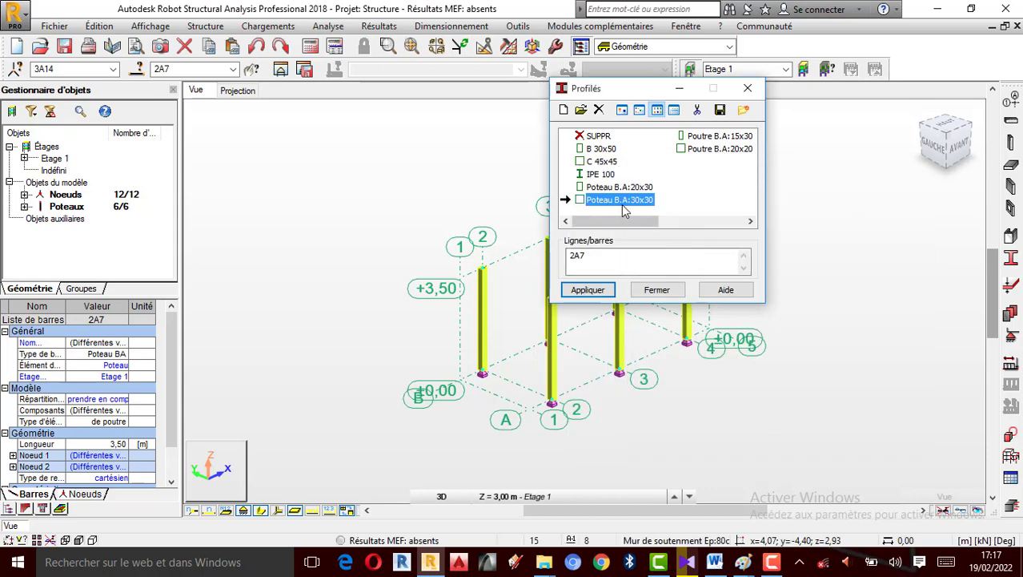
left_click(589, 290)
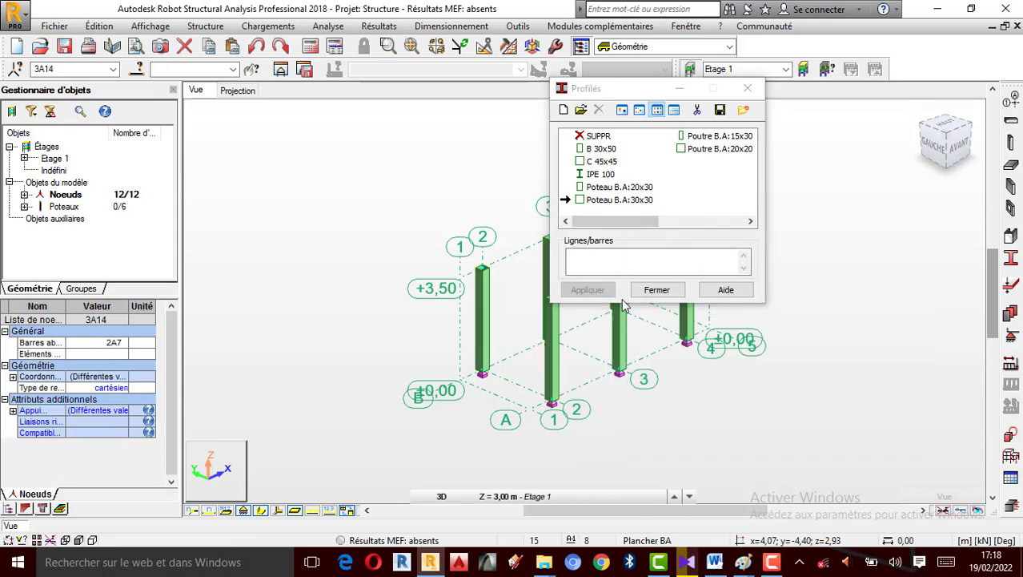
Step: Remove the Poutre B.A:20x20 section from the list of available sections and deselect the model
left_click(718, 149)
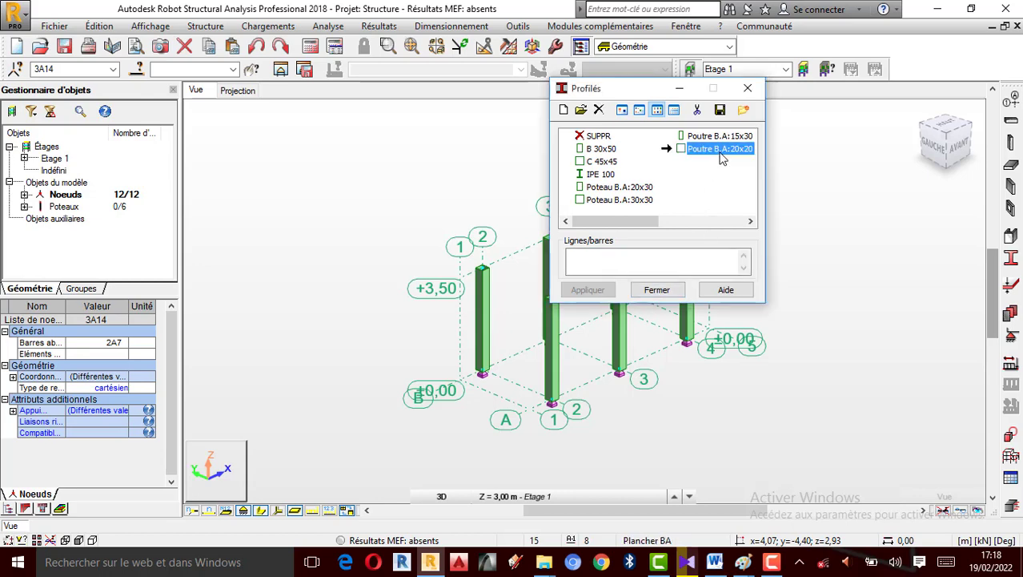
left_click(598, 110)
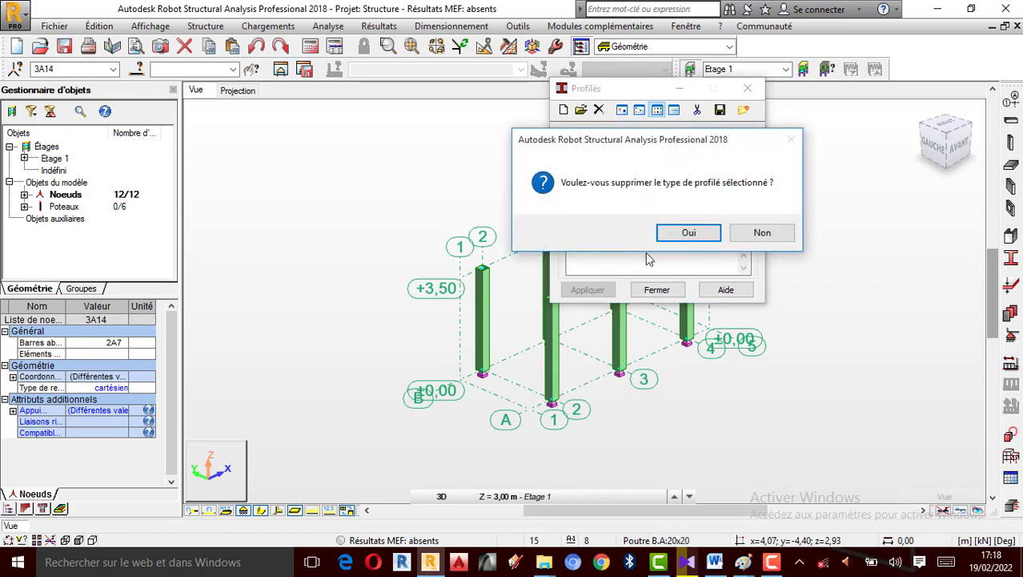
left_click(689, 232)
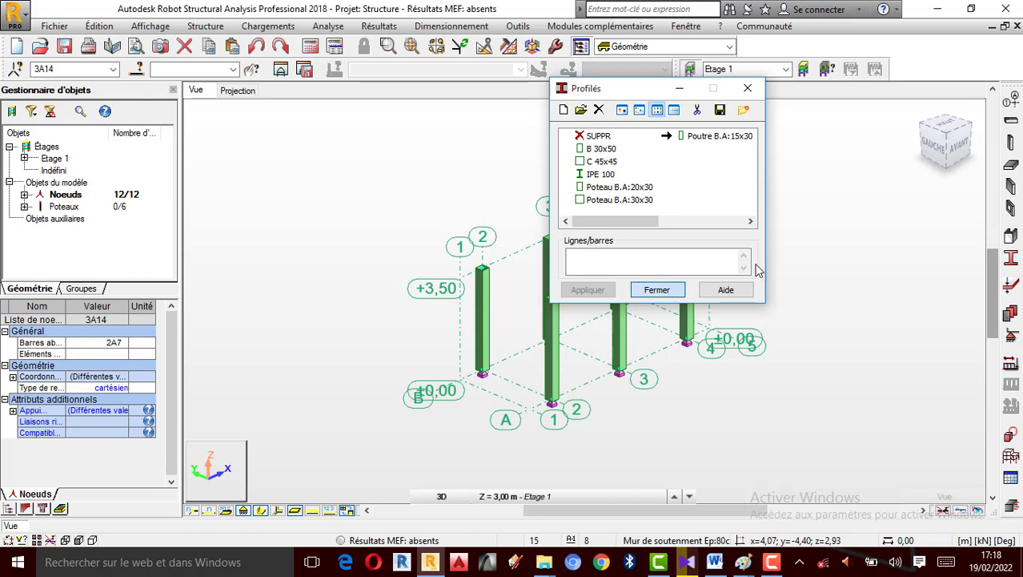
left_click(661, 290)
scroll(680, 256, "up", 2)
left_click(782, 192)
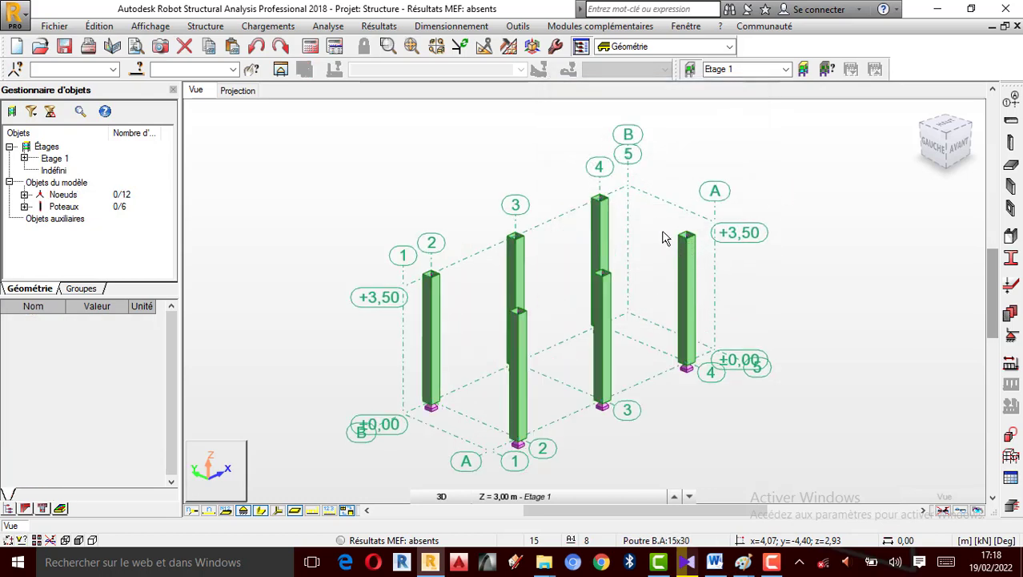
Step: Start defining a new beam of type Poutre BA with the section Poutre B.A:15x30
scroll(617, 234, "down", 1)
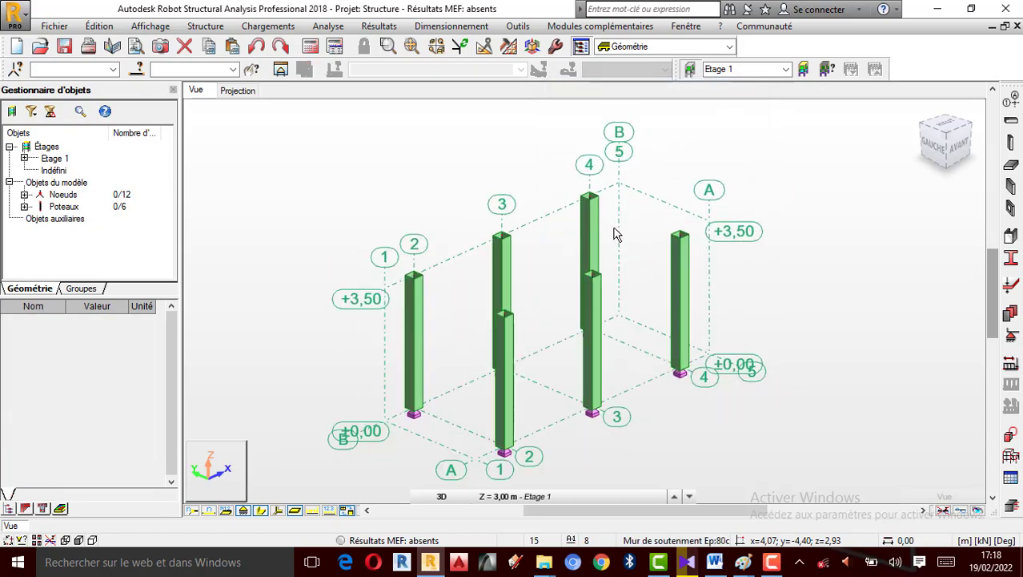
left_click(1011, 120)
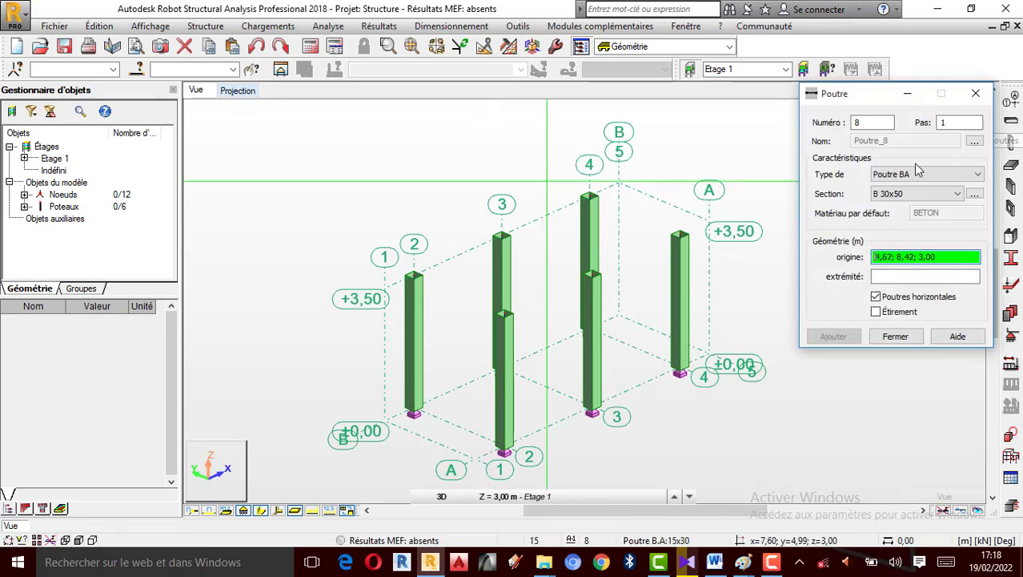
left_click_drag(863, 108, 172, 110)
left_click(267, 201)
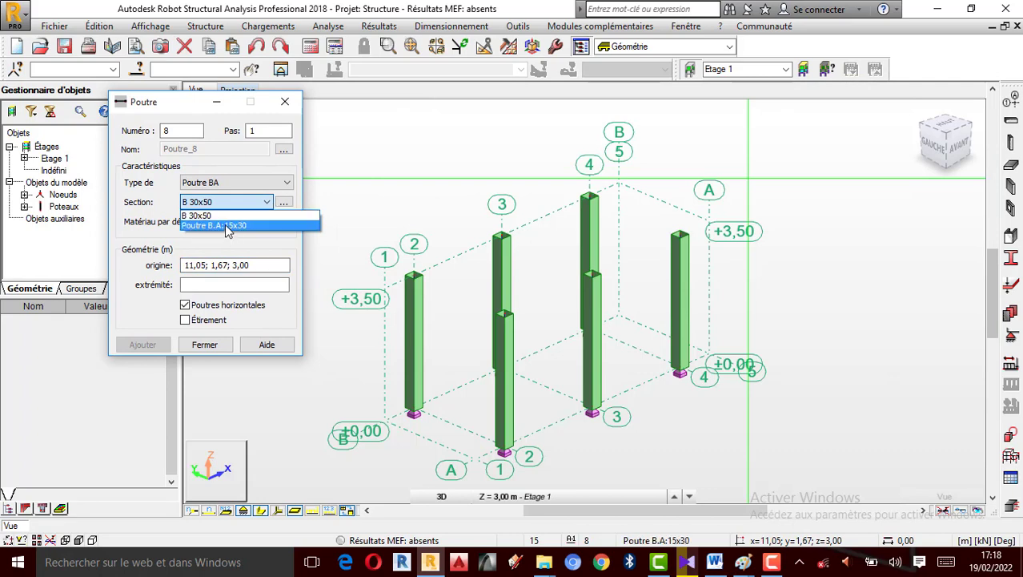
left_click(287, 203)
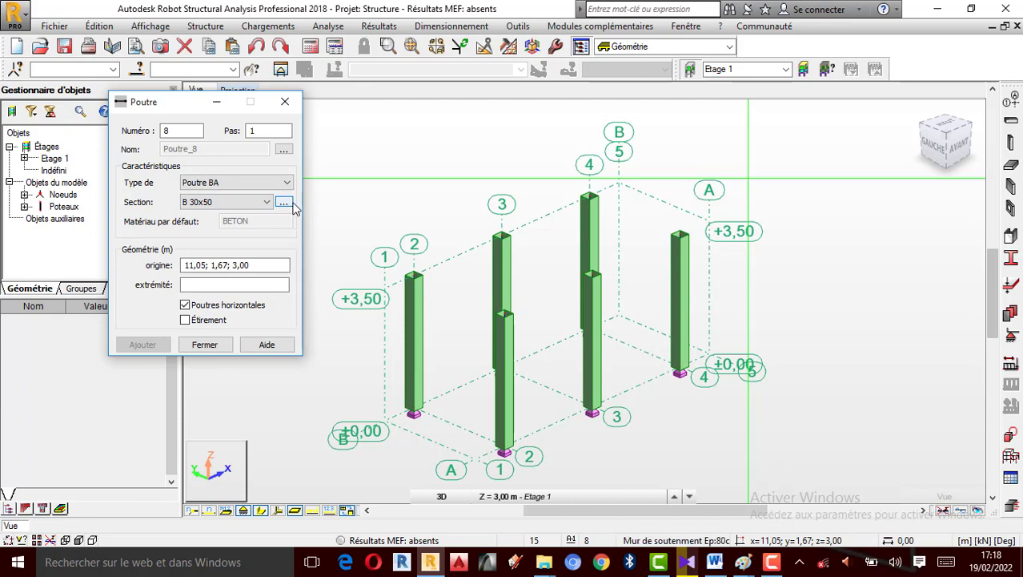
left_click(284, 203)
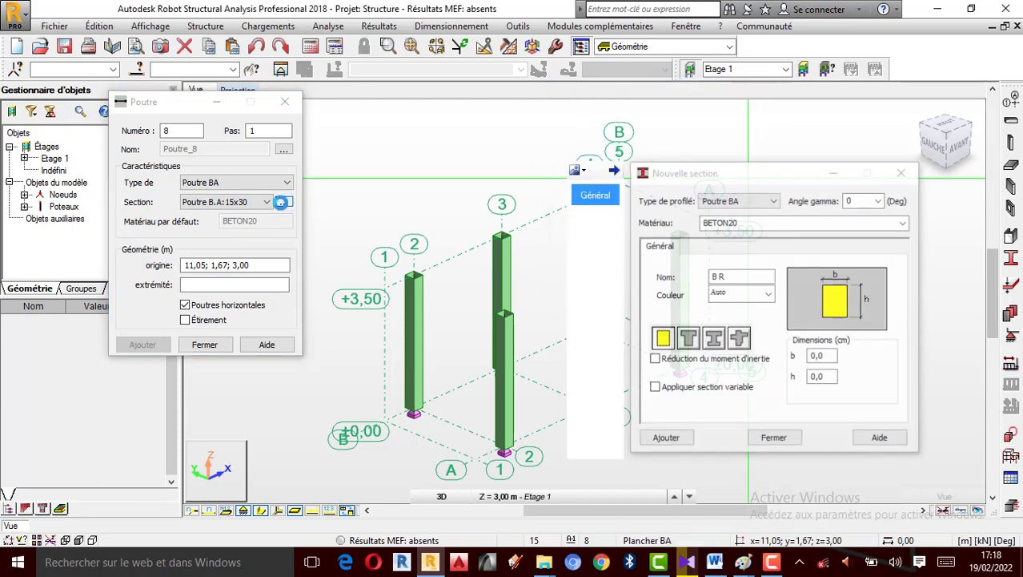
left_click(902, 173)
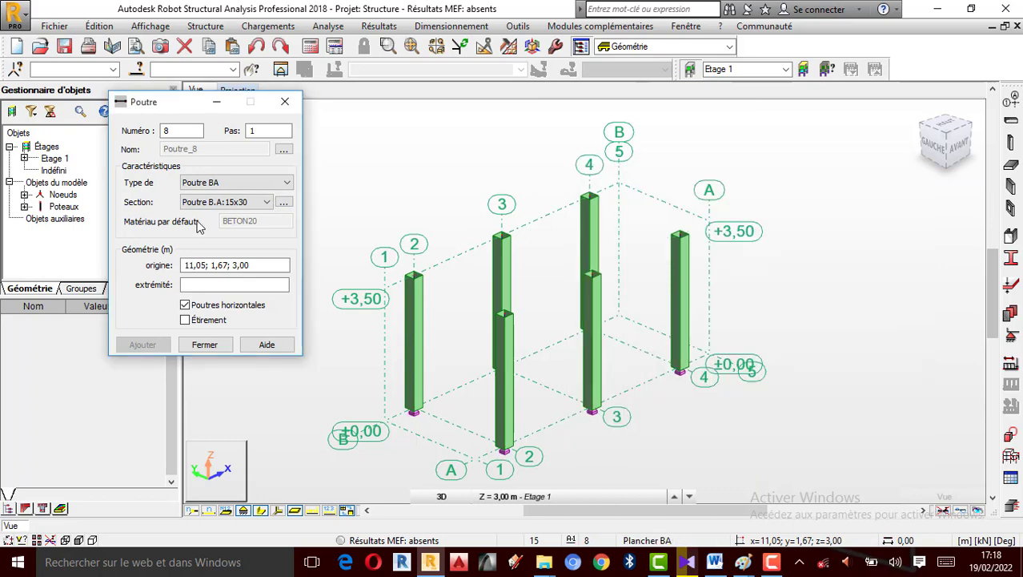
left_click(234, 265)
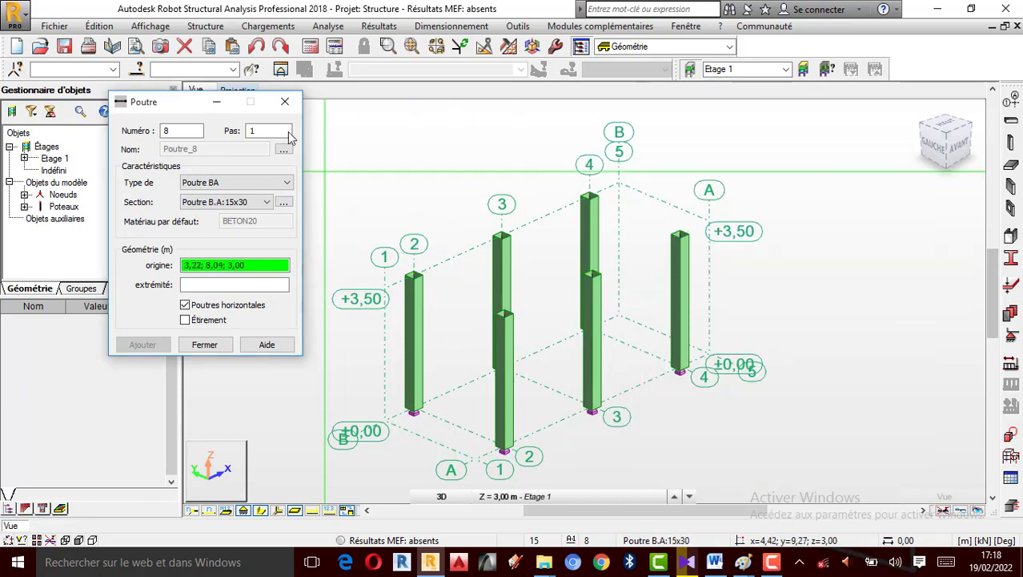
left_click_drag(200, 102, 124, 166)
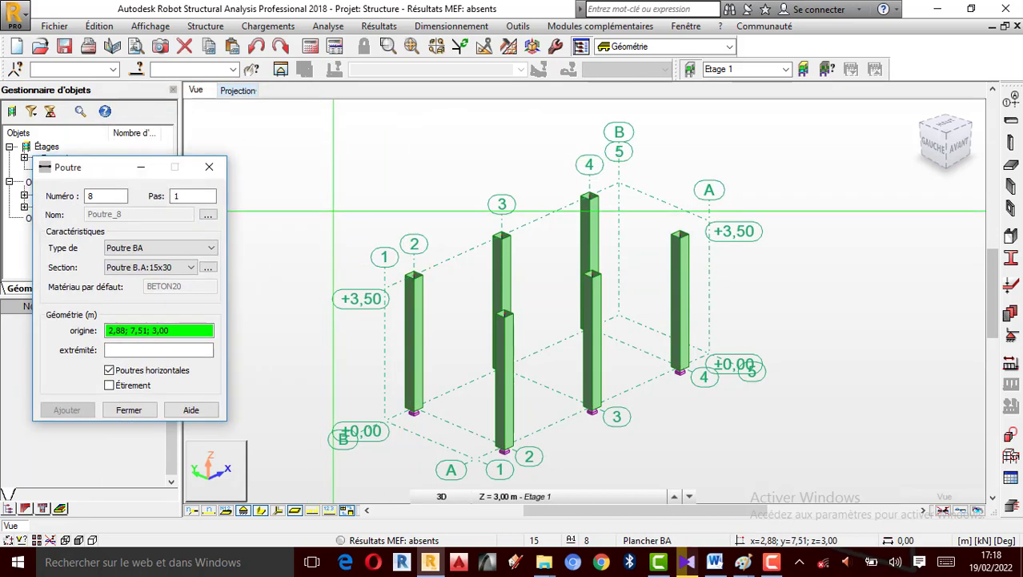
Step: Switch to the plan projection and set the working level to Lignes de construction +3,50
left_click(236, 91)
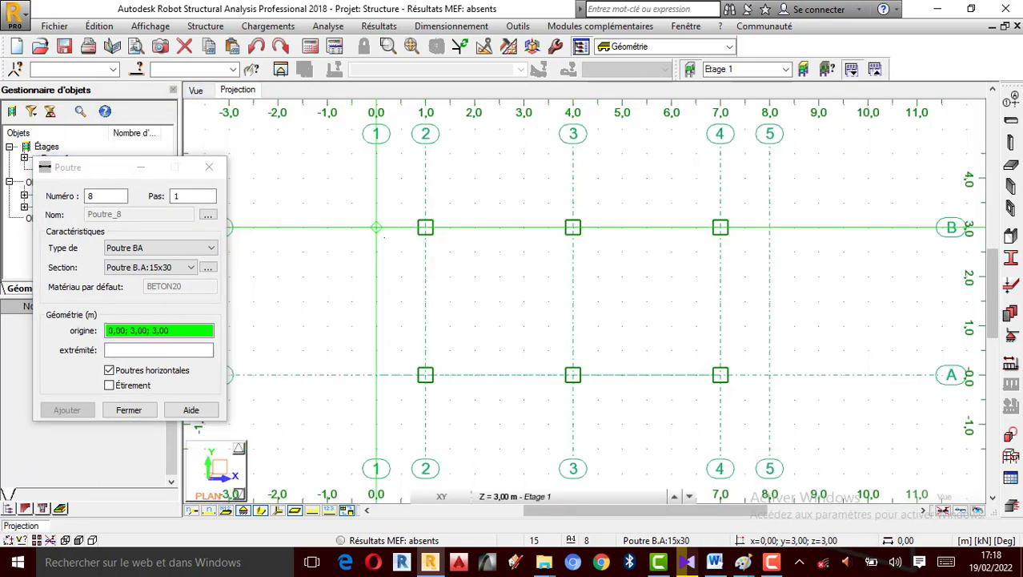
left_click(514, 496)
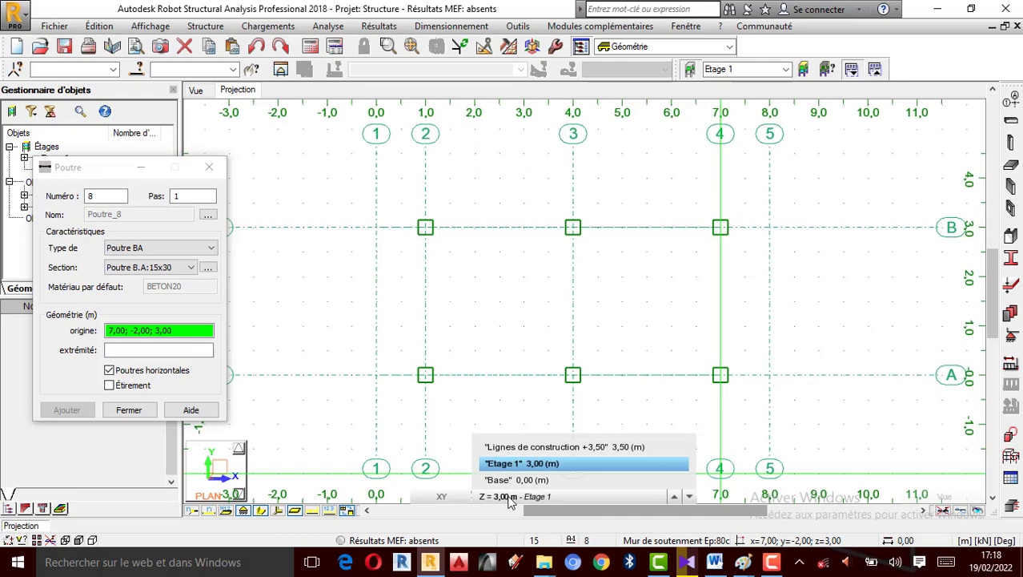
left_click(550, 447)
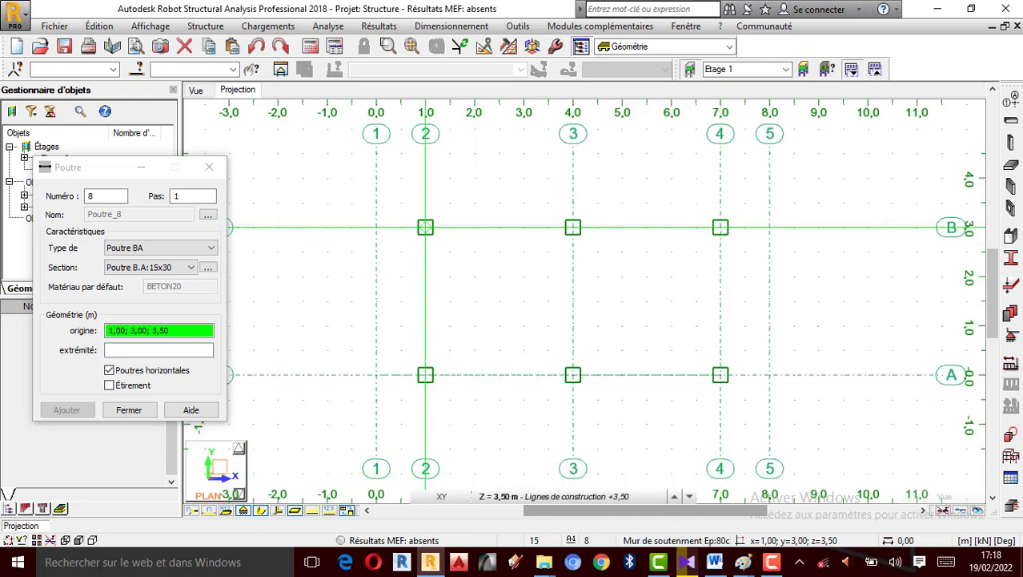
Step: Draw two beams between axes 2 and 4, one along axis B and one along axis A
left_click(425, 226)
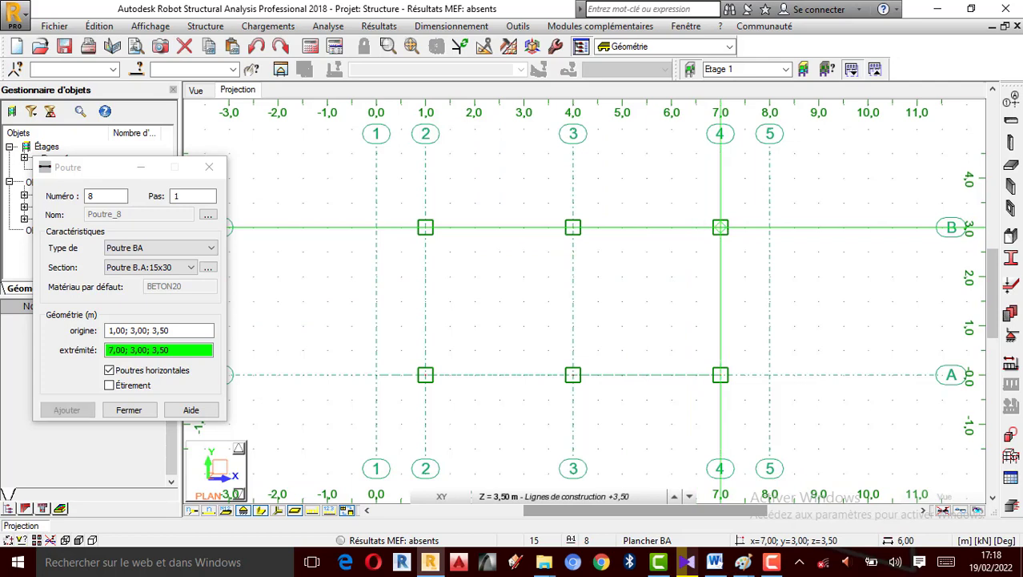
left_click(720, 226)
left_click(425, 374)
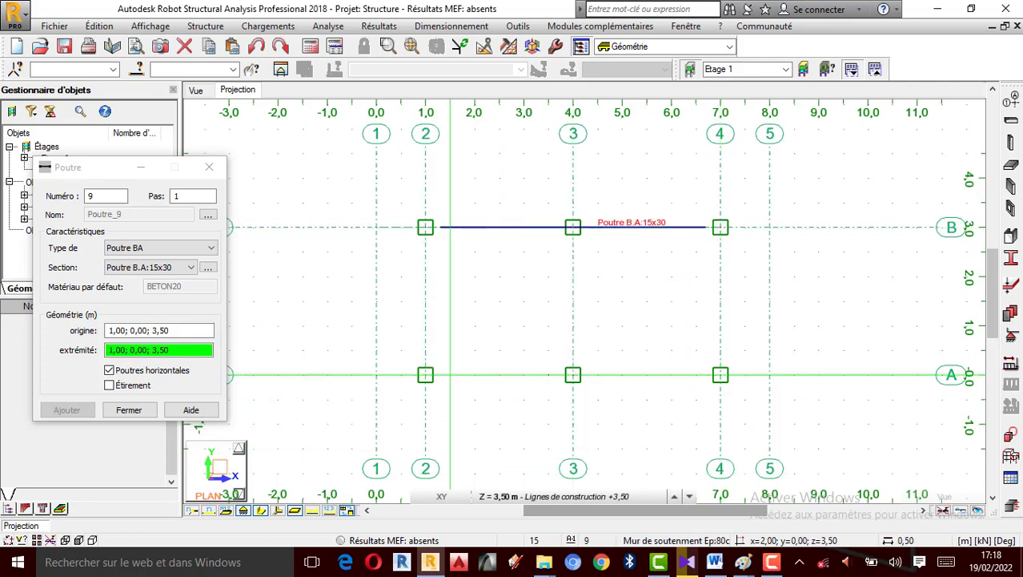
left_click(720, 374)
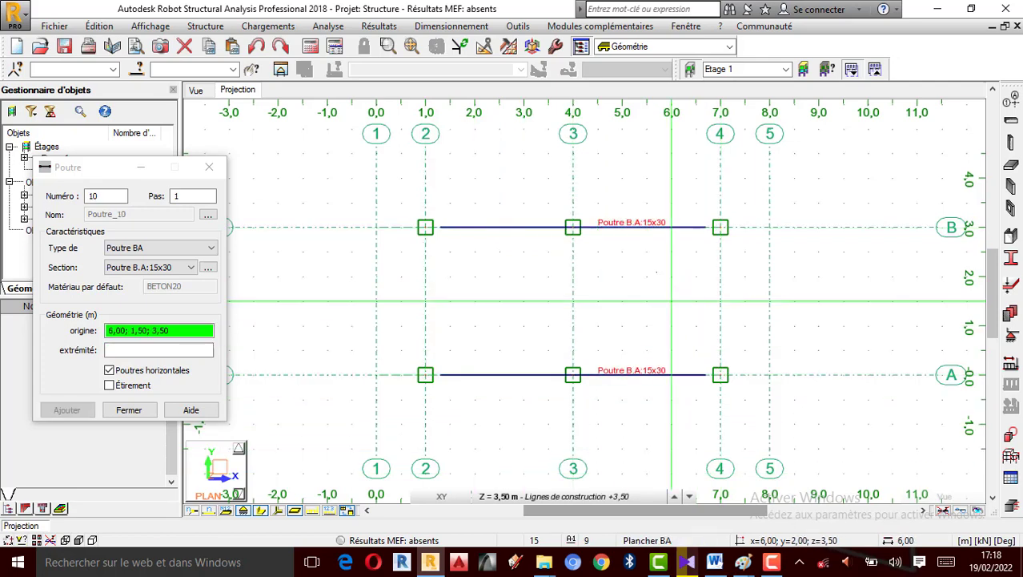
Step: Draw a transverse beam on axis 3 from the axis B column to the axis A column and finish beam creation
left_click(572, 226)
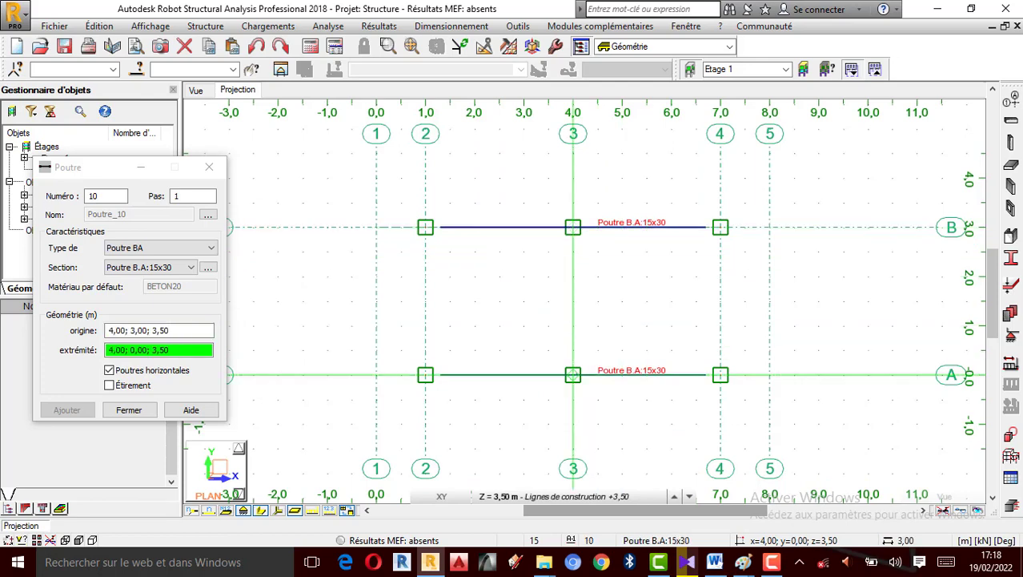
left_click(573, 374)
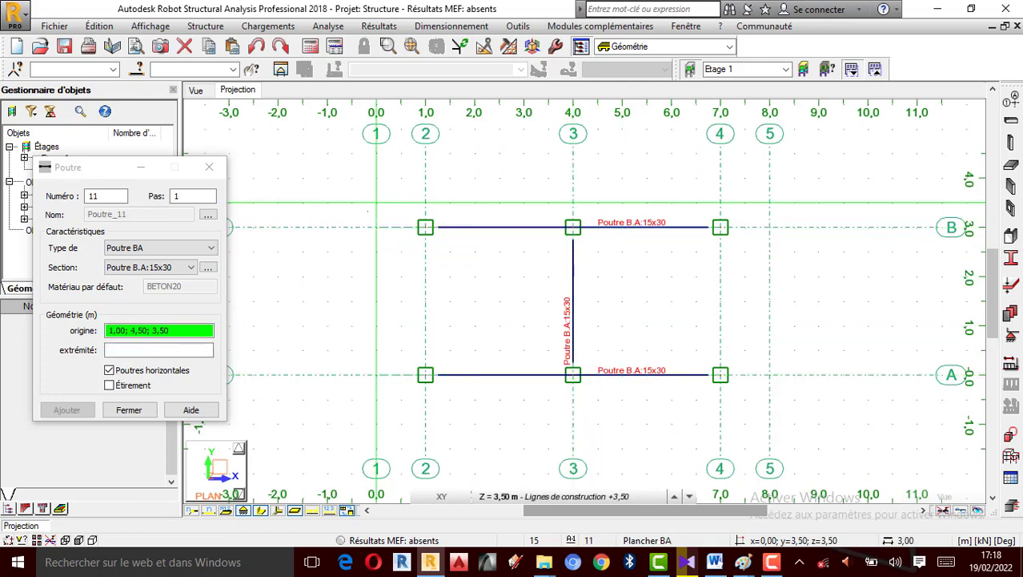
left_click(209, 167)
scroll(445, 274, "up", 1)
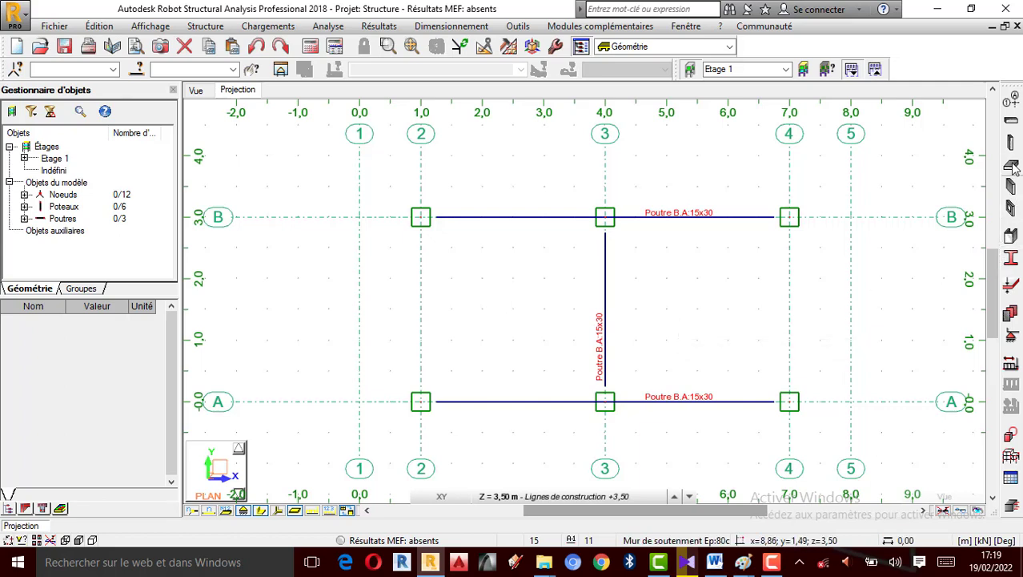
Step: Start defining an Arc object and turn on arc discretisation with a fixed number of 10 edges
left_click(326, 27)
mouse_move(210, 30)
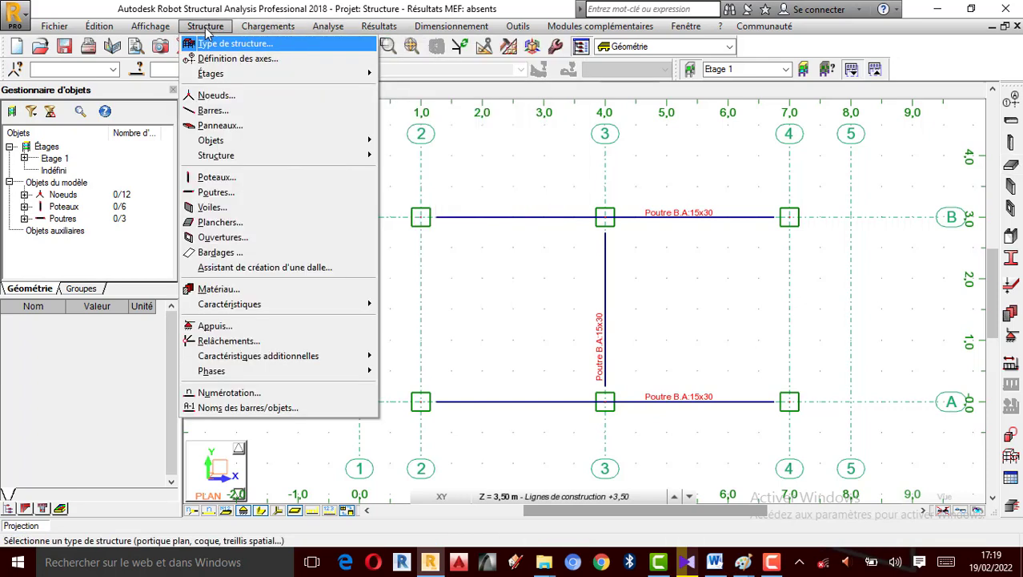
mouse_move(224, 142)
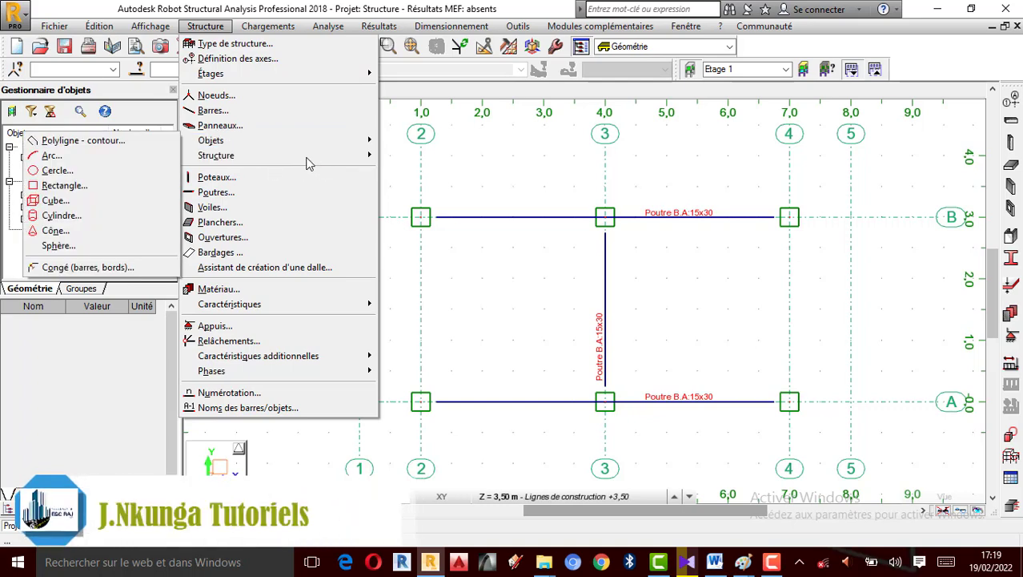
left_click(82, 155)
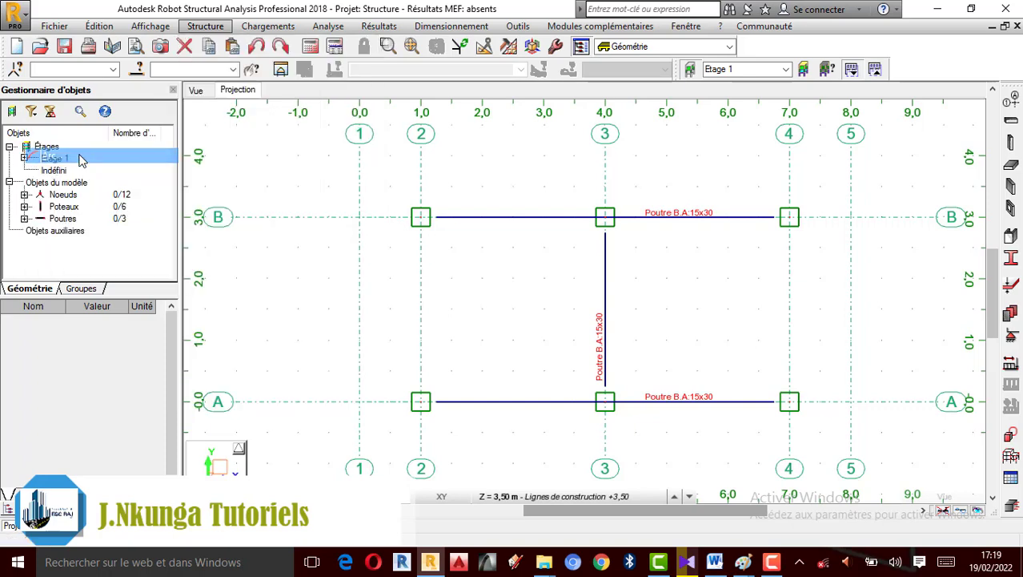
left_click_drag(827, 96, 213, 101)
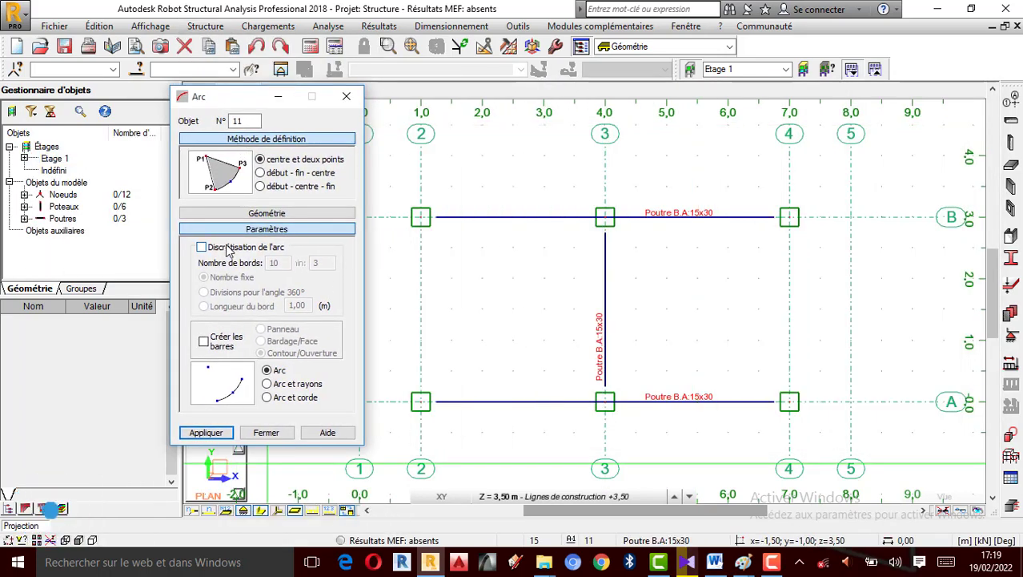
left_click_drag(253, 103, 173, 105)
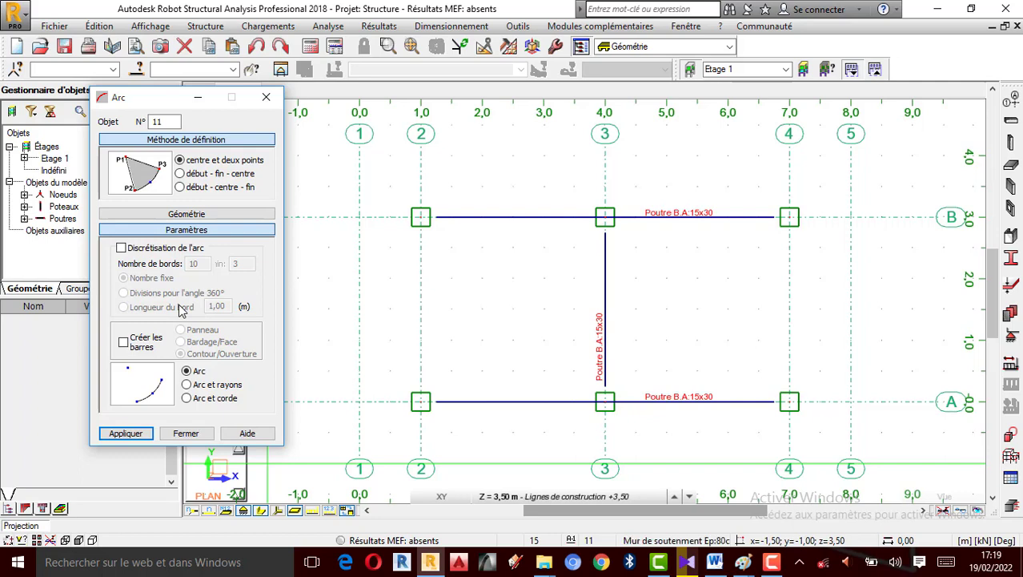
left_click(121, 248)
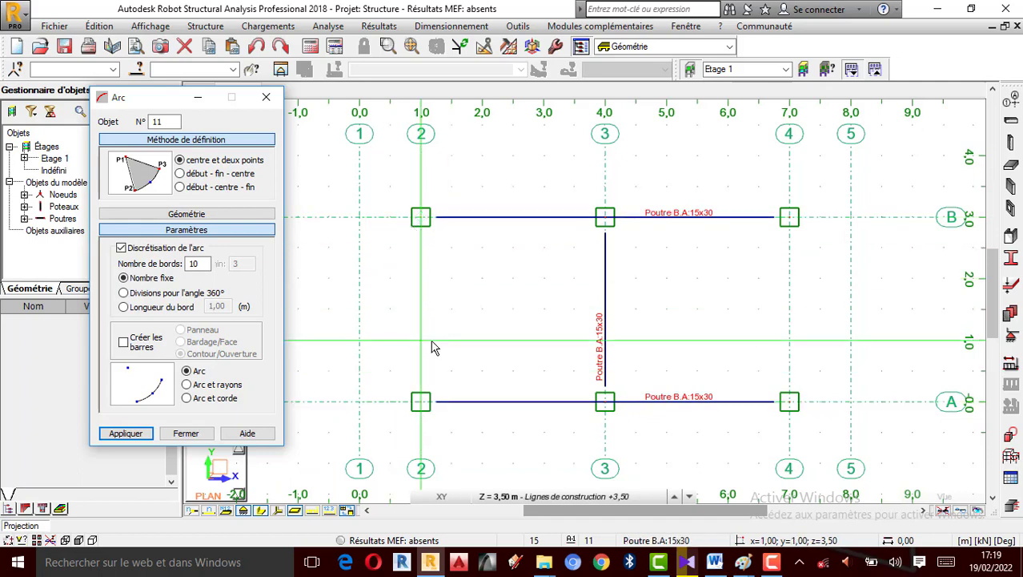
Step: Switch to the Windows calculator, compute 3 divided by 10, and close it
left_click(258, 563)
type("ca")
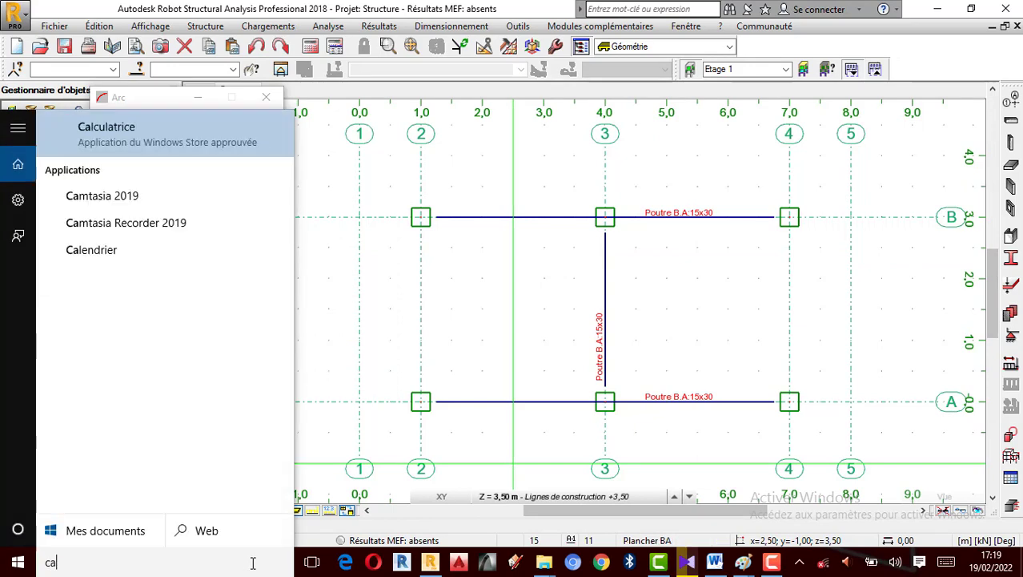
type("l")
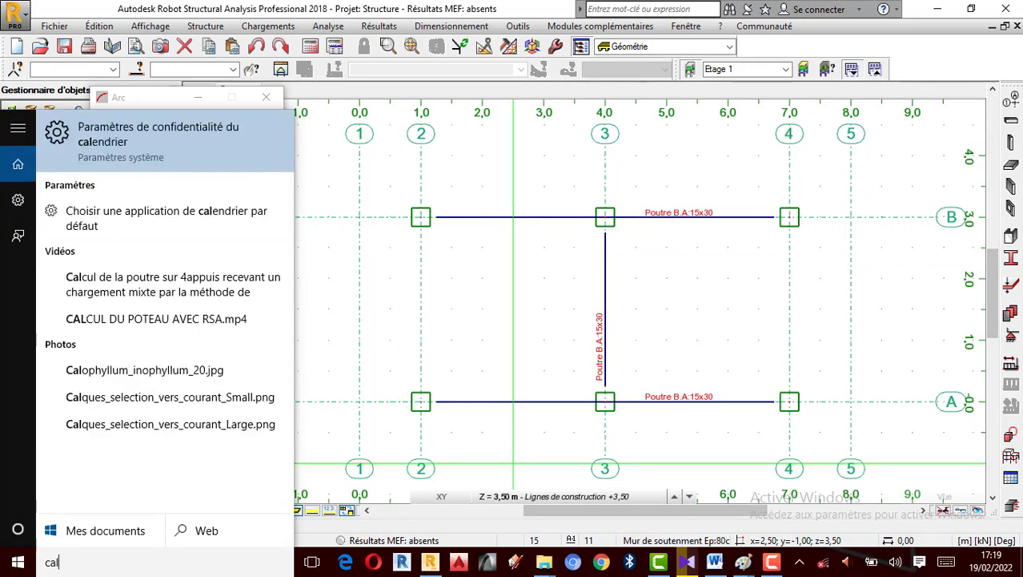
left_click(97, 208)
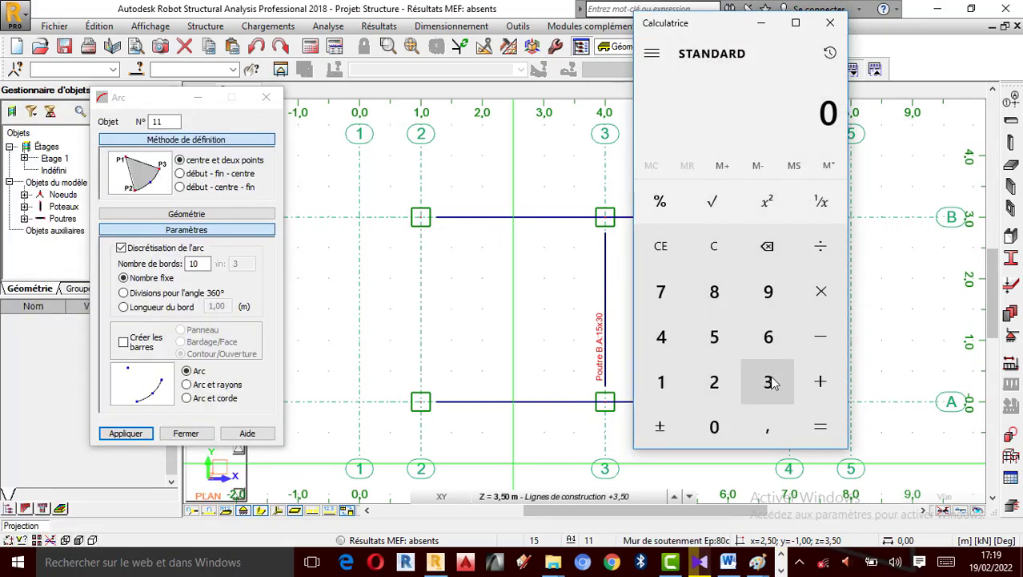
left_click(771, 383)
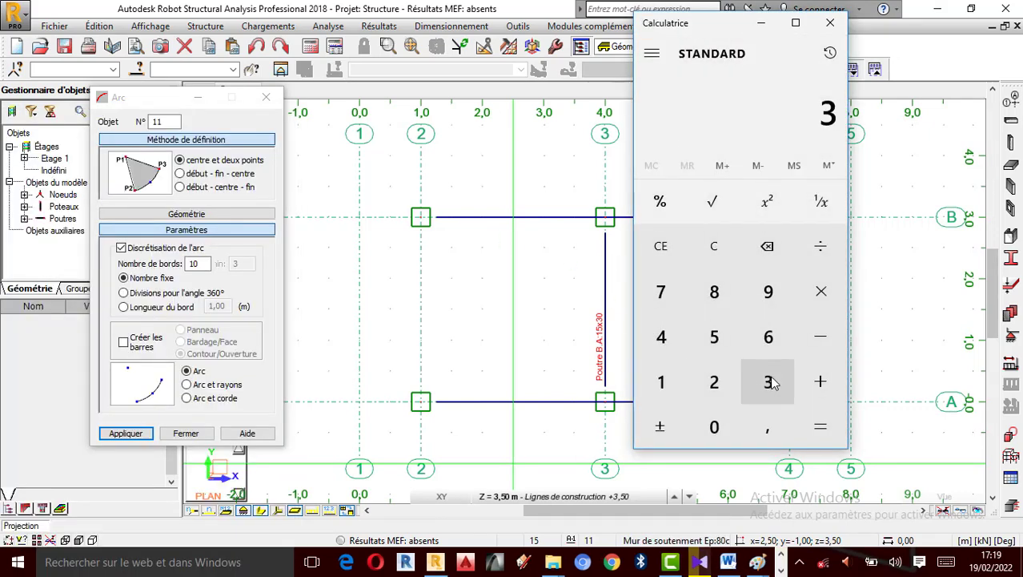
left_click(822, 256)
left_click(669, 388)
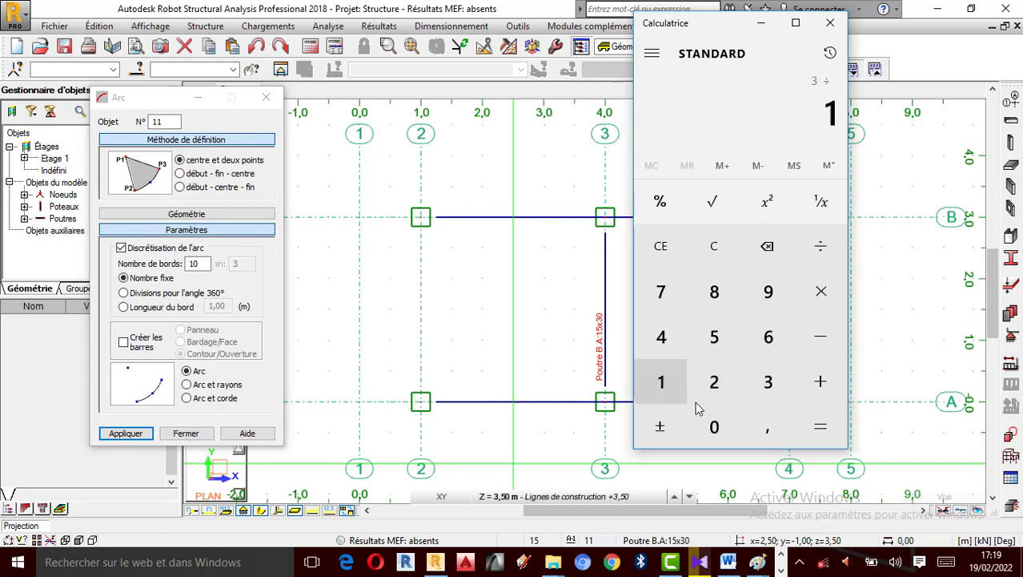
left_click(721, 430)
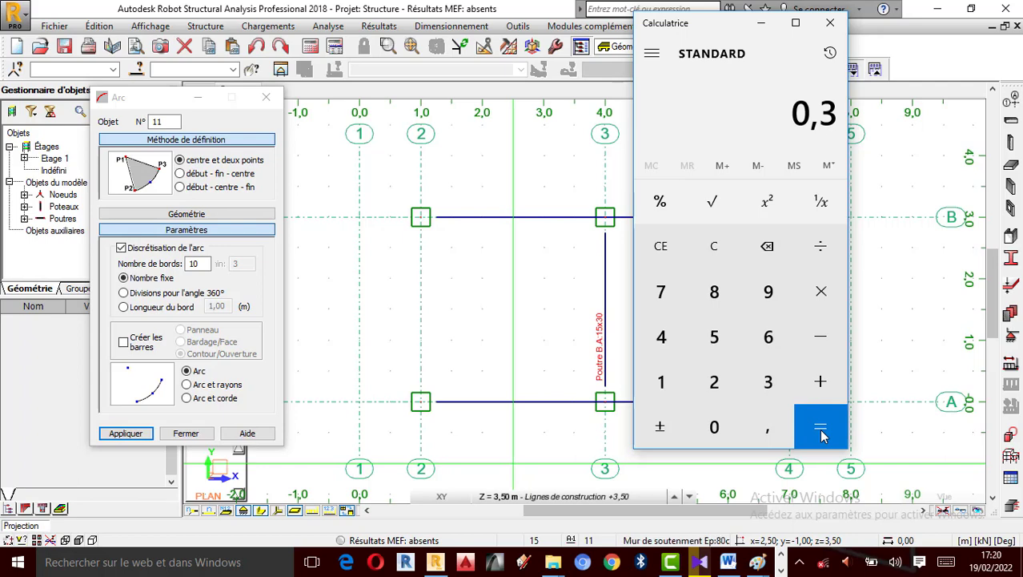
left_click(831, 23)
Step: Enable bar creation and draw a début - fin - centre arc from column B2 to column A2, passing through axis 1 at 0,00; 1,50
left_click(202, 262)
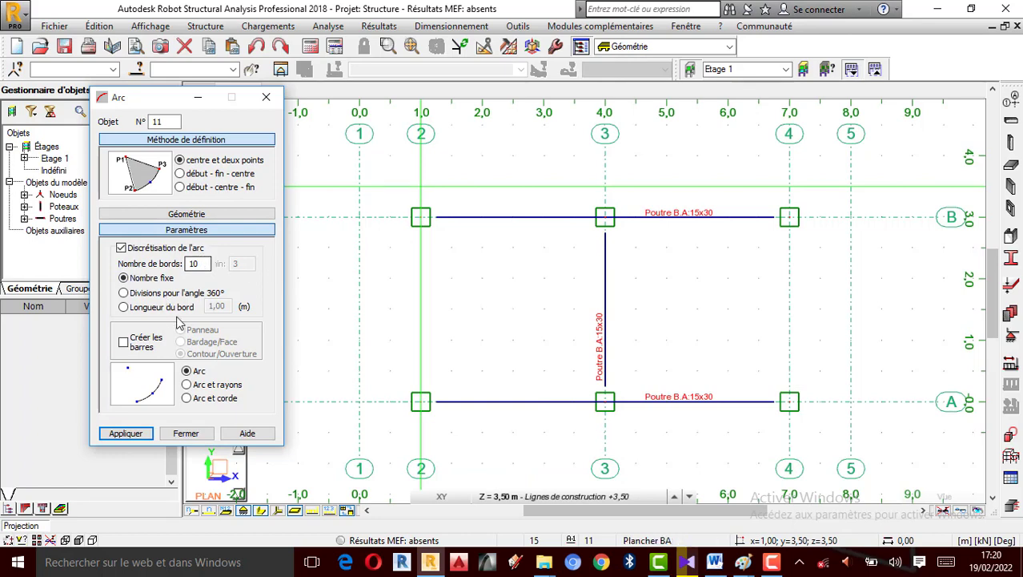
left_click(124, 343)
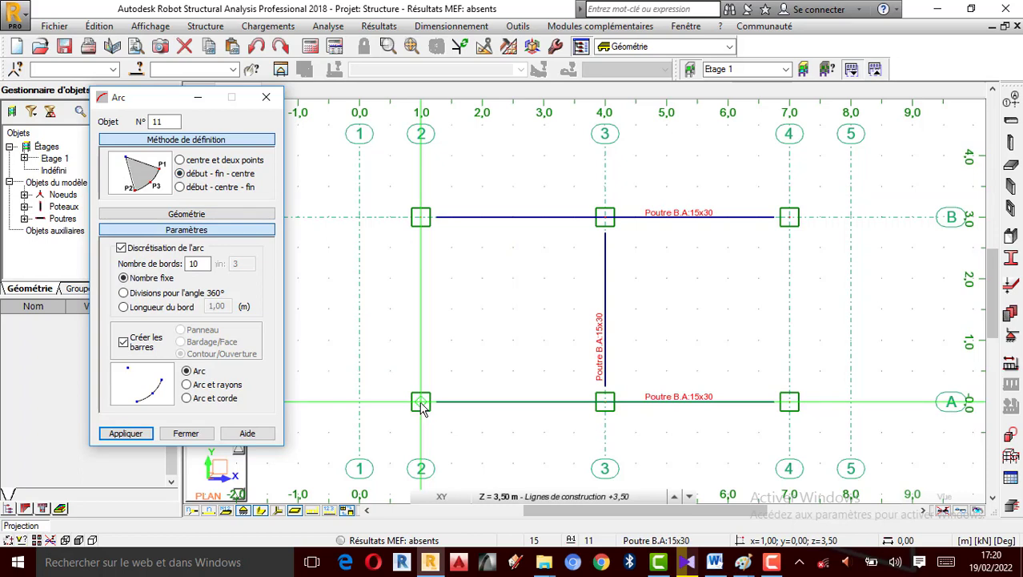
left_click(421, 217)
left_click(421, 401)
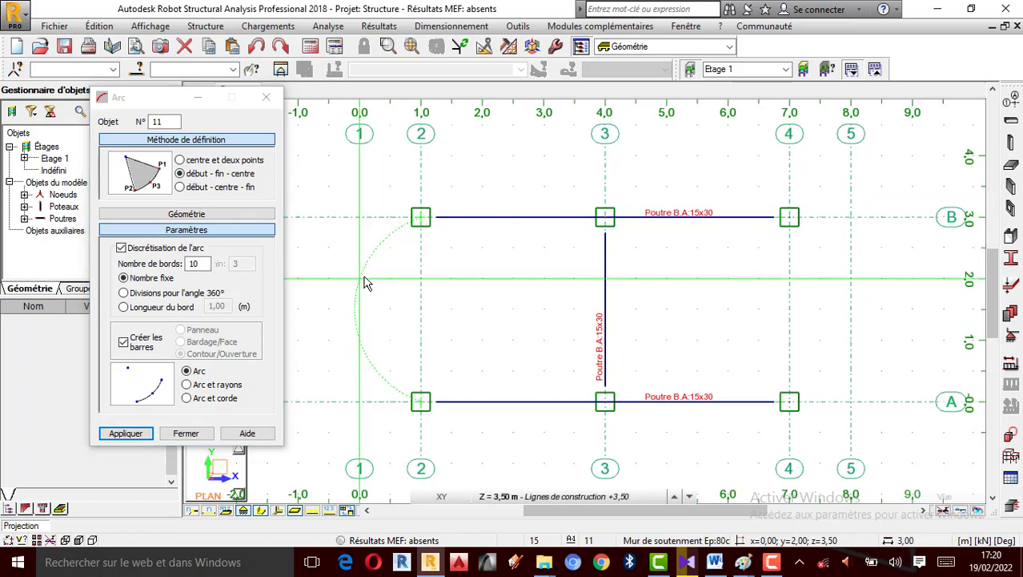
left_click(361, 320)
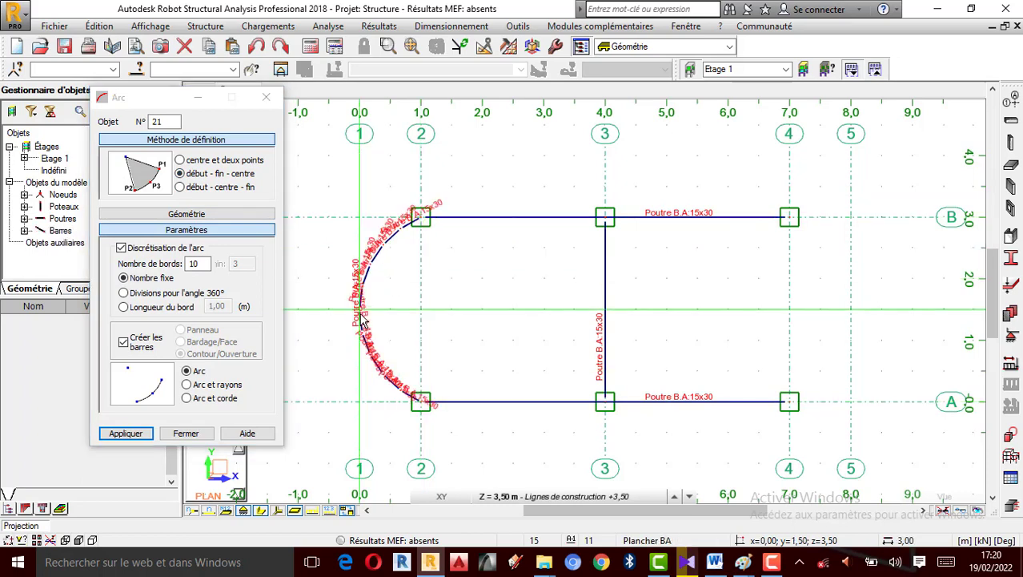
Step: Draw a début - fin - centre arc of bars from column A4 to column B4 through axis 5 at 8,00; 1,50, and finish arc creation
left_click(789, 401)
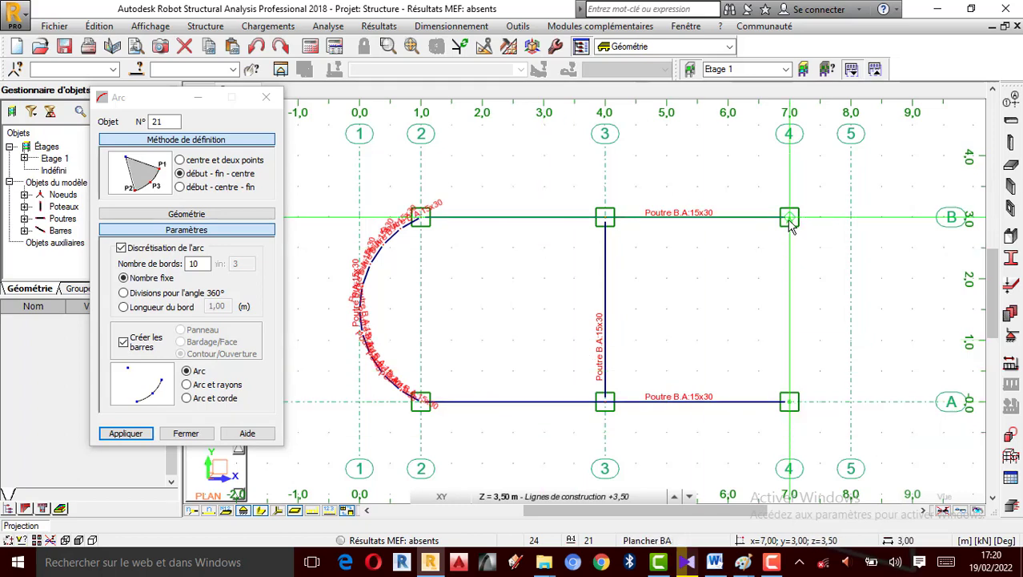
left_click(789, 217)
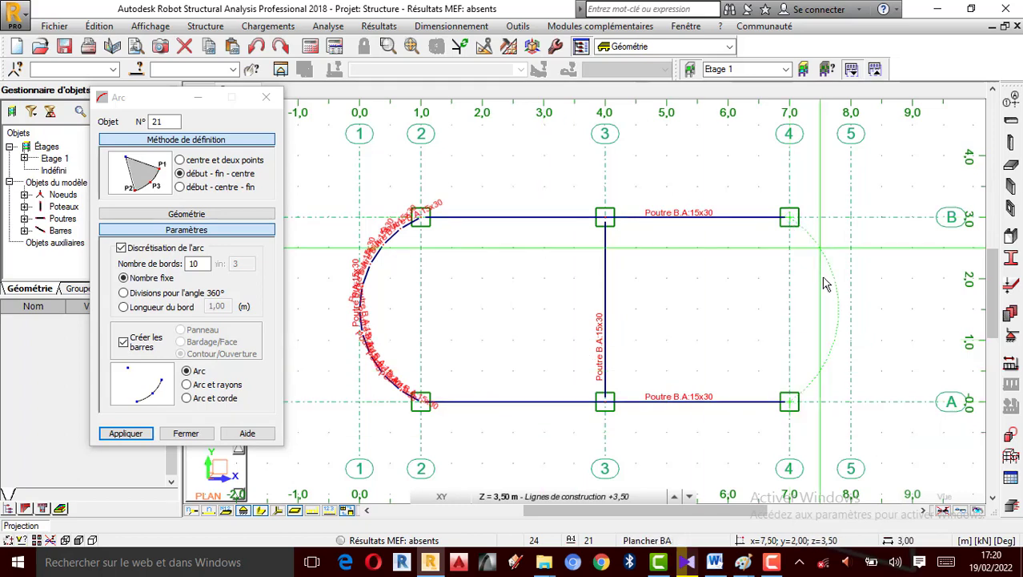
left_click(851, 321)
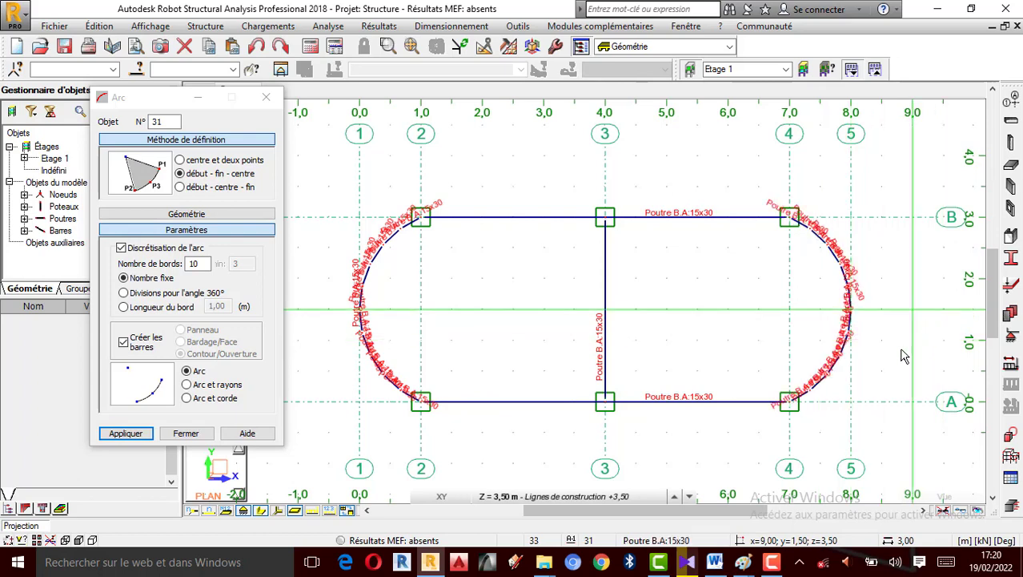
left_click(266, 96)
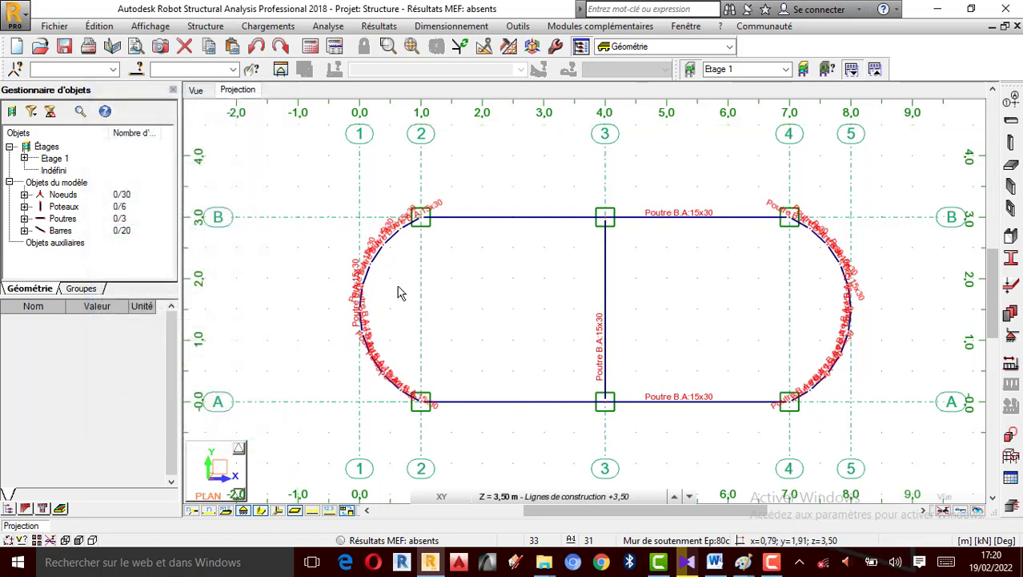
Step: Examine the beam and column frame with its curved ends in the 3D view, and return to the +3,50 plan
scroll(573, 293, "down", 1)
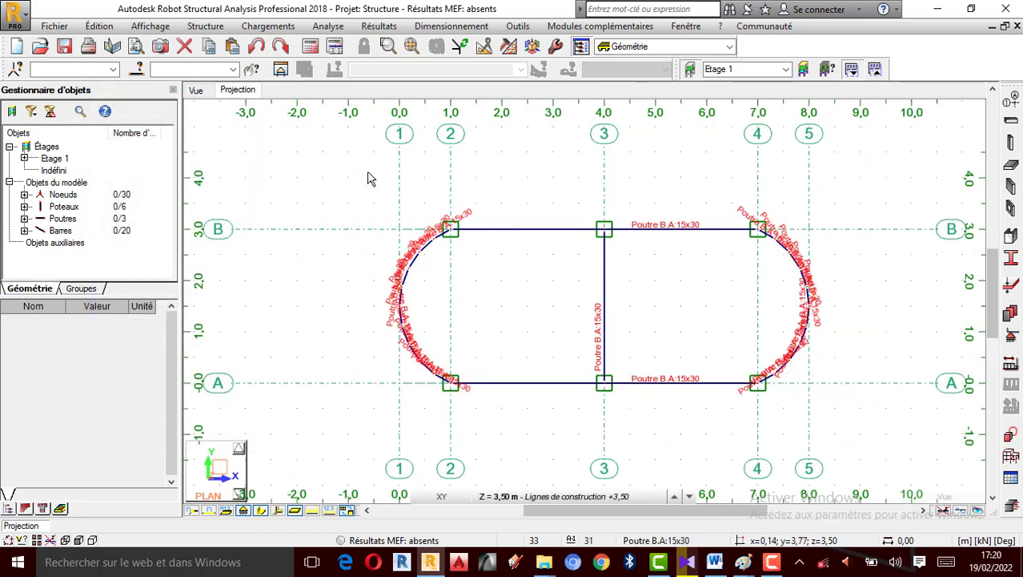
left_click(198, 92)
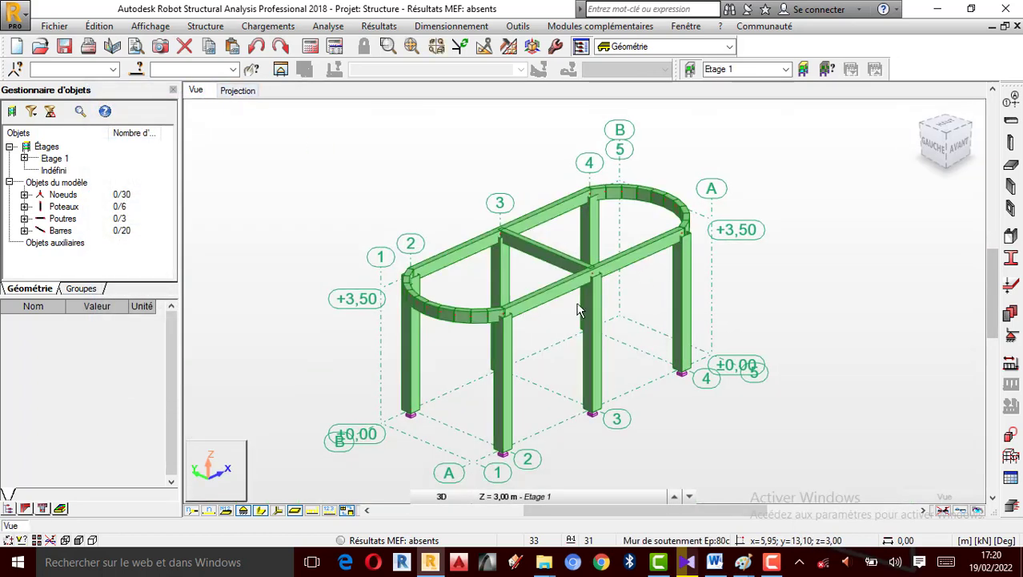
right_click(753, 233)
left_click(769, 292)
left_click_drag(743, 286, 460, 265)
scroll(437, 281, "up", 1)
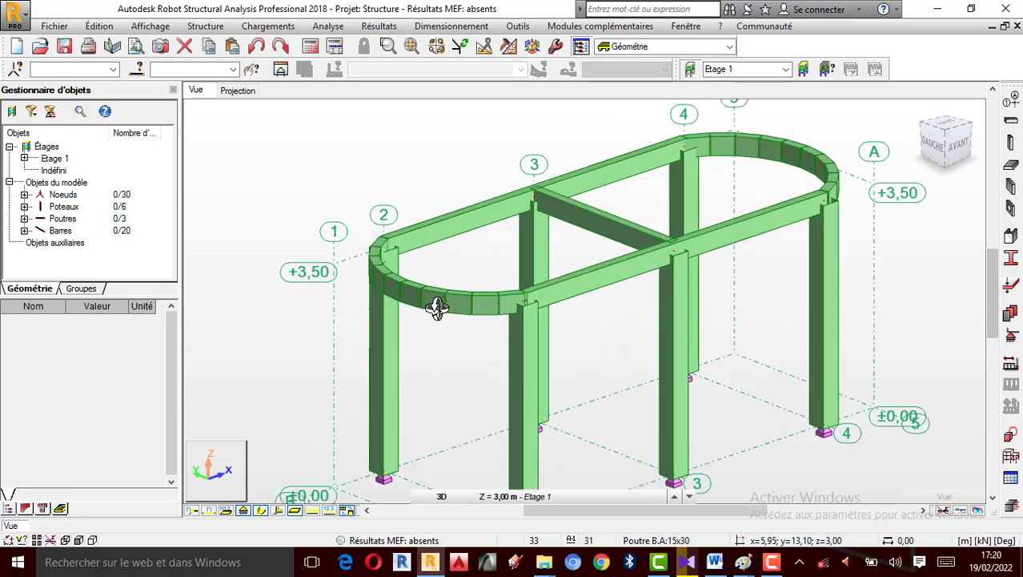
scroll(503, 256, "down", 2)
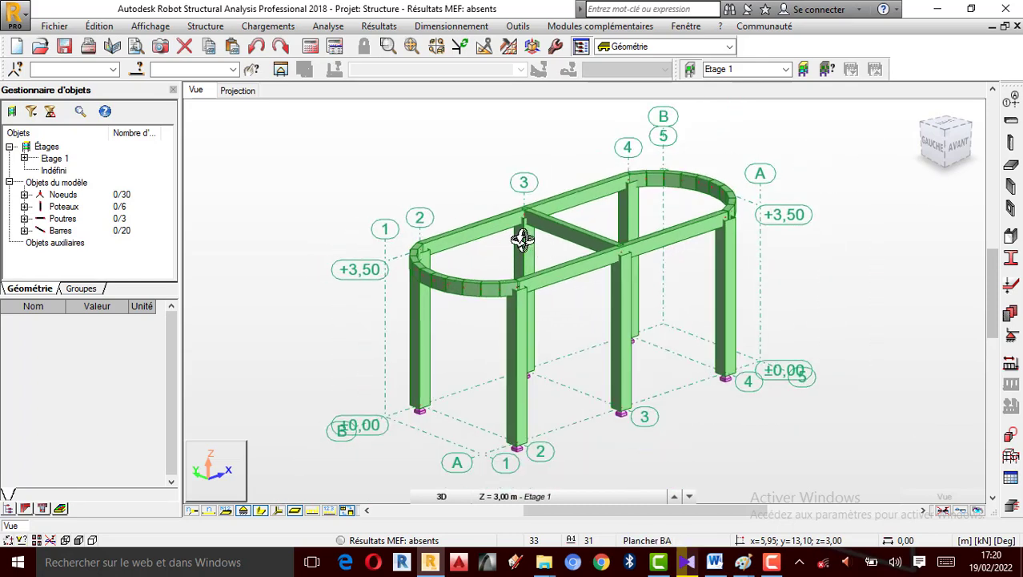
left_click(249, 95)
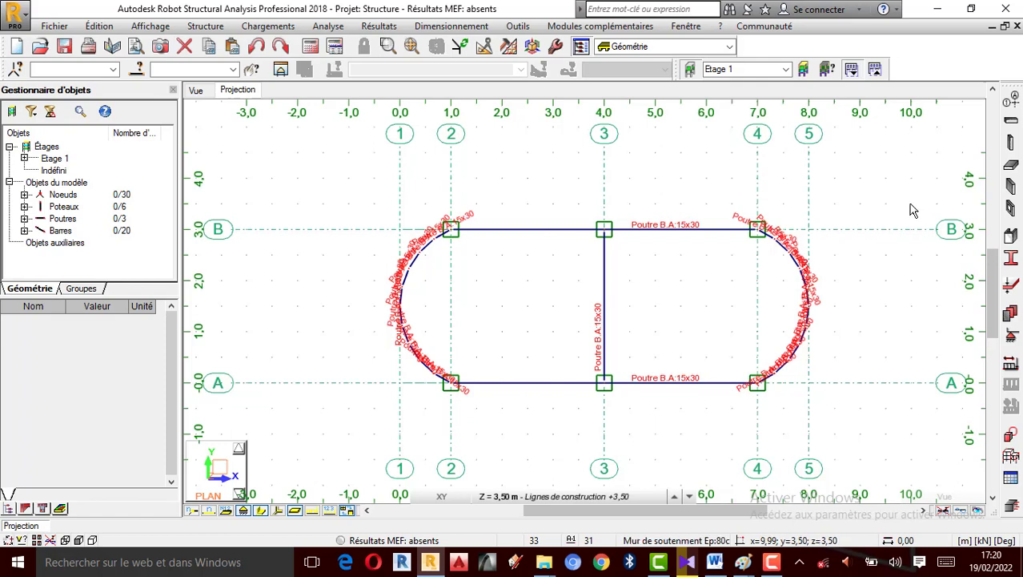
Step: Start a floor definition, create a new uniform thickness with Da:40cm as its provisional name, and set it to 12 cm
left_click(1010, 172)
left_click_drag(881, 66, 206, 64)
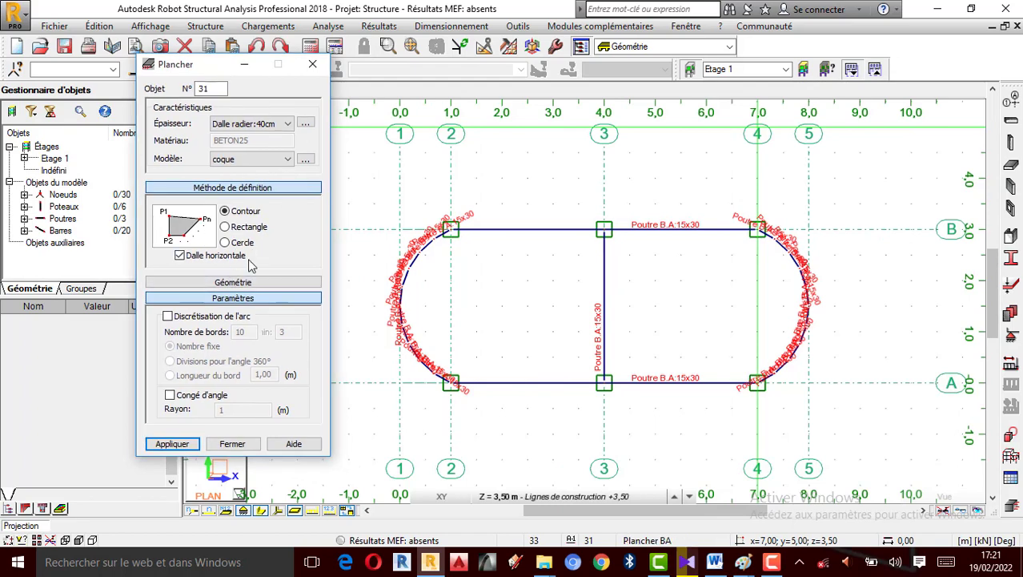
left_click(306, 123)
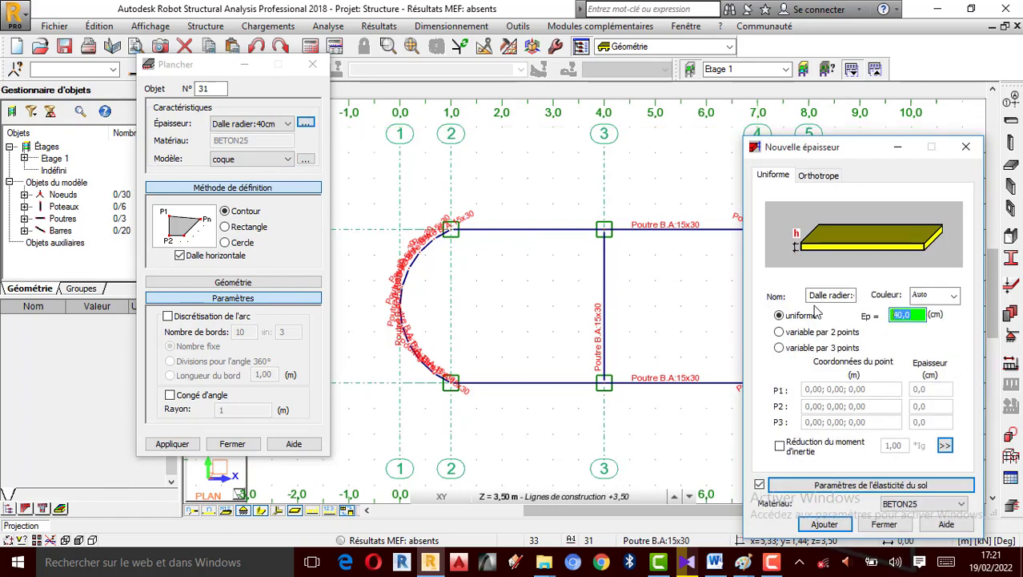
left_click(849, 296)
left_click_drag(852, 296, 701, 277)
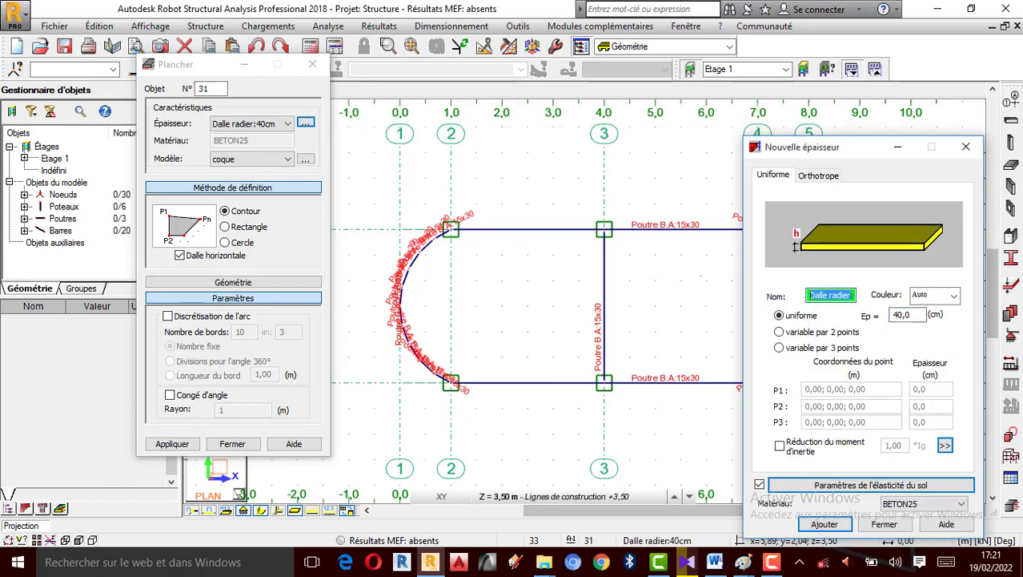
type("Da:40cm")
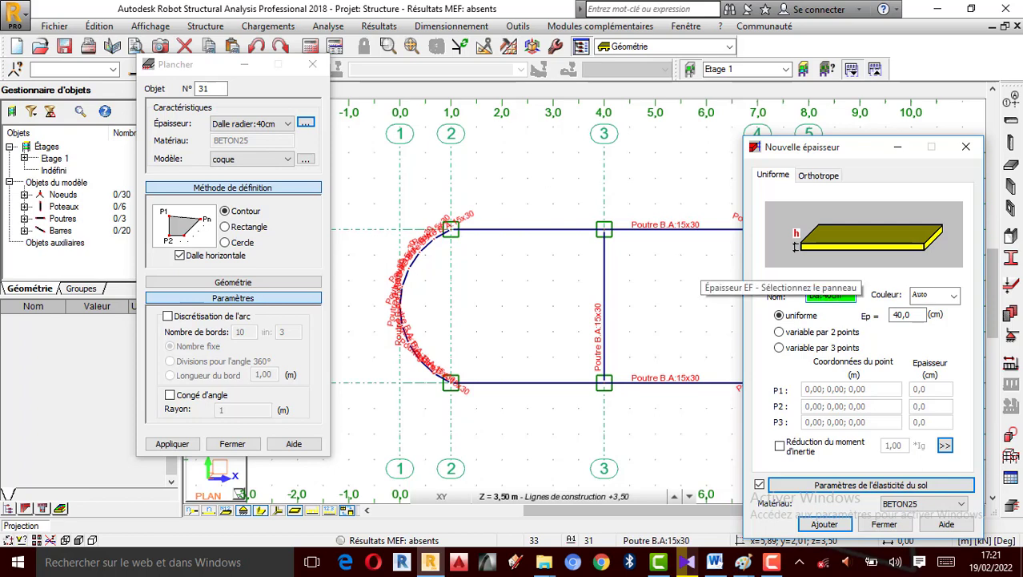
left_click(912, 314)
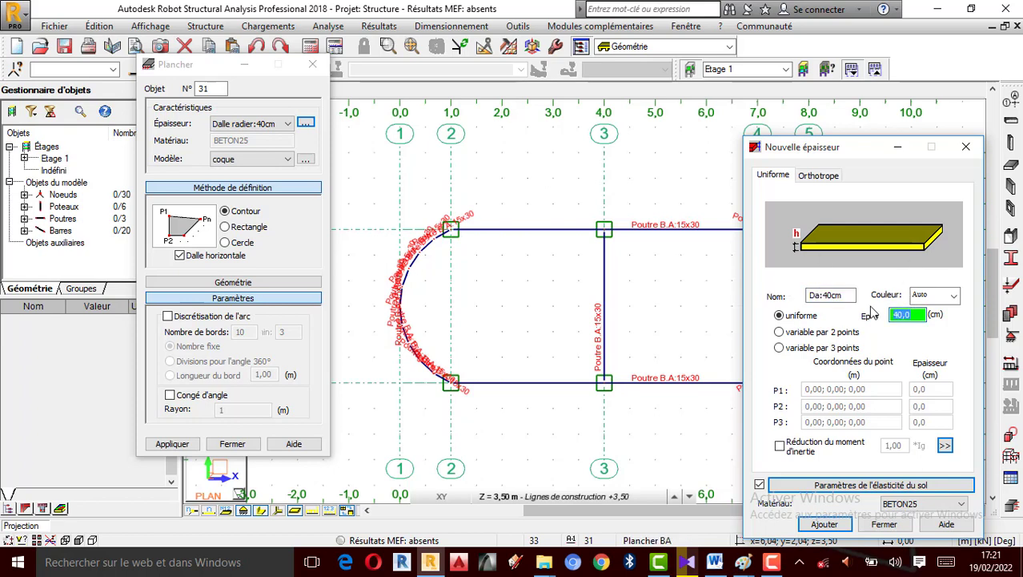
type("12")
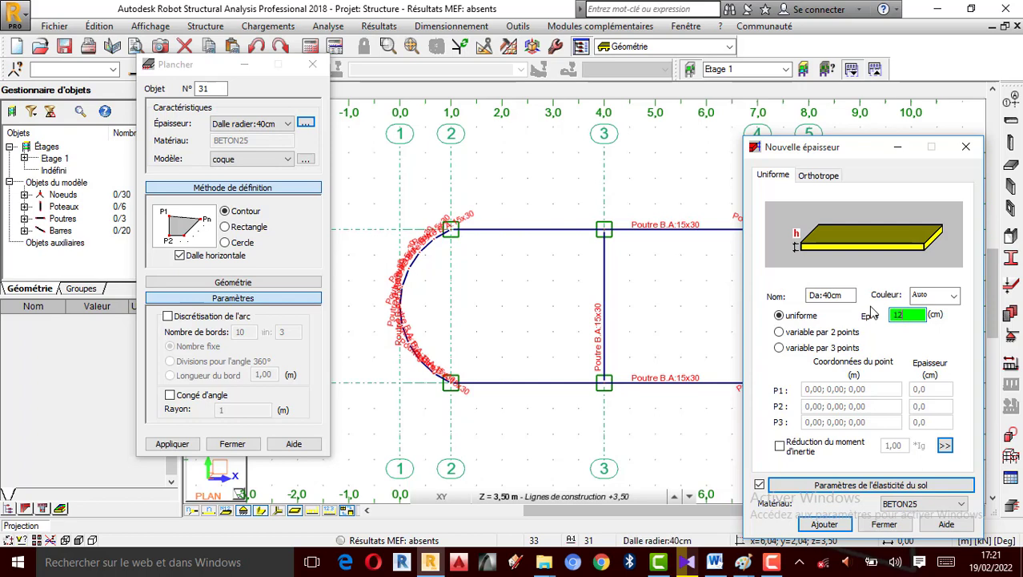
Step: Name the new thickness Dalle Plancher:12cm and give it an orange colour
left_click(832, 295)
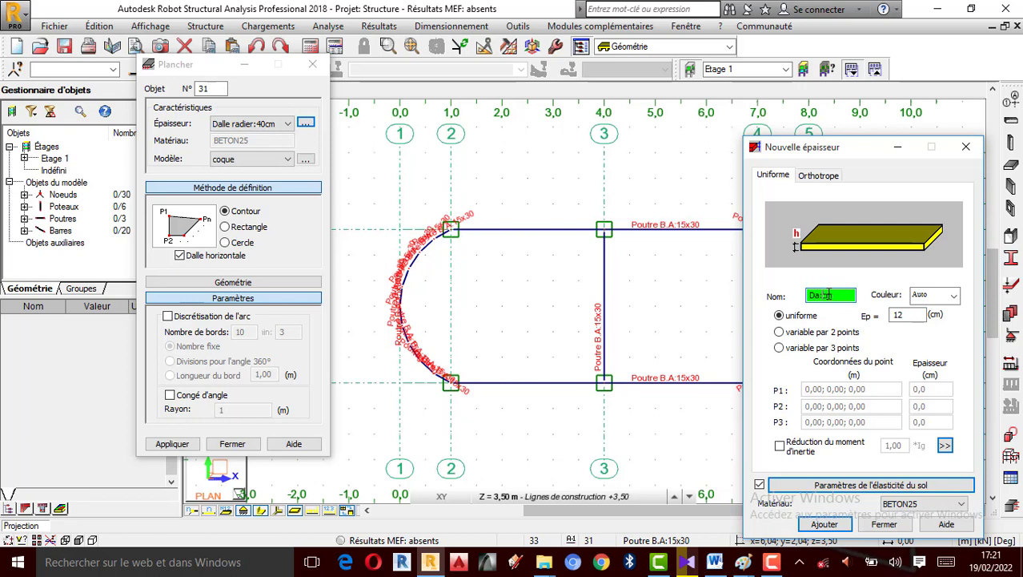
type("12")
type("Planc")
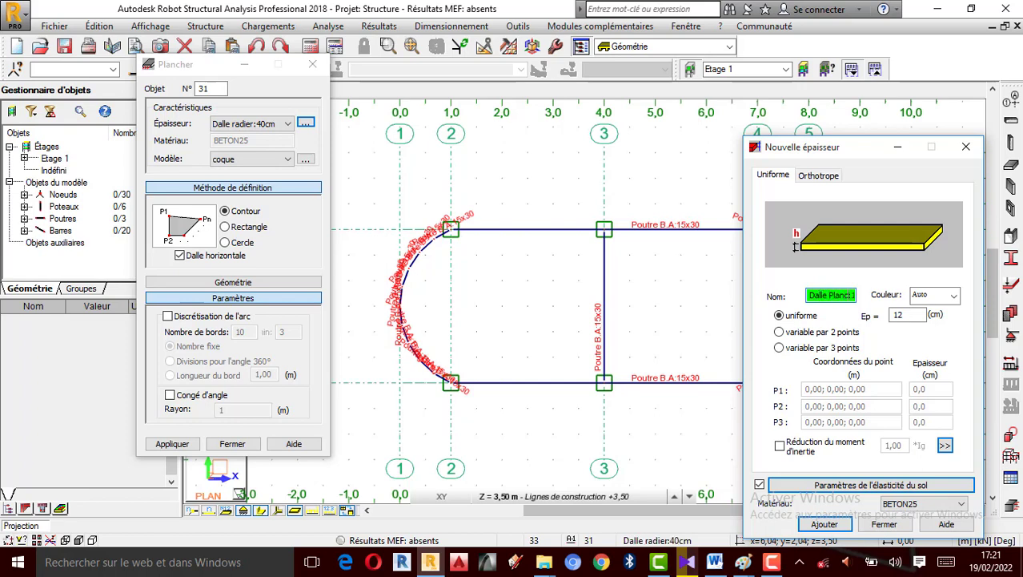
type("her")
left_click(952, 296)
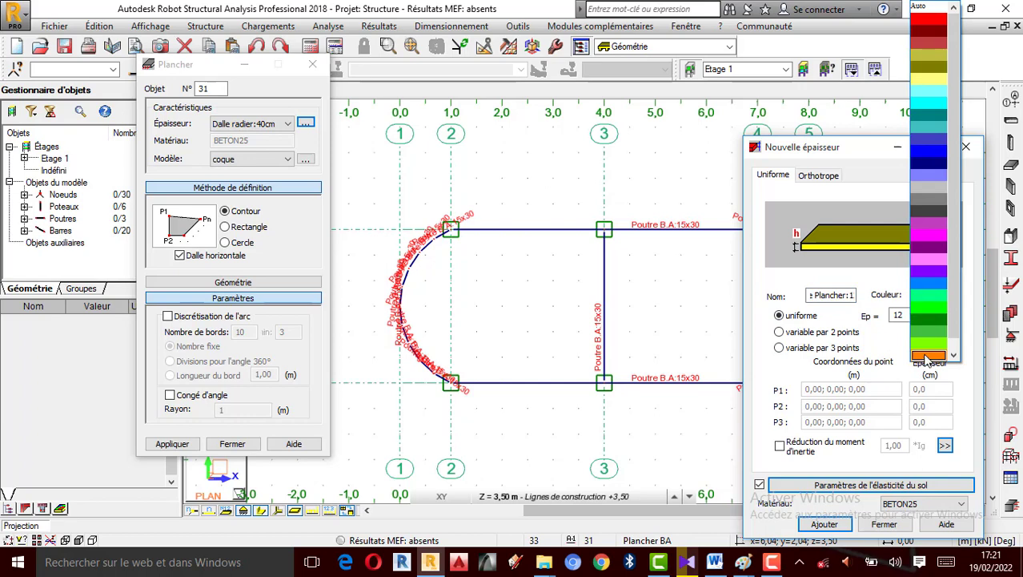
left_click(927, 356)
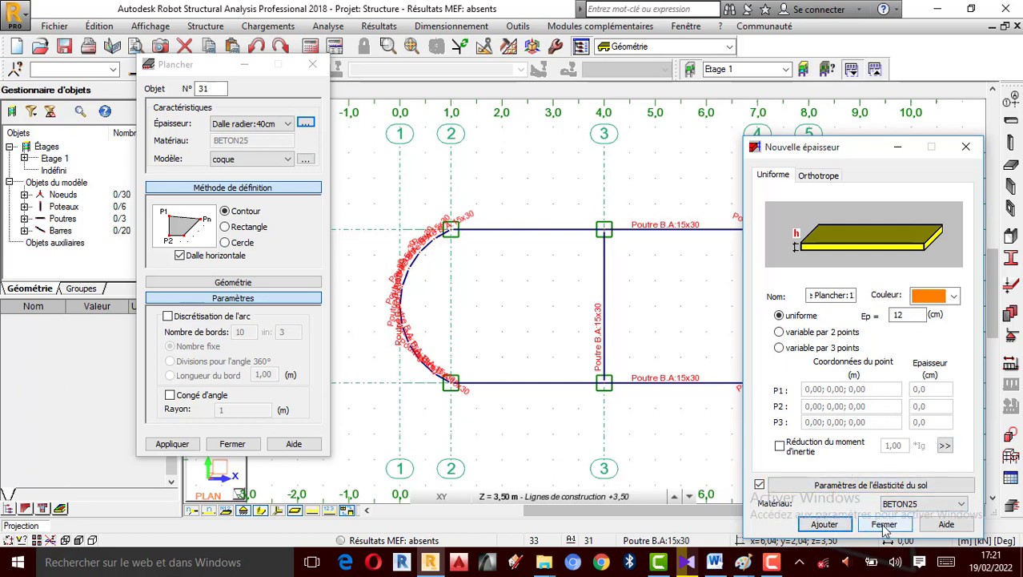
Step: Add the new slab thickness with BETON25 material, and close the thickness and floor definitions
left_click(824, 524)
left_click(889, 439)
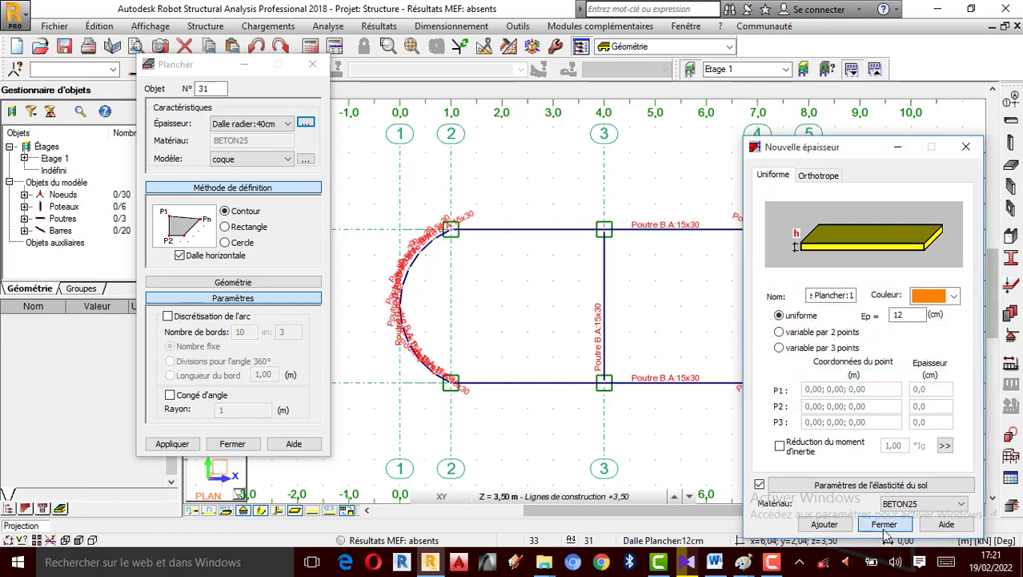
left_click(885, 523)
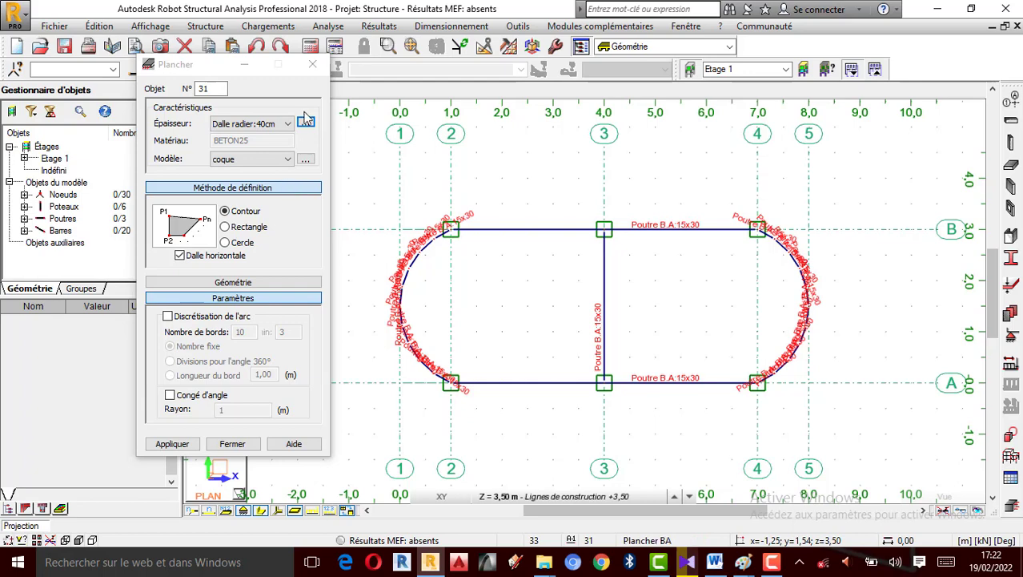
left_click(312, 66)
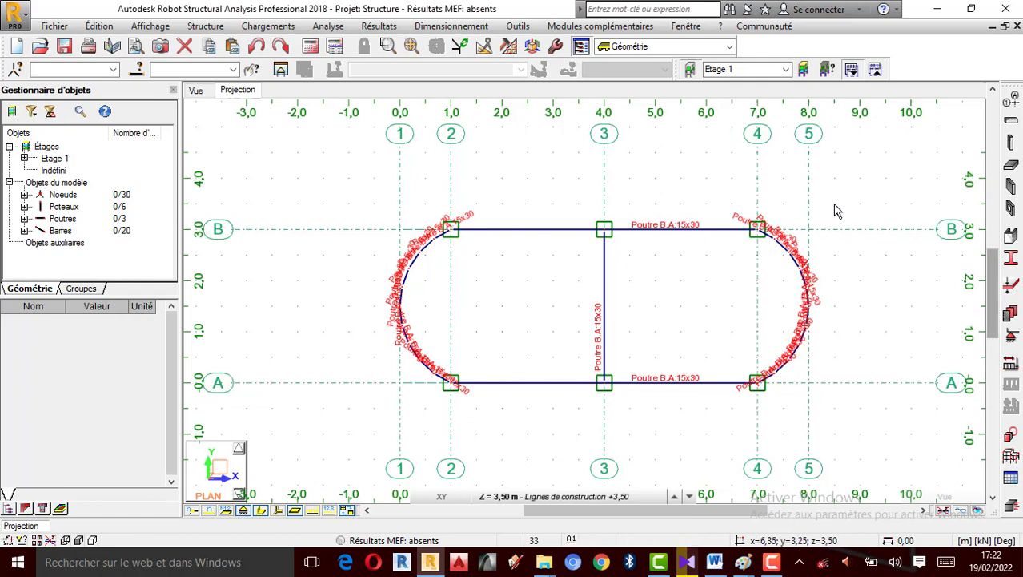
Step: Restart the floor definition and select the Dalle Plancher:12cm thickness
left_click(1014, 165)
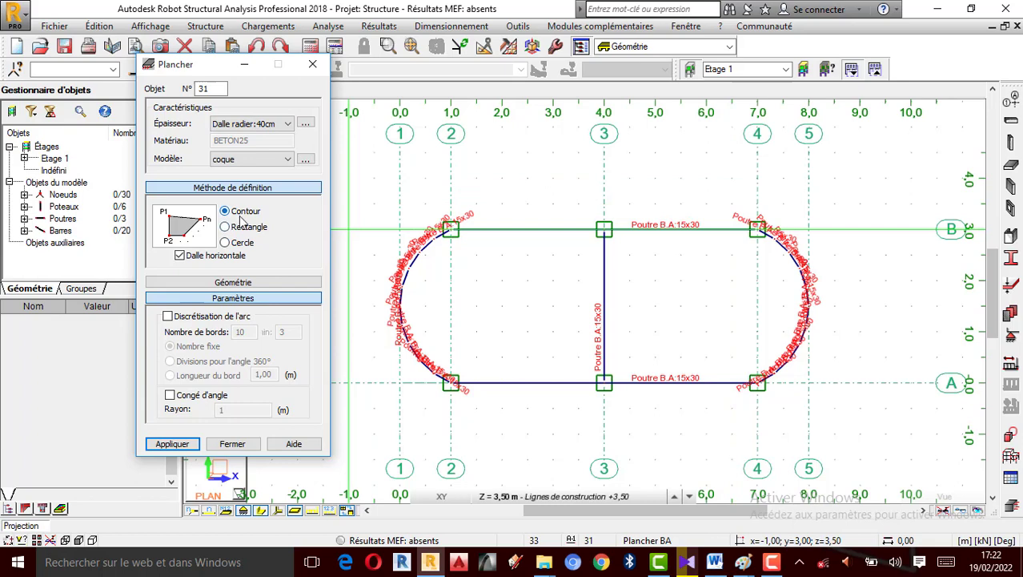
left_click(260, 124)
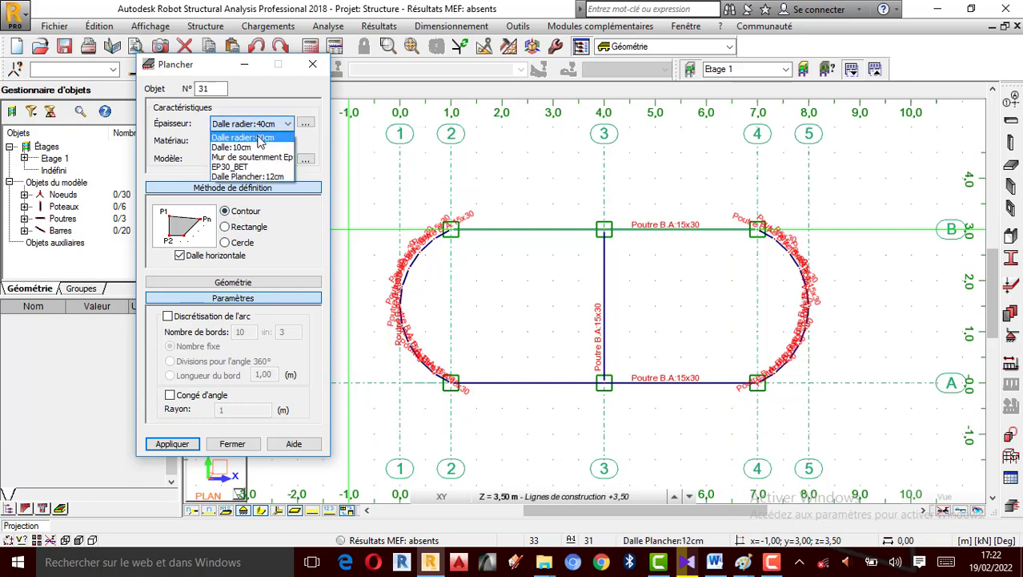
left_click(254, 177)
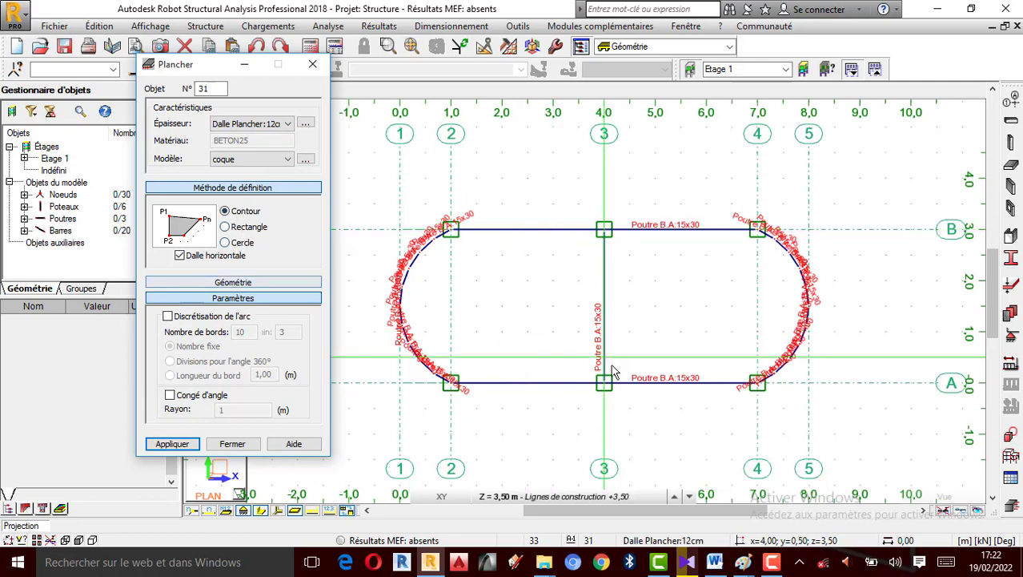
scroll(608, 390, "up", 1)
left_click(605, 388)
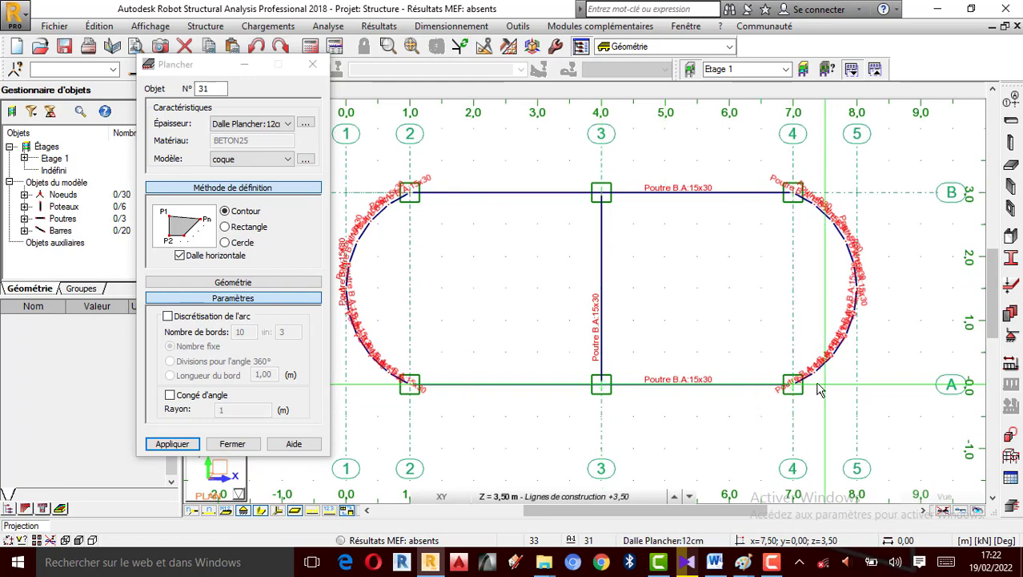
scroll(825, 373, "up", 2)
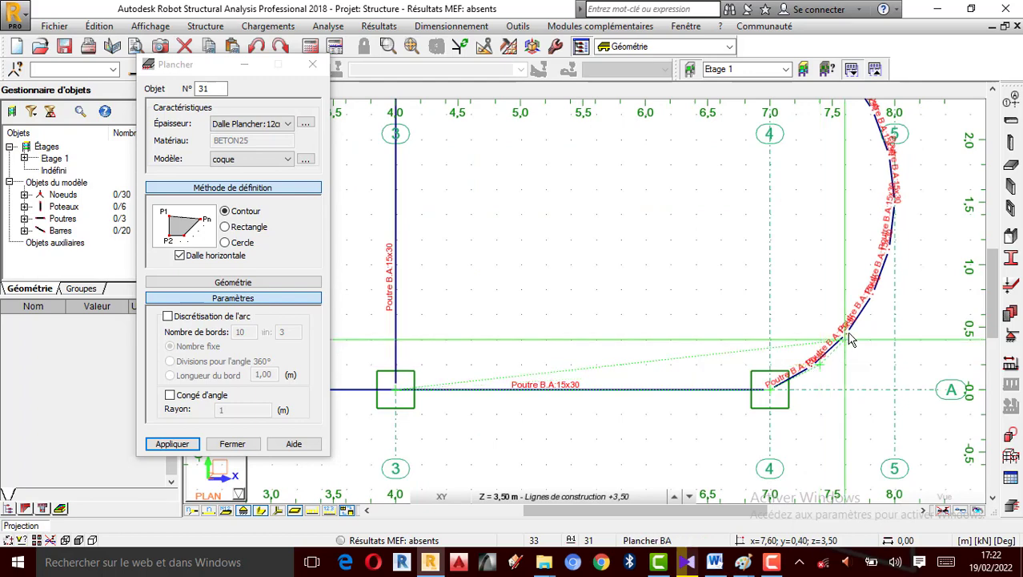
scroll(851, 340, "up", 1)
scroll(845, 352, "up", 1)
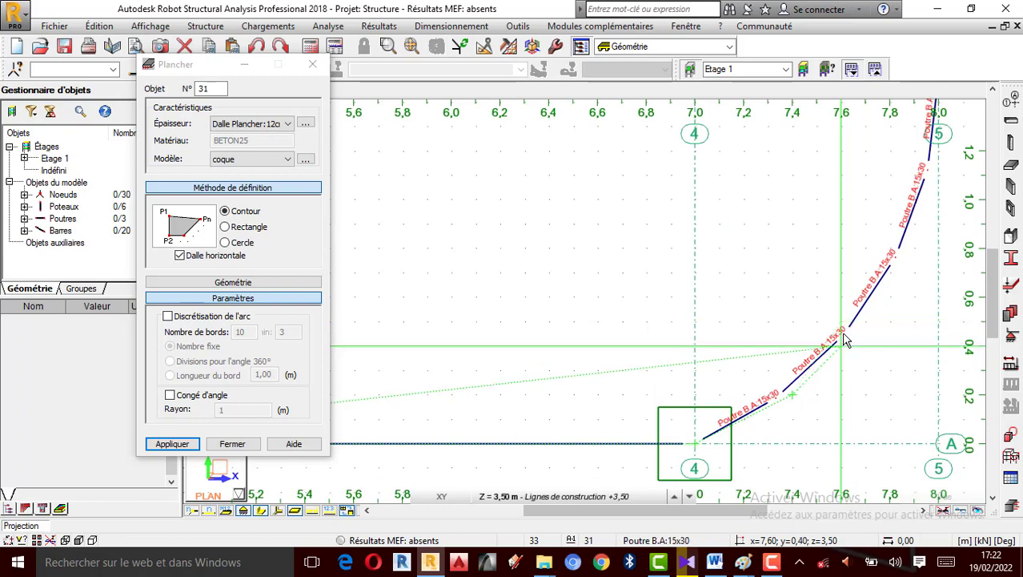
left_click(313, 65)
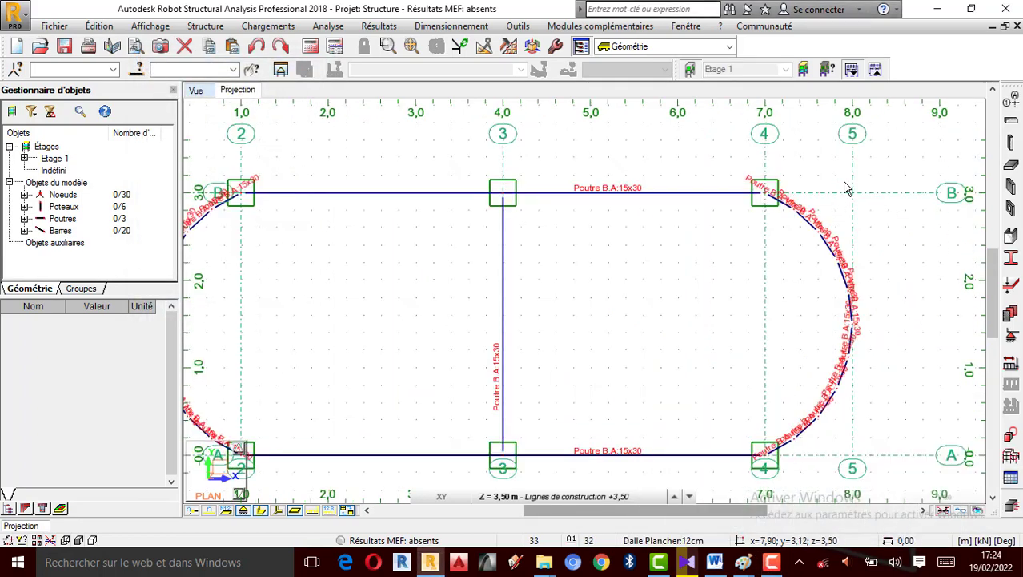
Step: Start a Polyligne - contour object using the Contour method and set it to create a panel (Panneau)
left_click(213, 27)
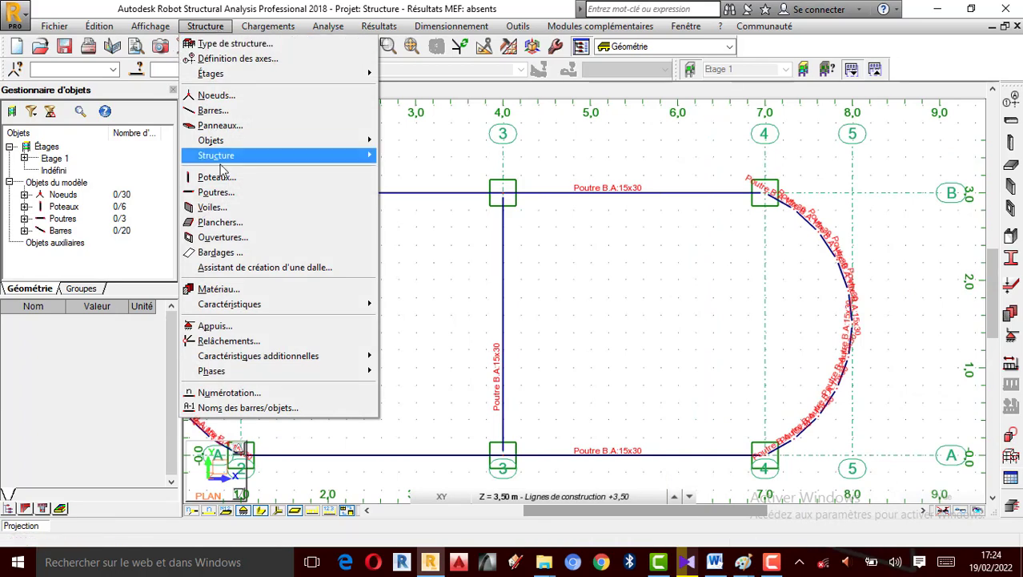
mouse_move(222, 144)
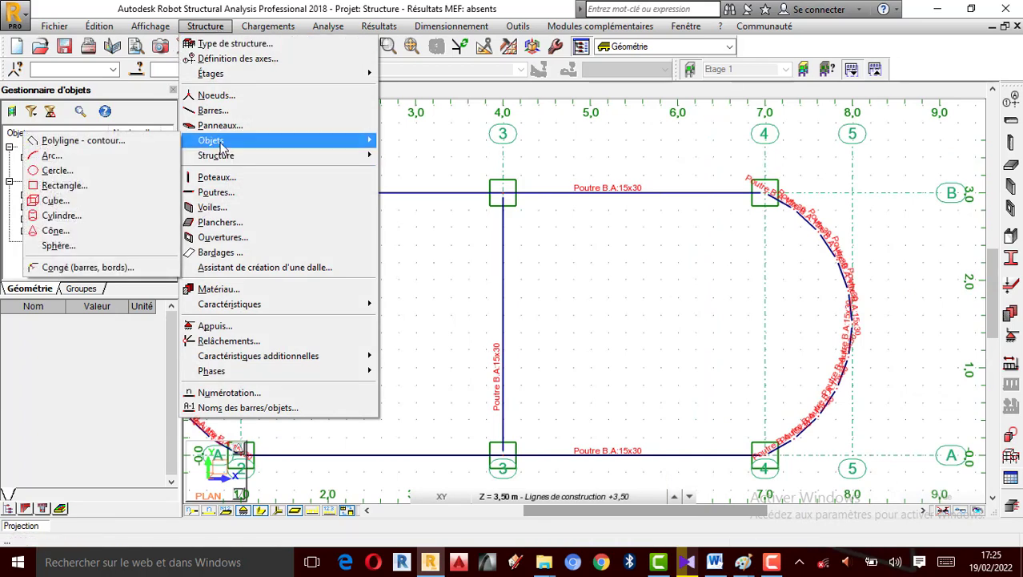
left_click(115, 141)
left_click_drag(606, 90, 149, 84)
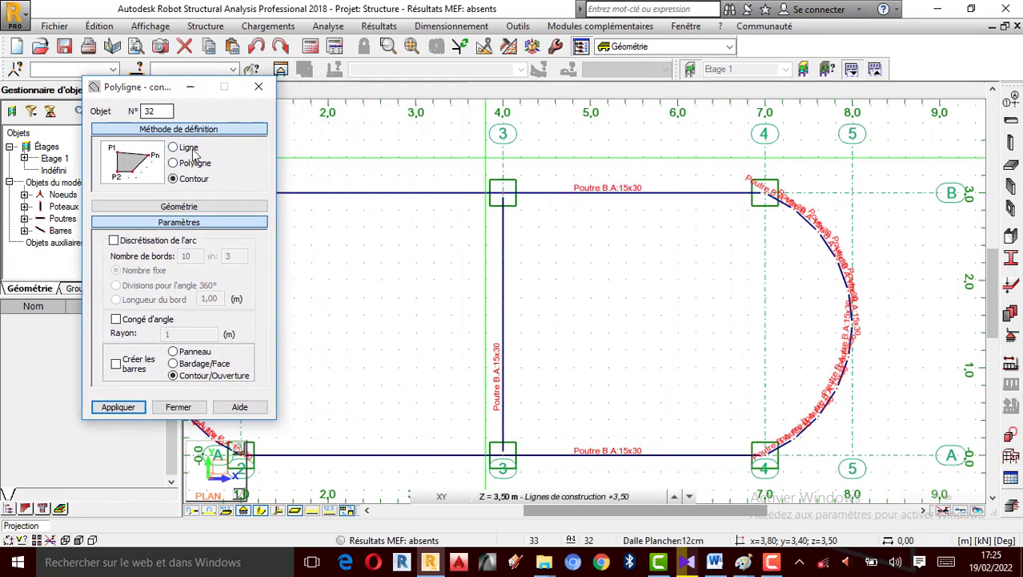
left_click(191, 351)
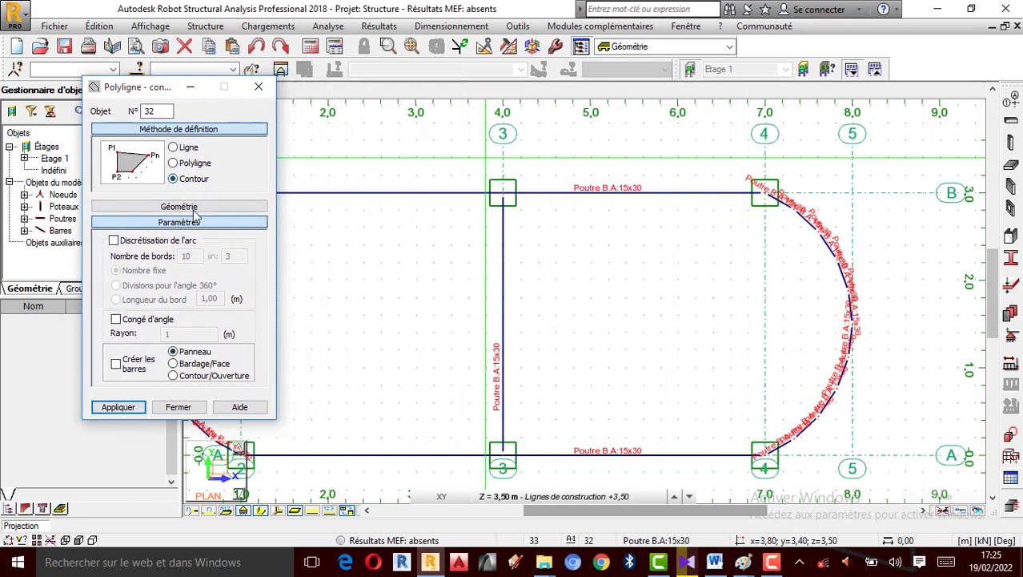
scroll(824, 486, "up", 2)
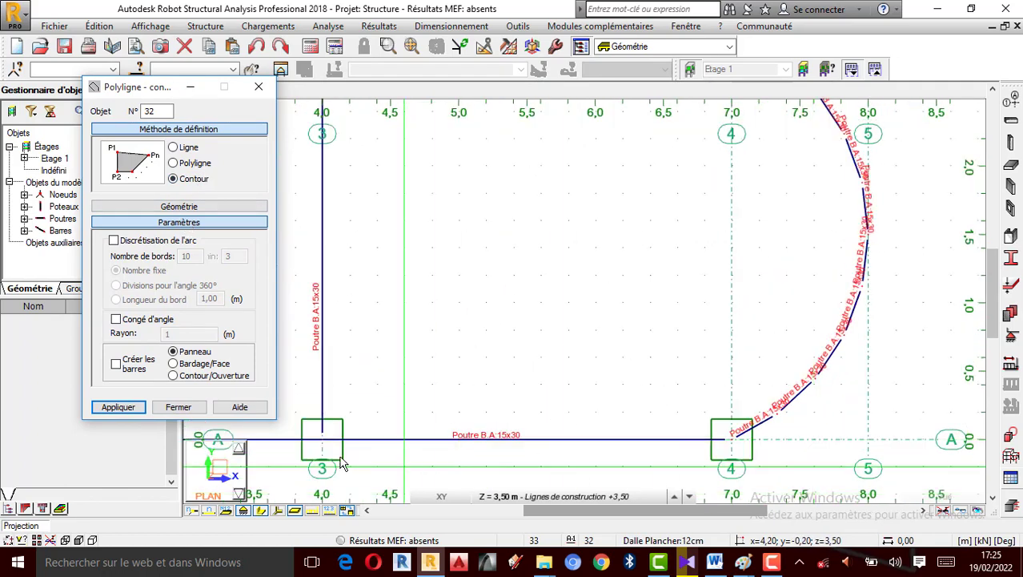
left_click(324, 445)
scroll(729, 437, "up", 1)
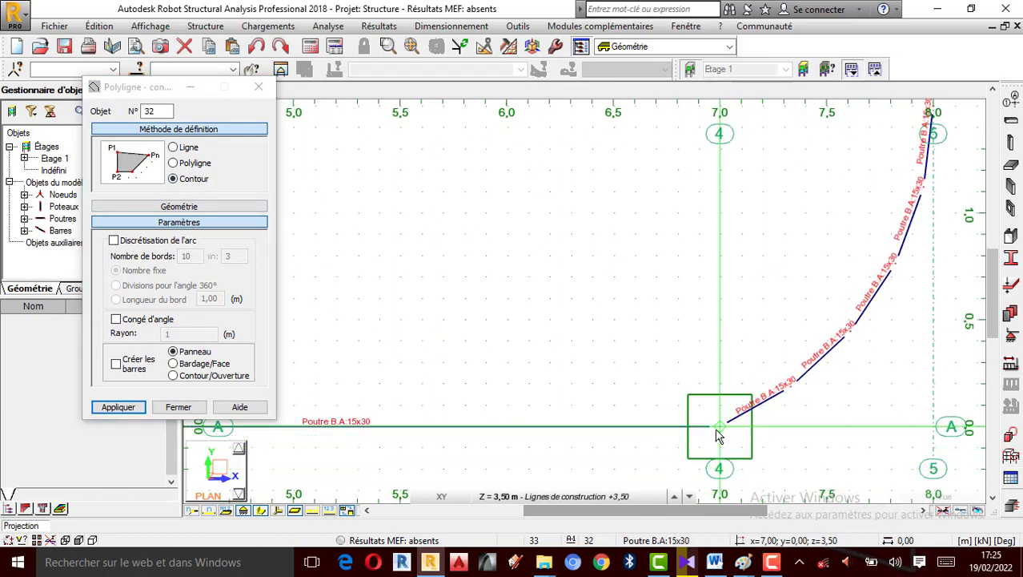
left_click(723, 434)
scroll(789, 390, "up", 2)
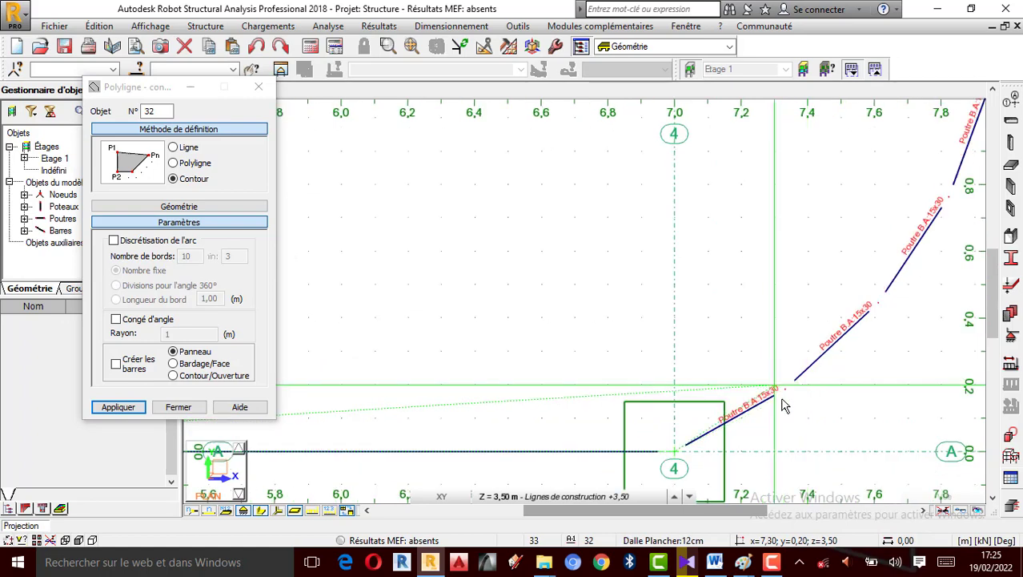
scroll(787, 391, "up", 2)
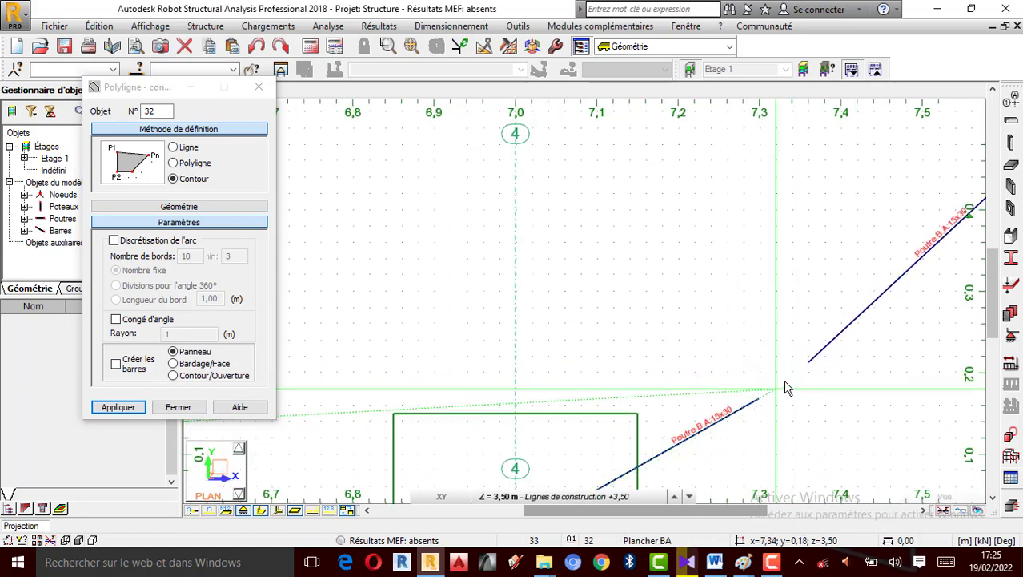
scroll(783, 392, "up", 2)
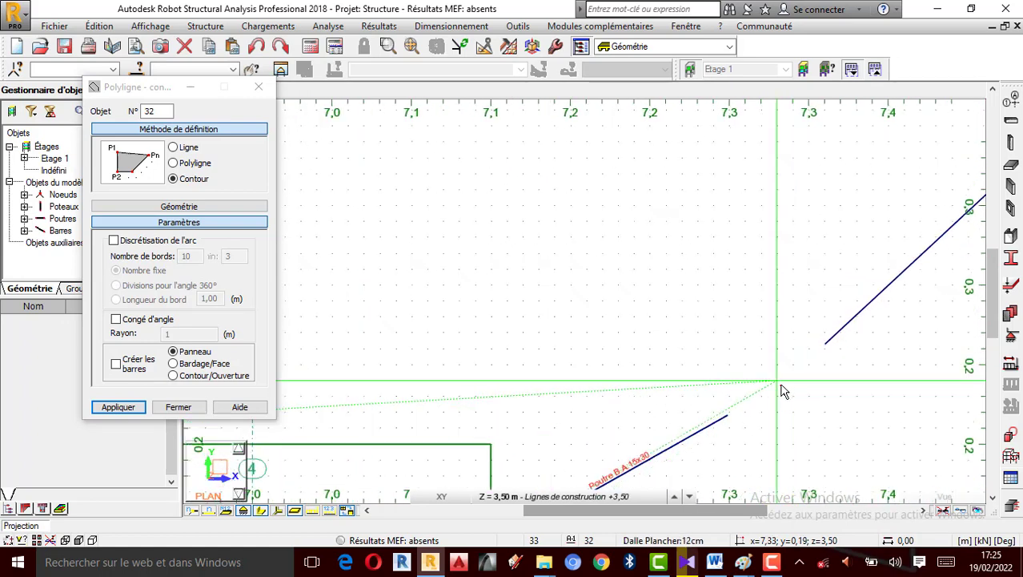
scroll(777, 392, "down", 3)
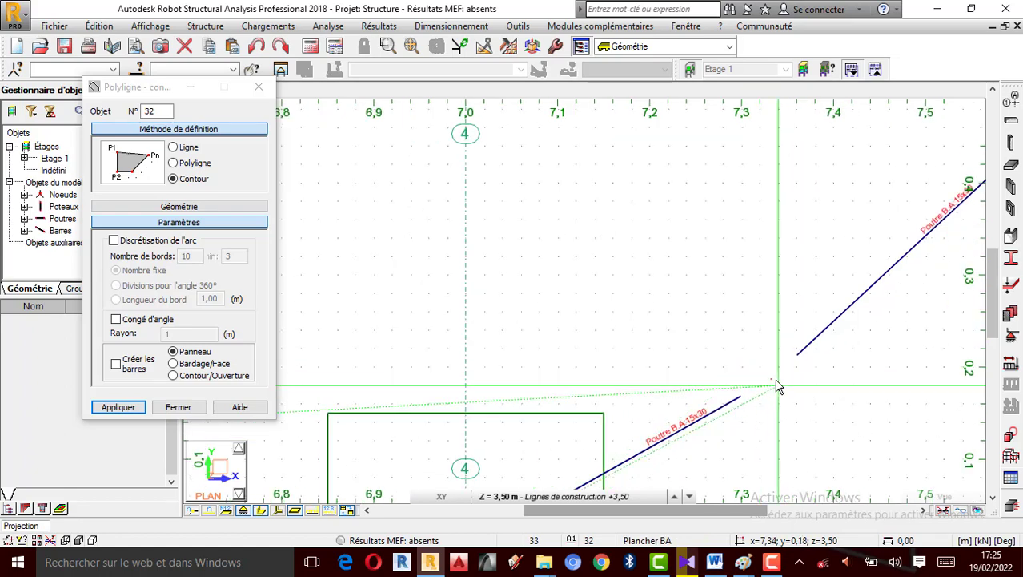
scroll(766, 383, "down", 1)
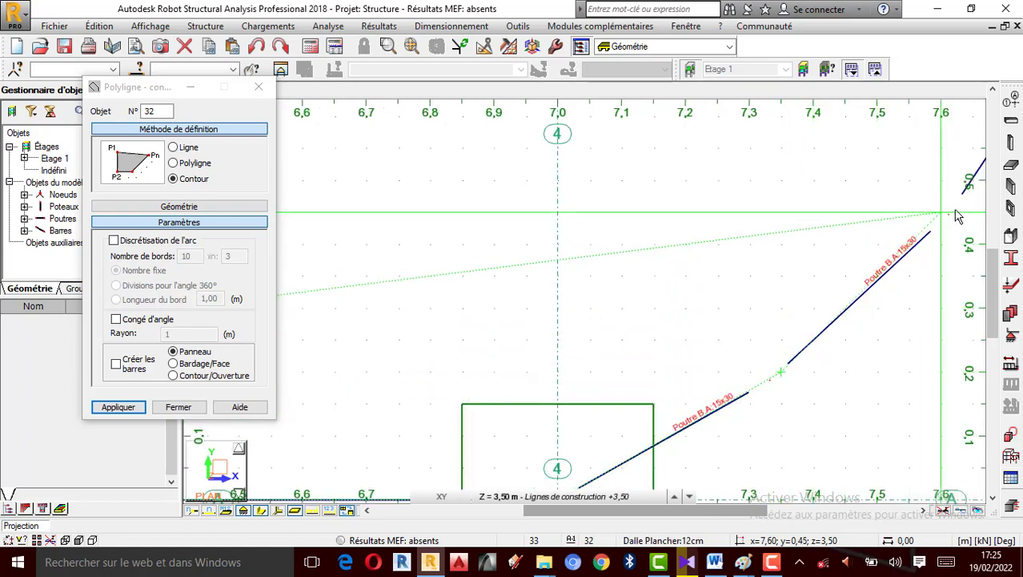
scroll(958, 217, "up", 2)
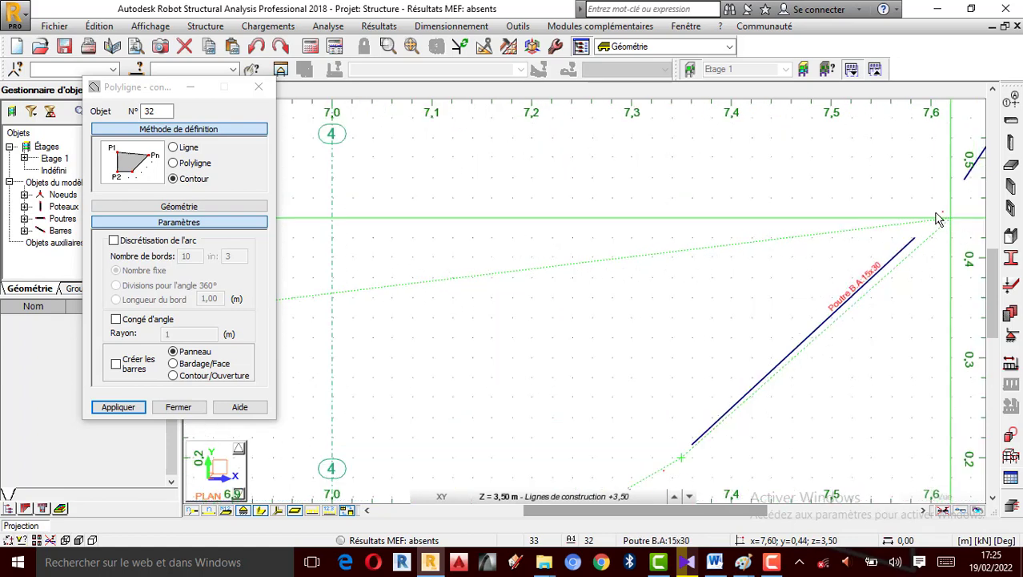
scroll(939, 219, "down", 5)
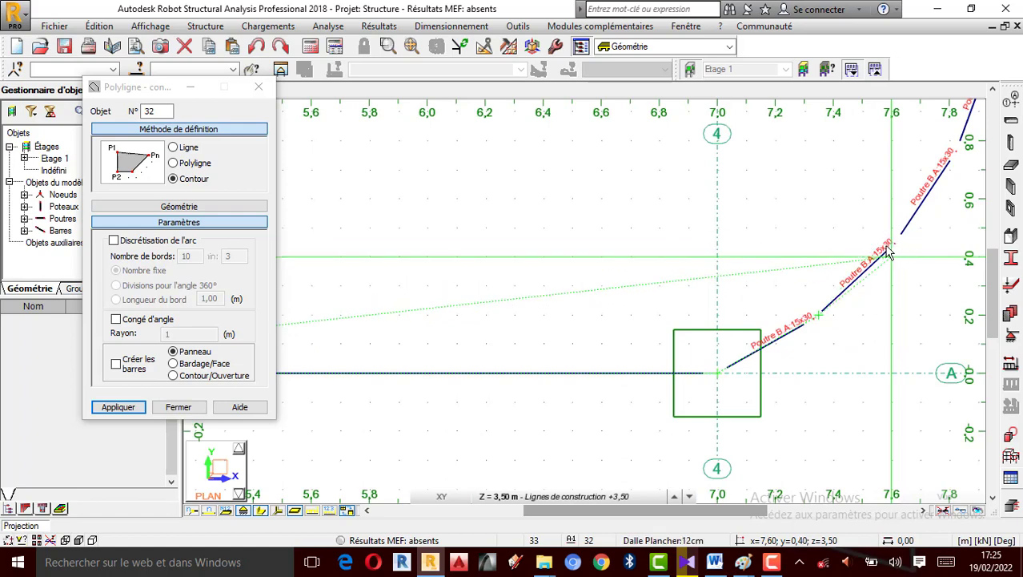
scroll(891, 254, "up", 2)
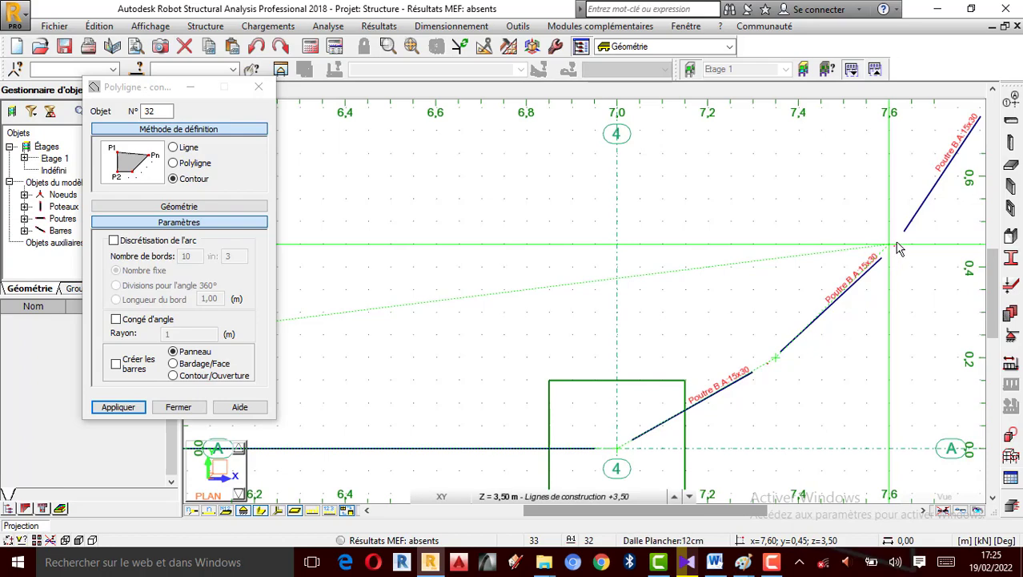
scroll(894, 254, "up", 3)
scroll(723, 282, "down", 8)
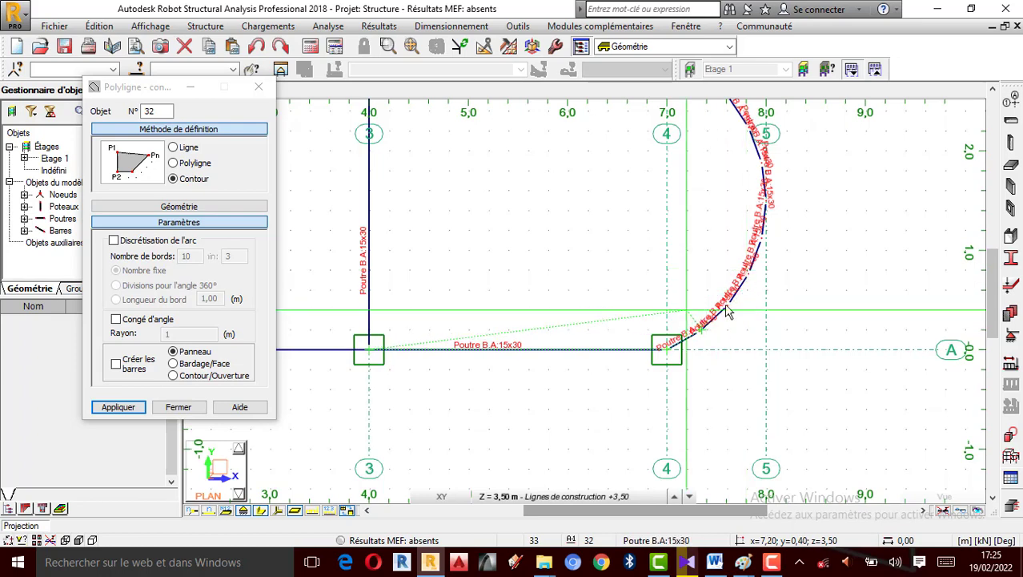
left_click(735, 317)
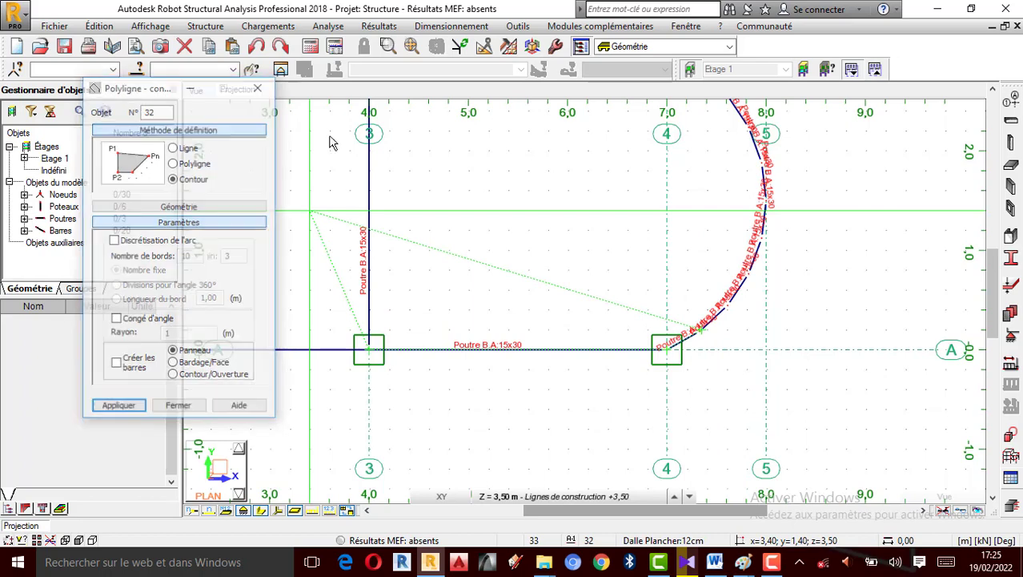
key("Escape")
Step: Create a Dalle Plancher:12cm panel with Plancher BA reinforcement by internal point inside the beam outline at +3,50 m
scroll(819, 401, "down", 3)
scroll(568, 304, "up", 2)
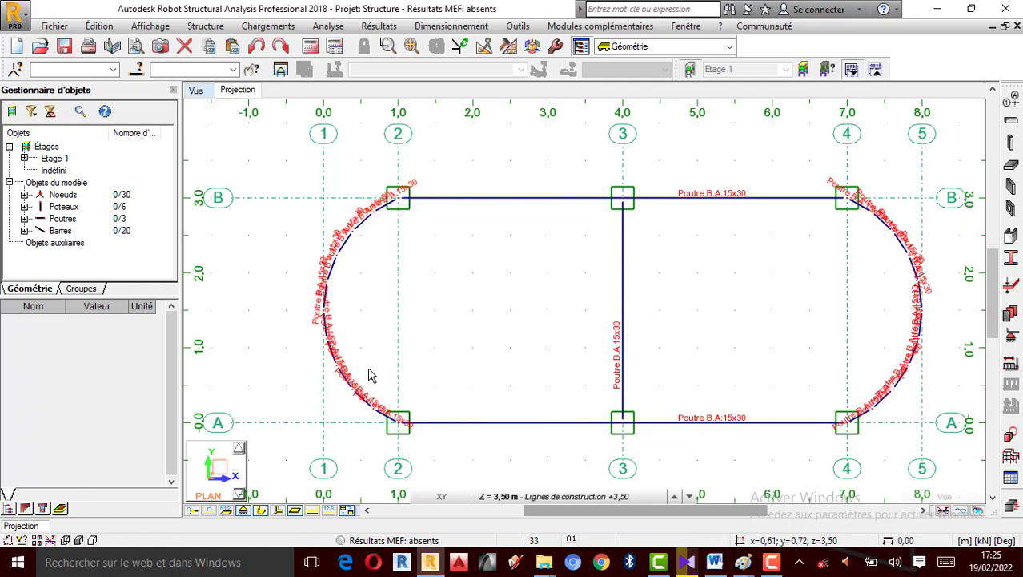
left_click(202, 27)
left_click(232, 127)
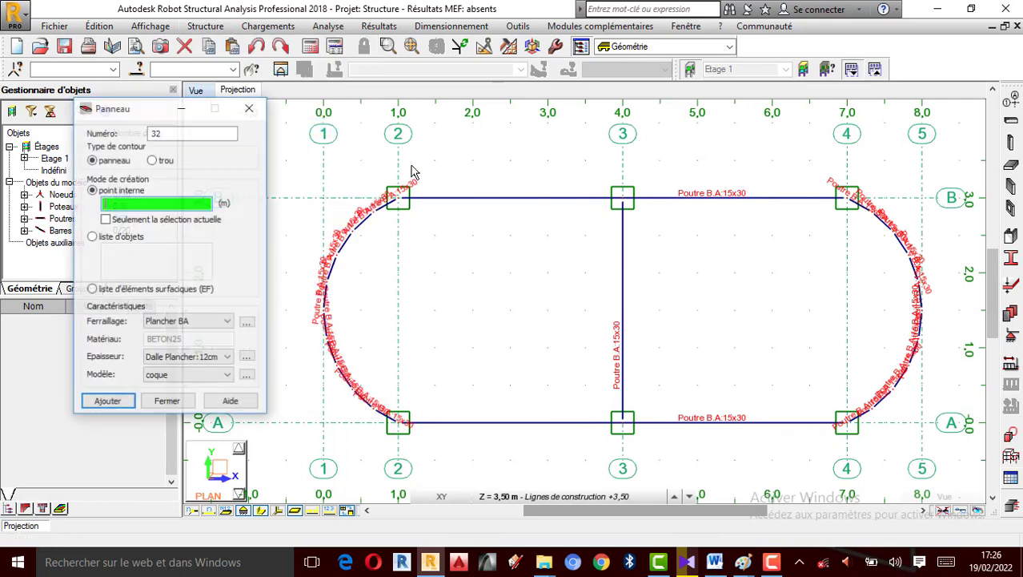
left_click(228, 359)
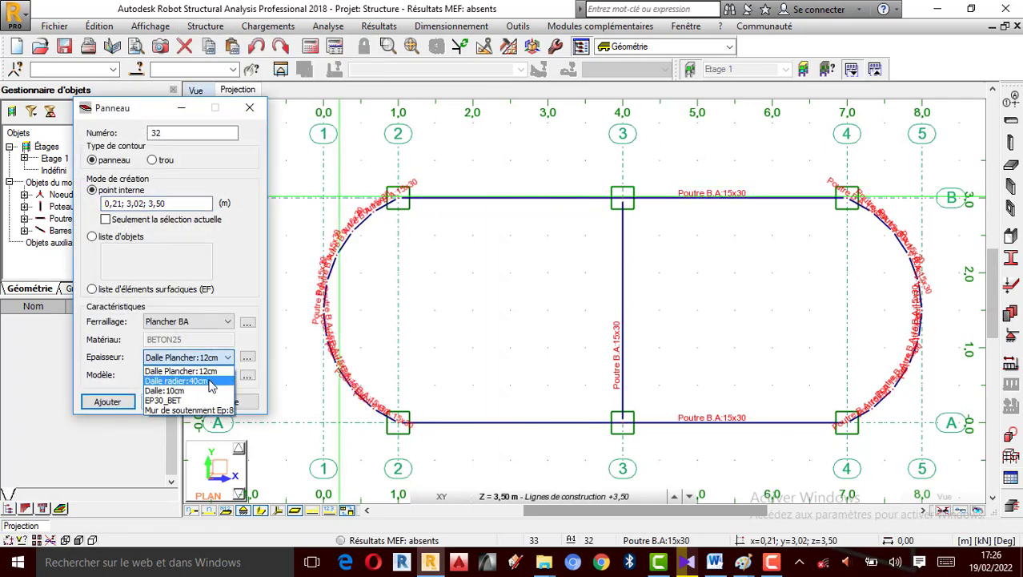
left_click(214, 372)
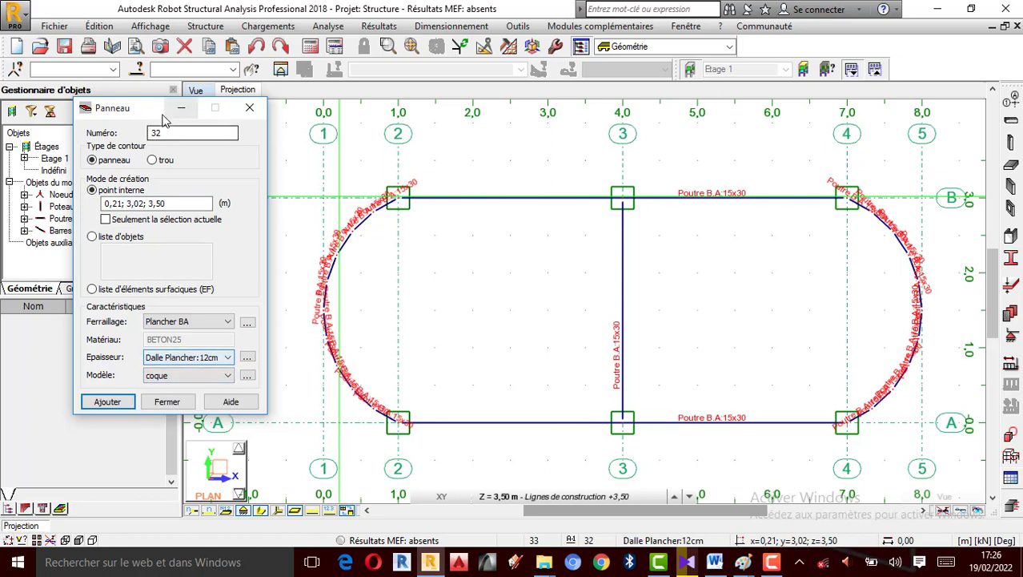
left_click(156, 203)
left_click(107, 401)
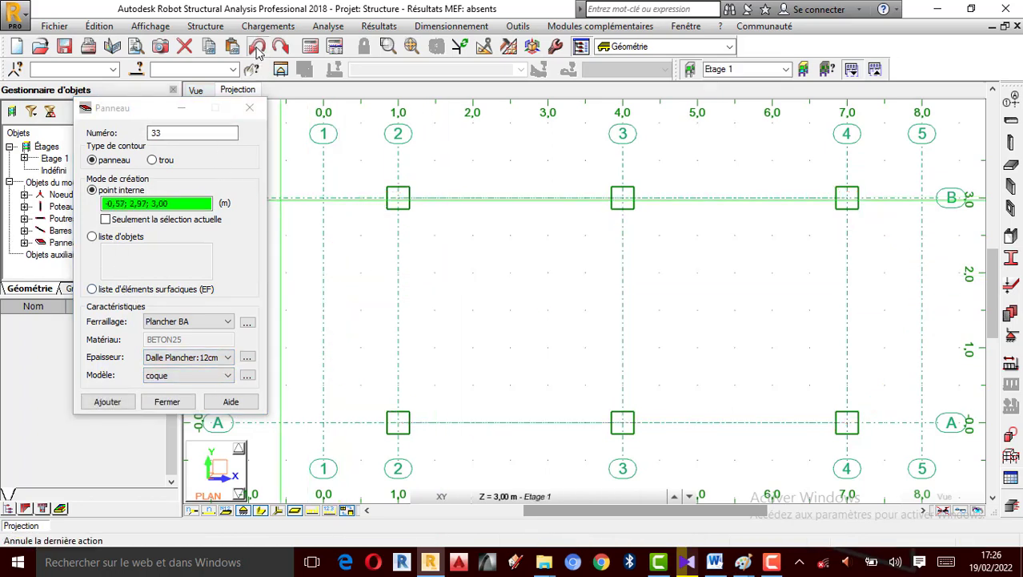
Step: Undo the panel creation and close the panel definition
left_click(256, 46)
left_click(250, 113)
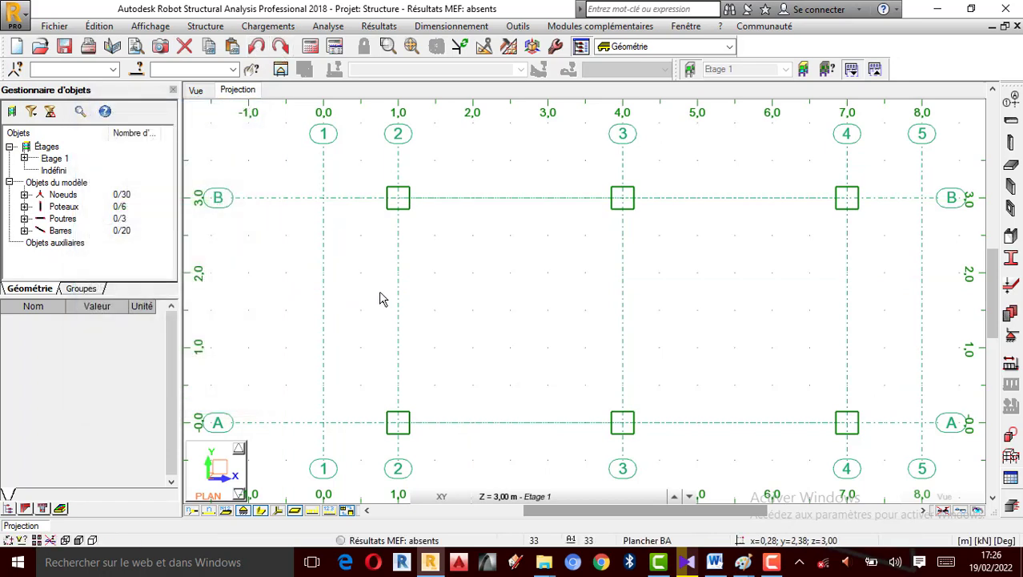
left_click(771, 561)
left_click(935, 506)
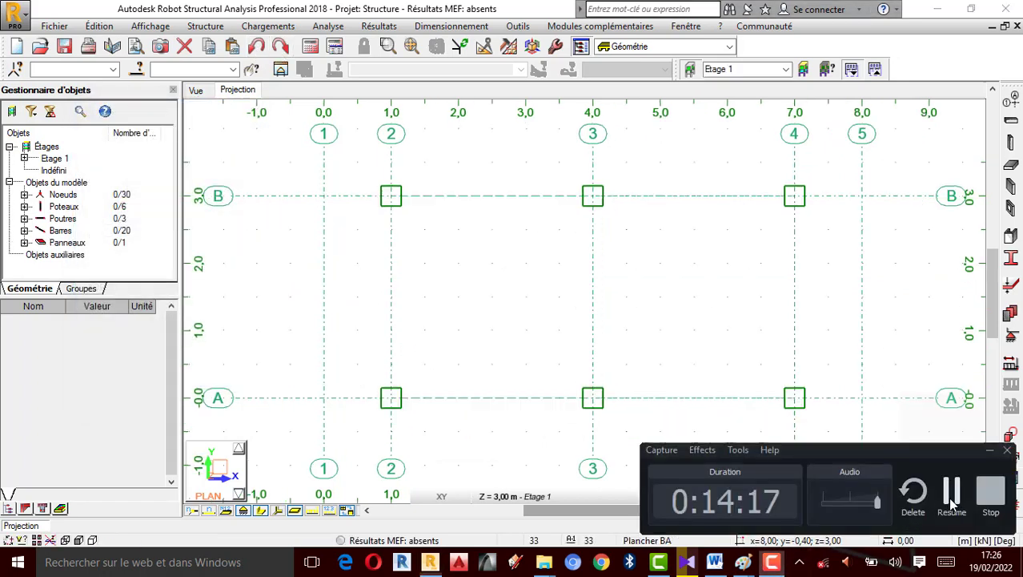
Step: Examine the floor slab panel and the beam frame in the plan and in the 3D view
scroll(613, 217, "up", 2)
scroll(528, 222, "down", 3)
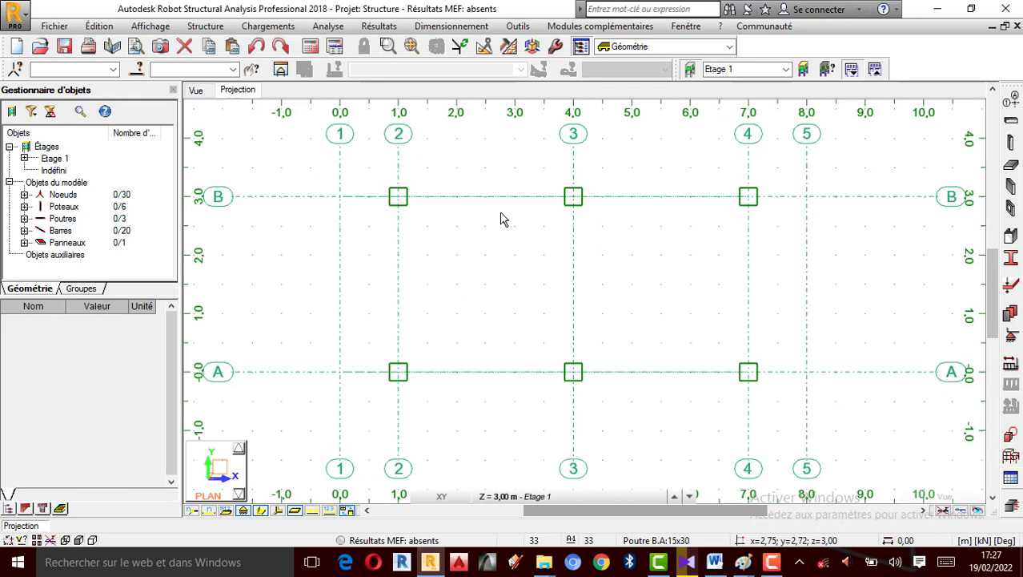
scroll(640, 201, "up", 2)
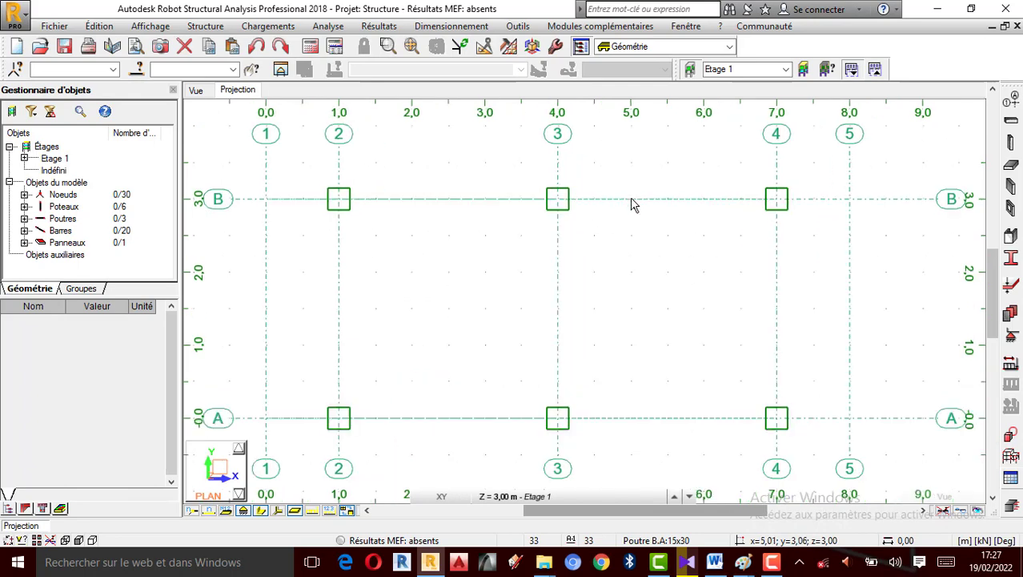
scroll(608, 252, "down", 2)
left_click(197, 89)
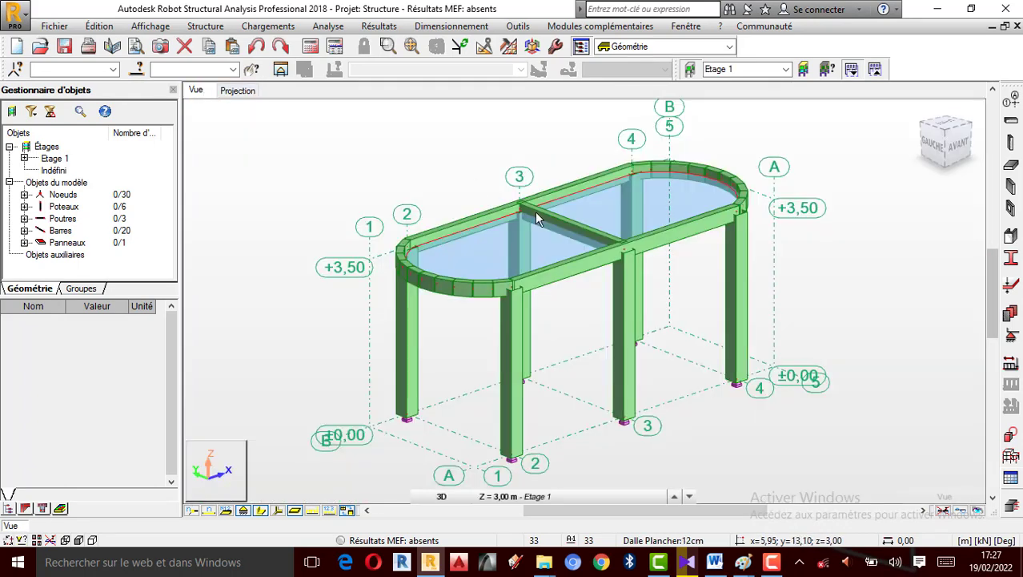
right_click(768, 187)
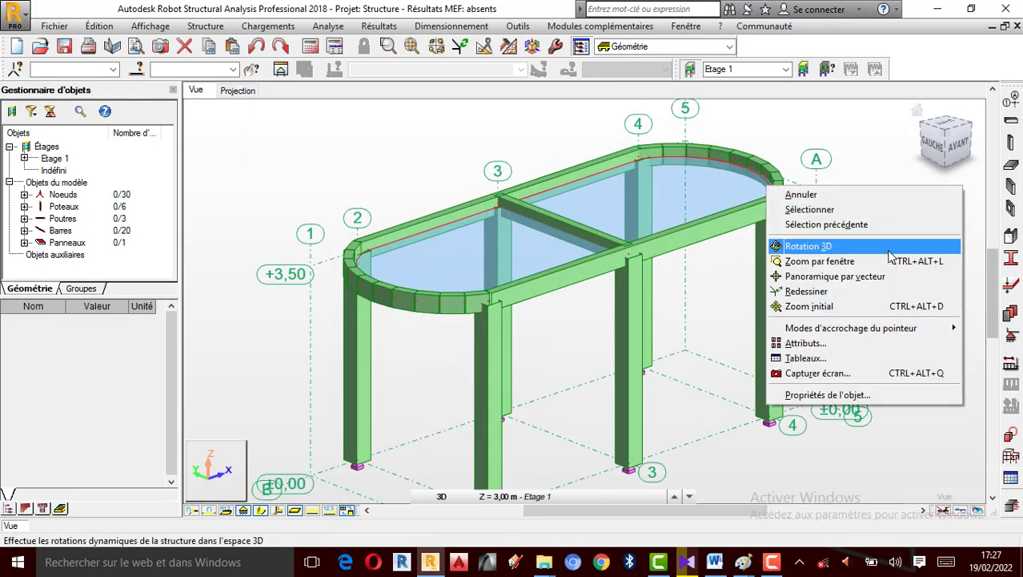
left_click(825, 245)
left_click_drag(704, 233, 845, 226)
right_click(761, 224)
left_click(793, 237)
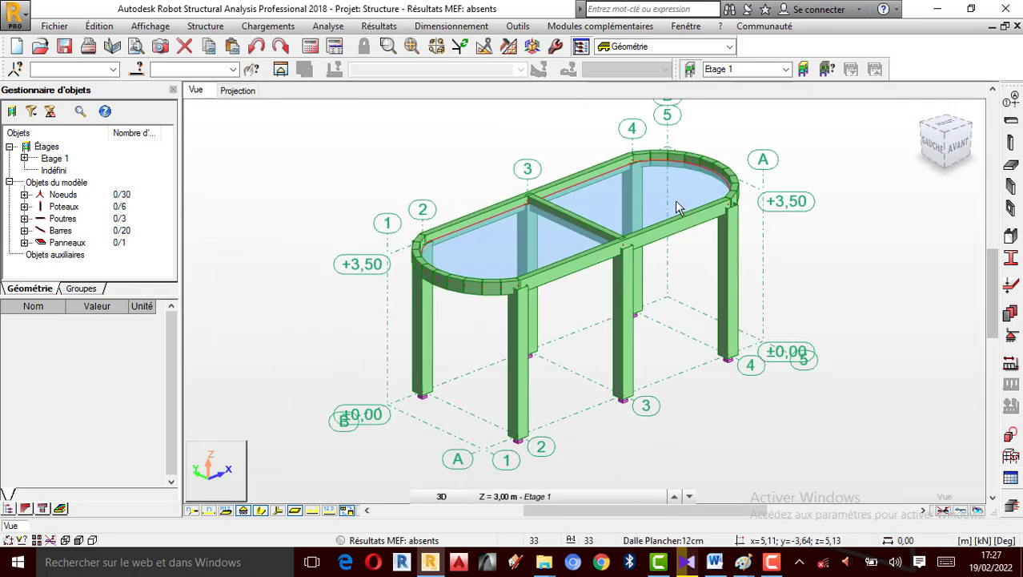
Step: Enable the display of panel thickness (Epaisseur des panneaux) in the Panneaux / EF attributes of the 3D view
right_click(793, 189)
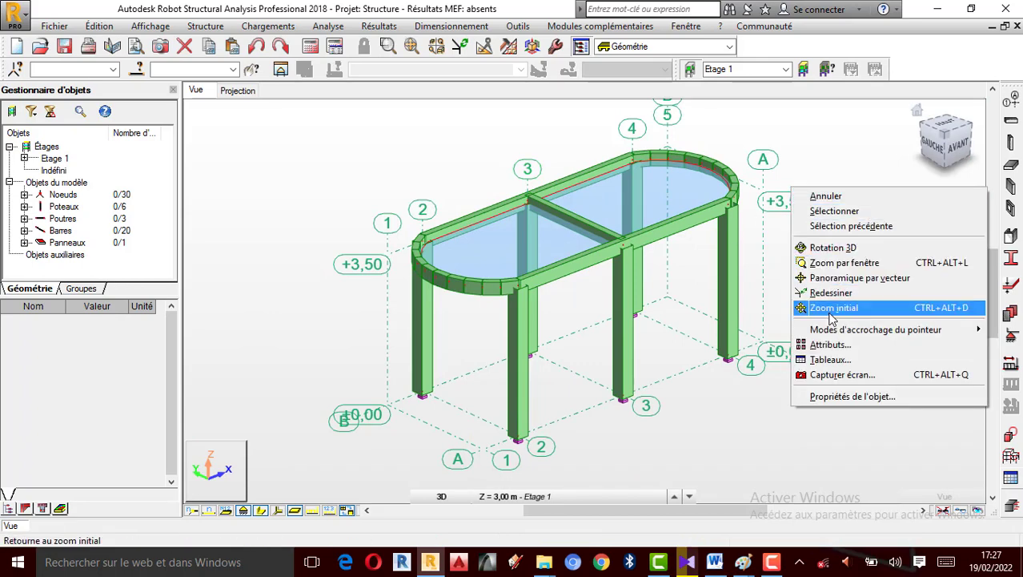
left_click(821, 345)
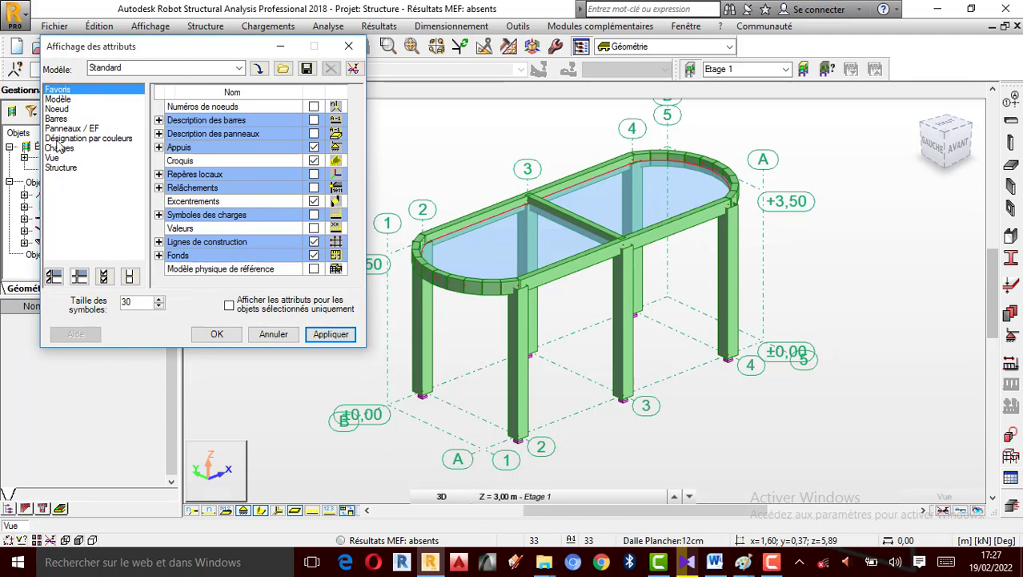
left_click(71, 121)
left_click(80, 129)
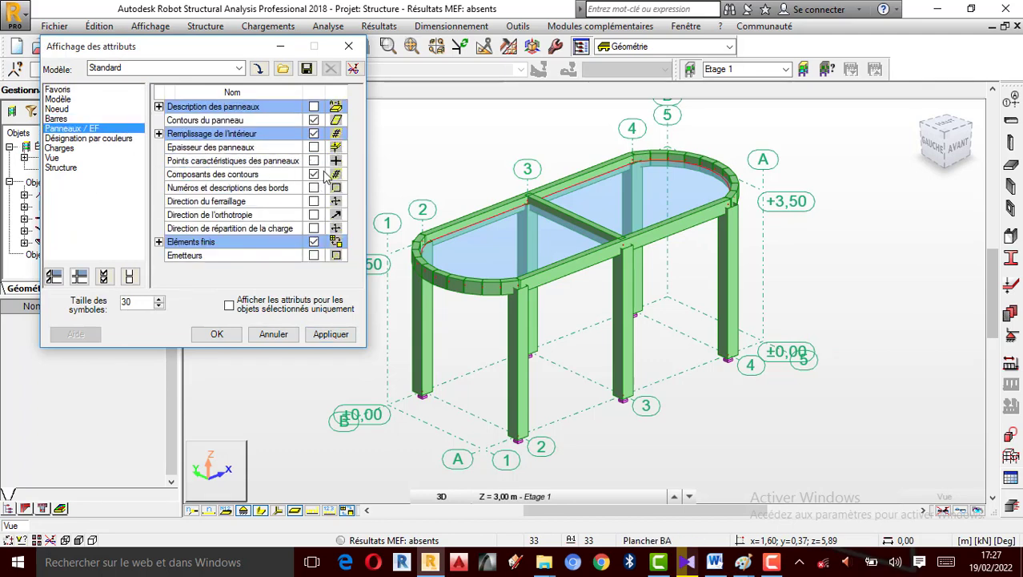
left_click(313, 149)
left_click(335, 335)
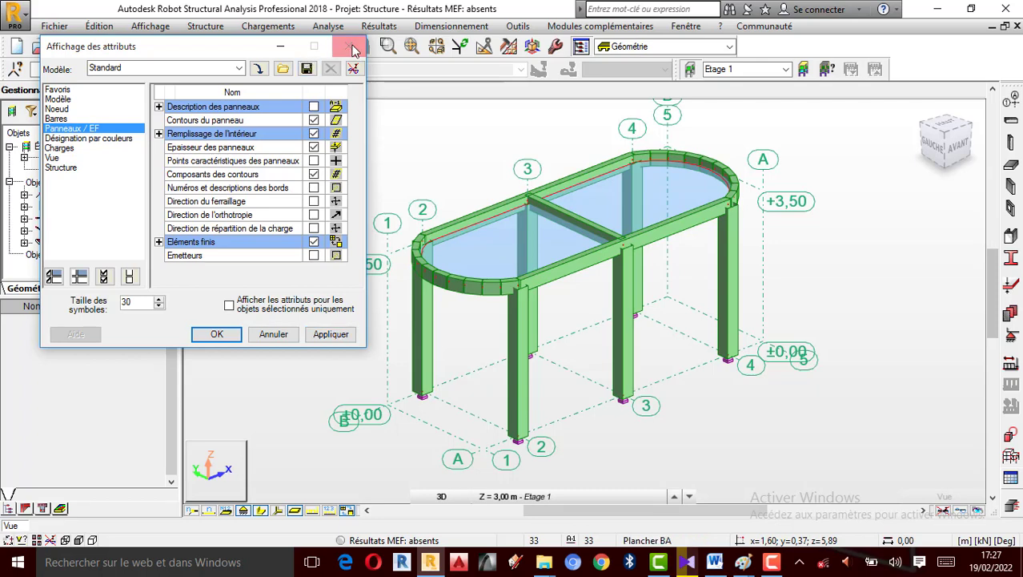
left_click(348, 46)
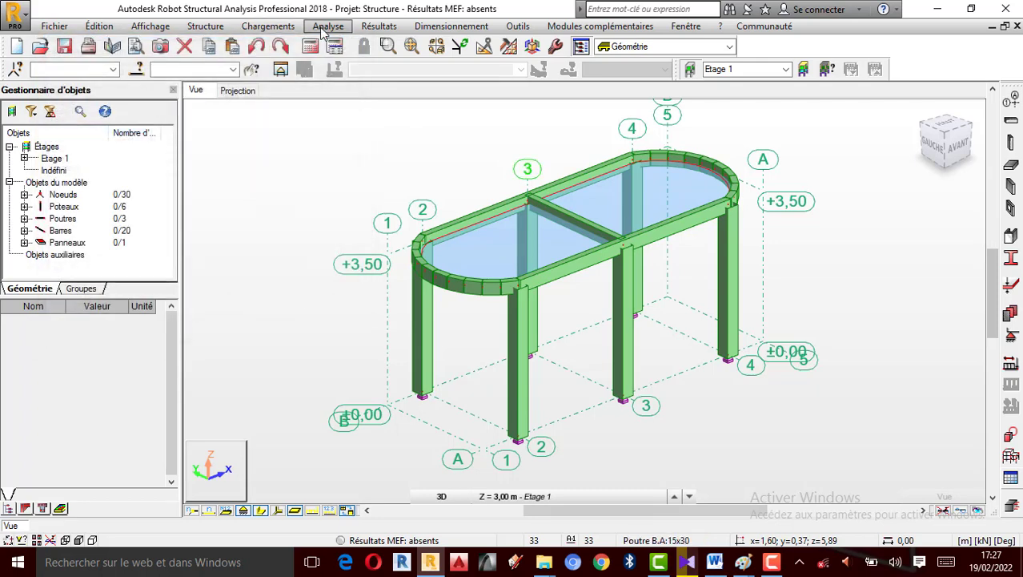
Step: Show the Sélections spéciales tools, dock them with the other tools, and open the Sélection dialog
left_click(255, 72)
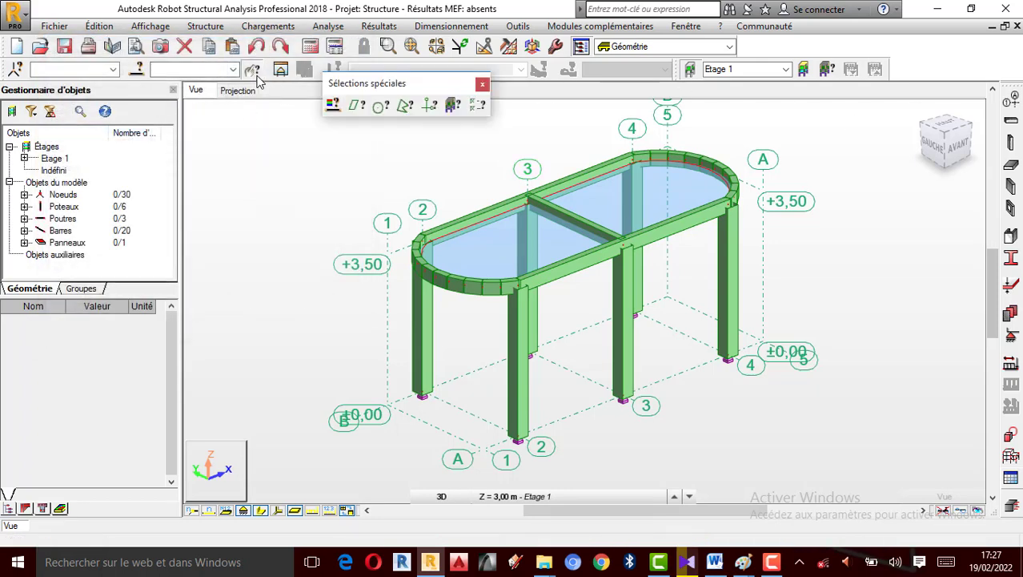
left_click_drag(404, 83, 785, 58)
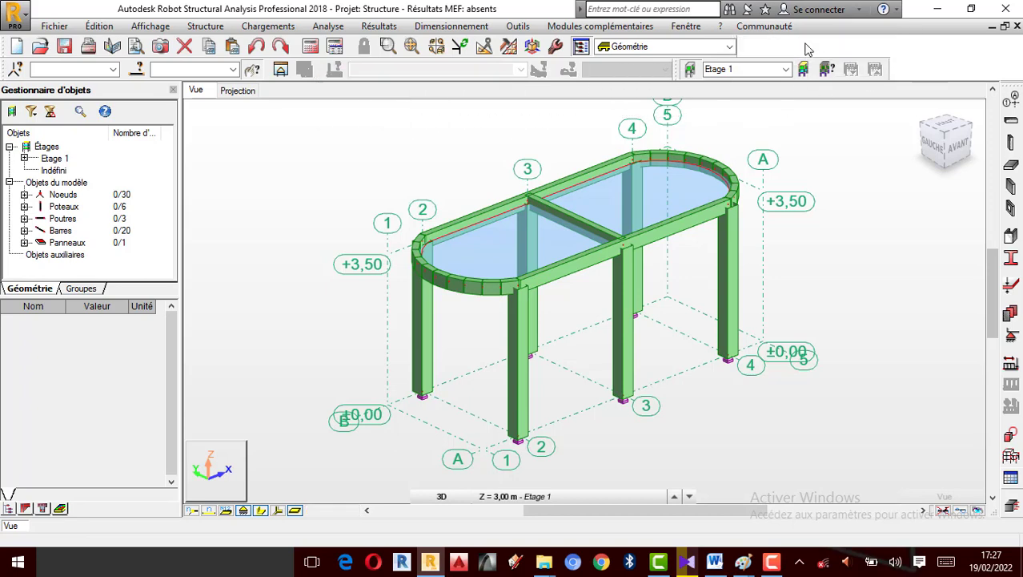
left_click(756, 50)
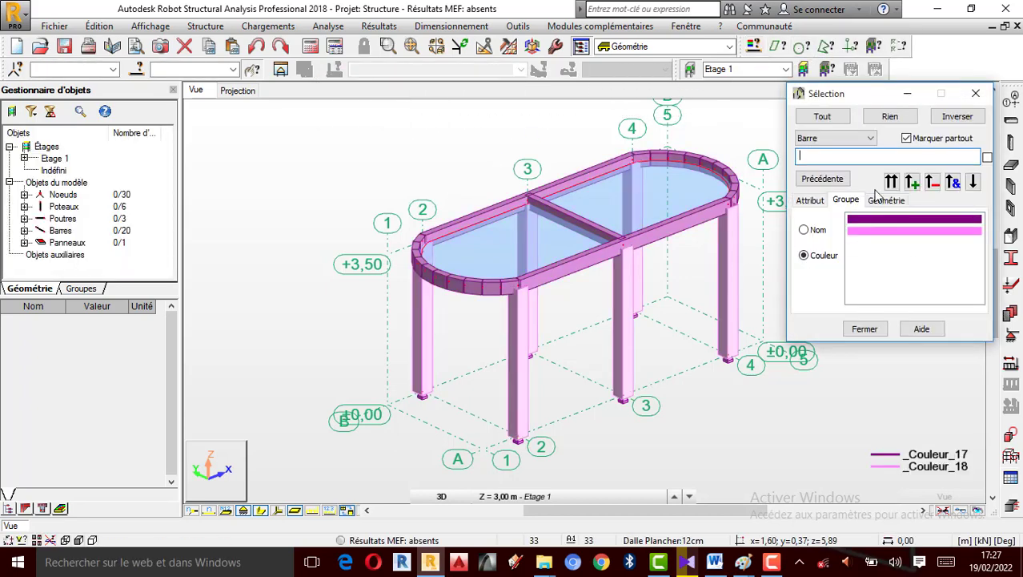
Step: Select the panels (Panneau) whose thickness attribute (Epaisseur) is Dalle Plancher:12cm
left_click(825, 142)
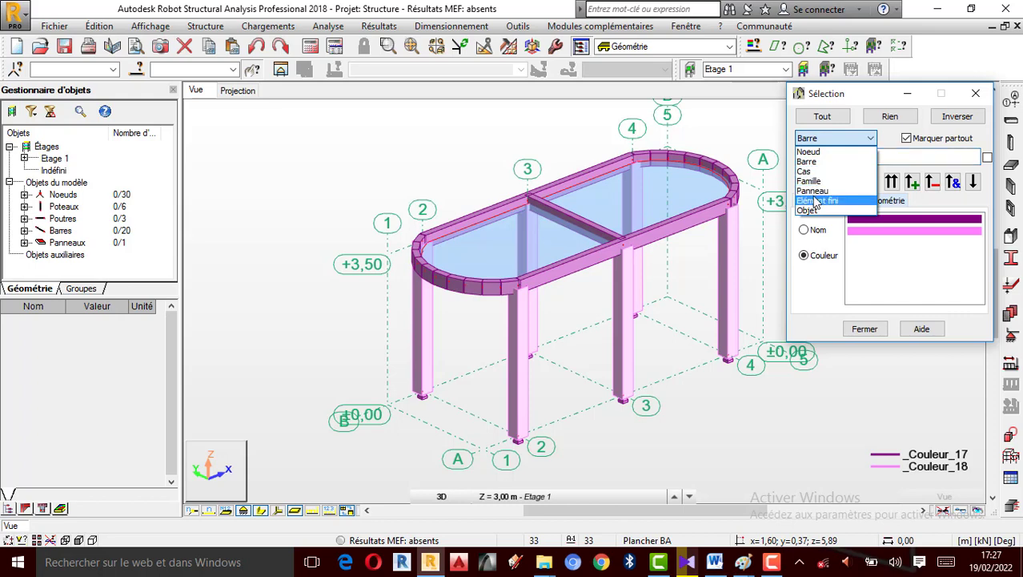
left_click(818, 197)
left_click(810, 199)
left_click(932, 220)
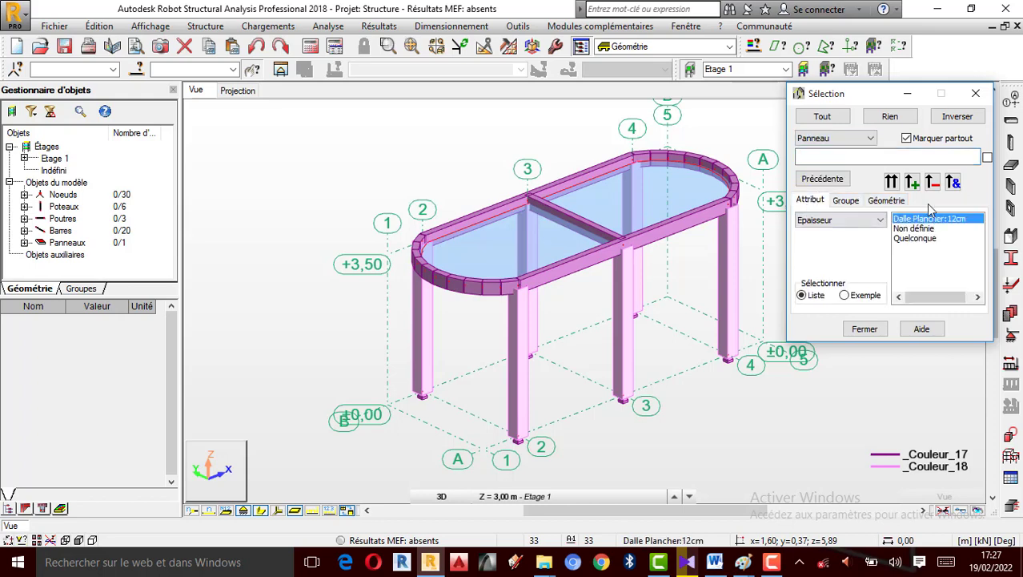
left_click(913, 183)
Step: Apply the Dalle Plancher:12cm thickness to the selected floor panel and close the Epaisseurs EF and Sélection dialogs
left_click_drag(865, 94, 336, 75)
left_click(1009, 313)
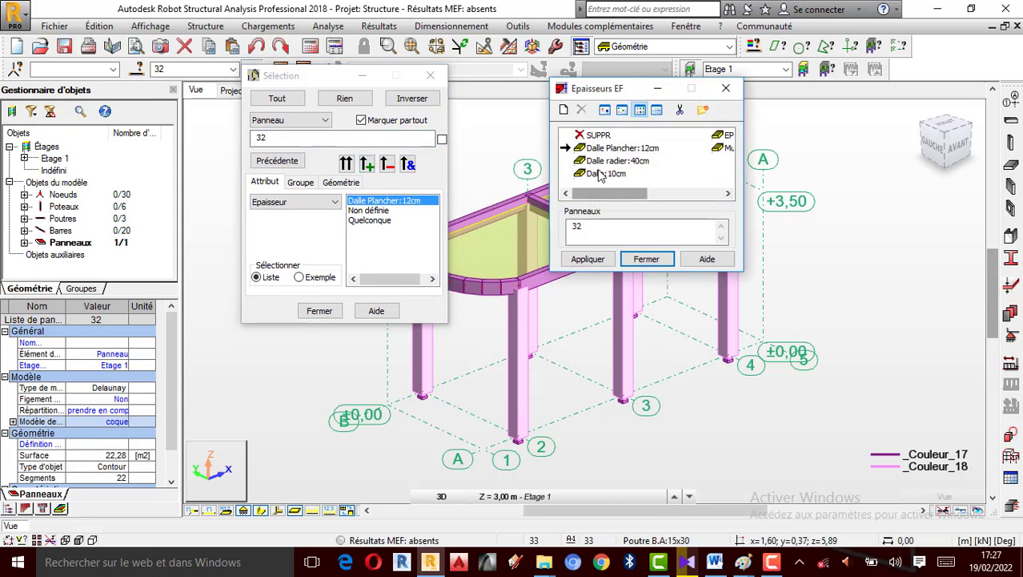
left_click(618, 149)
left_click(587, 259)
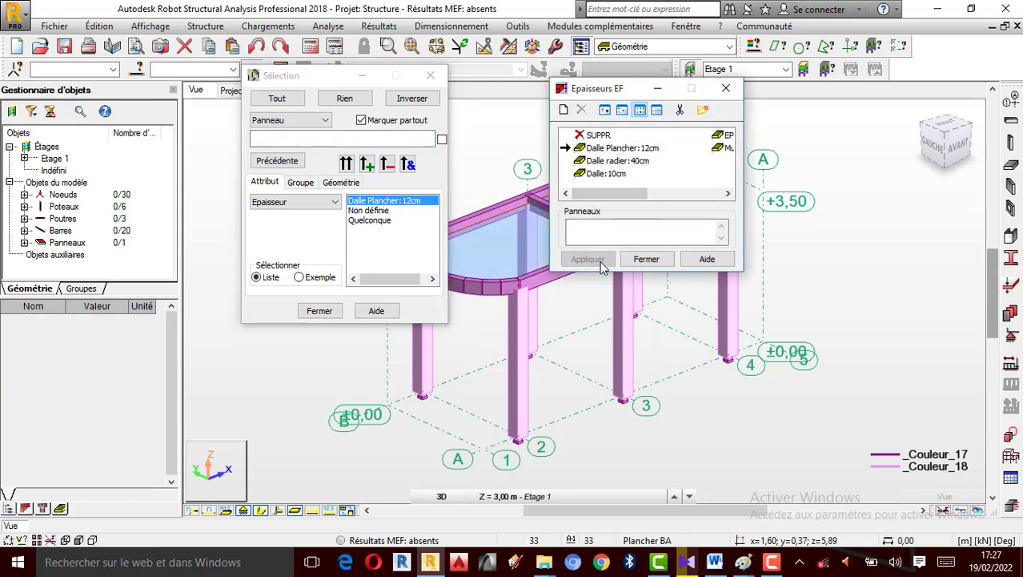
key("Escape")
left_click(319, 311)
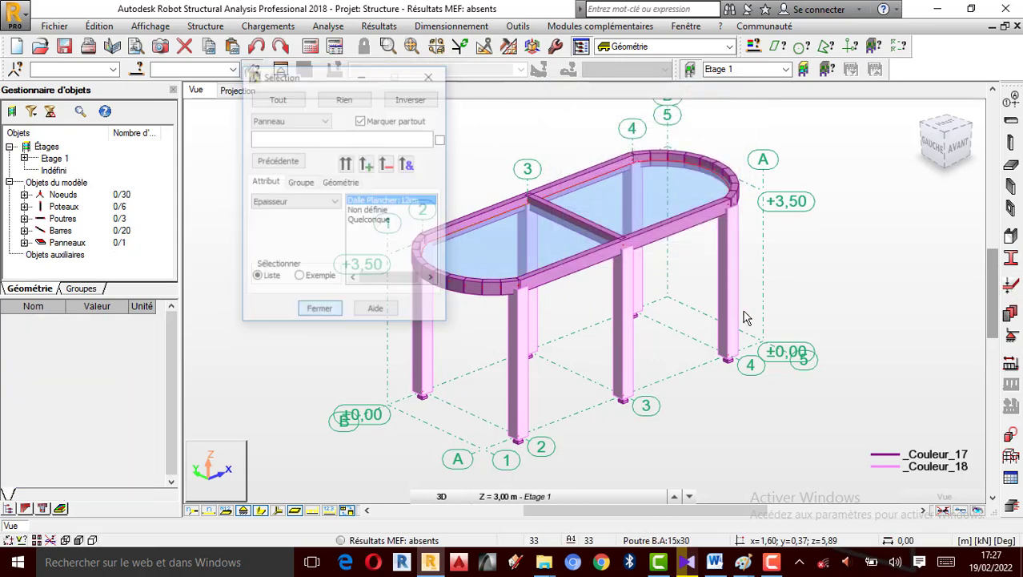
Step: Turn the panel thickness display (Epaisseur des panneaux) off and back on in the Panneaux / EF attributes of the 3D view
right_click(779, 267)
left_click(817, 422)
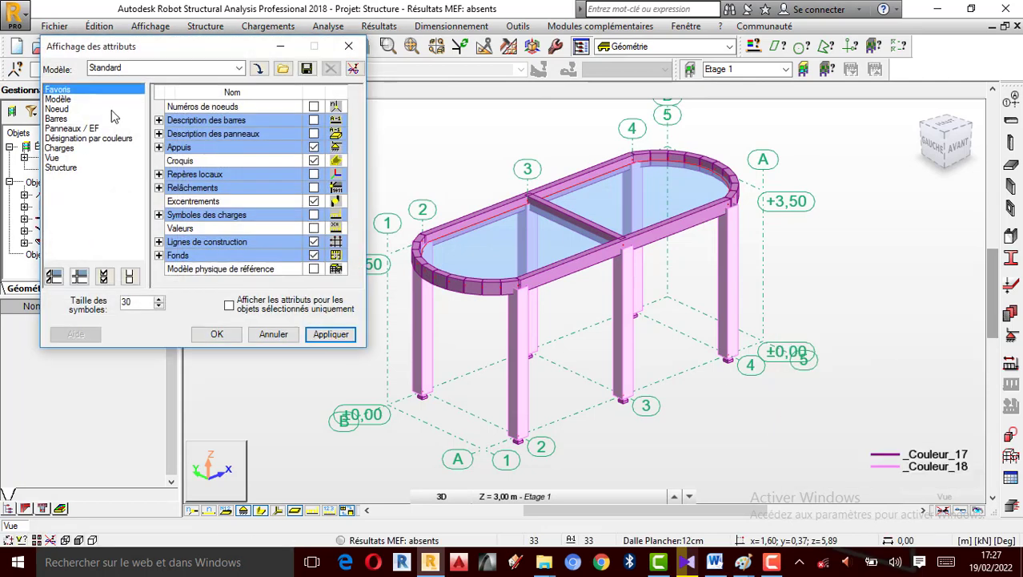
left_click(80, 128)
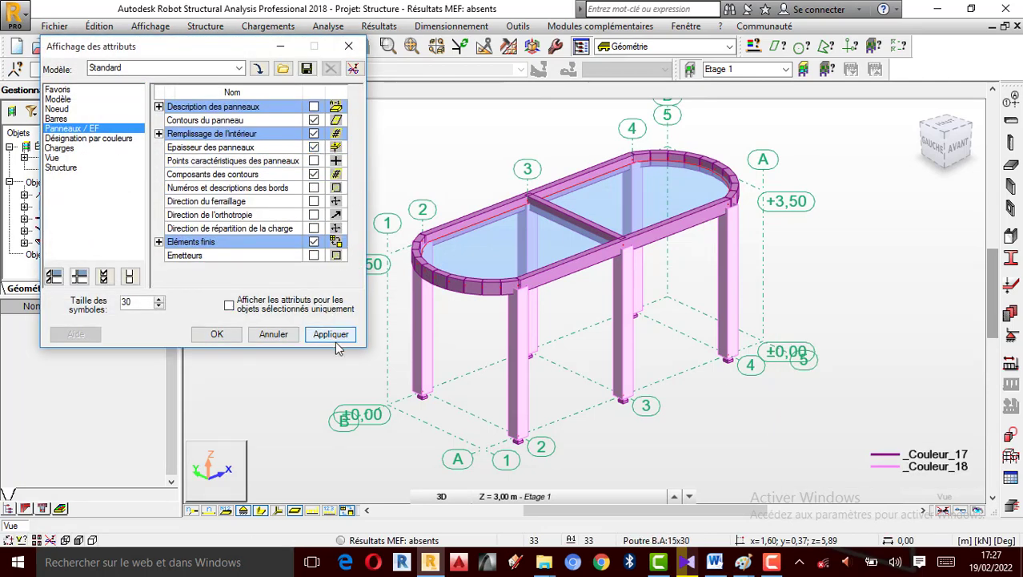
left_click(313, 148)
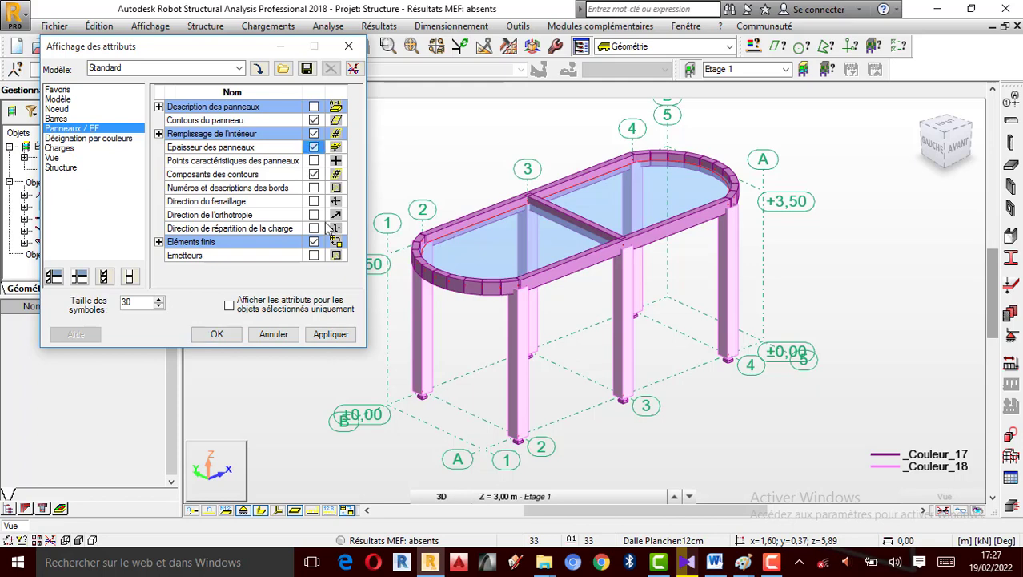
left_click(338, 342)
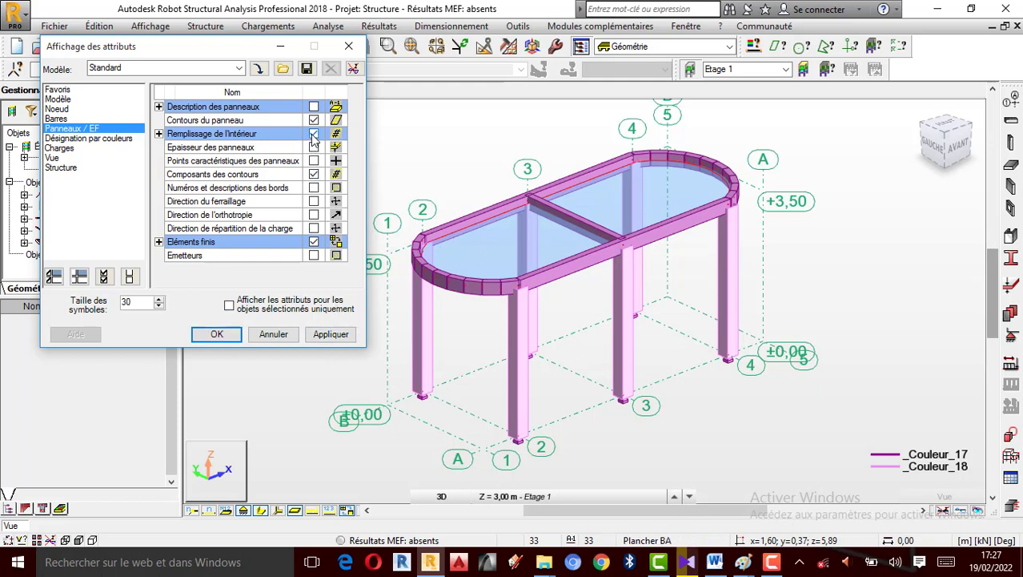
left_click(313, 148)
left_click(331, 335)
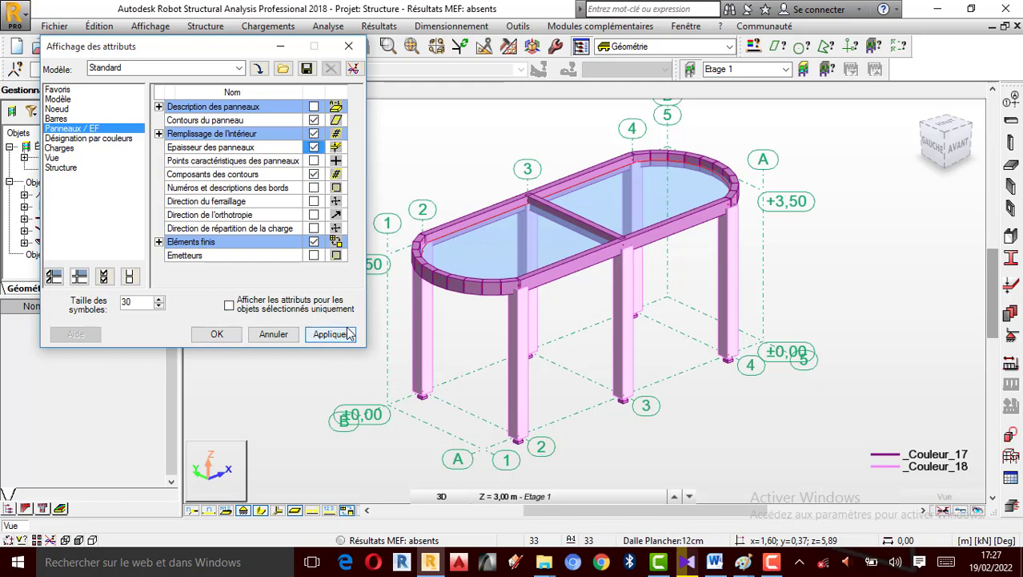
left_click(348, 45)
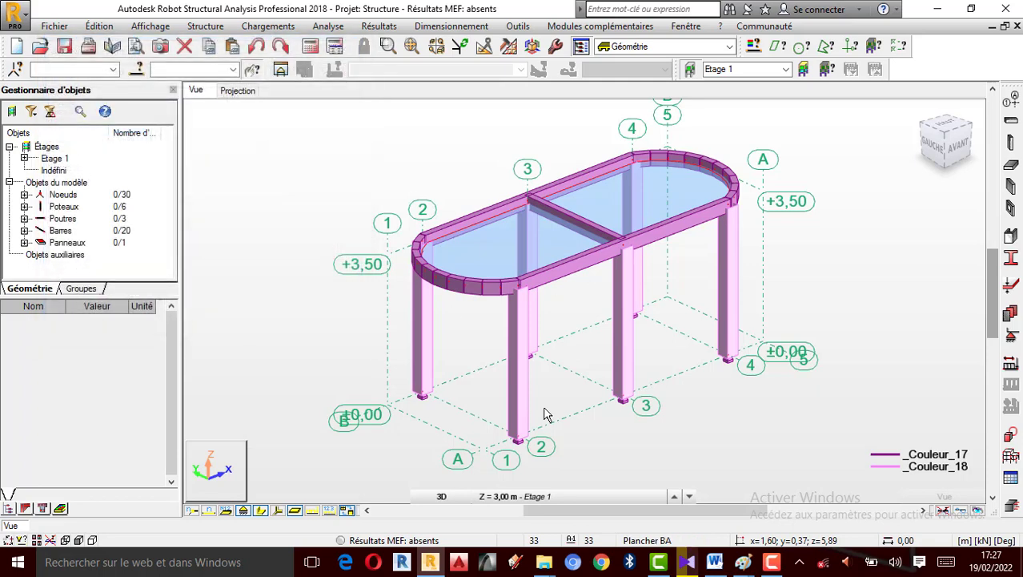
scroll(628, 305, "up", 1)
scroll(610, 350, "down", 1)
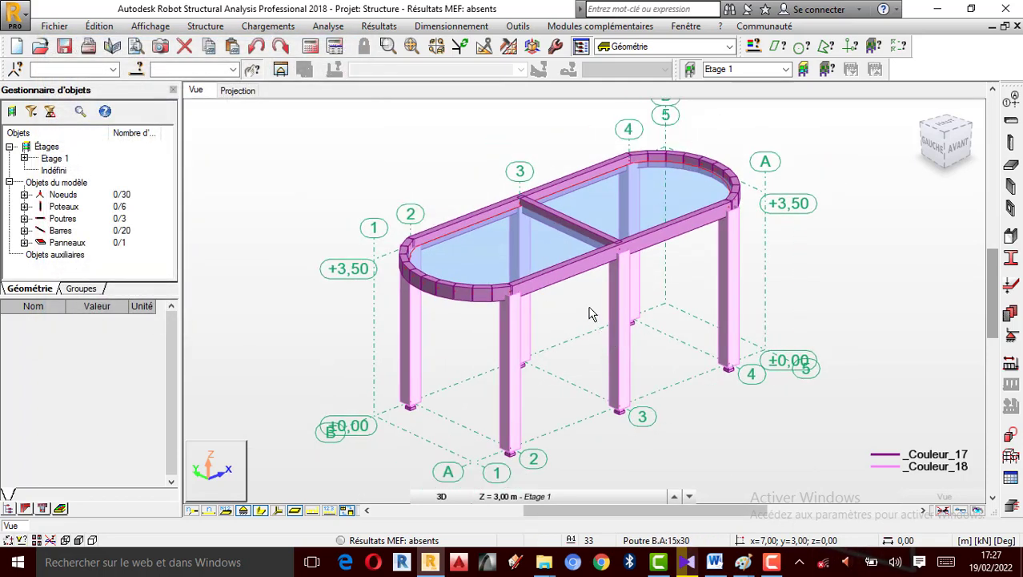
left_click(776, 565)
left_click(458, 199)
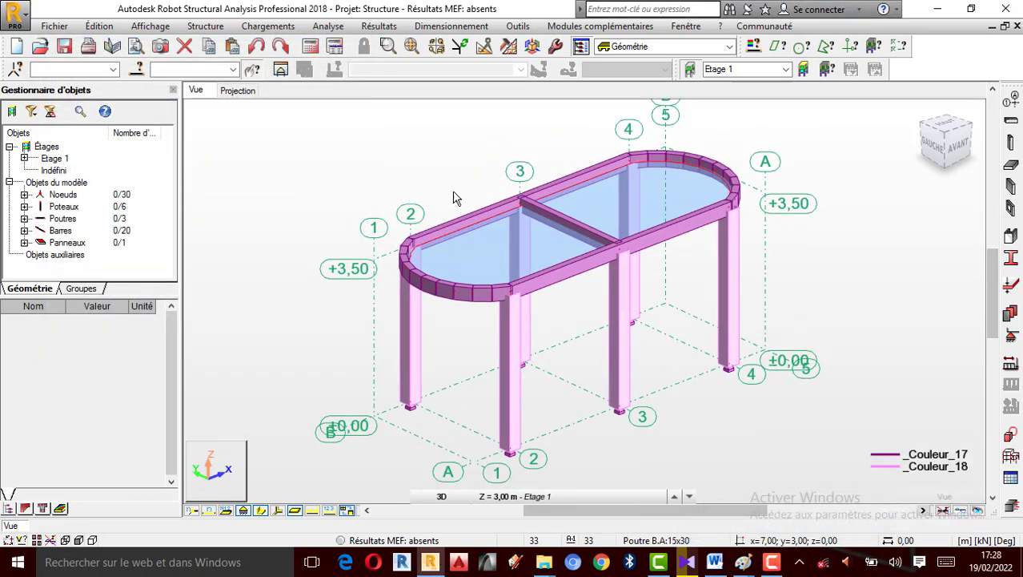
scroll(474, 231, "up", 1)
scroll(504, 253, "down", 1)
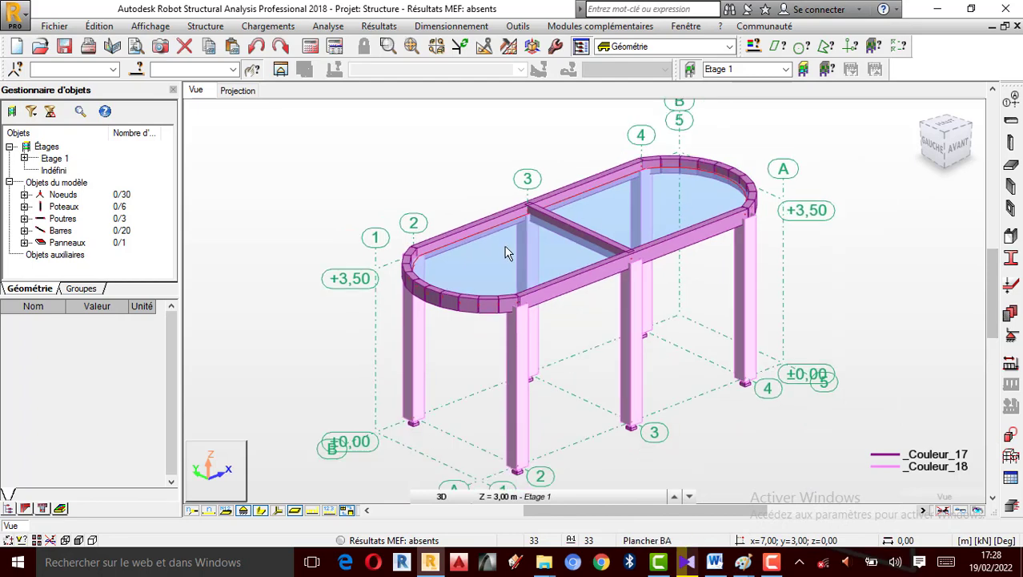
Step: Select the whole structure and split its long straight beams at their intersections with the middle columns on axis 3
key("ctrl+a")
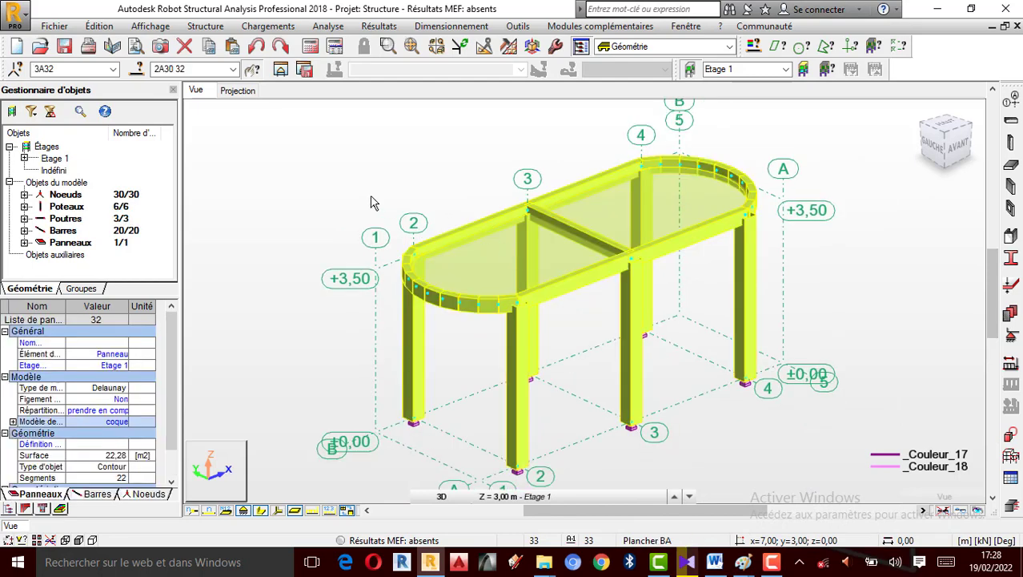
left_click(99, 26)
left_click(158, 297)
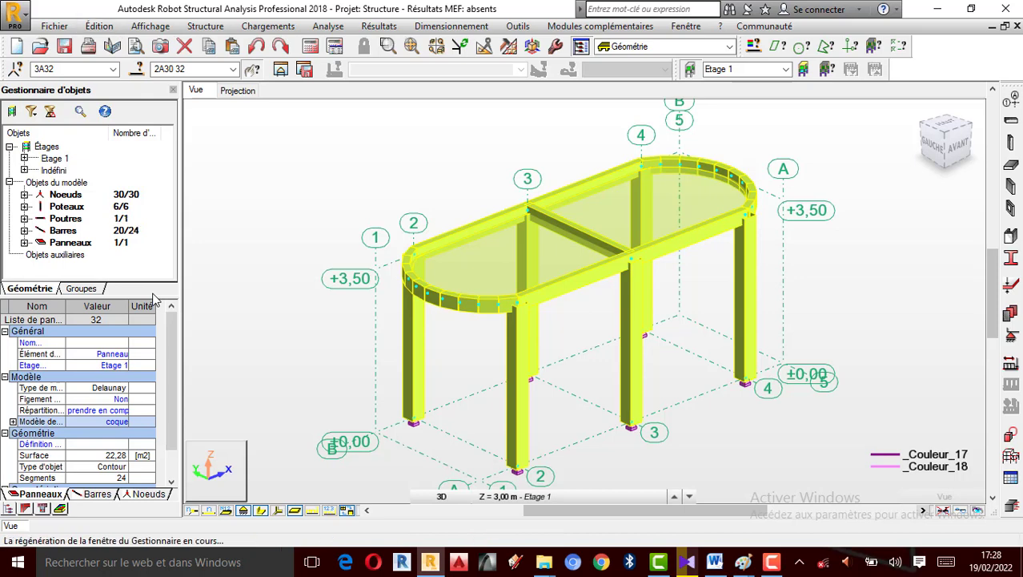
left_click(323, 157)
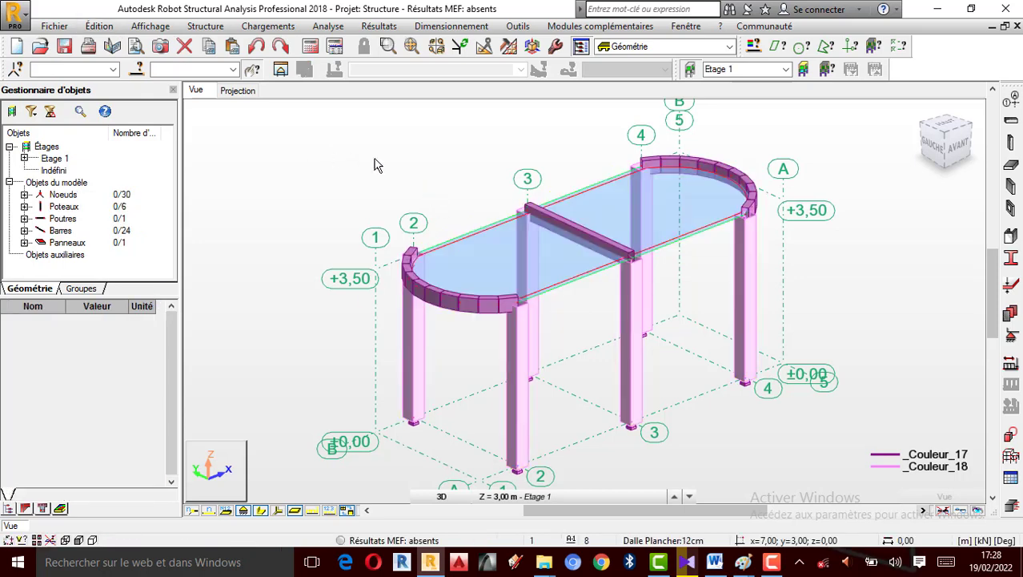
scroll(623, 272, "up", 3)
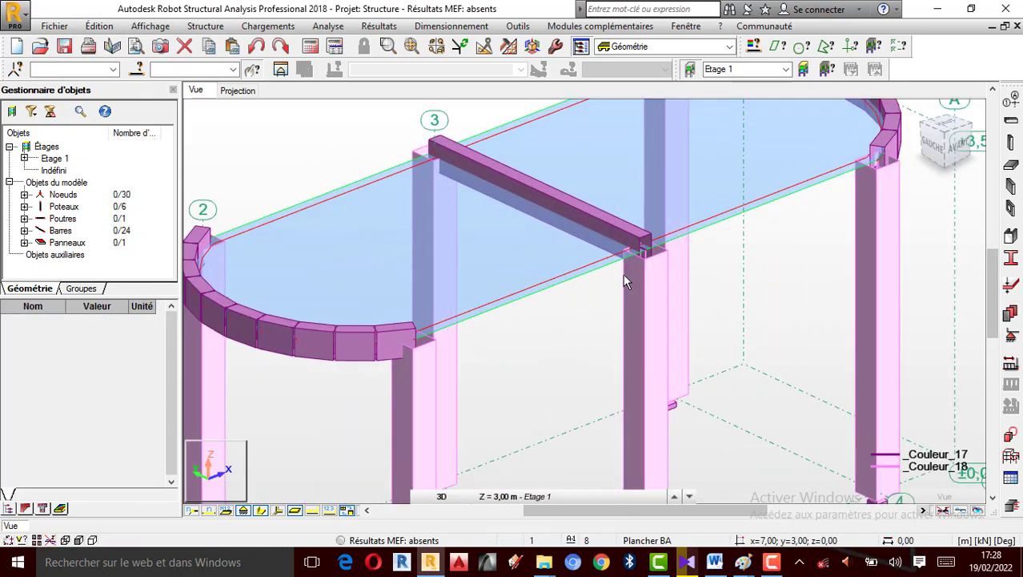
scroll(623, 273, "down", 3)
scroll(534, 253, "up", 1)
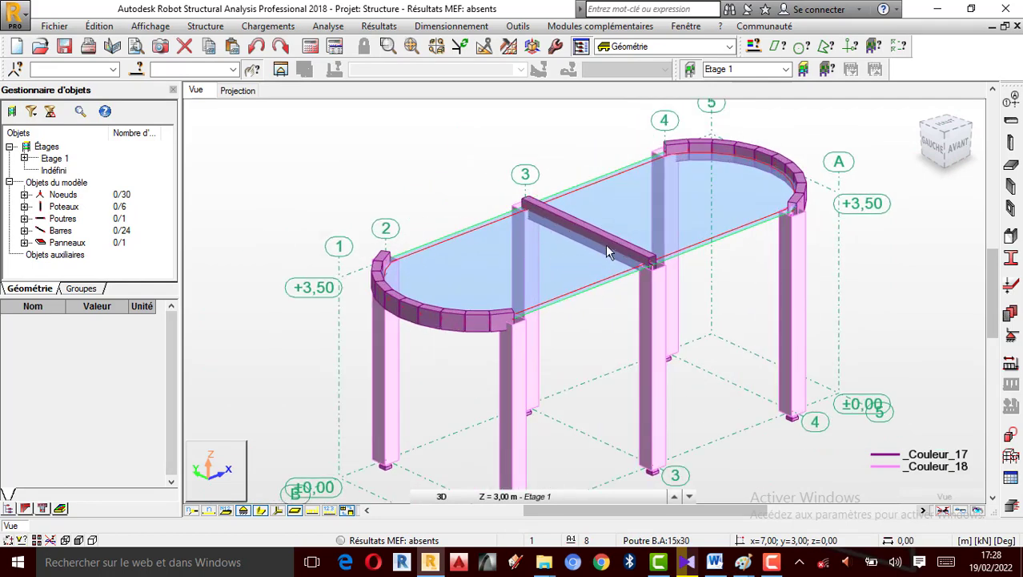
Step: Return from the plan projection to the 3D view of the whole frame
left_click(772, 561)
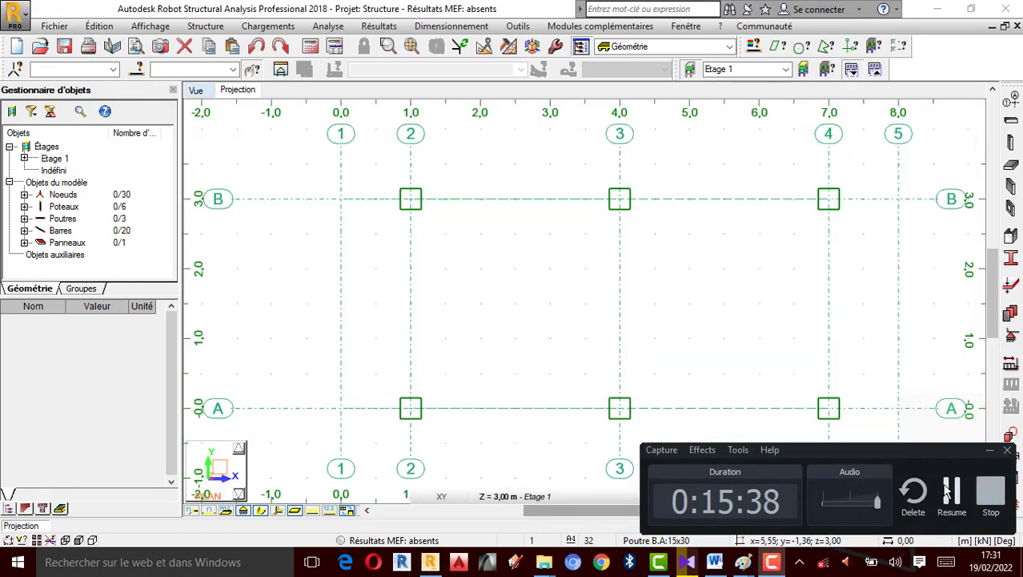
left_click(949, 492)
left_click(195, 91)
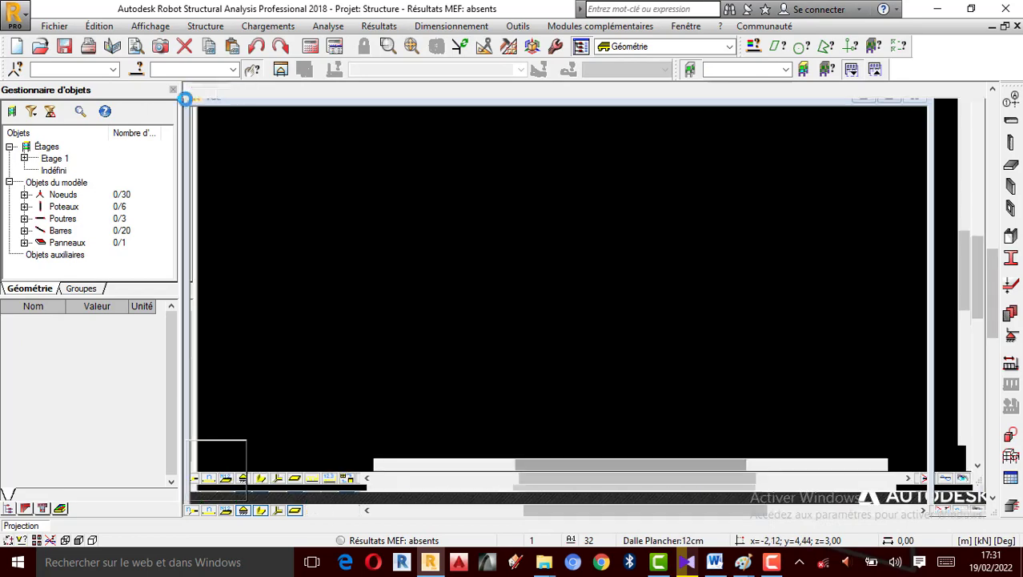
scroll(585, 305, "down", 2)
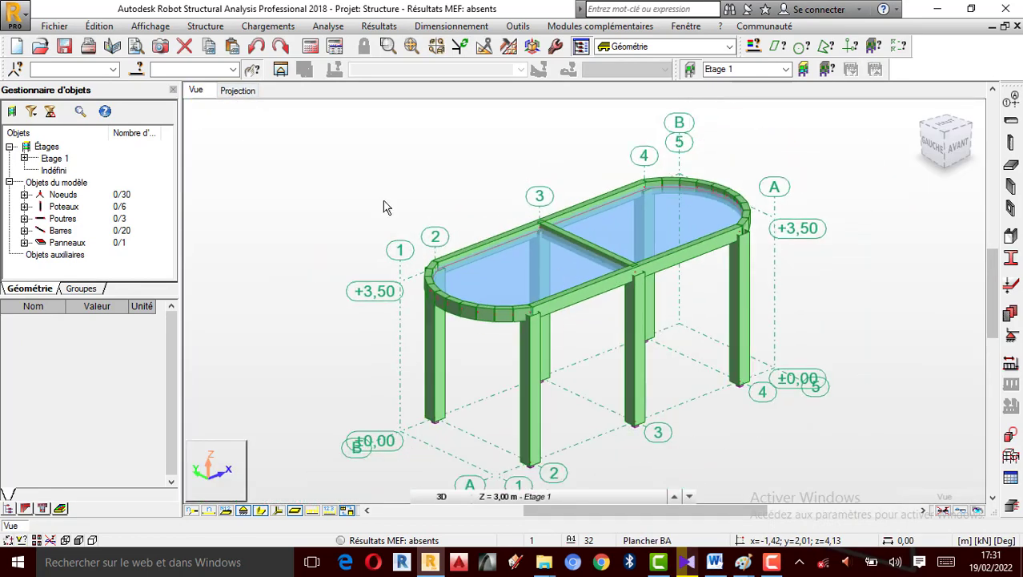
Step: Enable the colour legend of sections (Profilés - légende par couleurs) in the Désignation par couleurs attributes of the 3D view
right_click(287, 203)
left_click(329, 361)
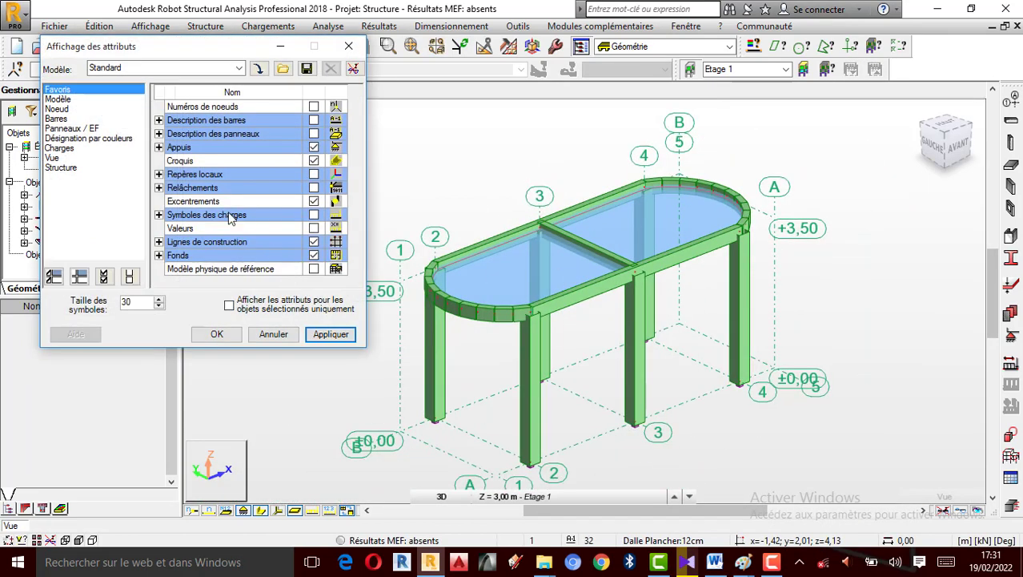
left_click(80, 138)
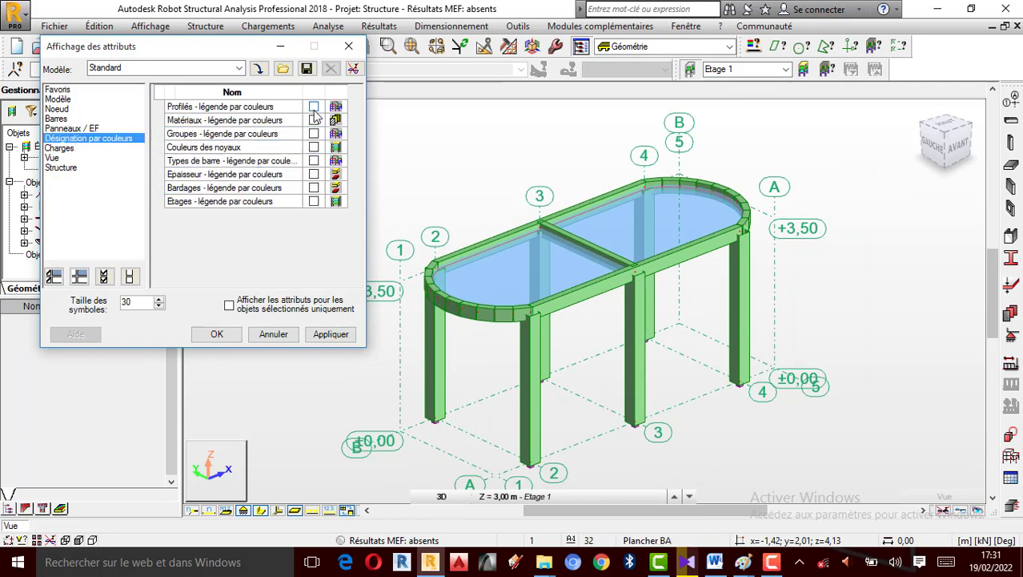
left_click(313, 107)
left_click(331, 334)
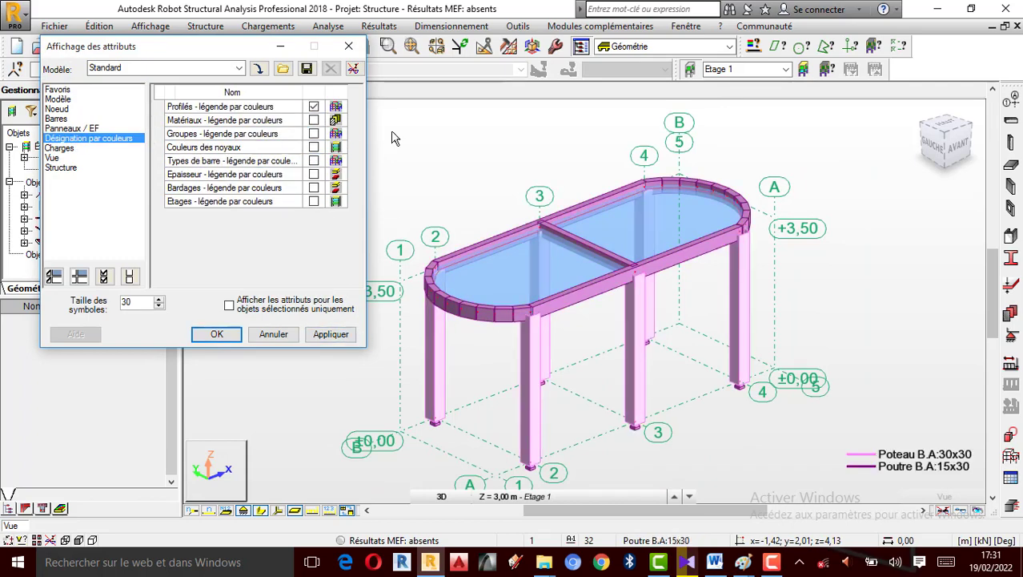
left_click(348, 46)
scroll(466, 179, "up", 2)
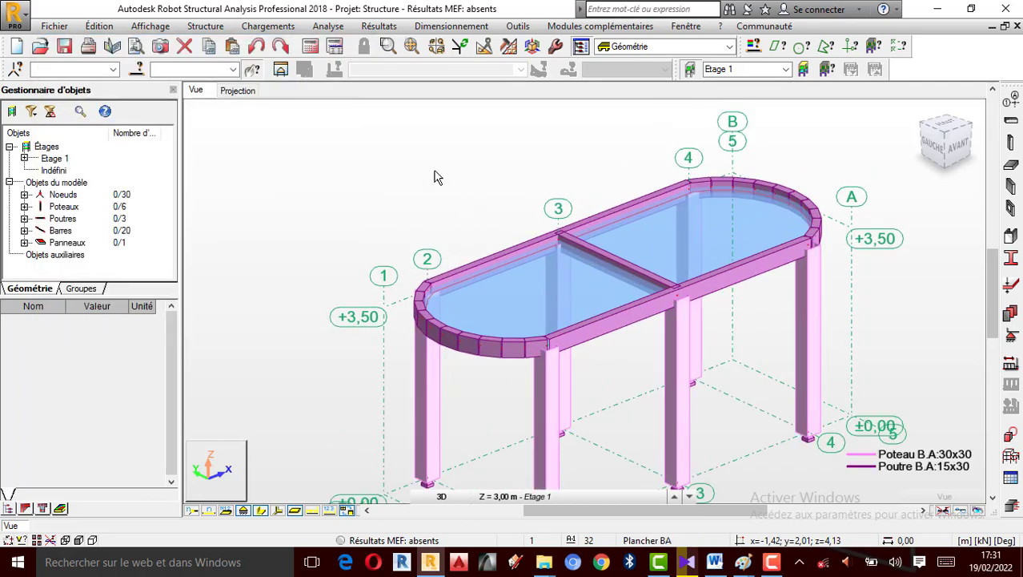
scroll(429, 175, "down", 2)
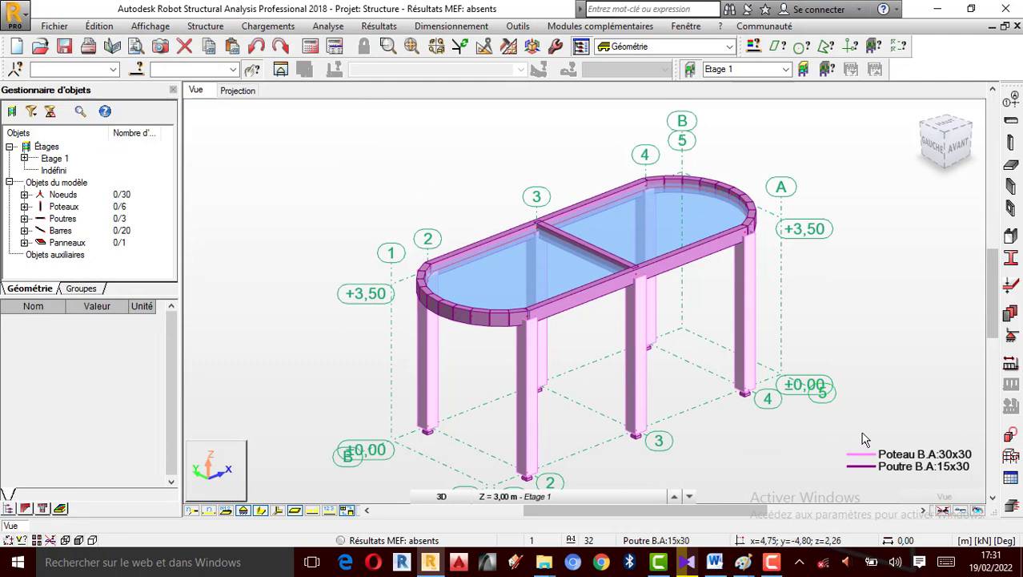
Step: Disable the colour legend of sections (Profilés - légende par couleurs) in the Désignation par couleurs attributes of the 3D view
right_click(878, 256)
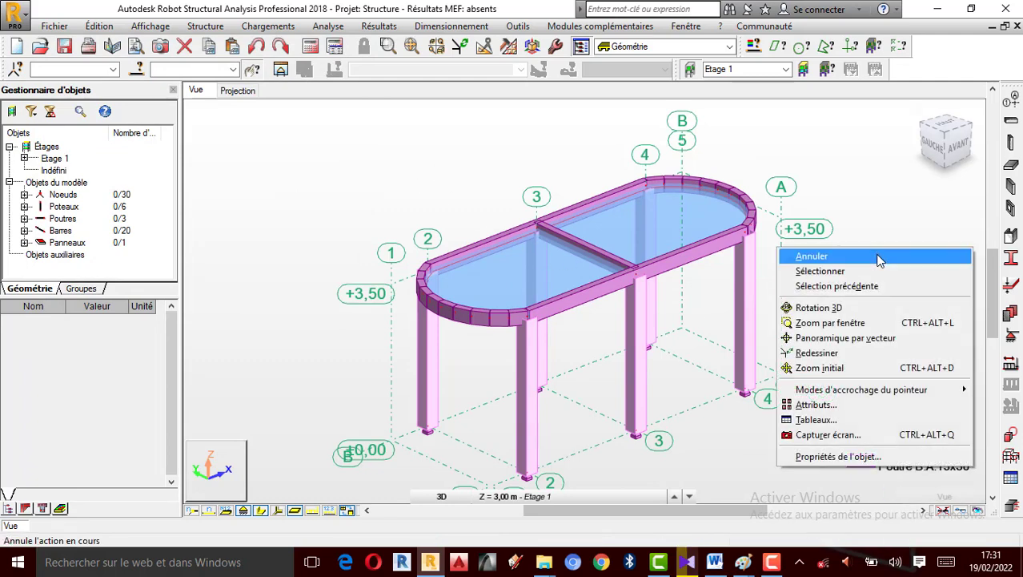
left_click(816, 404)
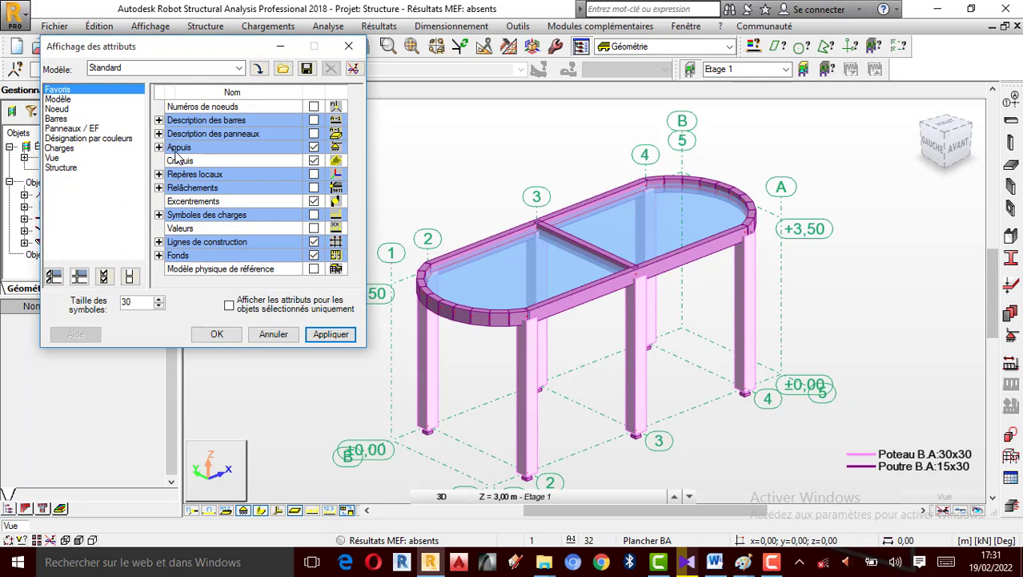
left_click(88, 138)
left_click(315, 108)
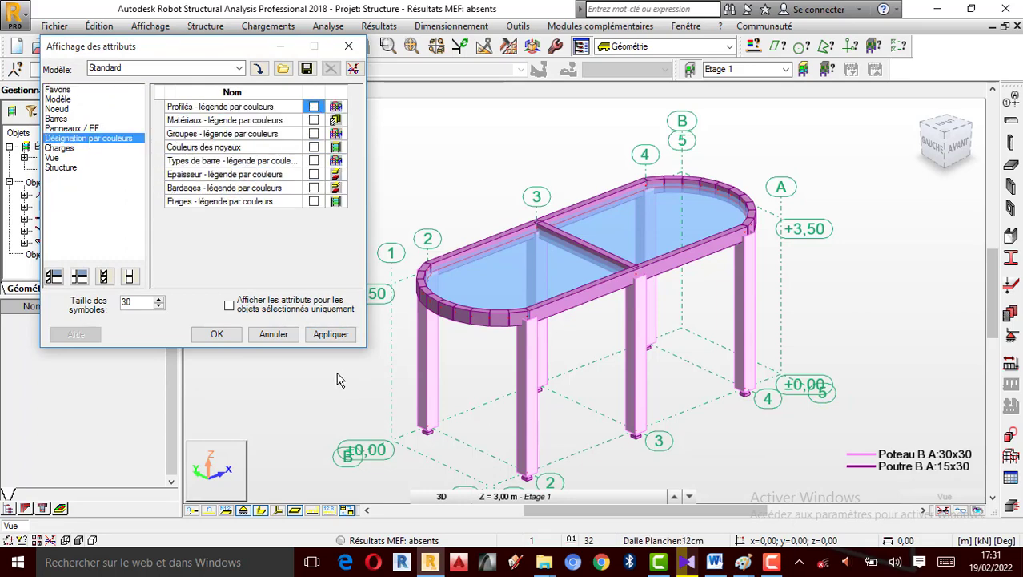
left_click(331, 334)
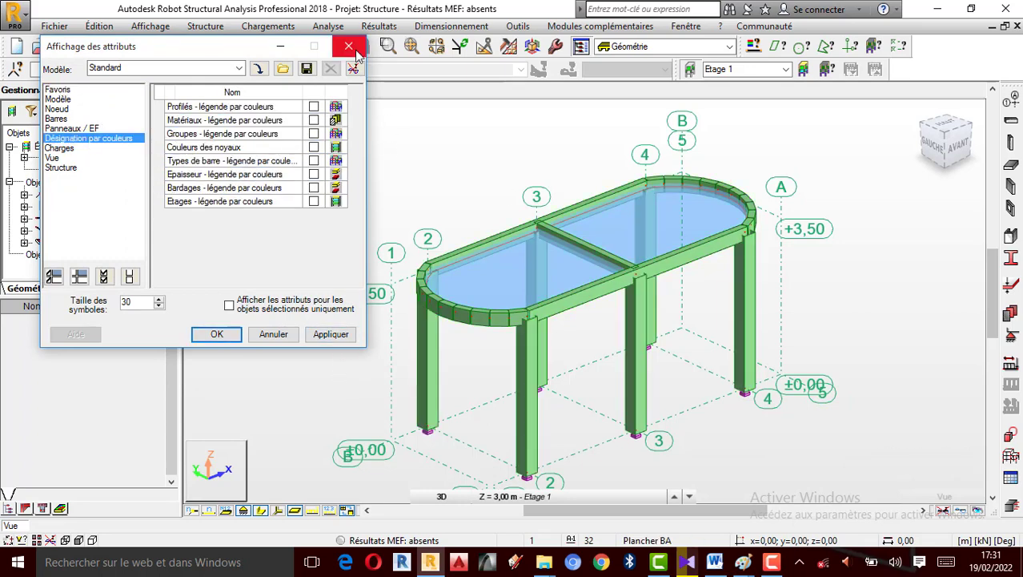
left_click(350, 48)
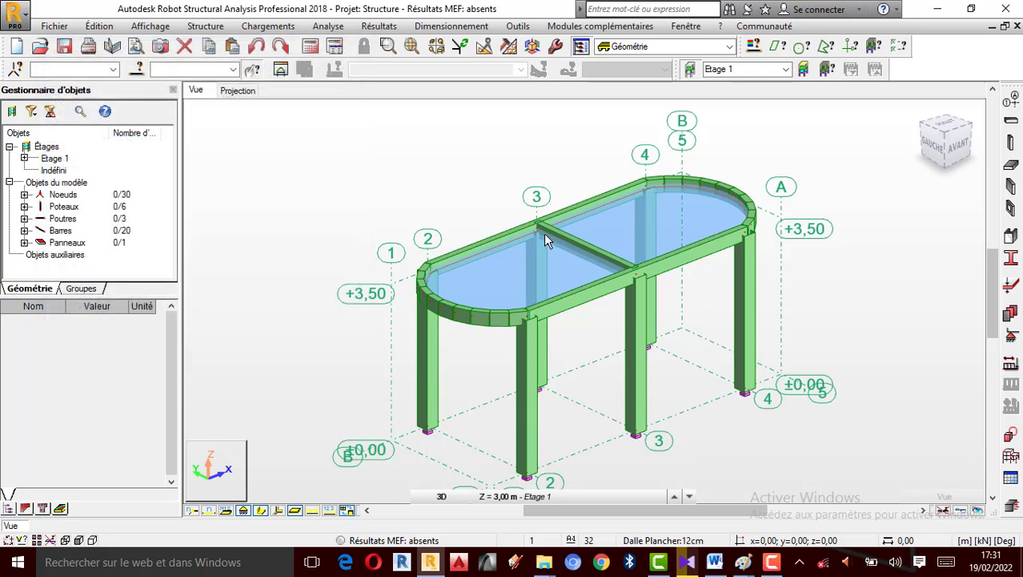
Step: Create two permanent load cases of sub-nature poids propre, named Poids Propre and Revetement
scroll(543, 234, "down", 1)
scroll(566, 277, "up", 1)
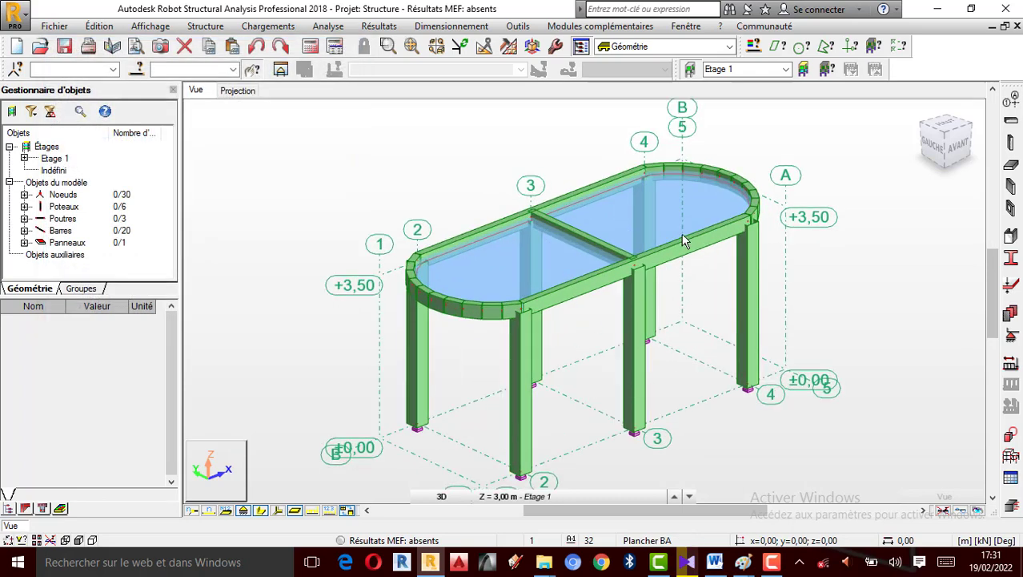
left_click(1011, 368)
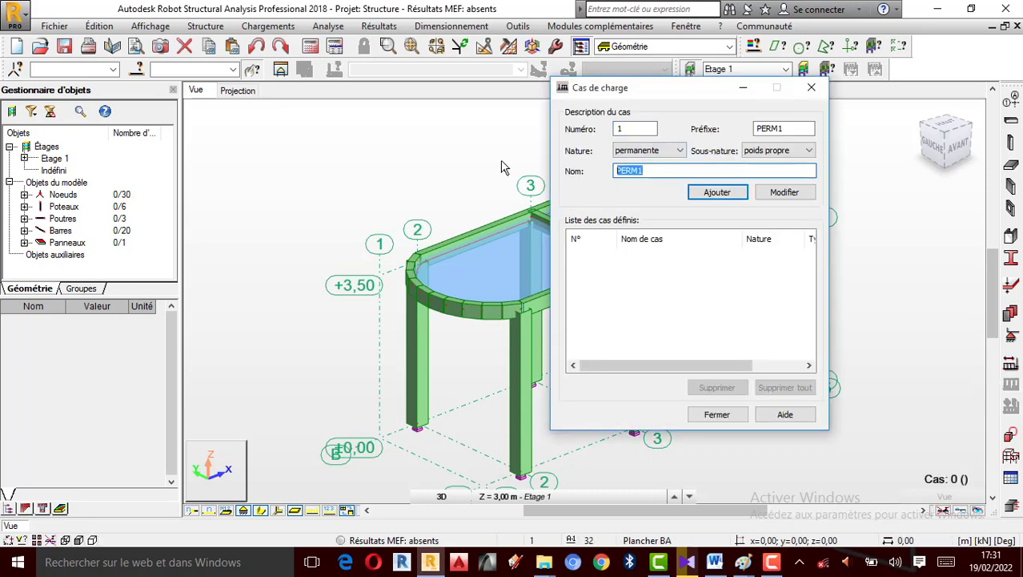
type("Poi")
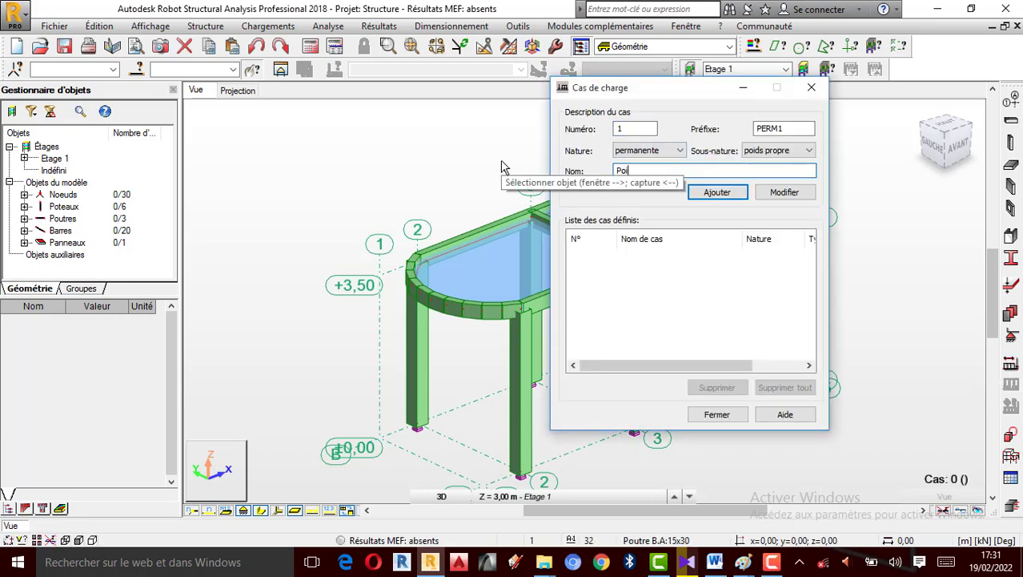
type("ds Prop")
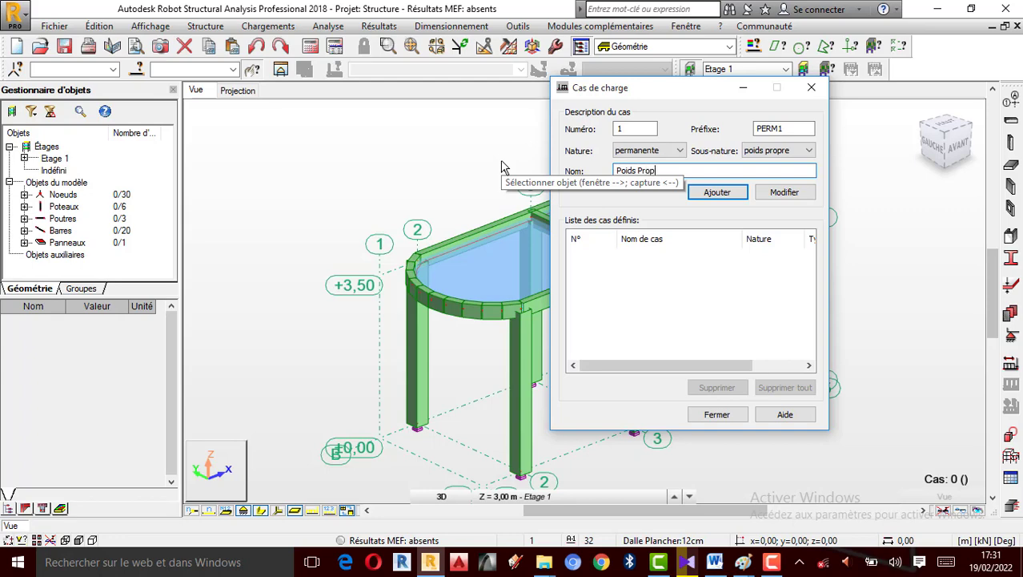
type("re")
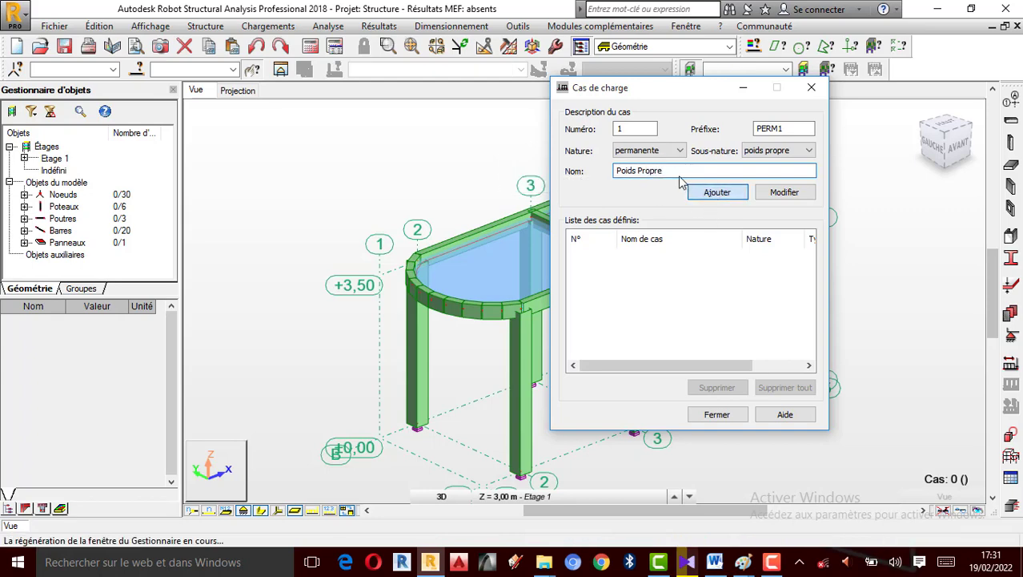
left_click(713, 192)
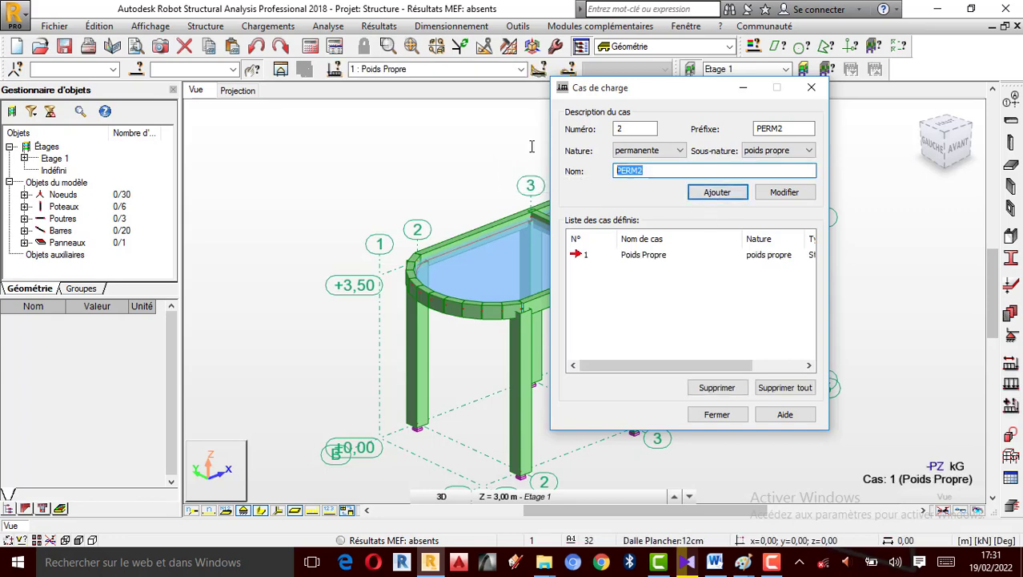
type("Revetement")
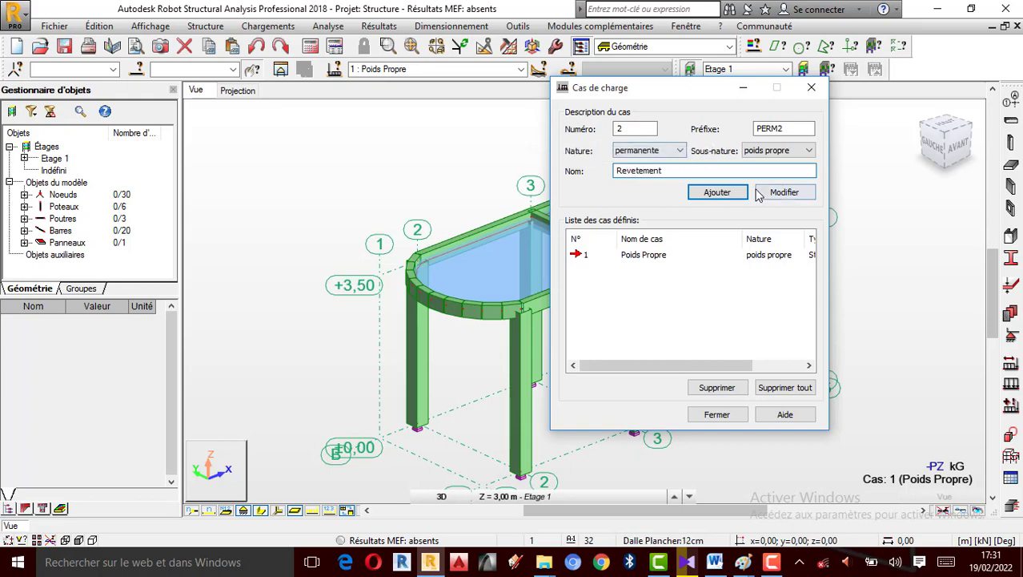
left_click(732, 197)
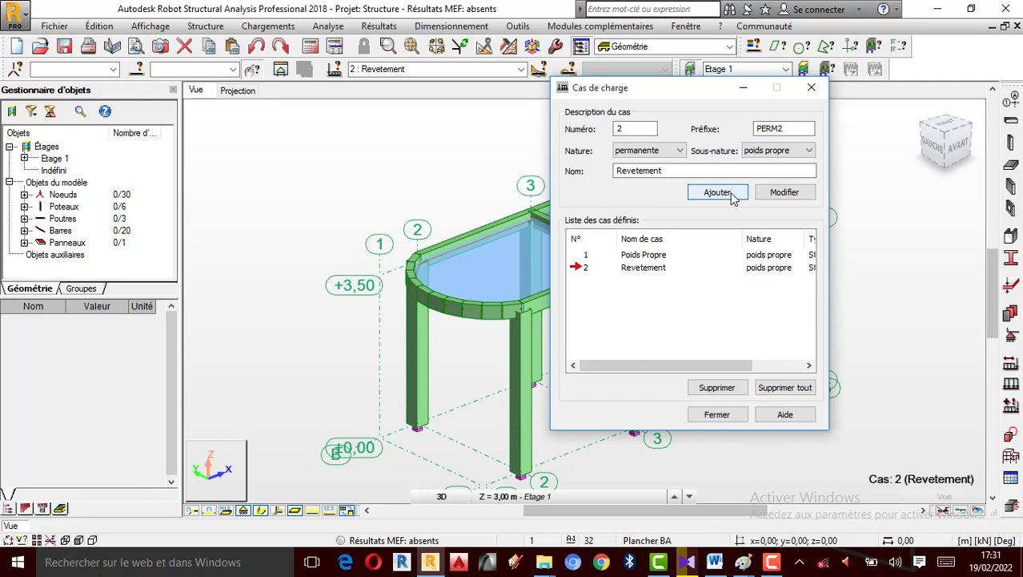
Step: Add a third load case named Q Exploitation with the nature d'exploitation
left_click(649, 150)
left_click(641, 173)
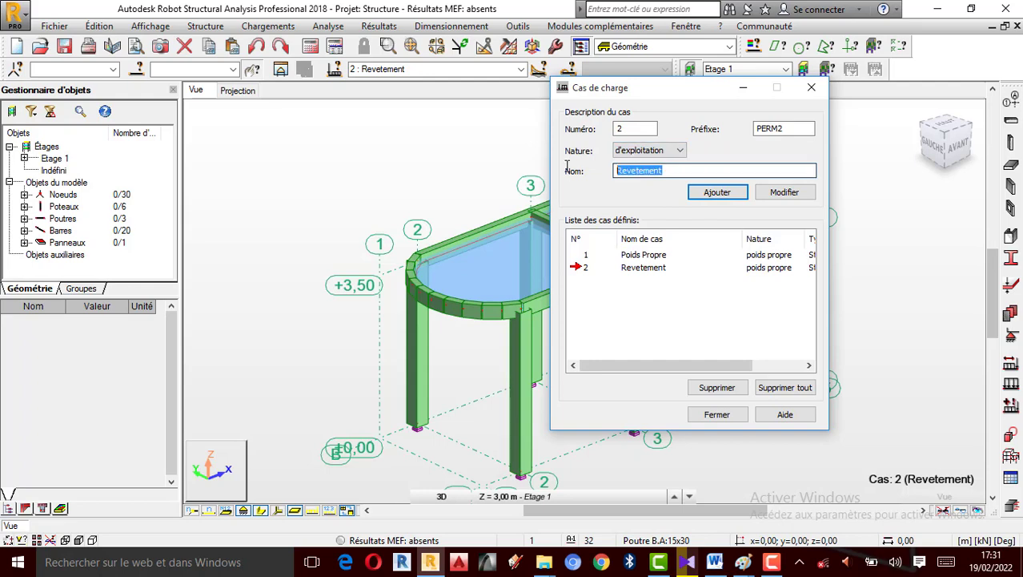
type("Q E")
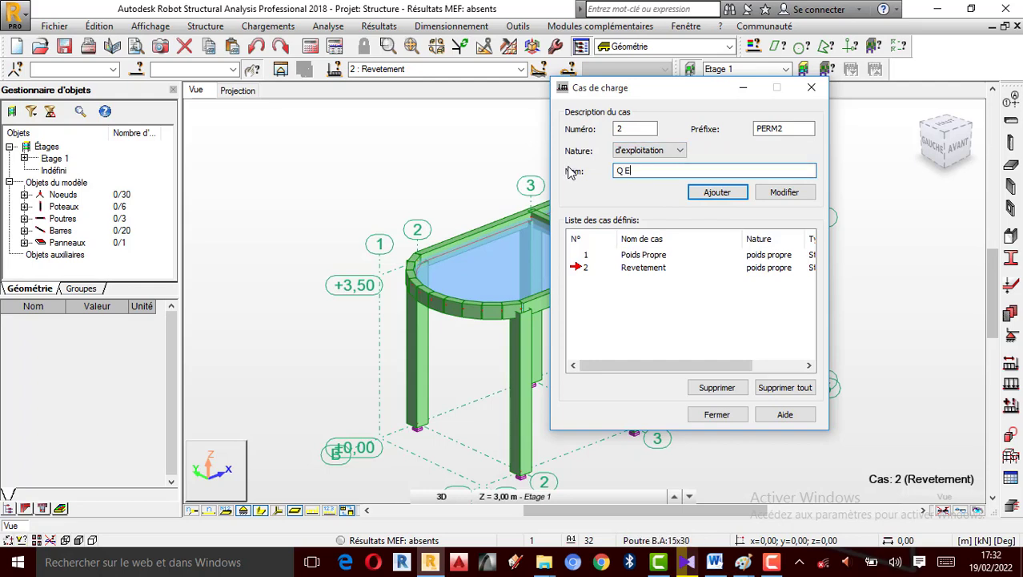
type("xploitat")
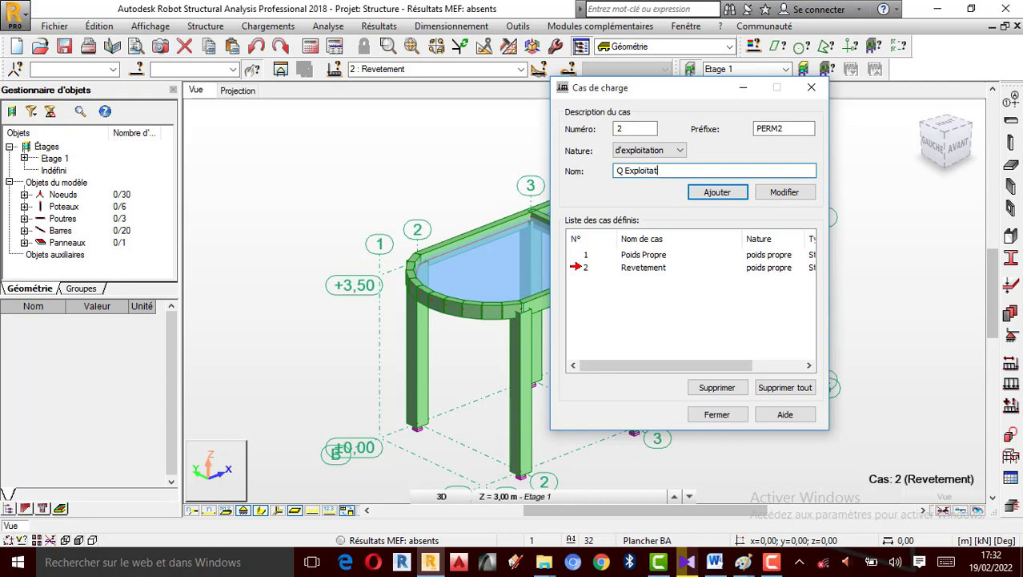
type("ion")
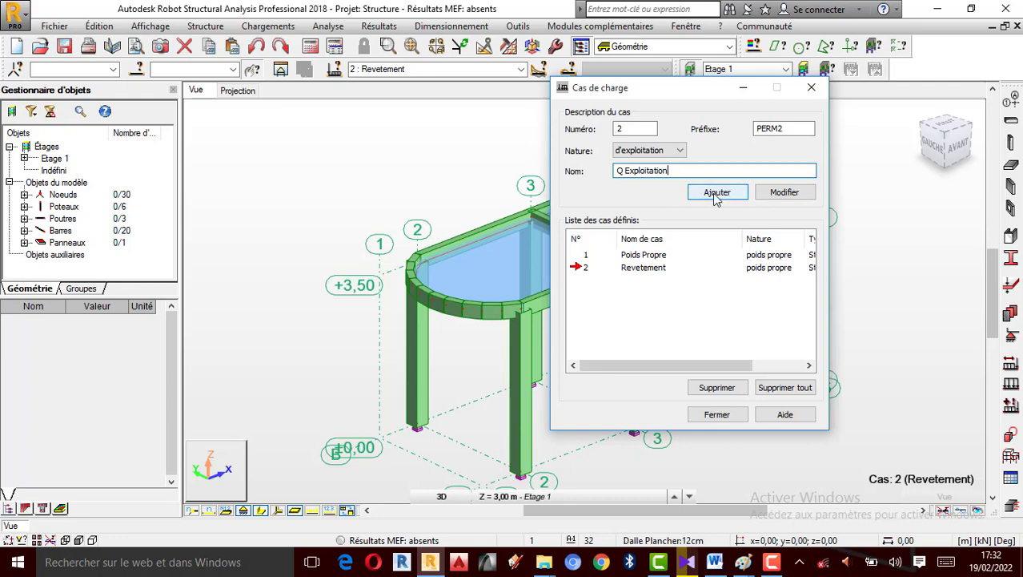
left_click(714, 200)
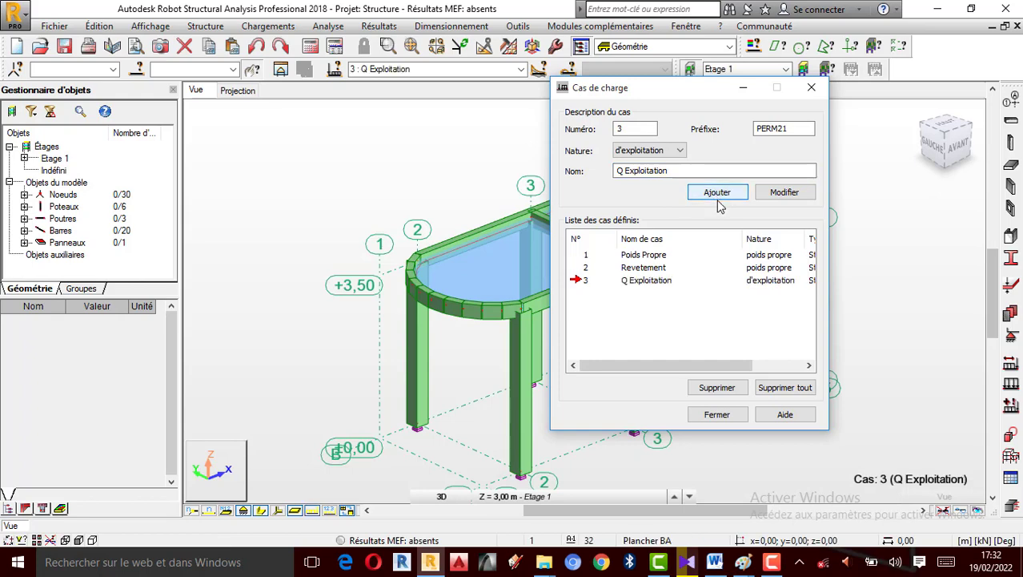
Step: Add a fourth load case named Etancheité with permanent nature and sub-nature poids propre, and finish the load case definition
left_click(672, 150)
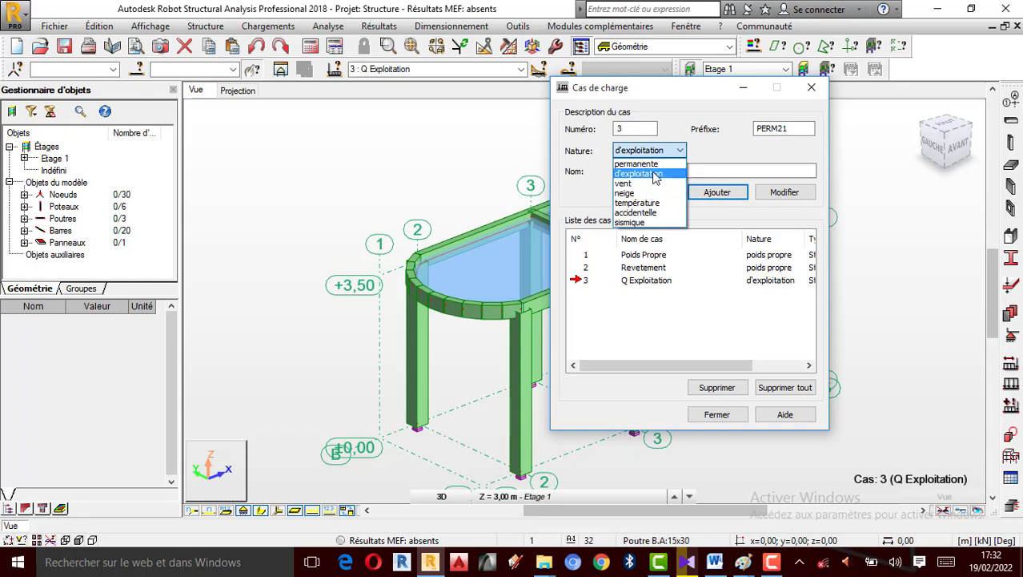
left_click(637, 164)
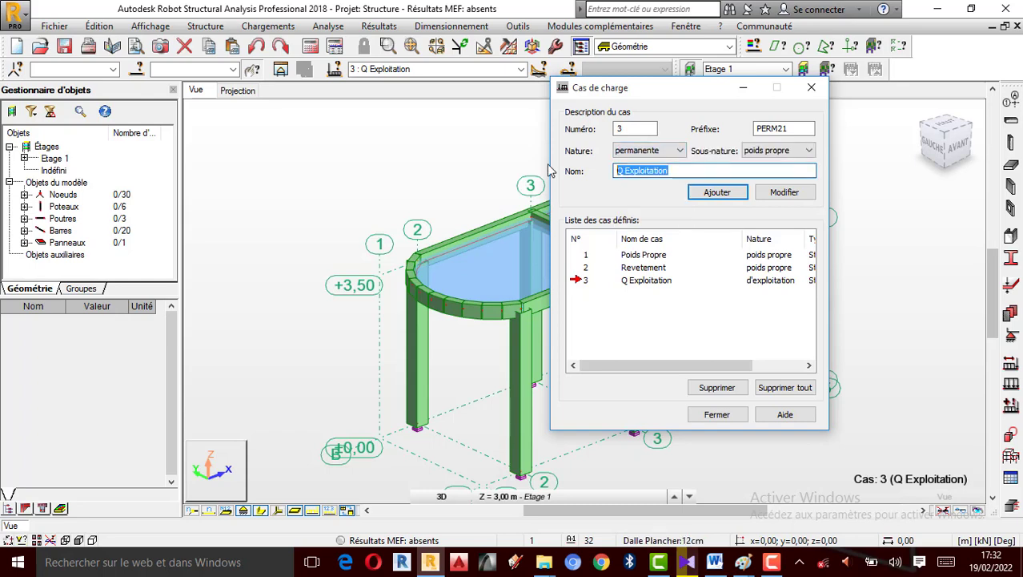
type("Etancheité")
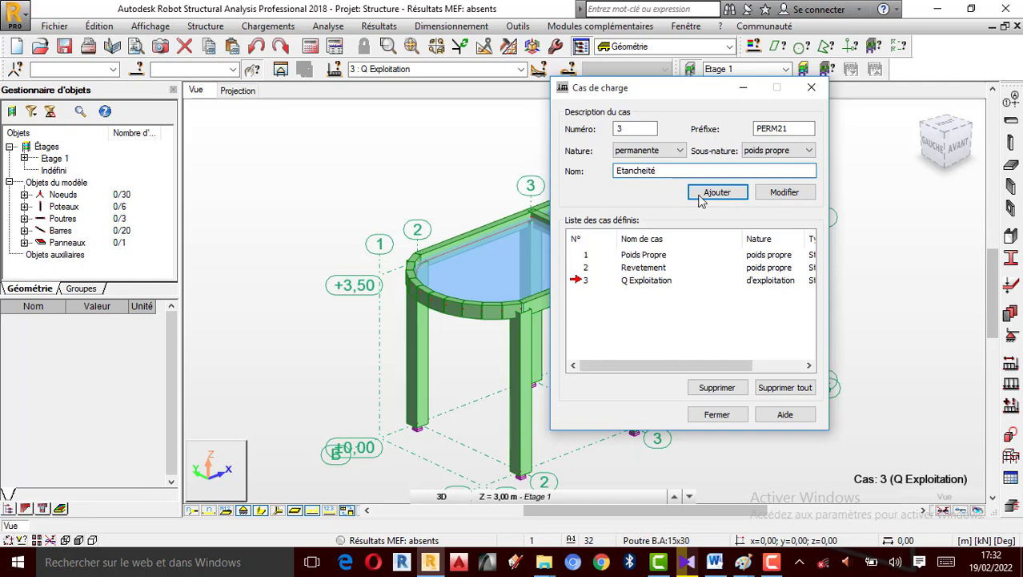
left_click(706, 195)
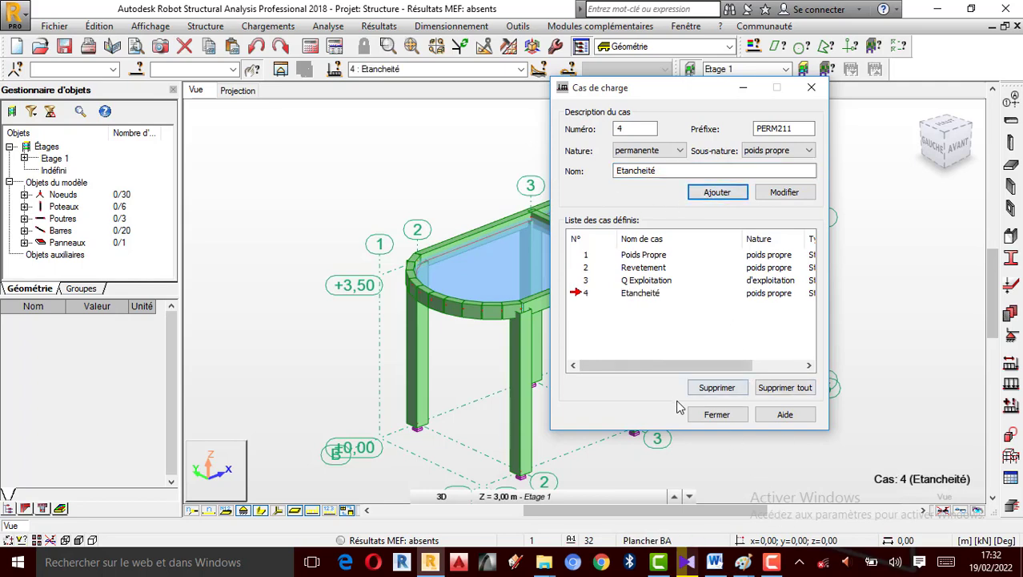
left_click(718, 414)
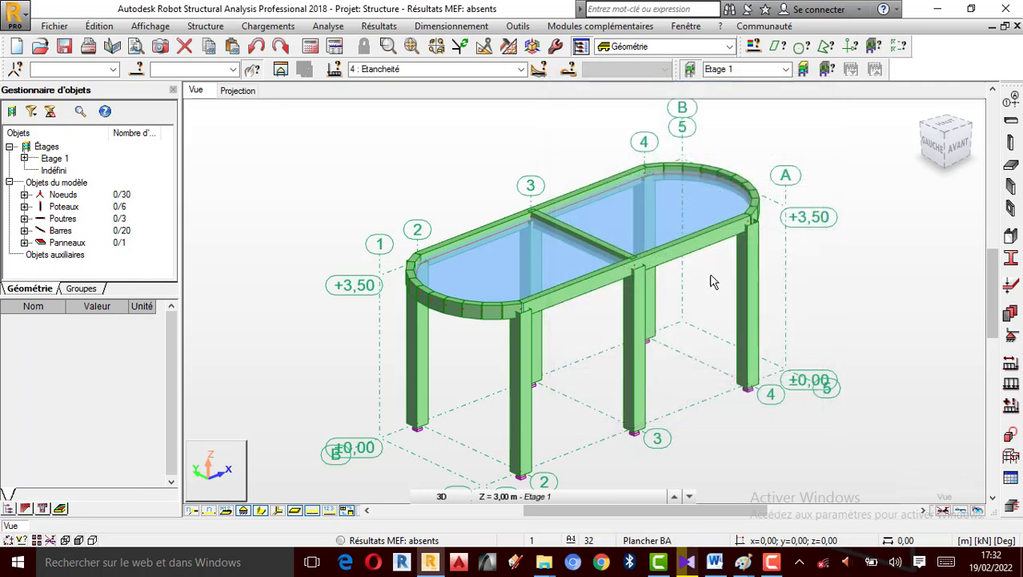
Step: Make case 2 Revetement active and define a uniform surface load of -1.32 kPa along global X
left_click(518, 69)
left_click(418, 94)
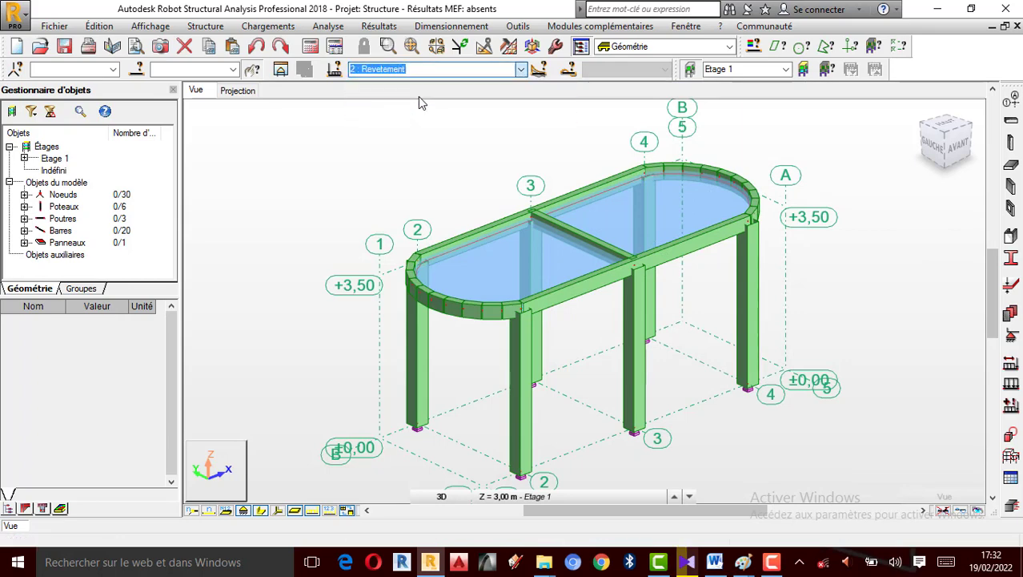
left_click(1013, 385)
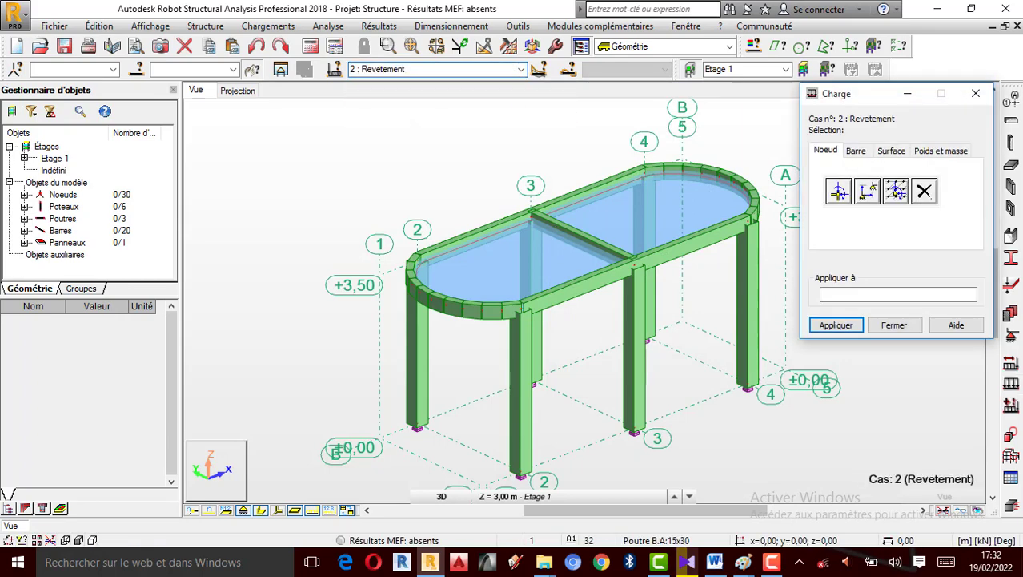
left_click(894, 152)
left_click(841, 193)
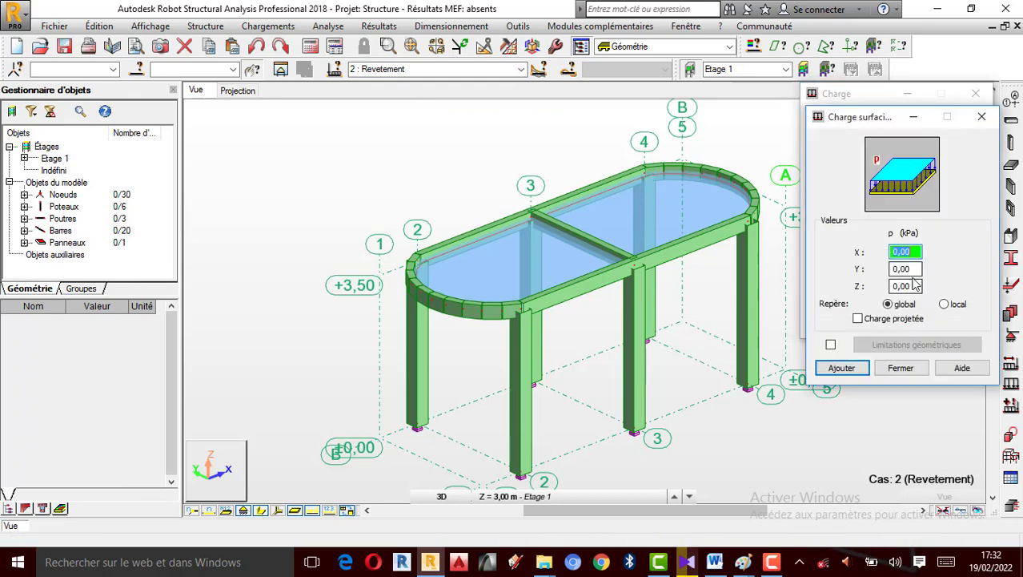
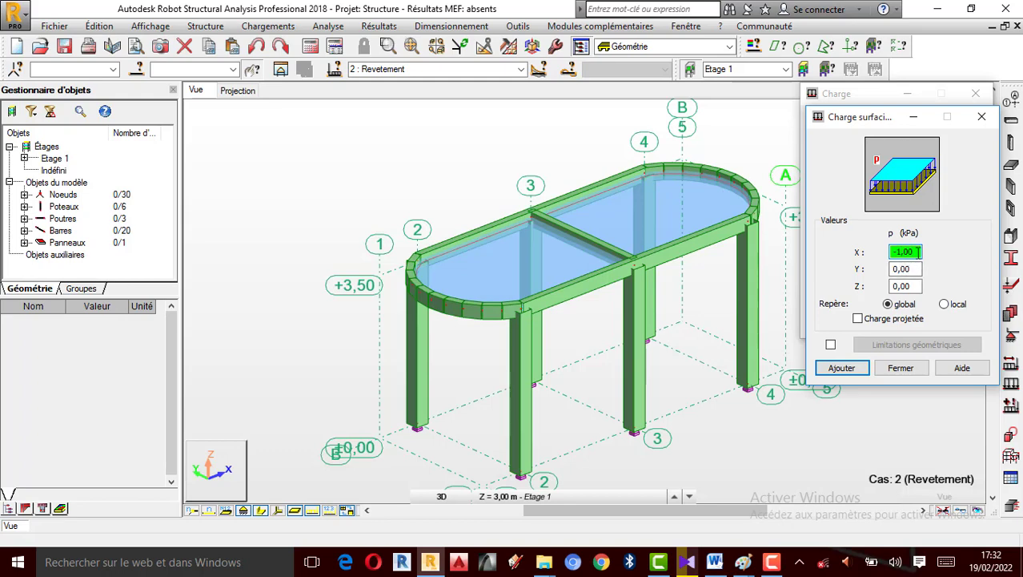
left_click(847, 370)
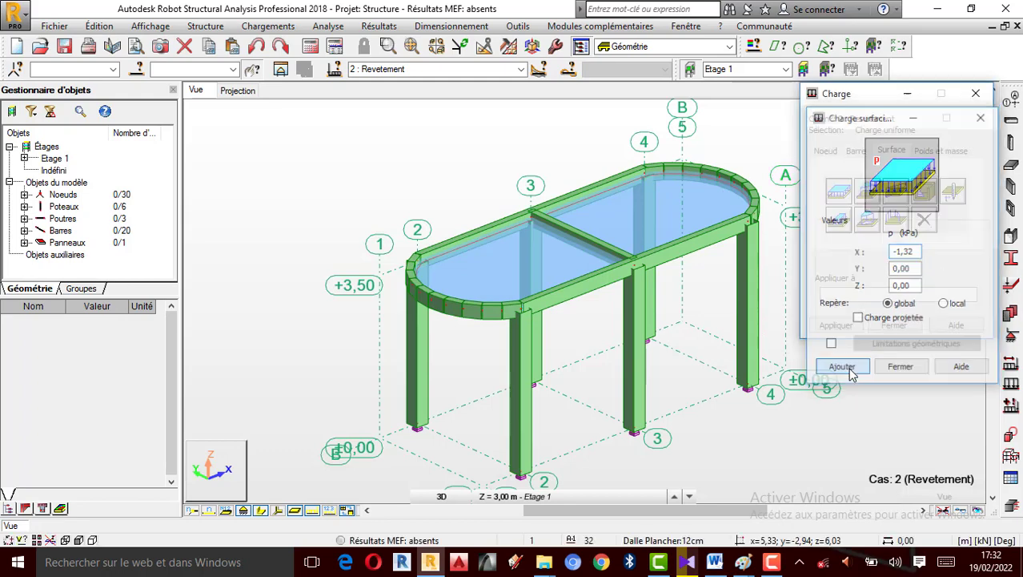
Step: Select the panel with the thickness Dalle Plancher:12cm and apply the defined surface load to it
left_click(750, 46)
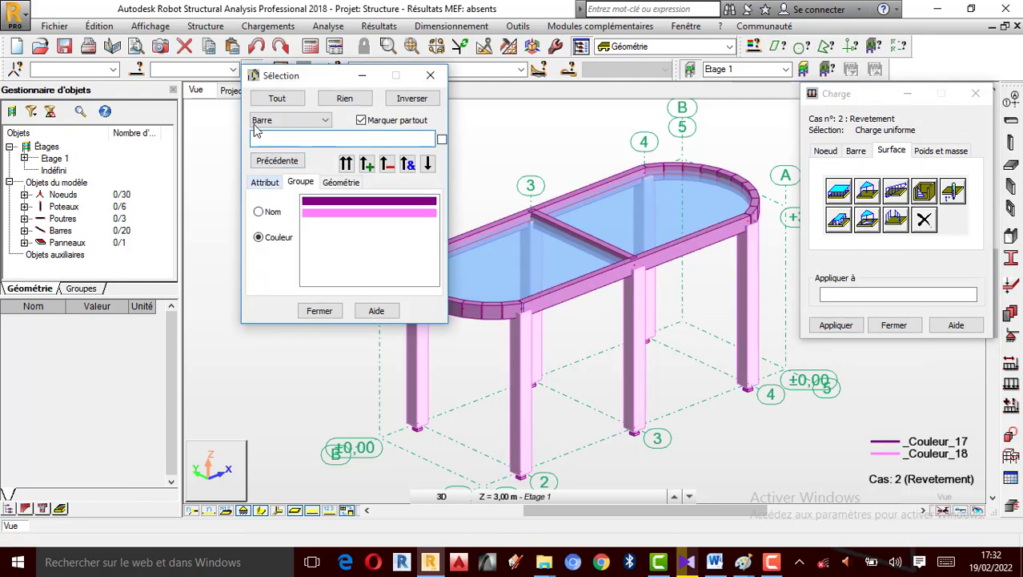
left_click(262, 183)
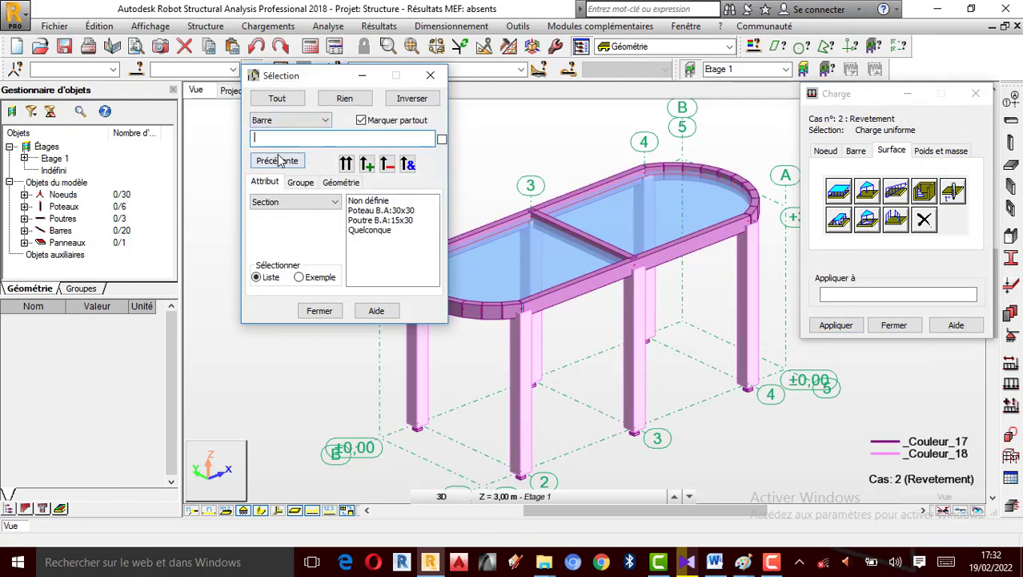
left_click(287, 120)
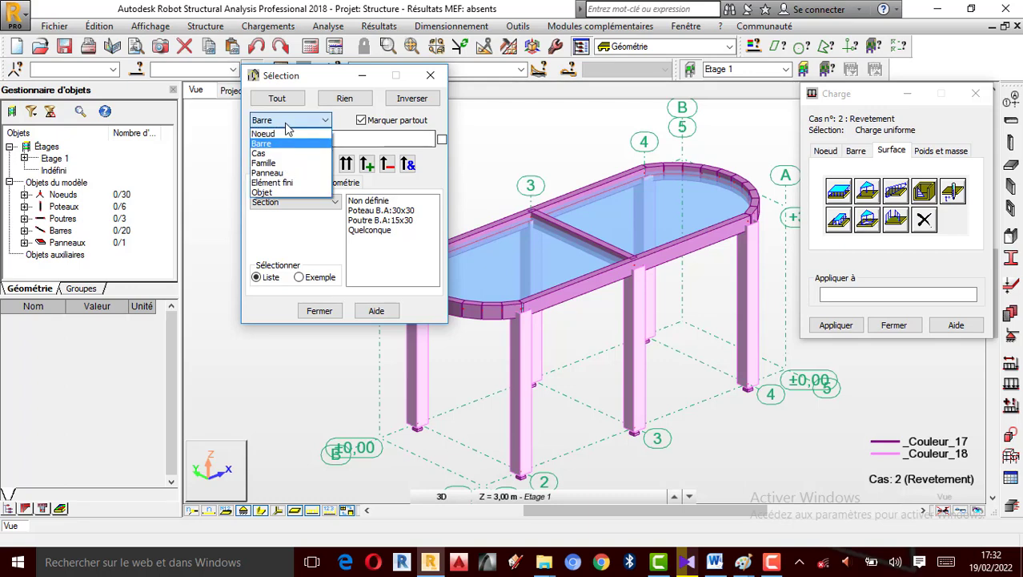
left_click(272, 173)
left_click(376, 200)
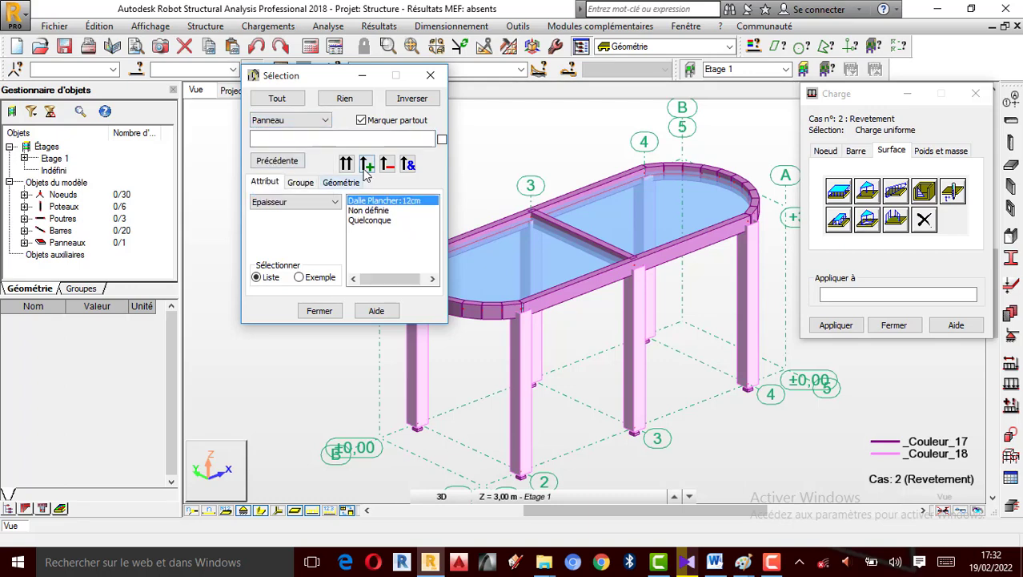
left_click(367, 164)
left_click(834, 294)
left_click(834, 325)
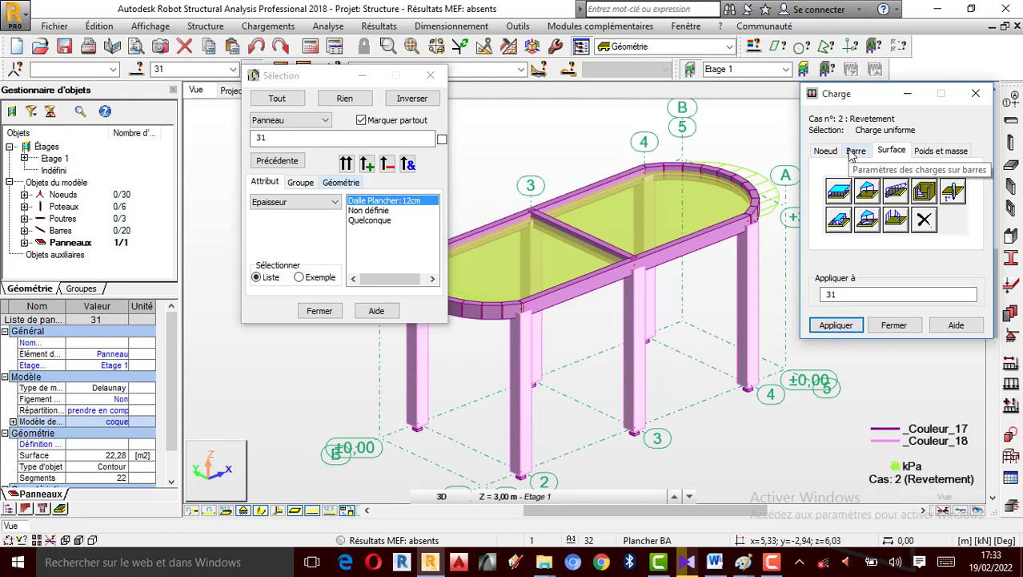
Step: Undo the X-direction load on the slab and apply a uniform surface load of -1.32 kPa along global Z instead
left_click(257, 47)
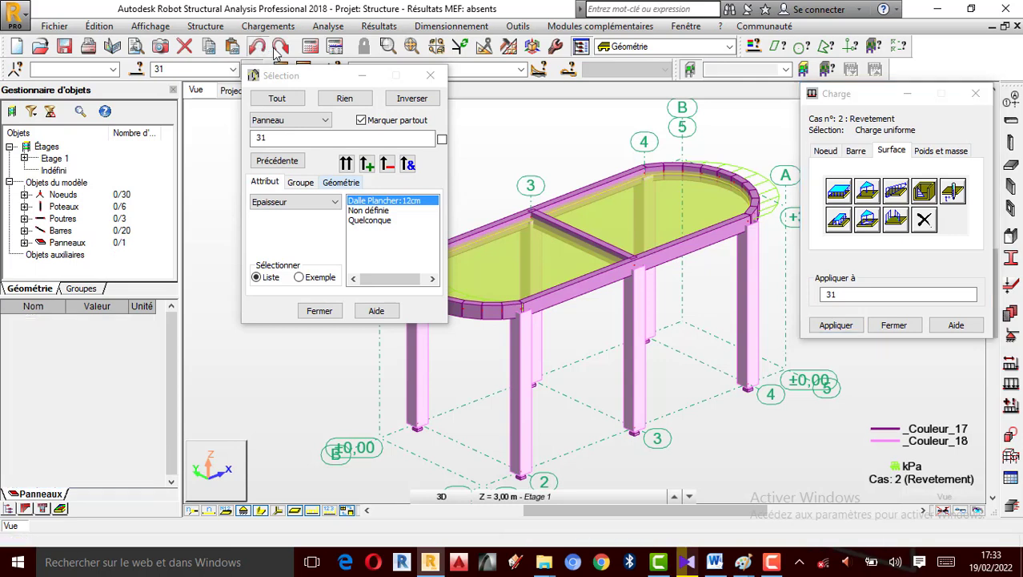
left_click(840, 194)
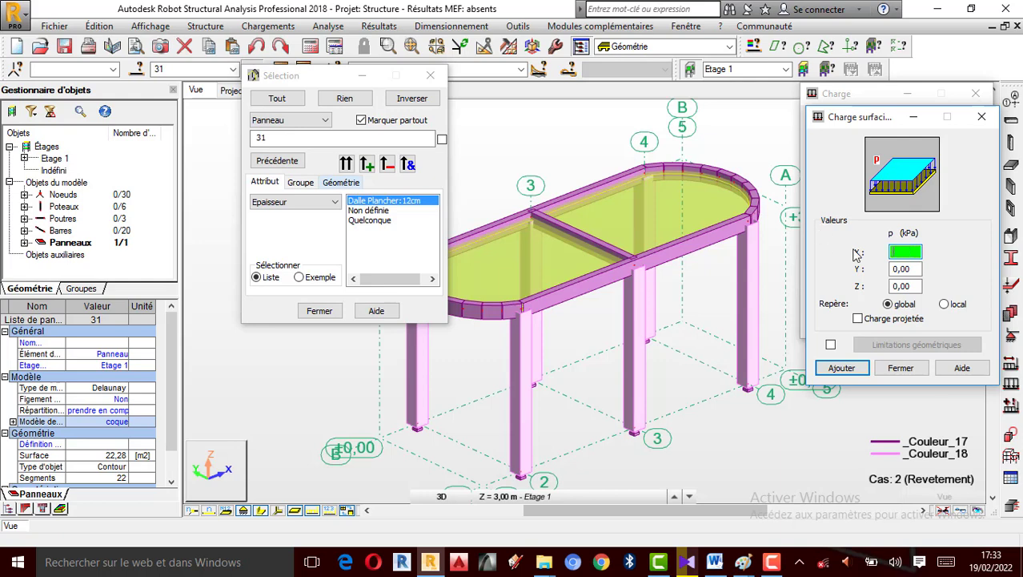
double_click(913, 284)
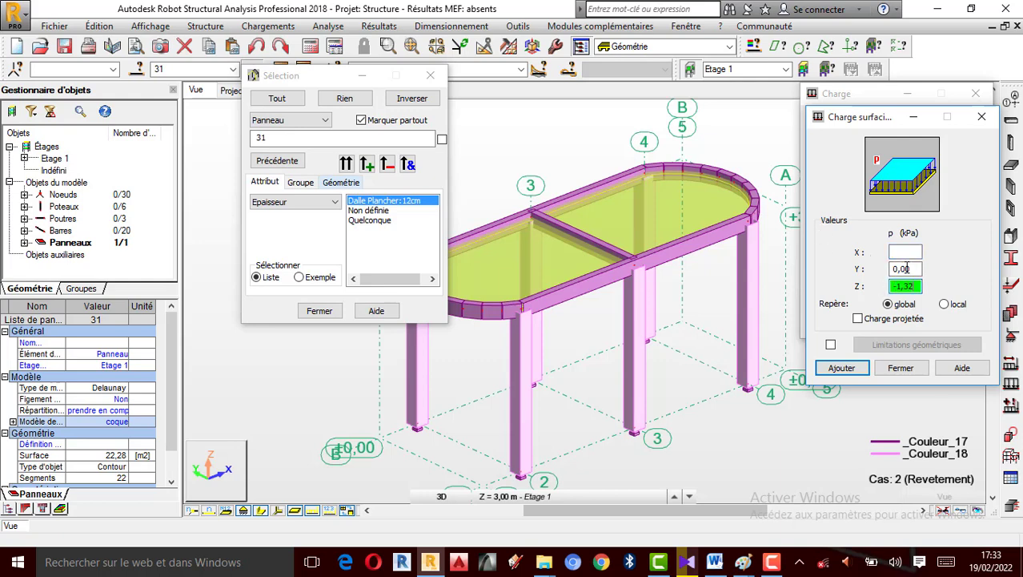
left_click(906, 251)
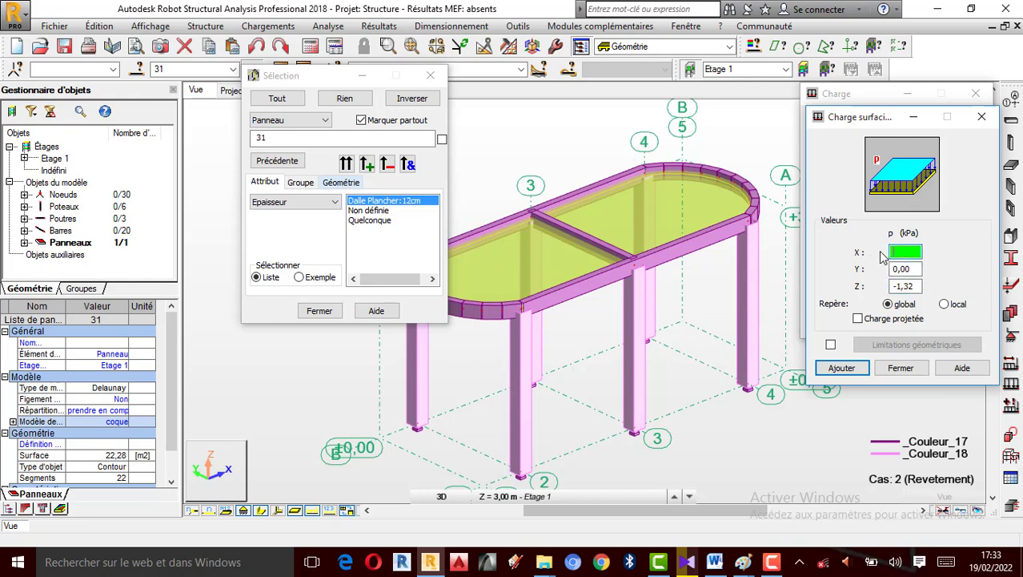
left_click(841, 368)
left_click(837, 325)
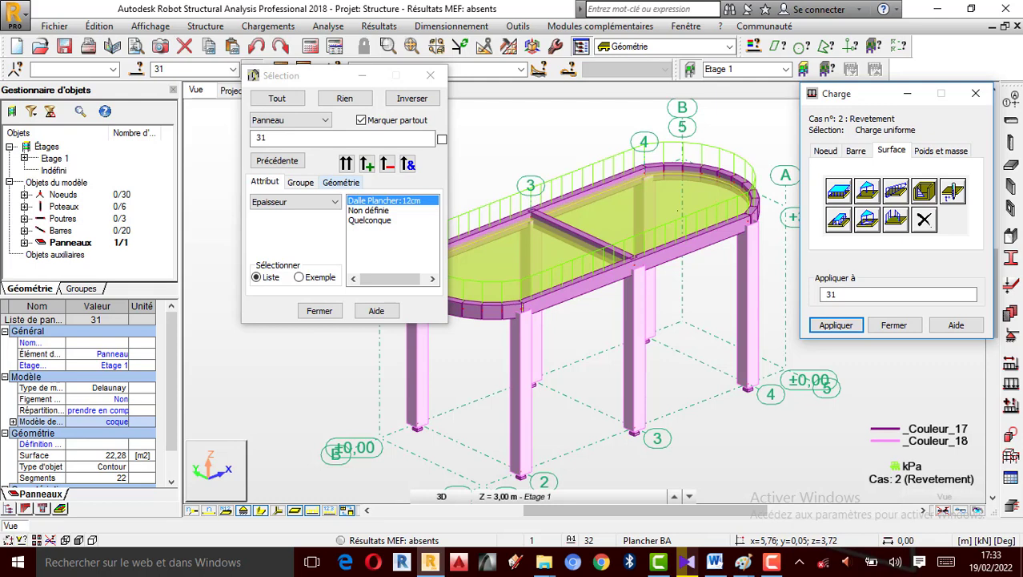
Step: Display the load value labels in the 3D view and move the selection dialog clear of the model
left_click(331, 511)
left_click_drag(322, 78, 234, 78)
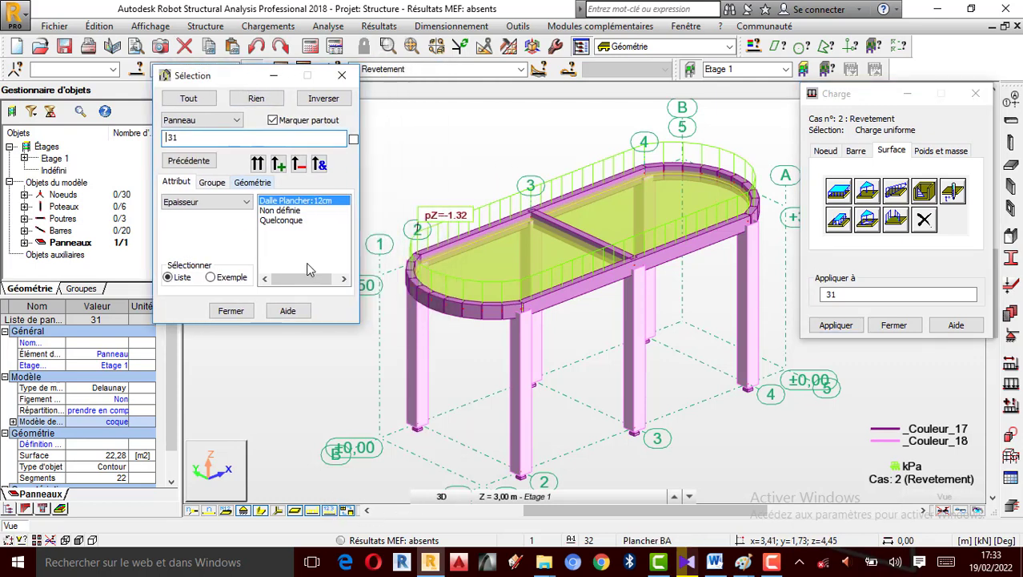
Step: Make case 3 Q Exploitation active and apply a uniform surface load of -2 kPa along global Z to the 12 cm slab
left_click(521, 69)
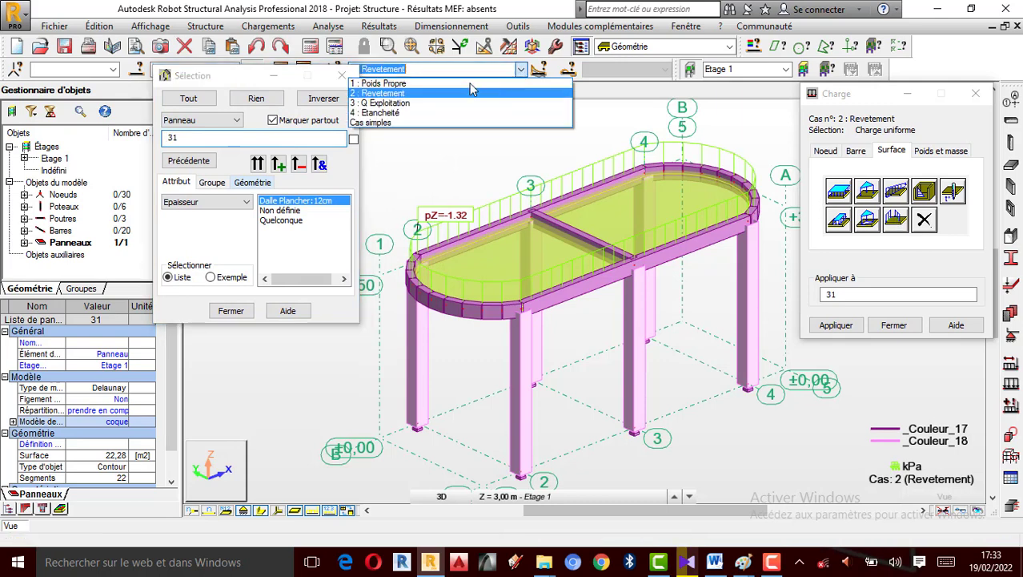
left_click(400, 102)
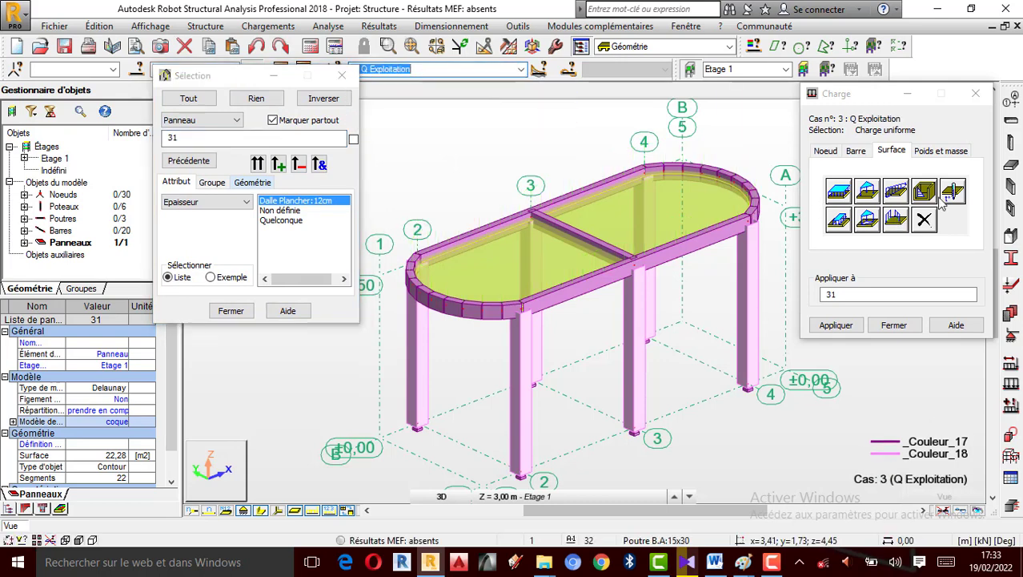
left_click(838, 192)
left_click_drag(921, 285, 880, 290)
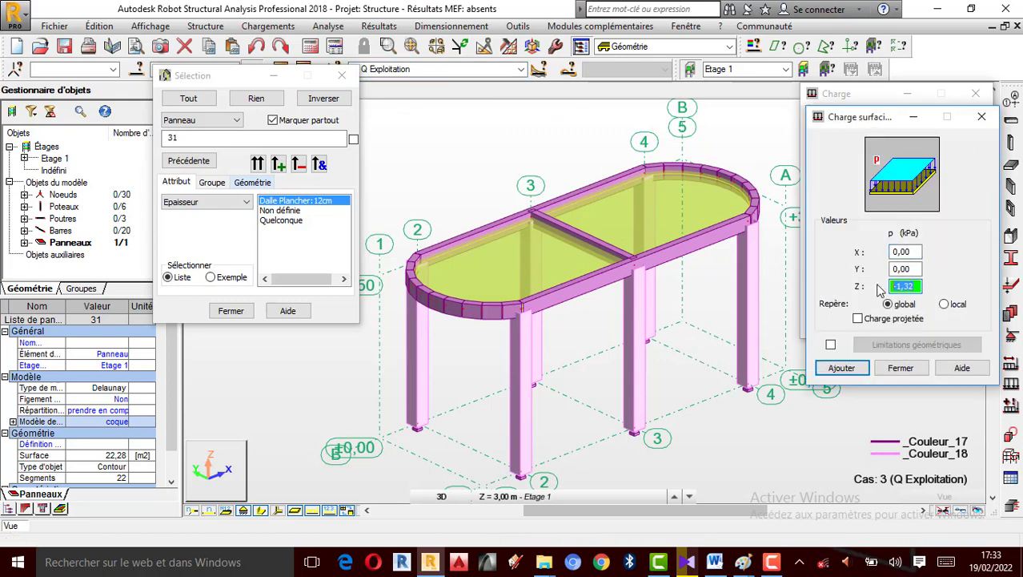
type("-2")
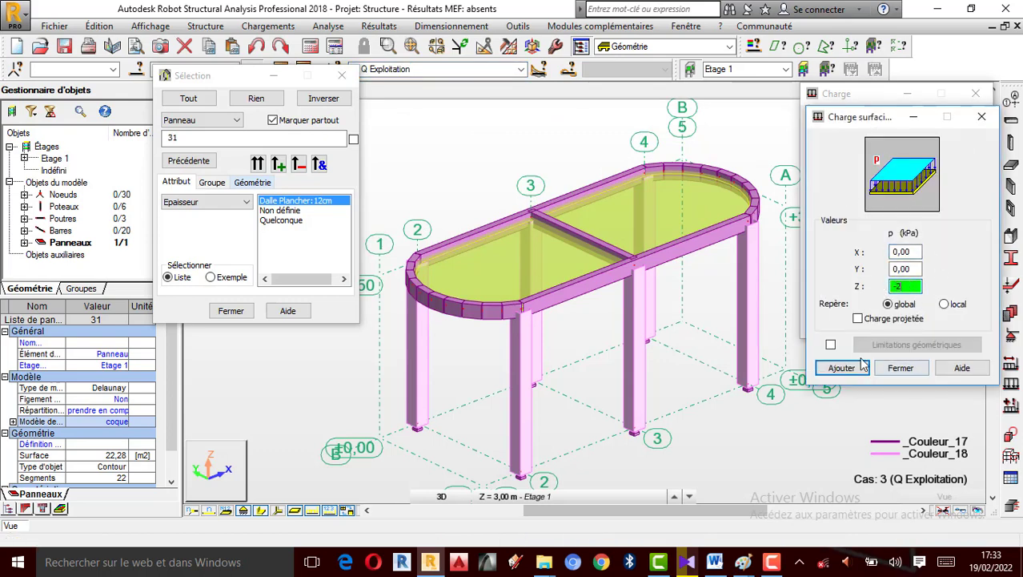
left_click(841, 368)
left_click(854, 328)
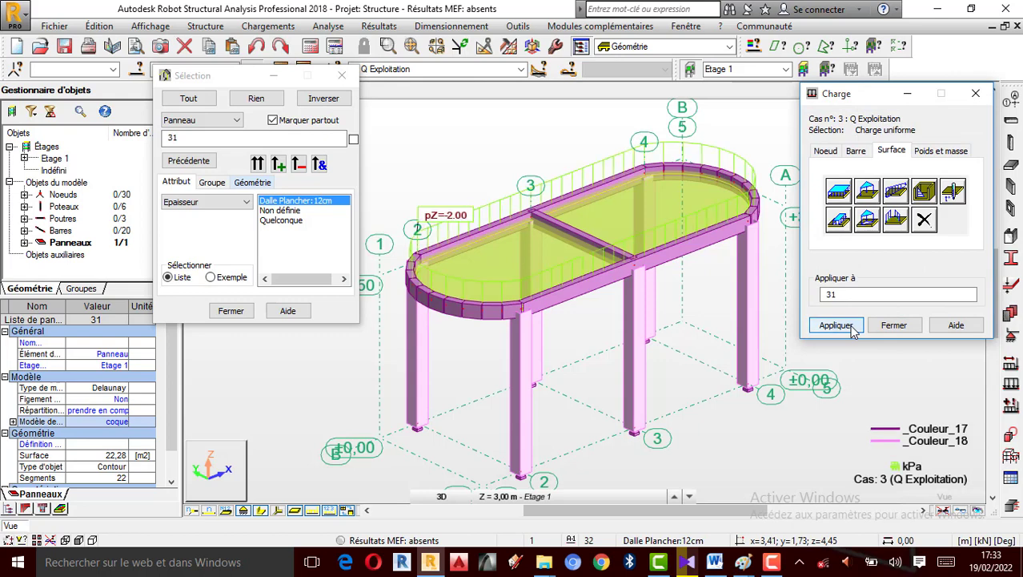
Step: Make case 4 Etancheité active and apply a uniform surface load of -0.25 kPa along global Z to the 12 cm slab
left_click(865, 194)
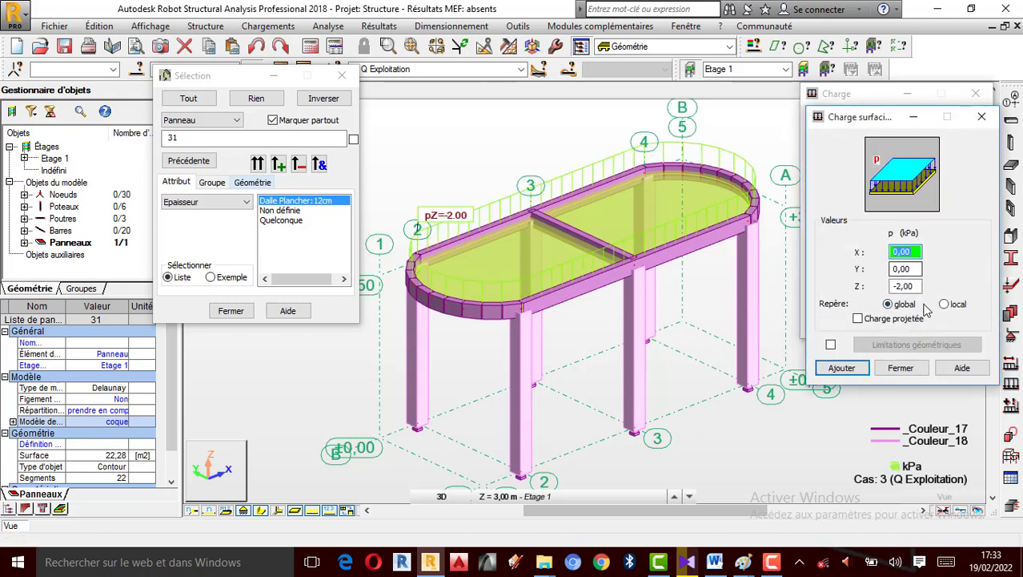
left_click(520, 70)
left_click(412, 113)
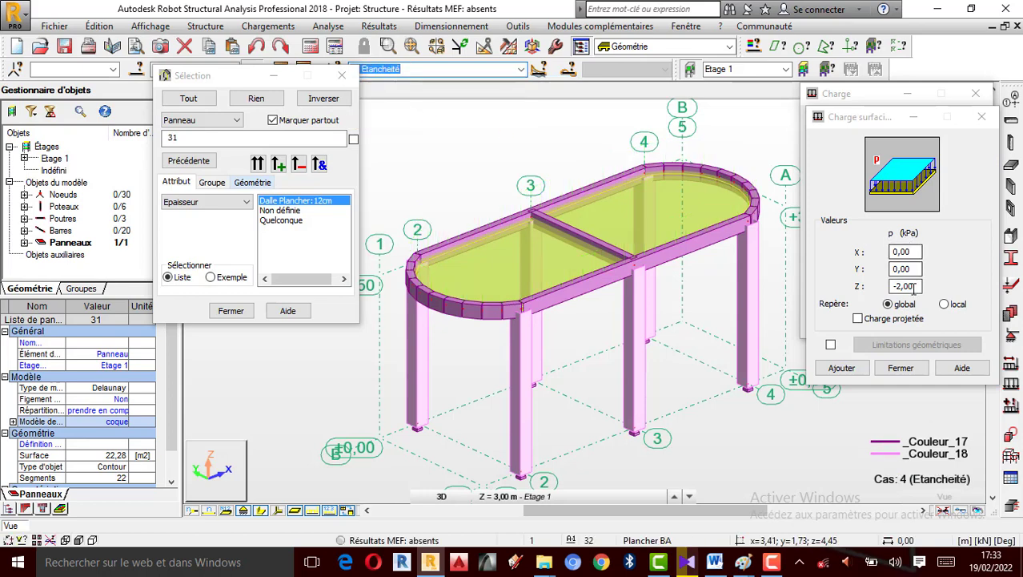
double_click(913, 286)
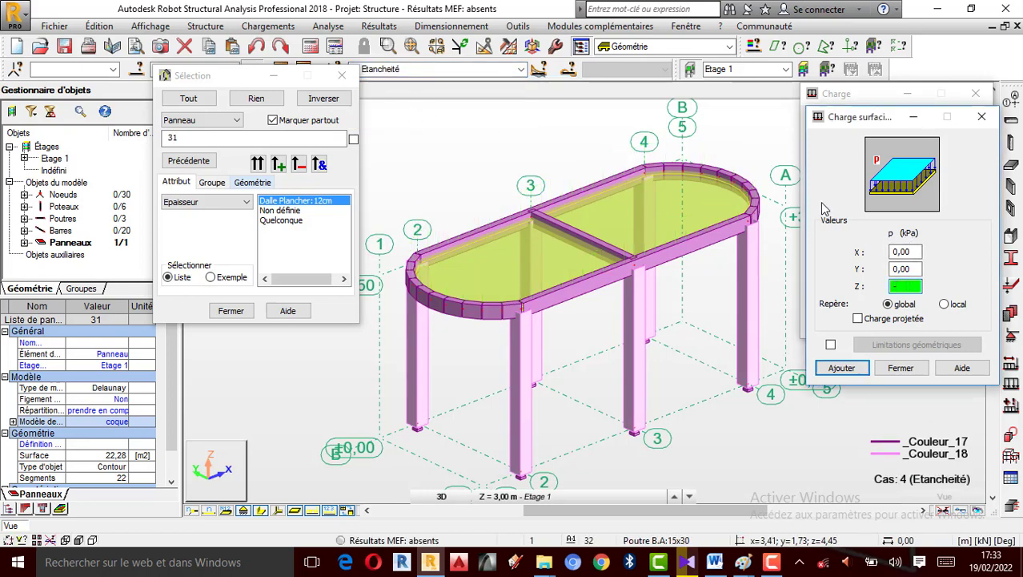
type("-0.25")
left_click(853, 373)
left_click(836, 321)
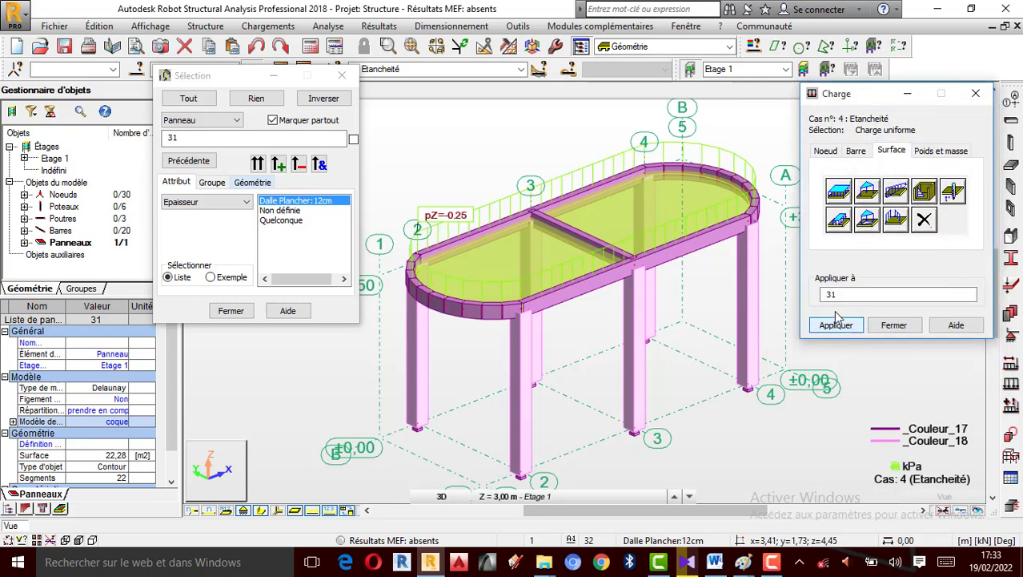
Step: Close the load definition and selection dialogs and display the load symbols with their values in the 3D view
left_click(895, 328)
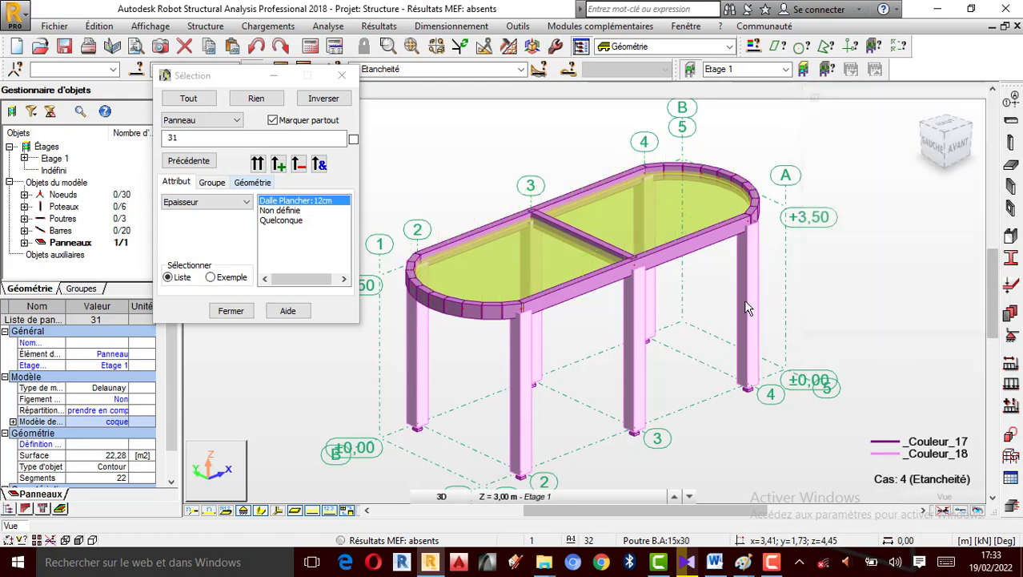
left_click(345, 78)
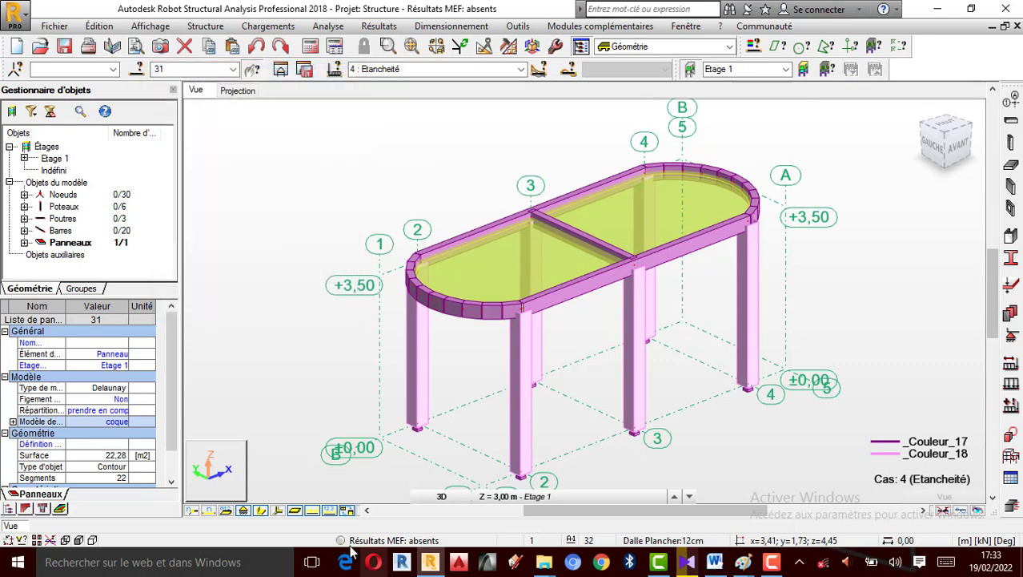
left_click(314, 516)
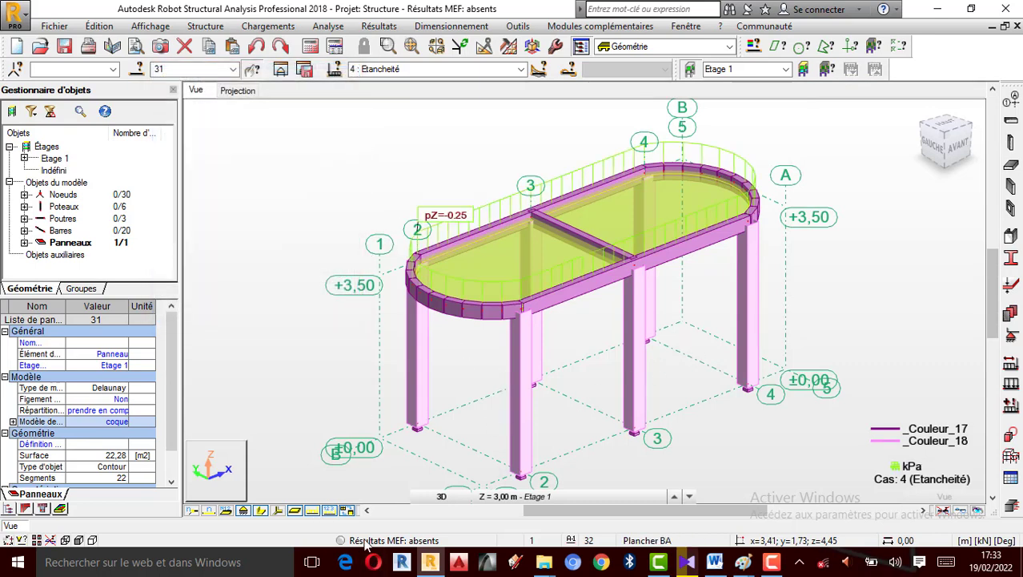
Step: Inspect the loaded slab in 3D from the other side of the frame and open the structural analysis commands
right_click(719, 270)
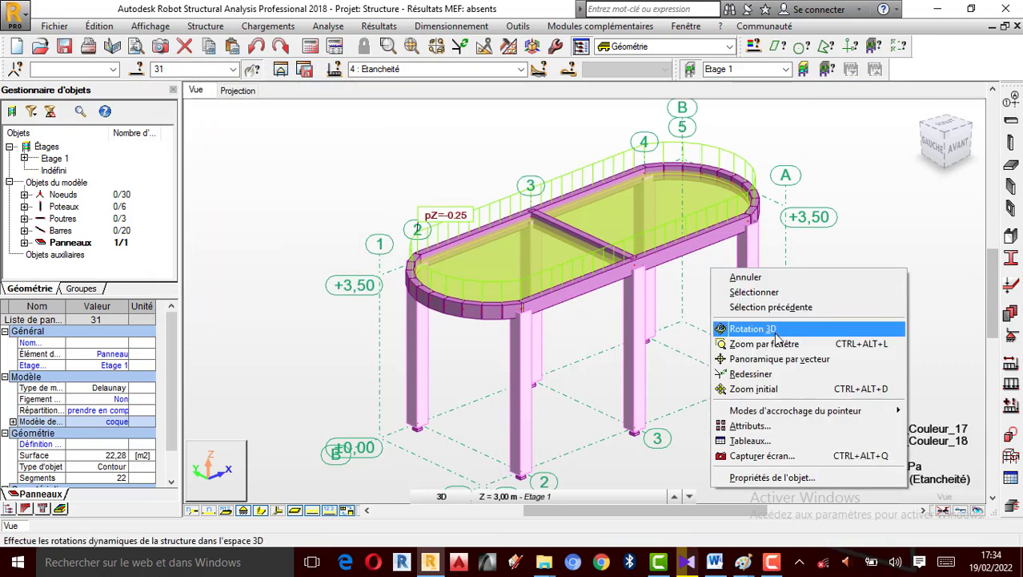
left_click(754, 327)
left_click_drag(838, 313, 658, 343)
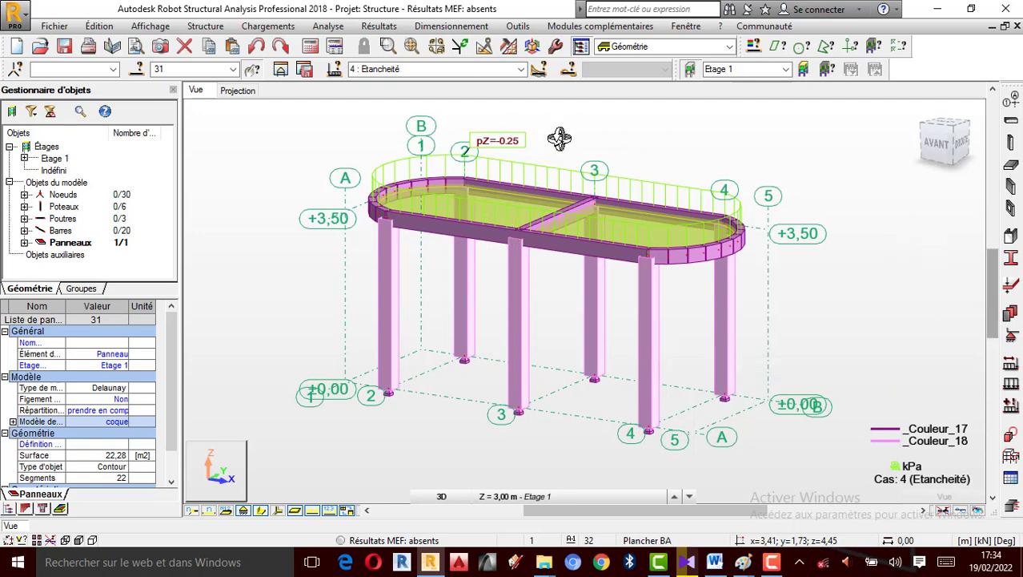
left_click(332, 30)
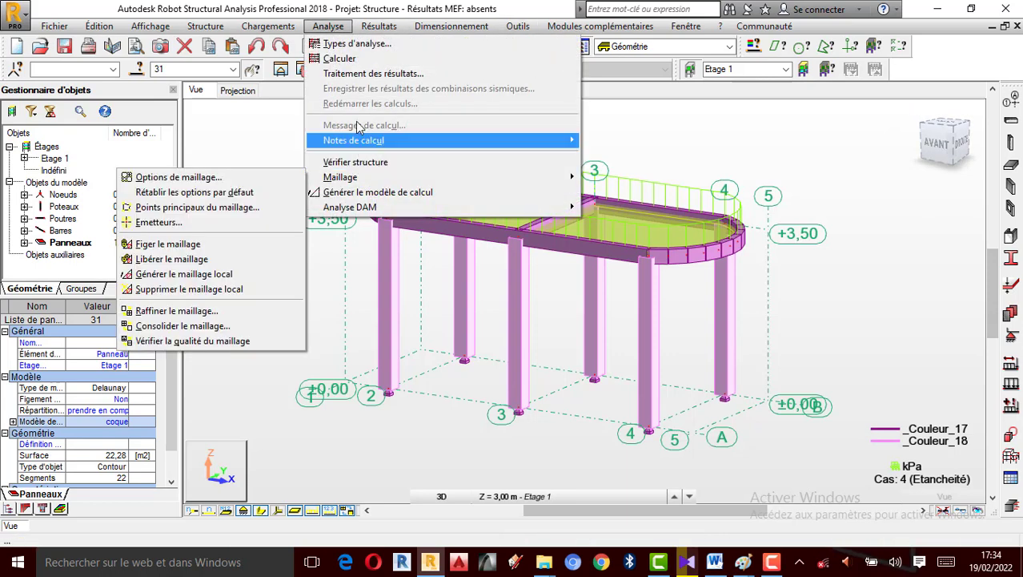
mouse_move(212, 31)
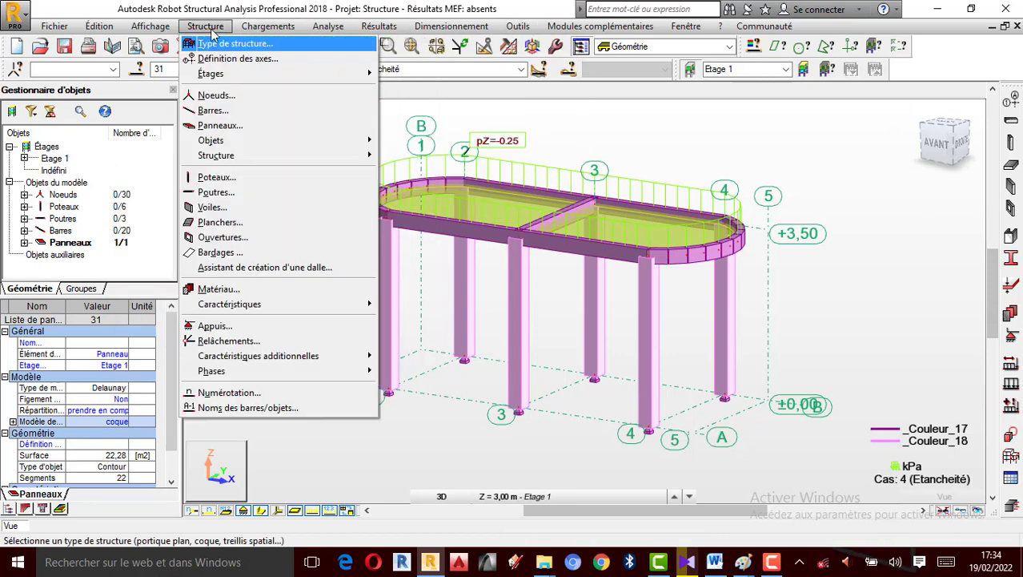
left_click(232, 252)
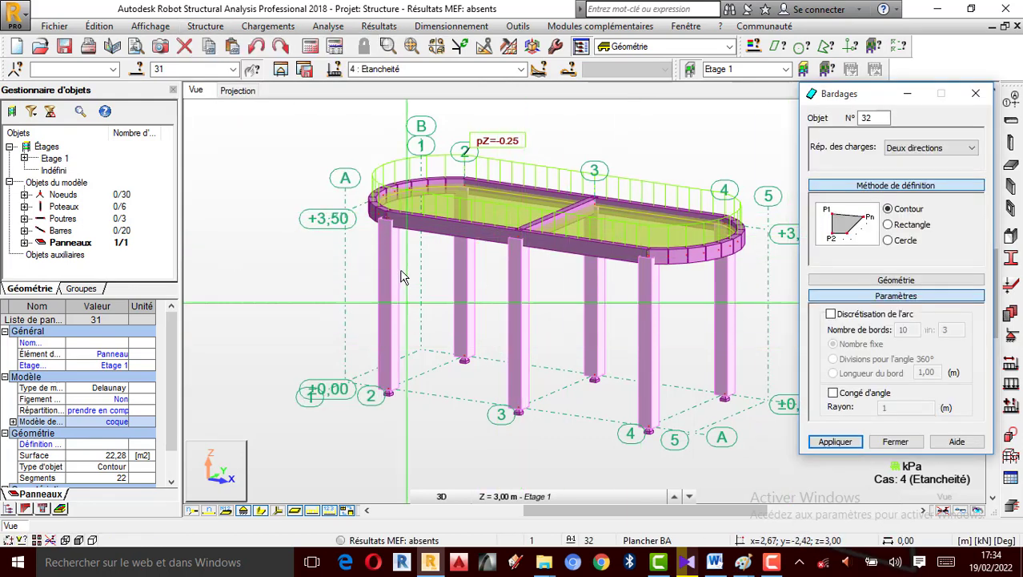
scroll(390, 259, "up", 2)
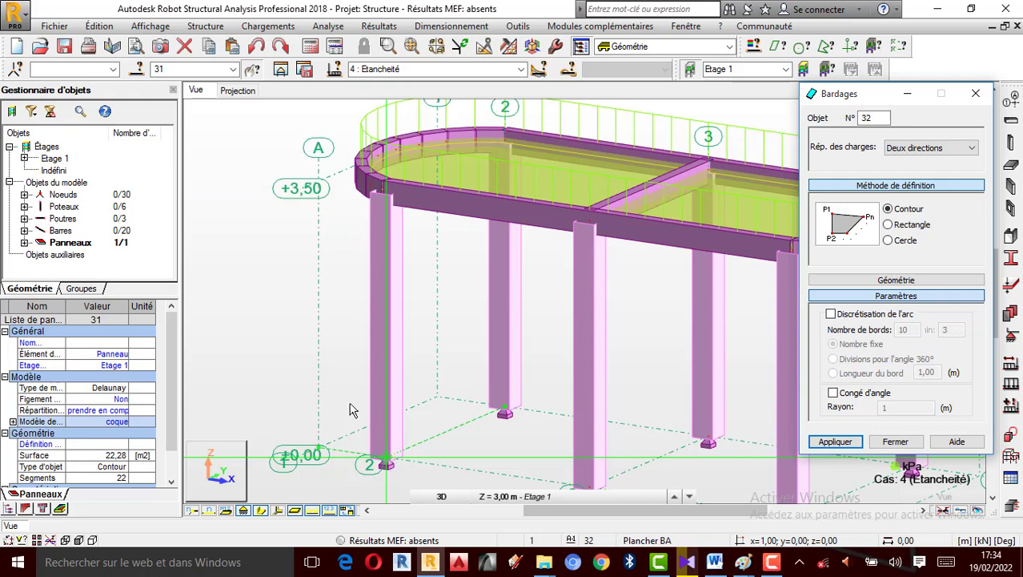
left_click(976, 92)
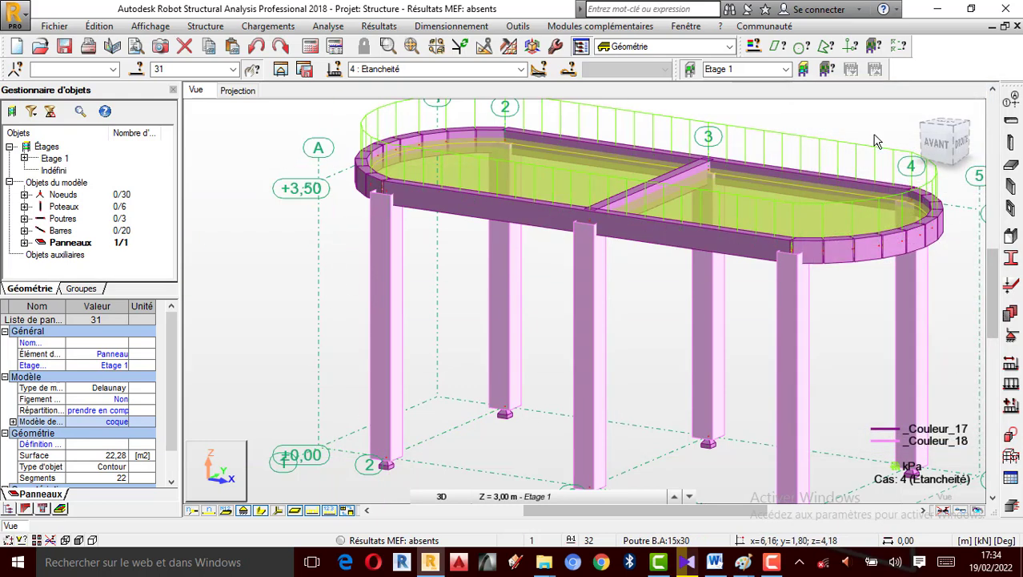
Step: Switch the view to the XZ work plane at construction line A
left_click(519, 496)
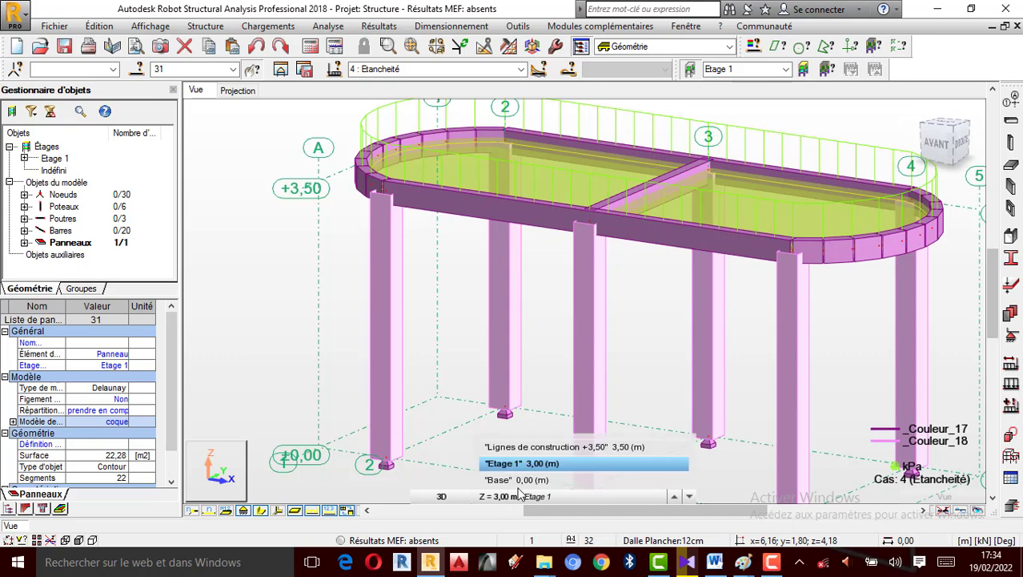
left_click(442, 497)
left_click(443, 464)
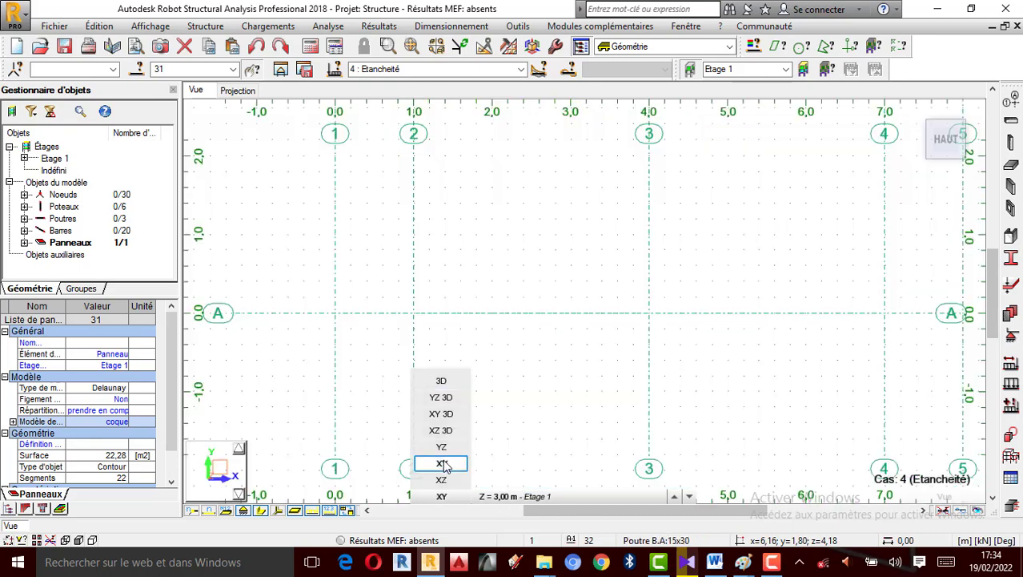
left_click(443, 464)
left_click(450, 496)
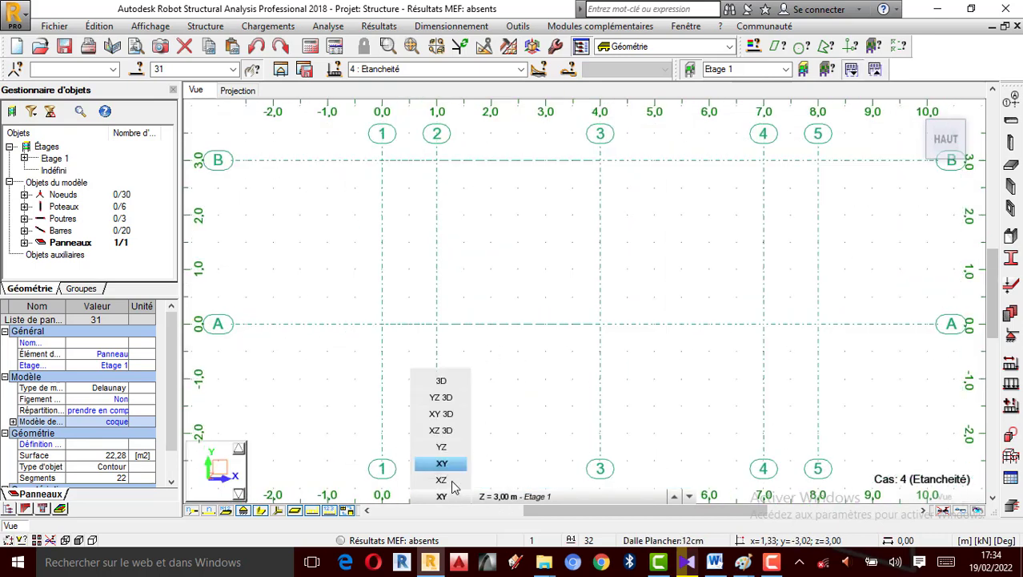
left_click(441, 479)
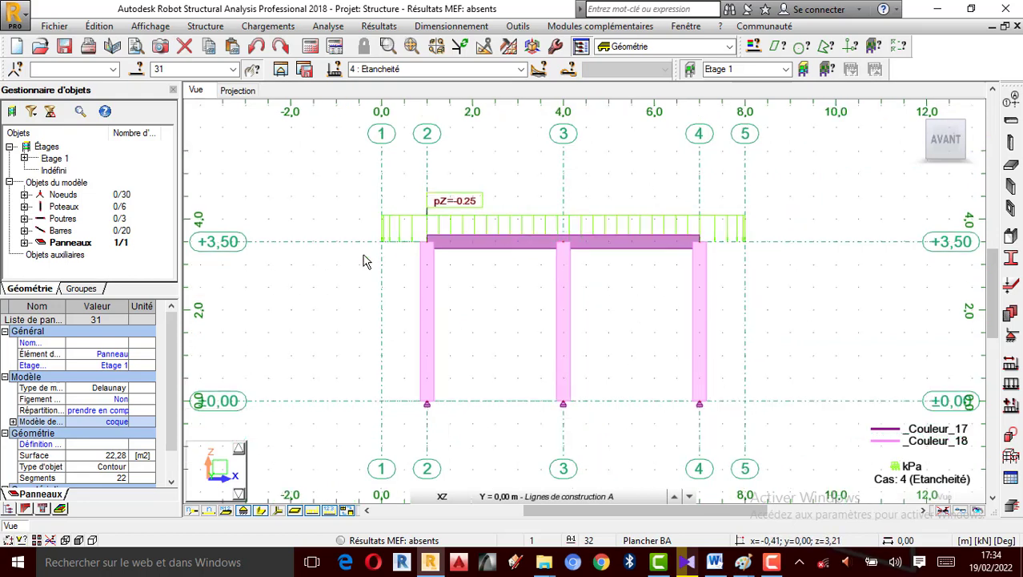
Step: Create two rectangular claddings on line A, between axes 2-3 and axes 3-4, from level ±0,00 to +3,50
scroll(631, 274, "up", 1)
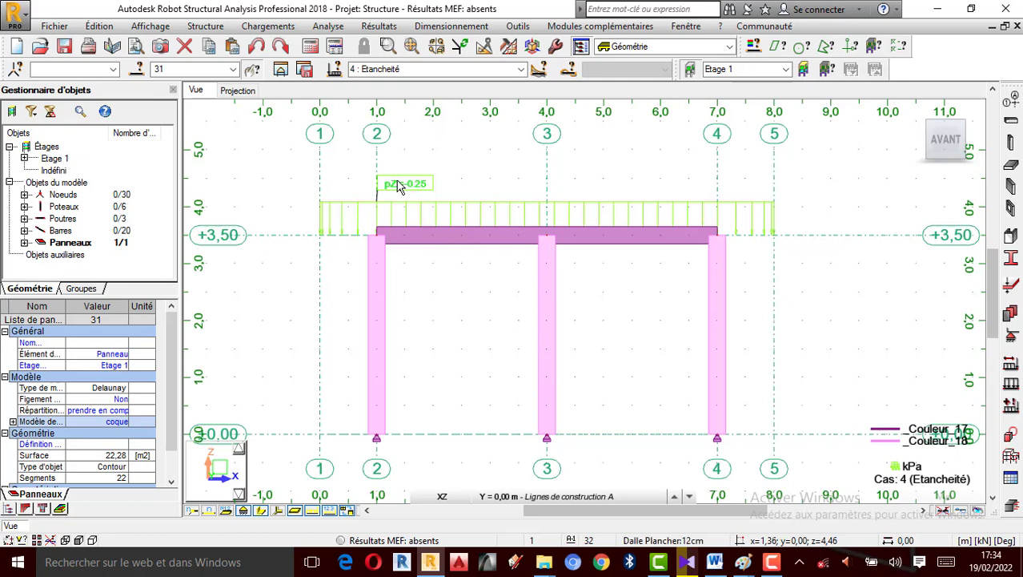
left_click(205, 26)
left_click(229, 253)
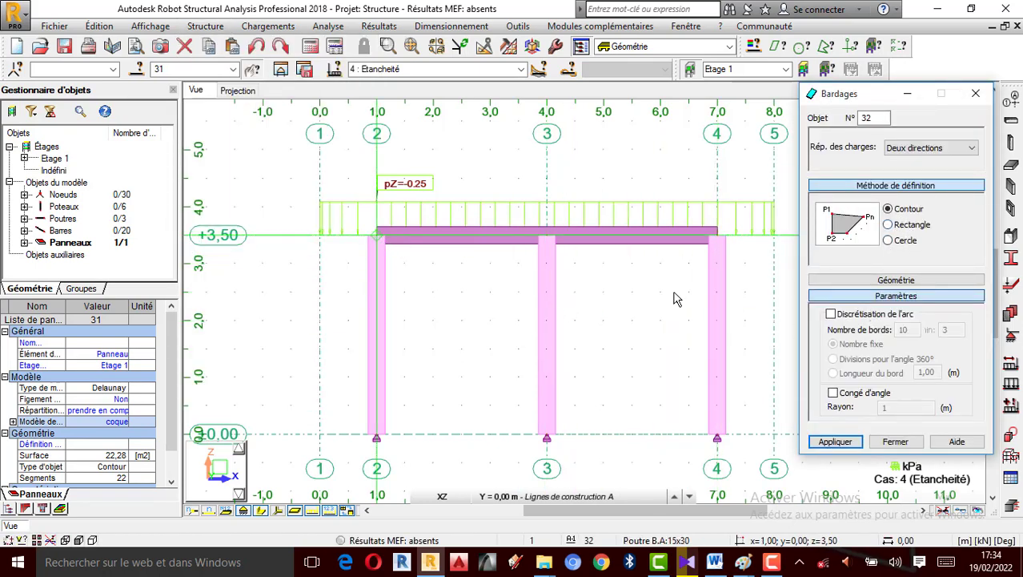
left_click(903, 225)
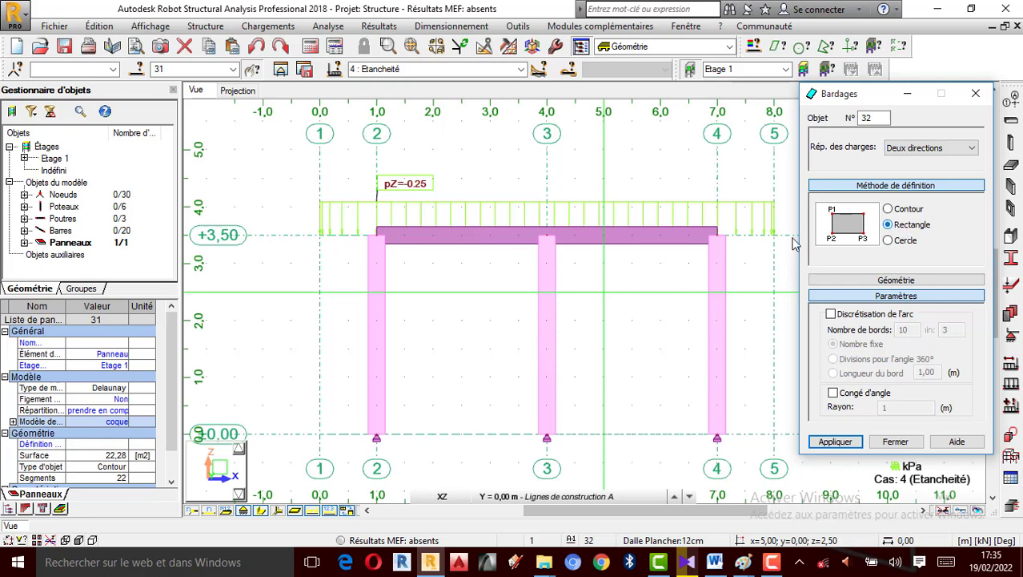
left_click(377, 235)
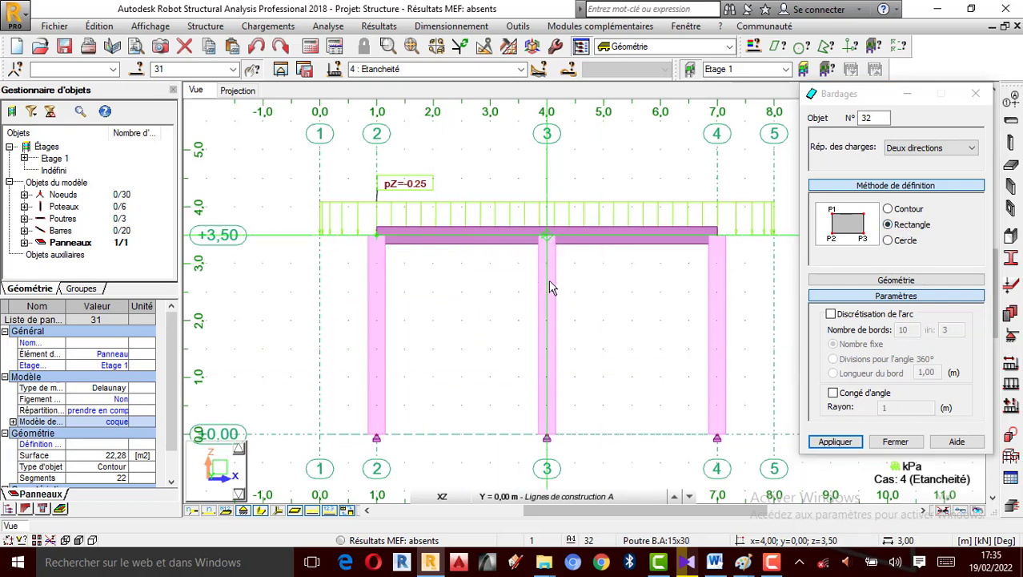
left_click(547, 434)
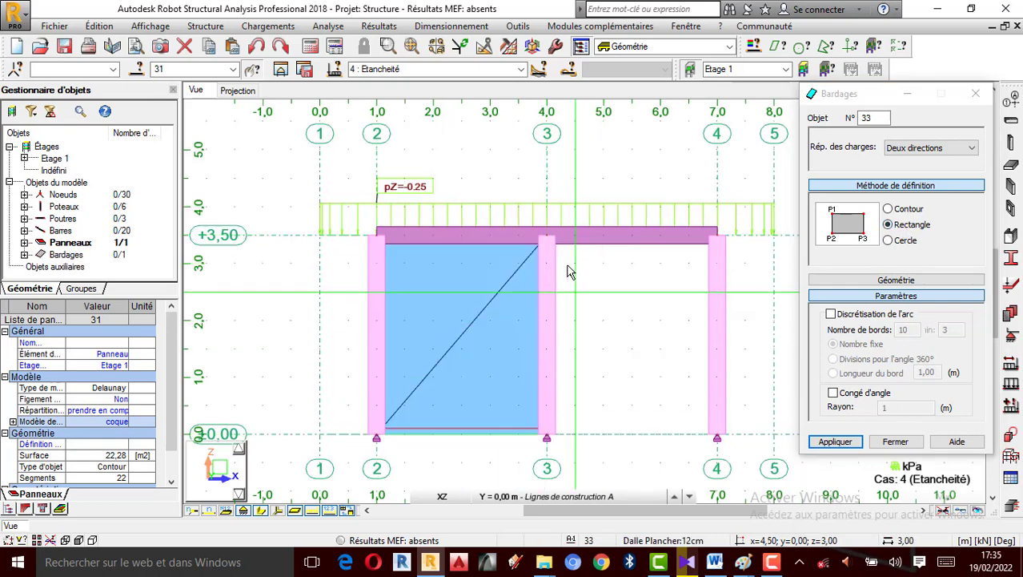
left_click(717, 434)
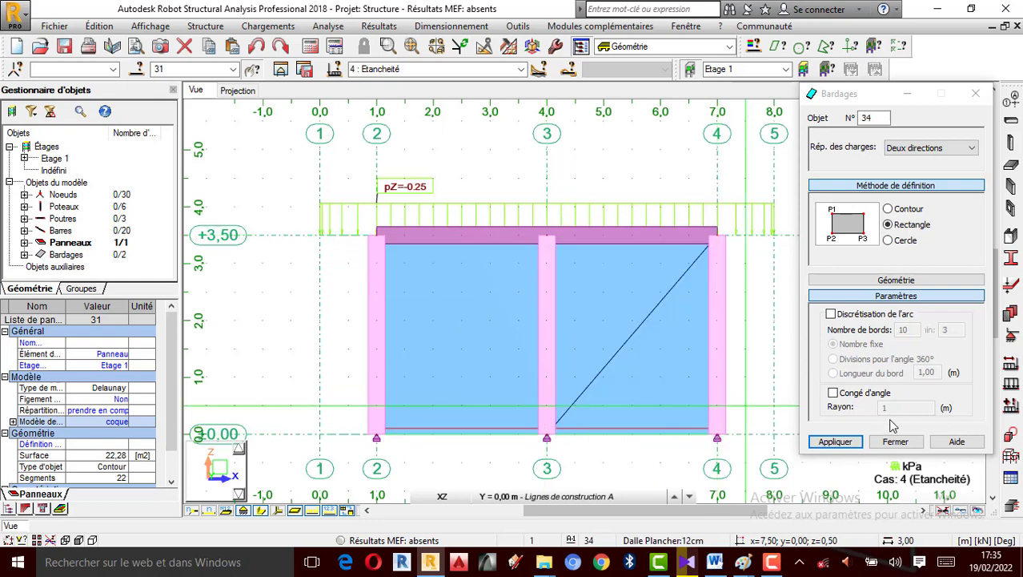
left_click(895, 441)
Step: Inspect the claddings on line A in 3D from the rear and from the side of the structure
right_click(747, 233)
left_click(835, 292)
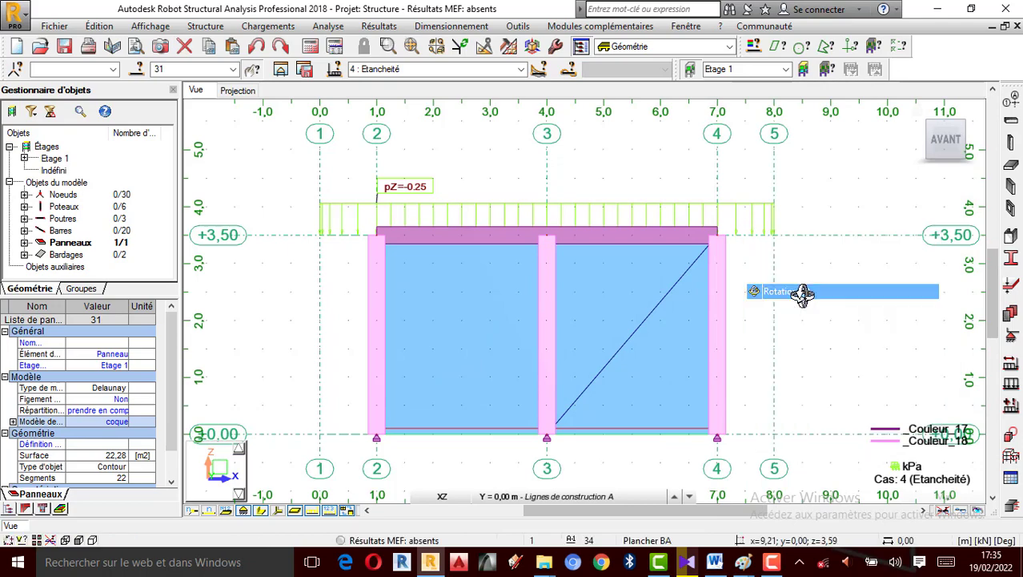
left_click_drag(799, 291, 503, 284)
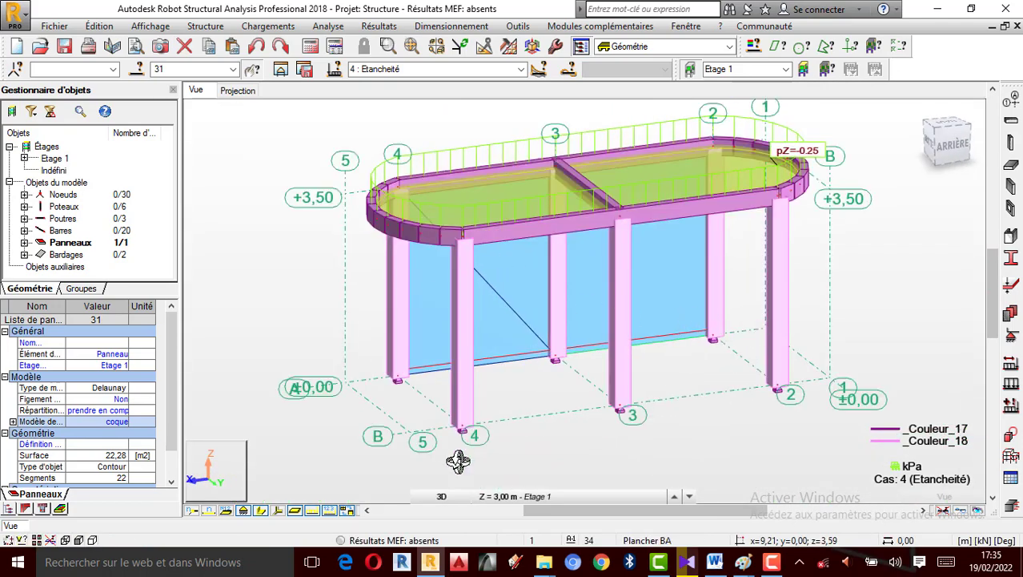
left_click(947, 144)
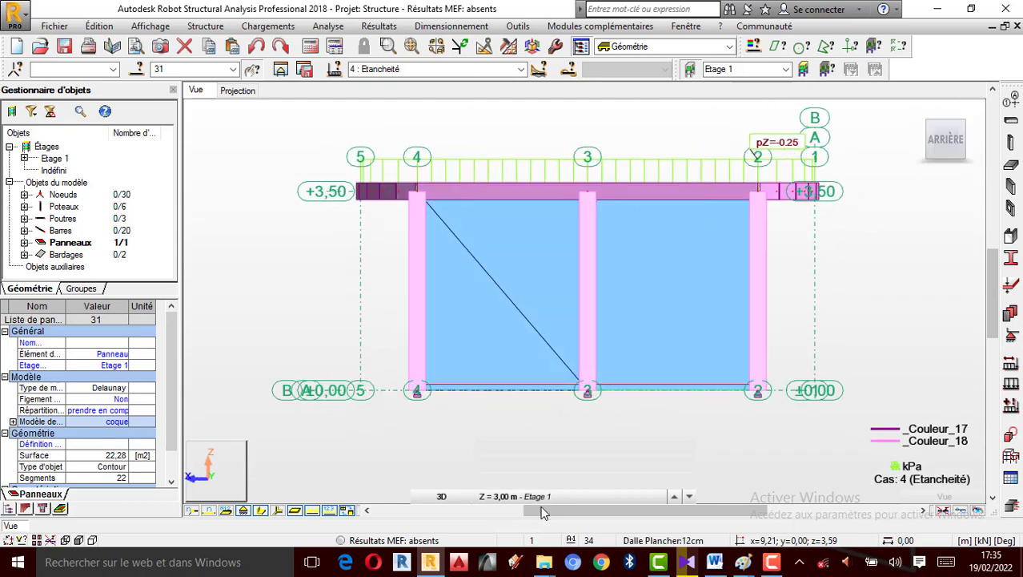
left_click(441, 496)
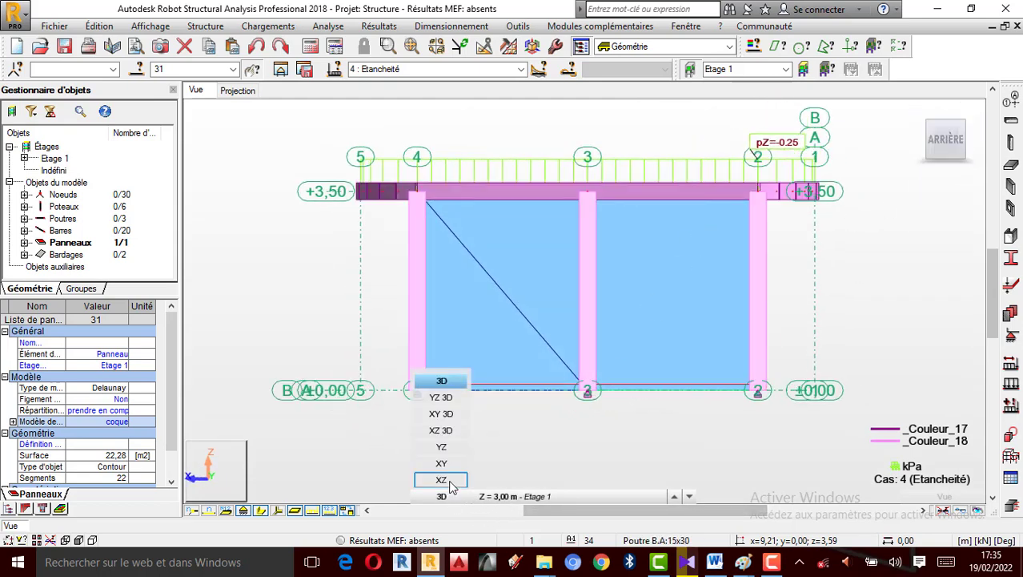
left_click(441, 480)
mouse_move(760, 330)
middle_mouse_down("shift")
mouse_move(823, 347)
mouse_move(644, 384)
mouse_move(739, 396)
mouse_move(658, 389)
mouse_move(669, 373)
mouse_move(735, 374)
mouse_move(621, 366)
mouse_move(662, 382)
mouse_move(634, 381)
mouse_move(777, 320)
middle_mouse_up("shift")
right_click(700, 107)
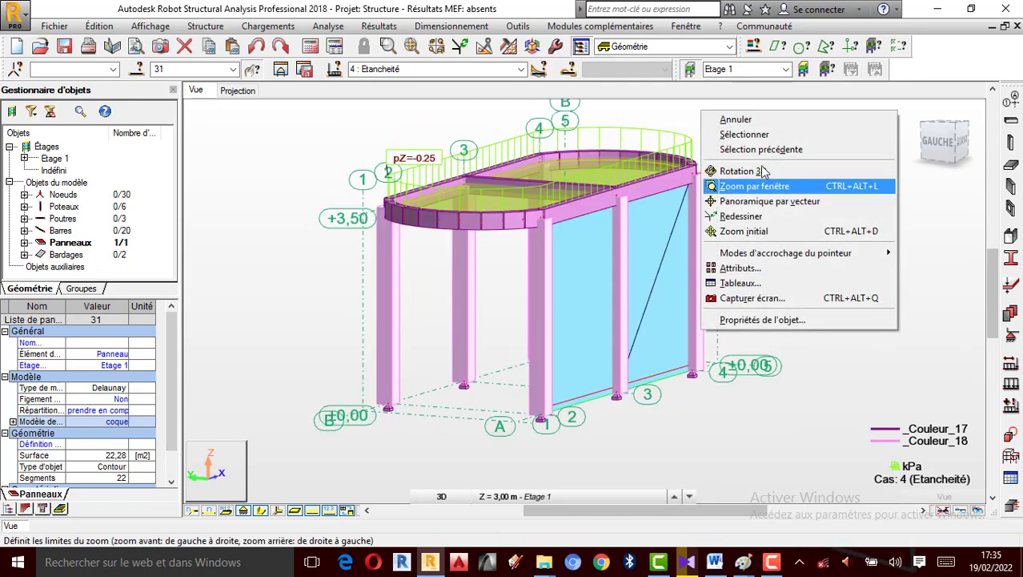
left_click(749, 119)
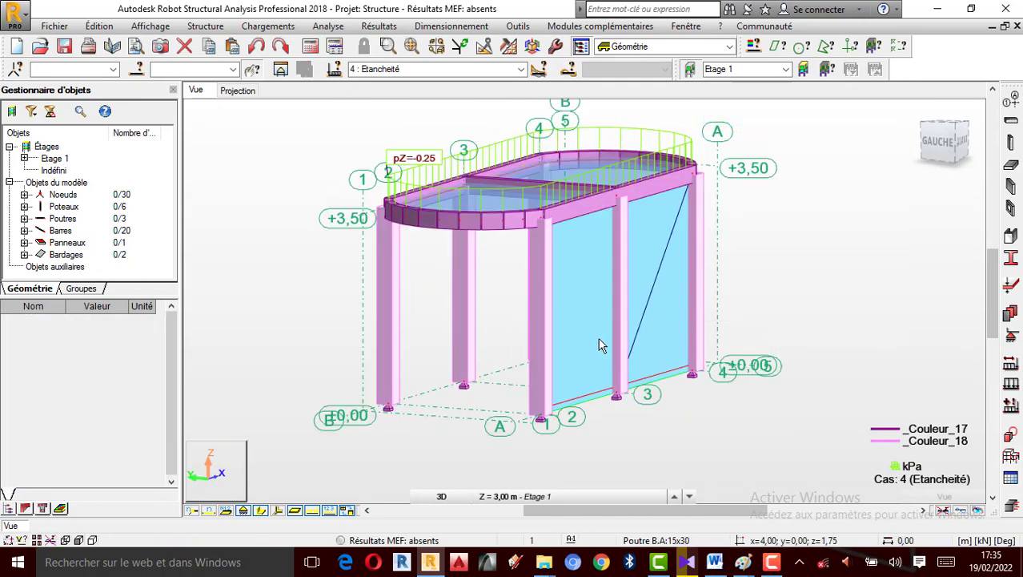
scroll(655, 327, "up", 3)
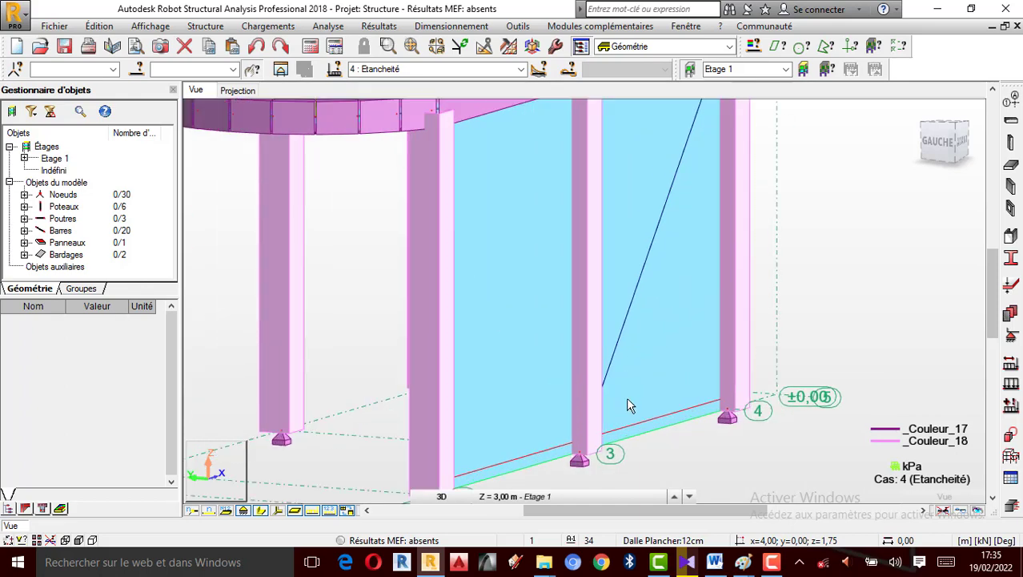
scroll(629, 406, "down", 3)
Step: Copy both line A claddings to line B with a translation vector of 0,00; 3,00; 0,00 and one repetition
left_click(661, 261)
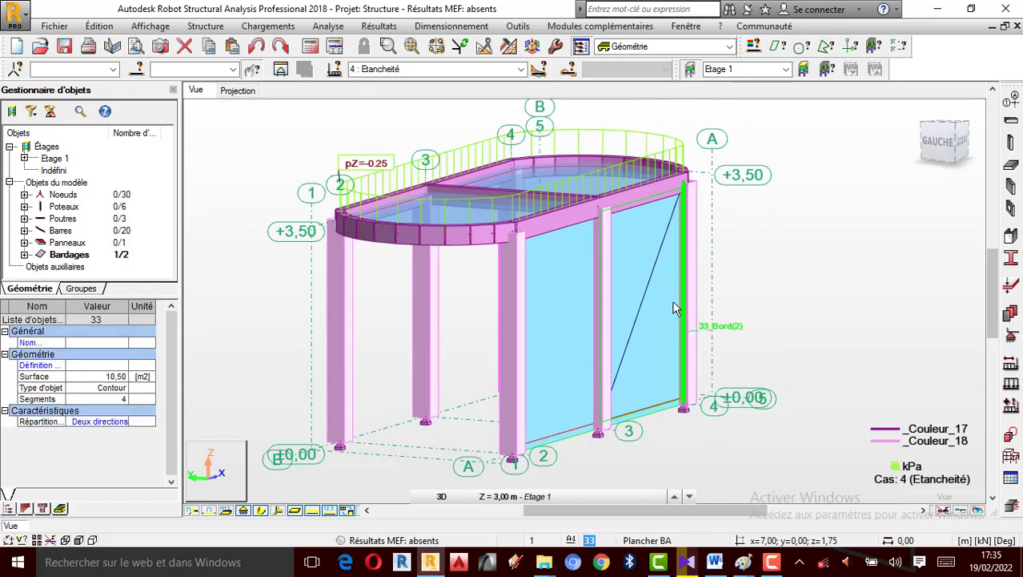
left_click(594, 324, "ctrl")
right_click(721, 255)
left_click(760, 315)
left_click_drag(650, 330, 529, 397)
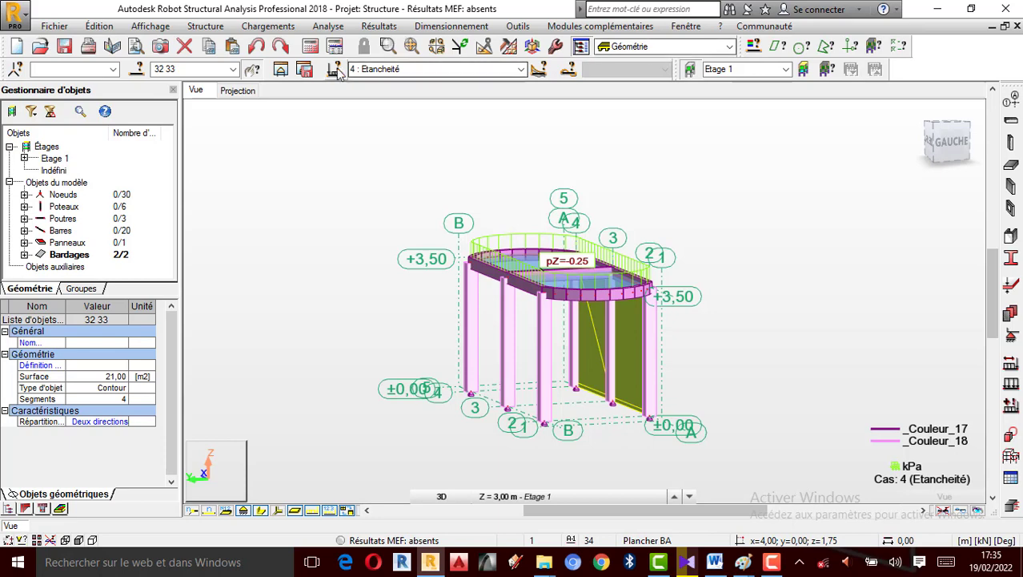
left_click(483, 48)
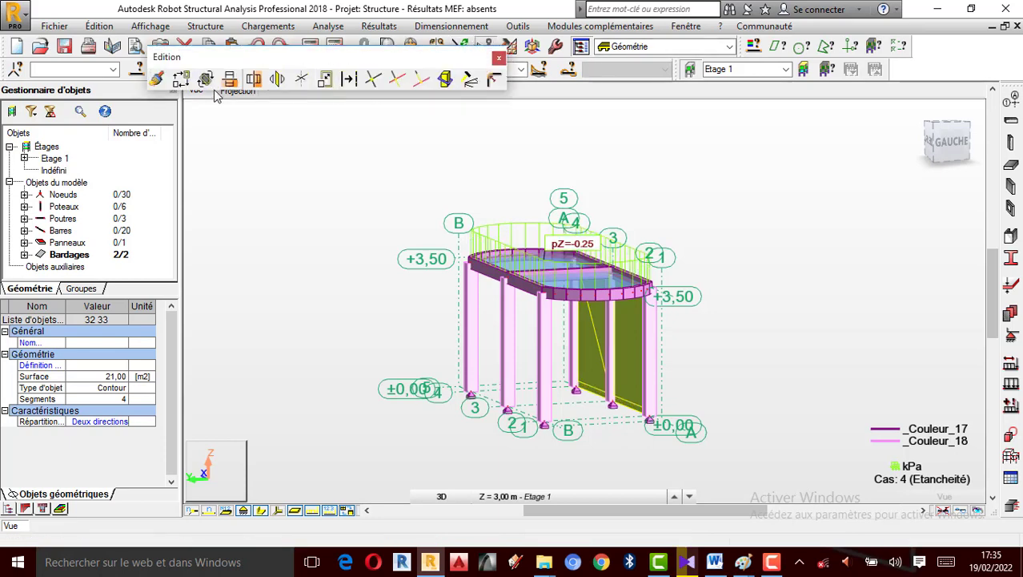
left_click(182, 80)
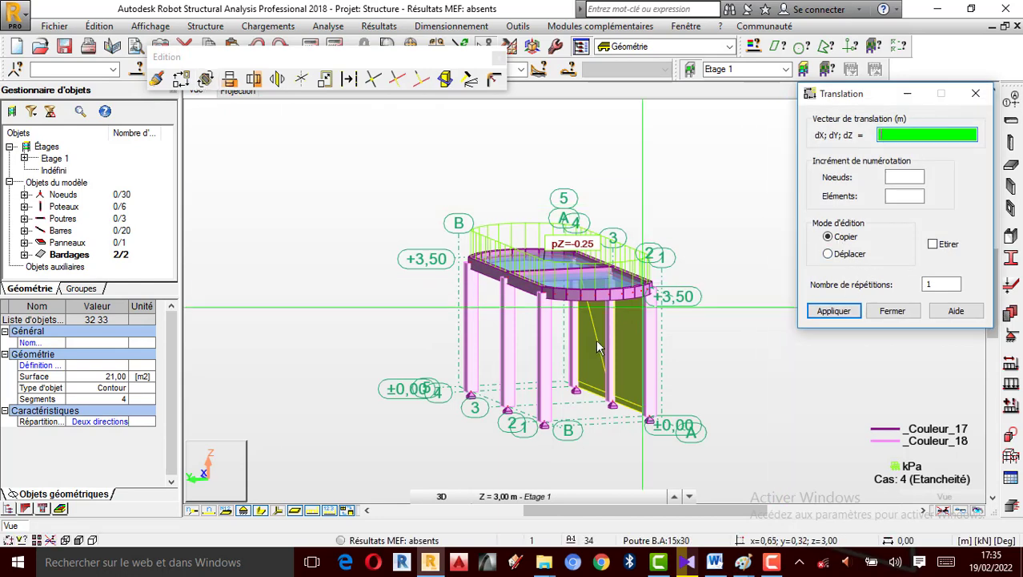
scroll(641, 422, "up", 2)
left_click(653, 415)
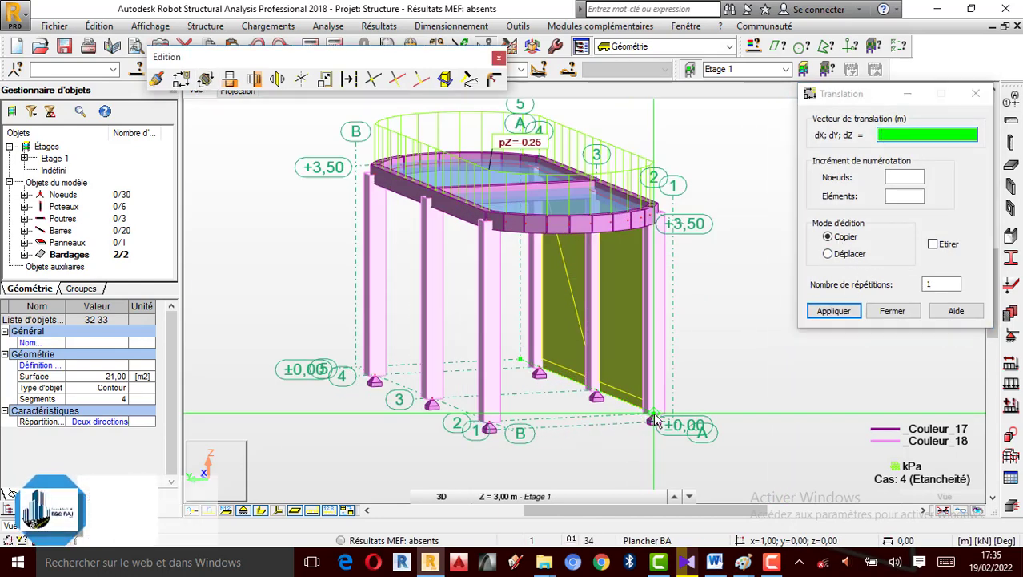
left_click(490, 425)
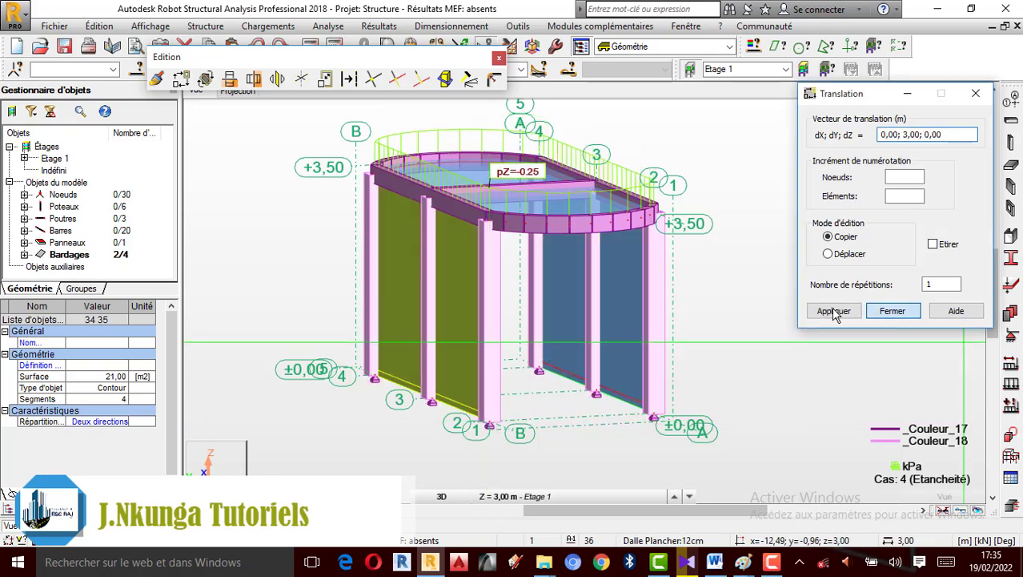
left_click(893, 311)
Step: Rotate the structure in 3D to check the claddings on lines A and B from several sides
right_click(716, 267)
left_click(760, 329)
left_click_drag(759, 329, 675, 332)
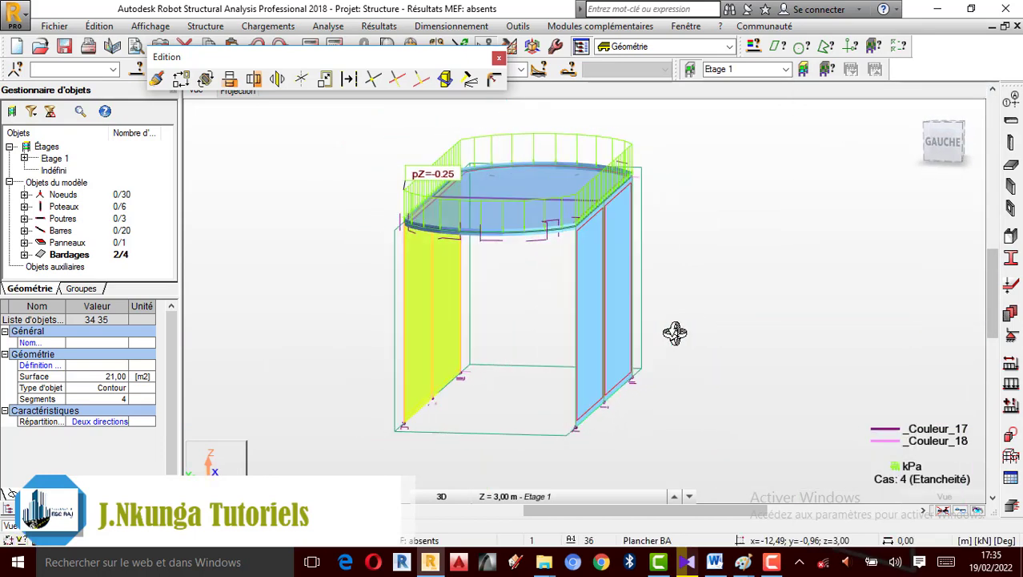
right_click(771, 256)
left_click(820, 270)
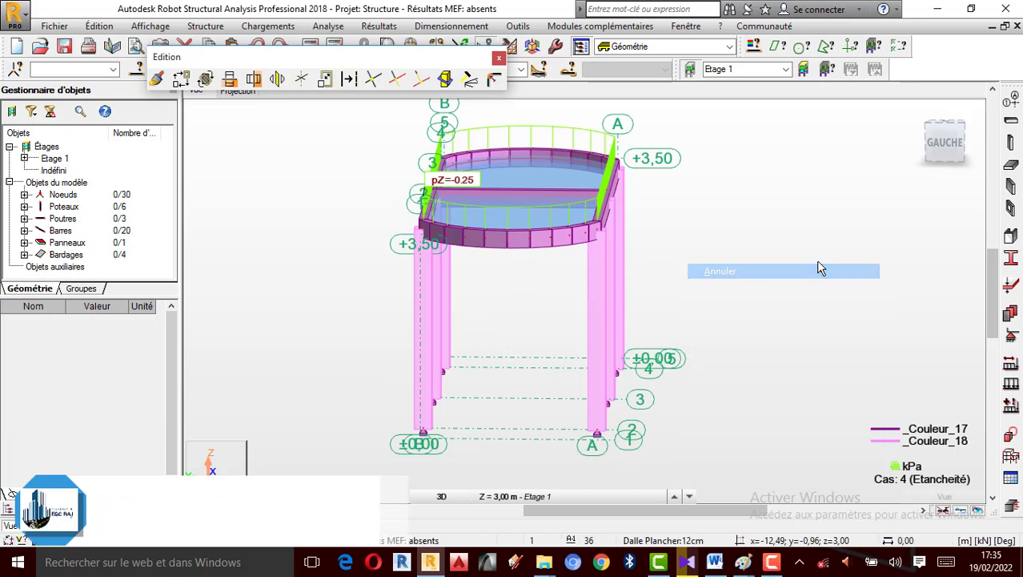
right_click(659, 251)
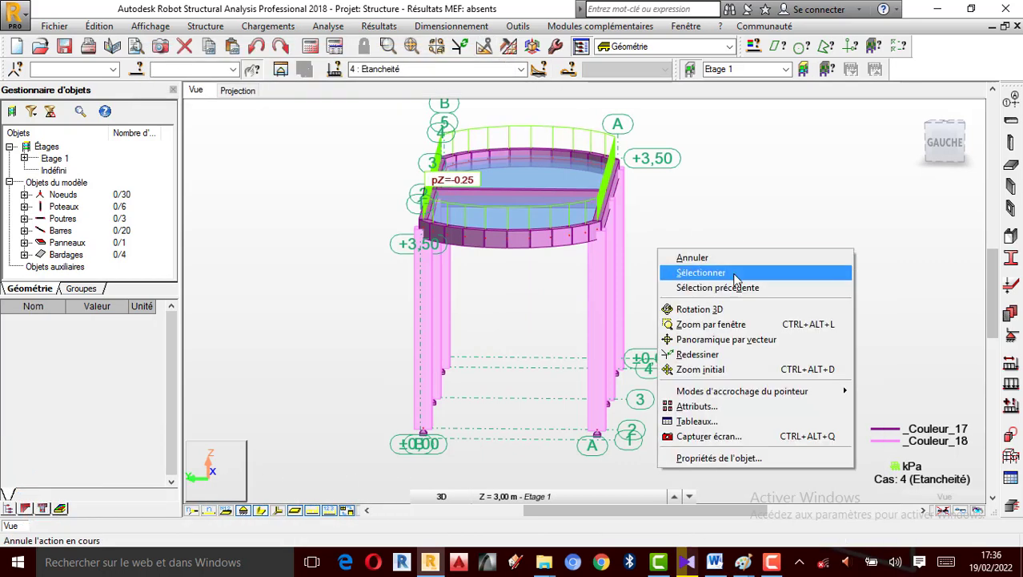
left_click(738, 309)
left_click_drag(735, 314, 449, 284)
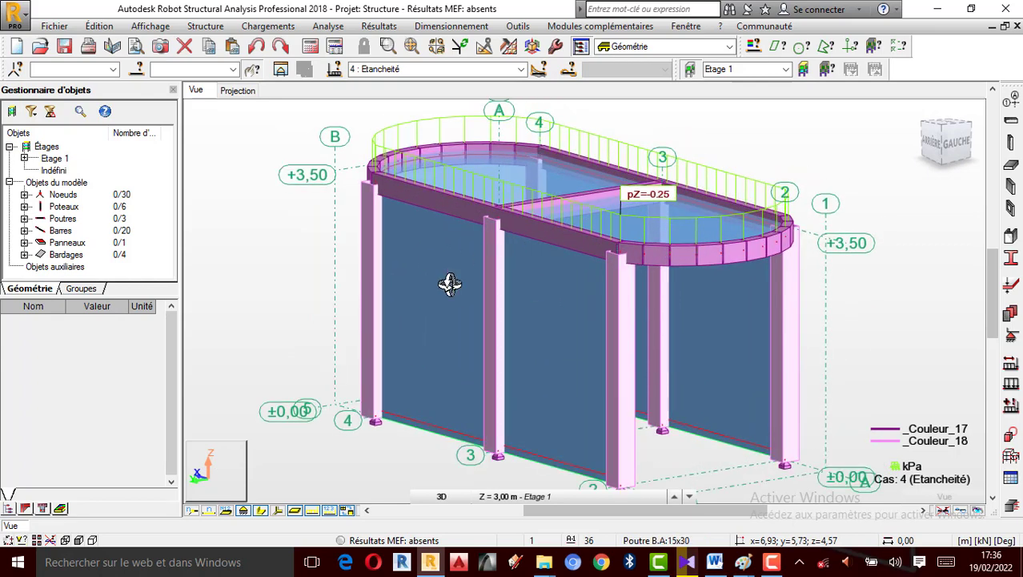
Step: Generate the calculation model of the structure
left_click(330, 26)
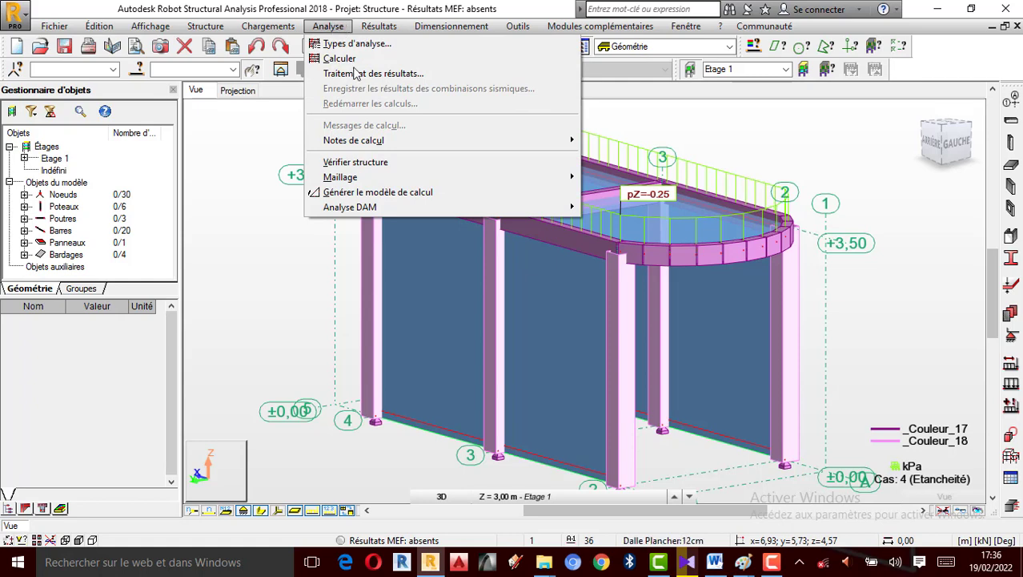
mouse_move(371, 185)
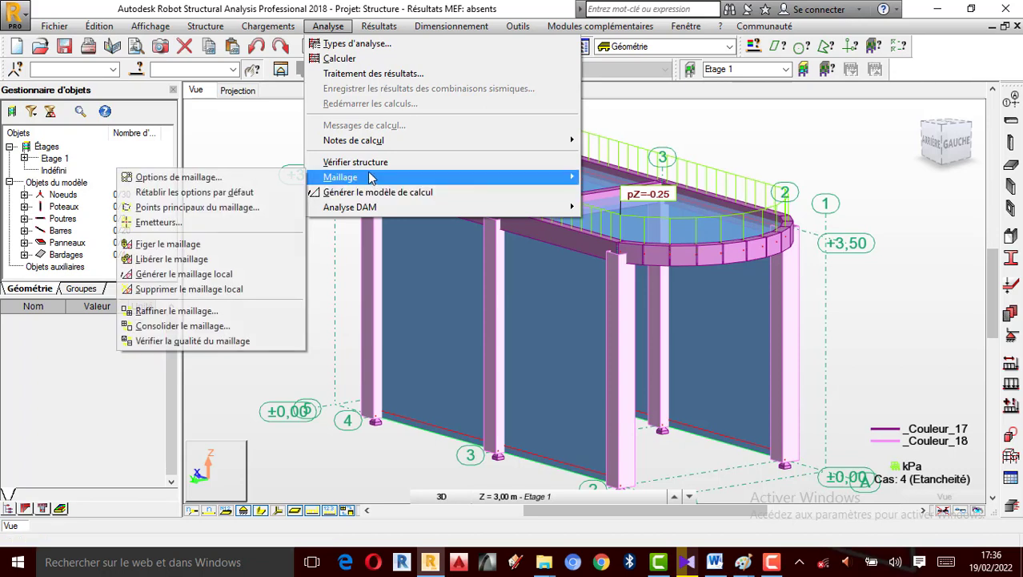
left_click(376, 192)
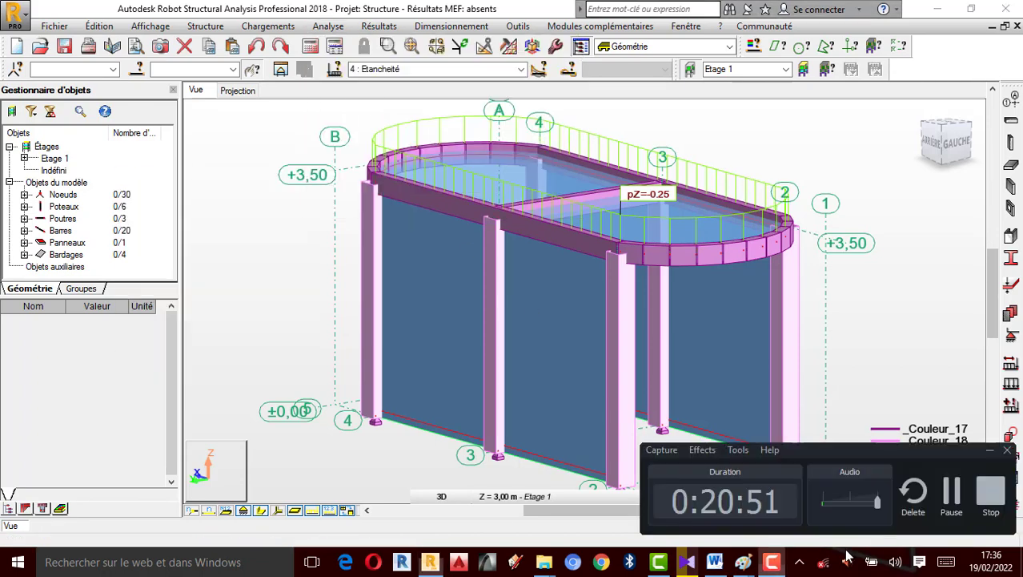
left_click(329, 26)
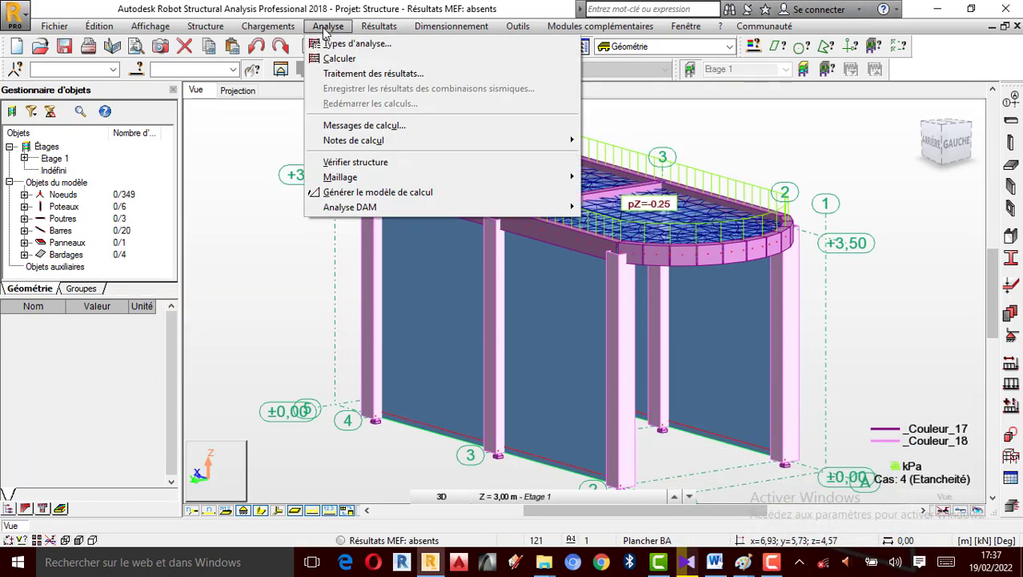
Step: Regenerate the structure's calculation model and dismiss the calculation messages
left_click(364, 195)
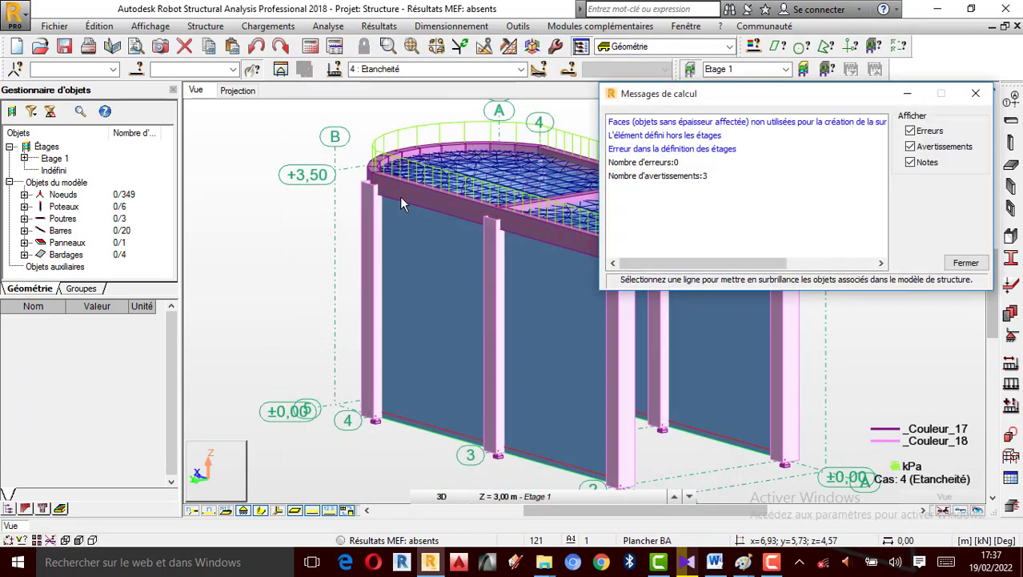
left_click(975, 93)
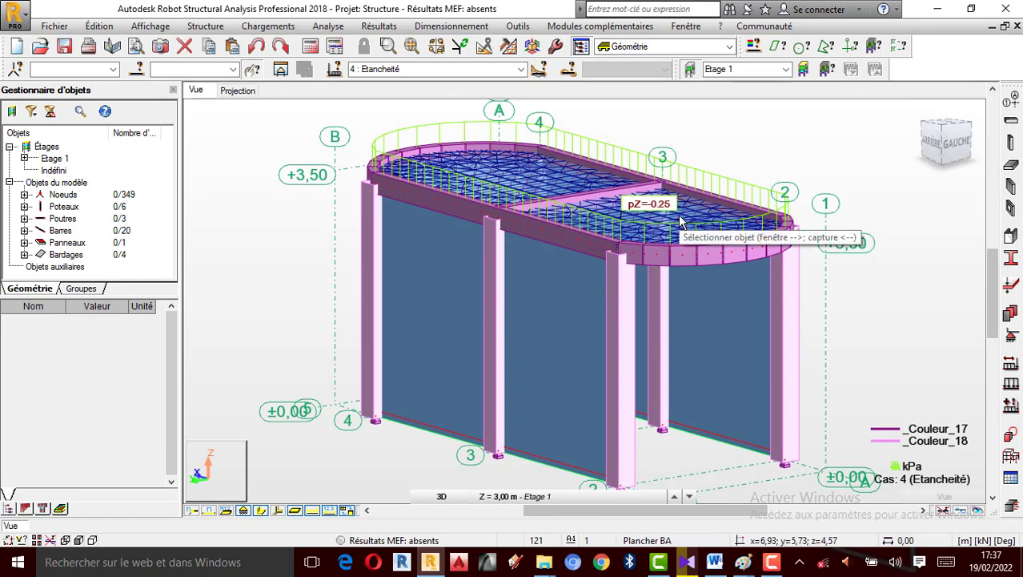
Step: Start a wind load simulation for the structure and set the wind speed to 28 m/s
left_click(205, 26)
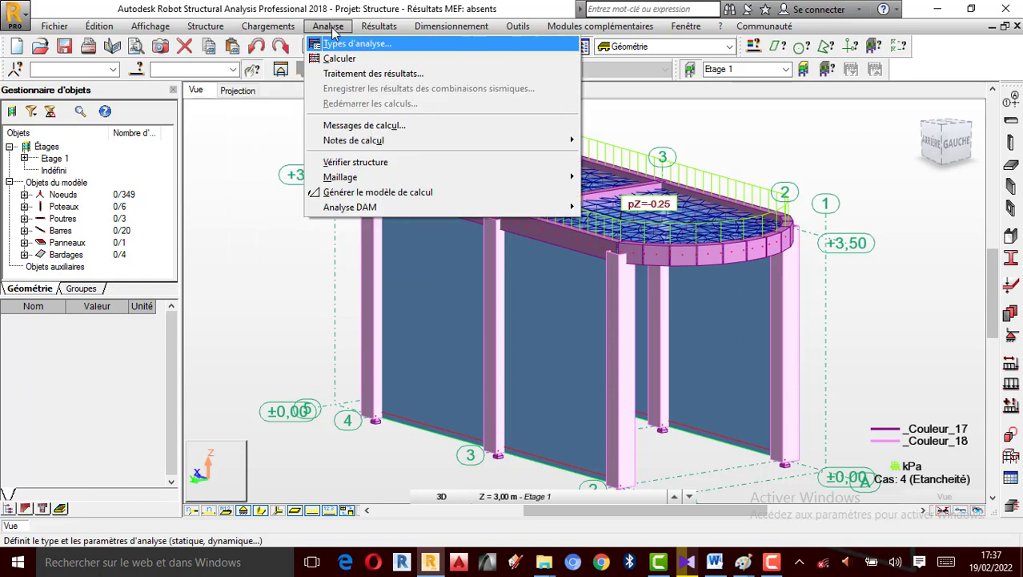
mouse_move(193, 27)
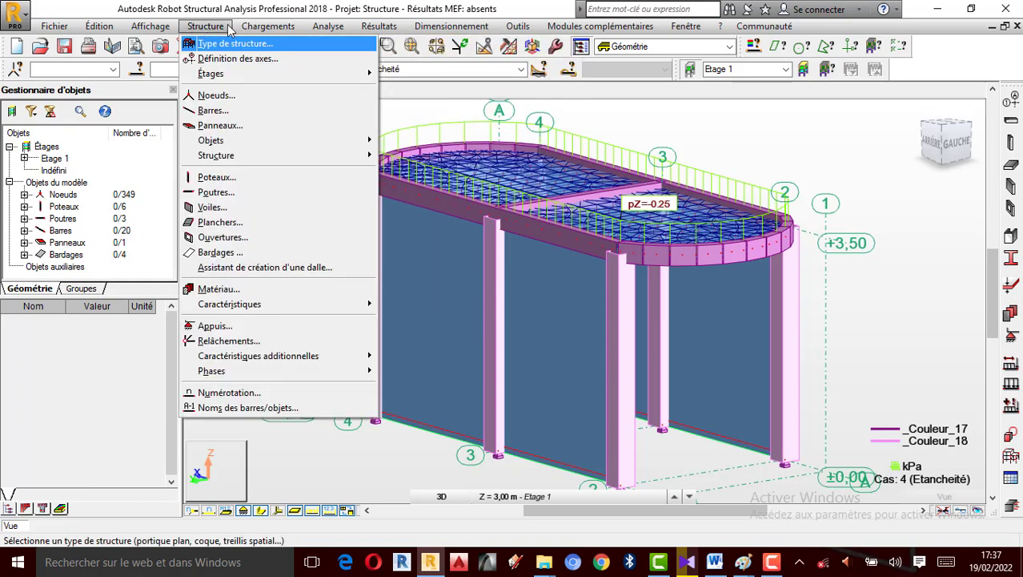
mouse_move(262, 30)
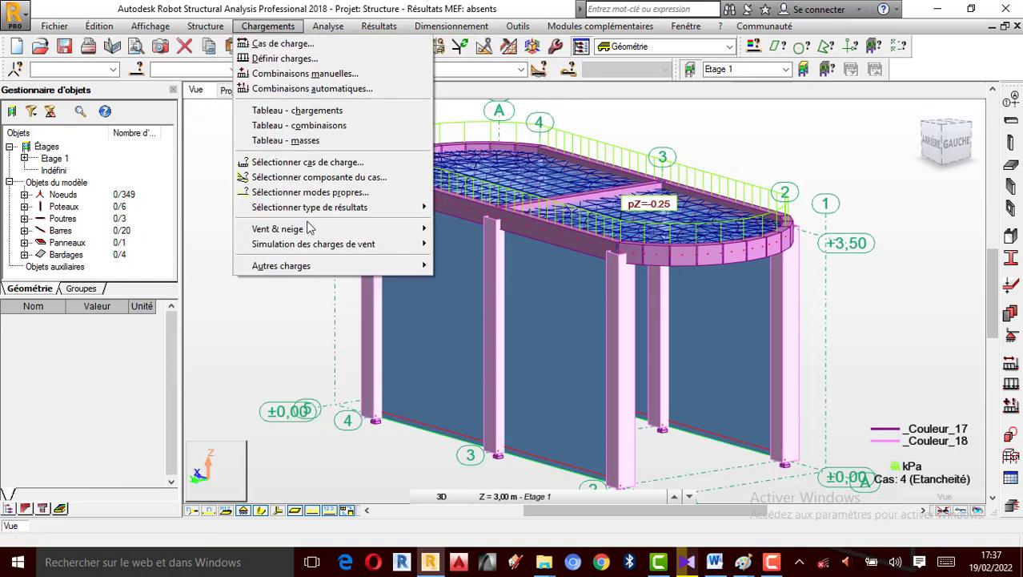
mouse_move(297, 253)
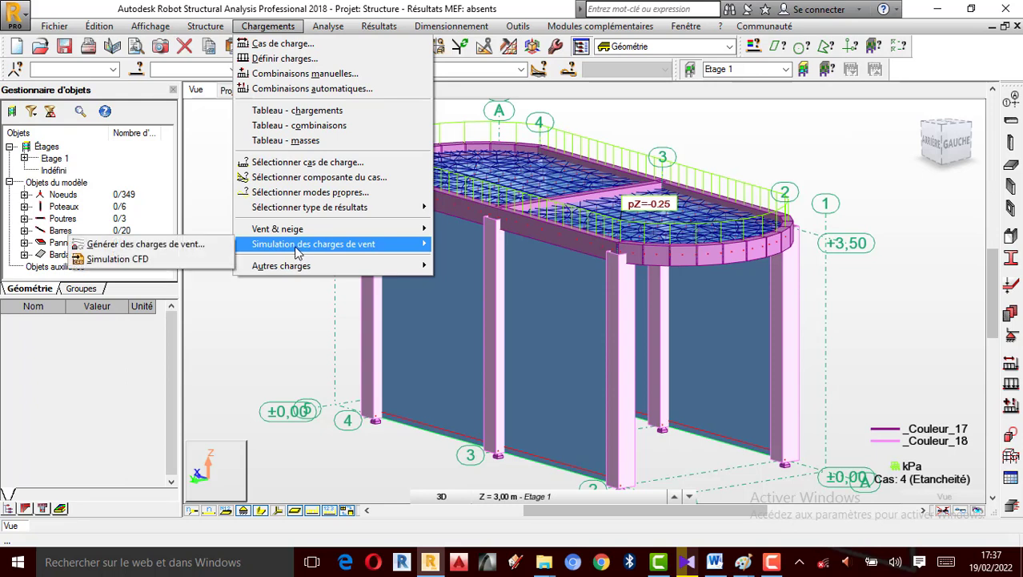
left_click(158, 242)
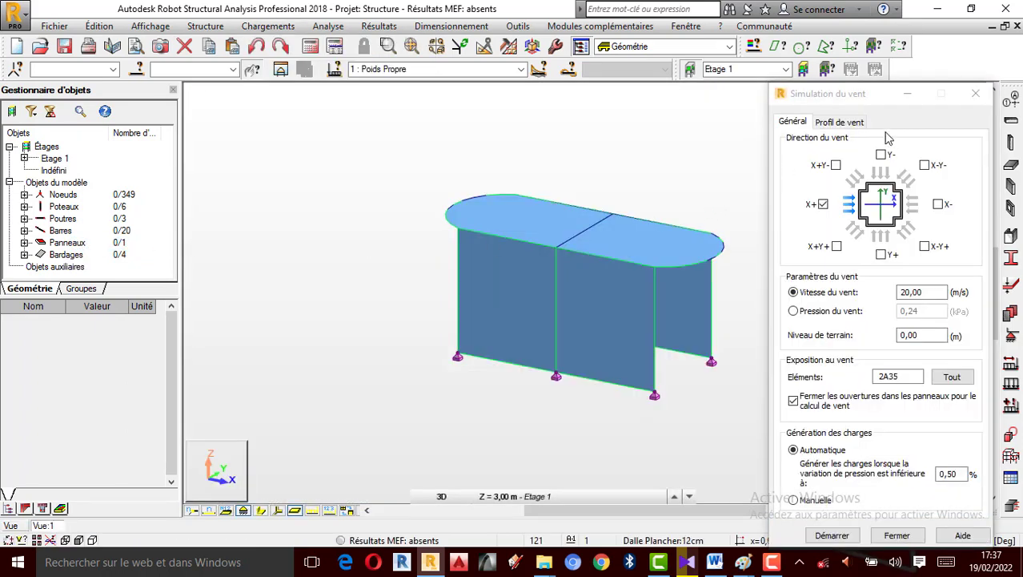
scroll(681, 284, "up", 3)
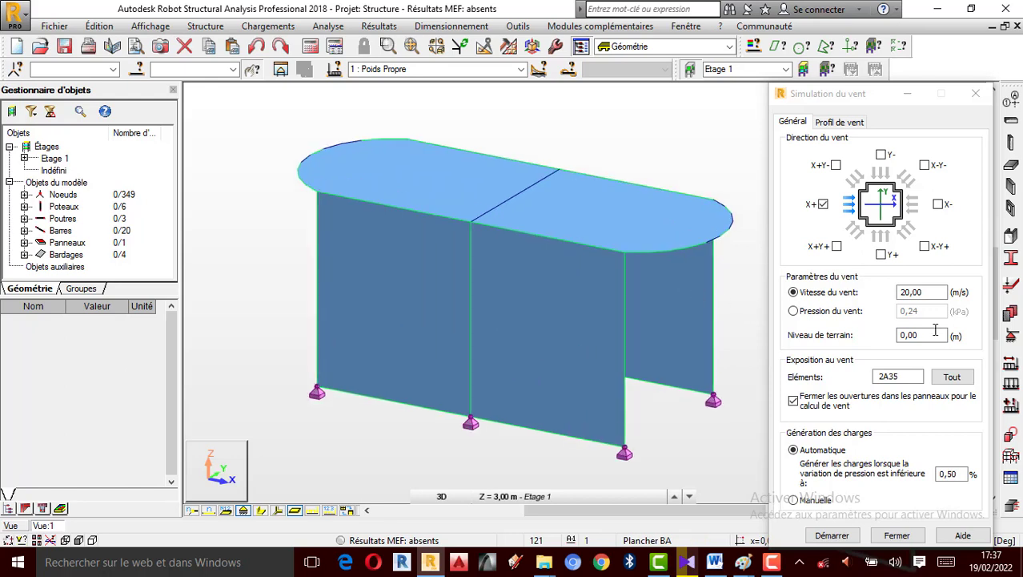
double_click(911, 292)
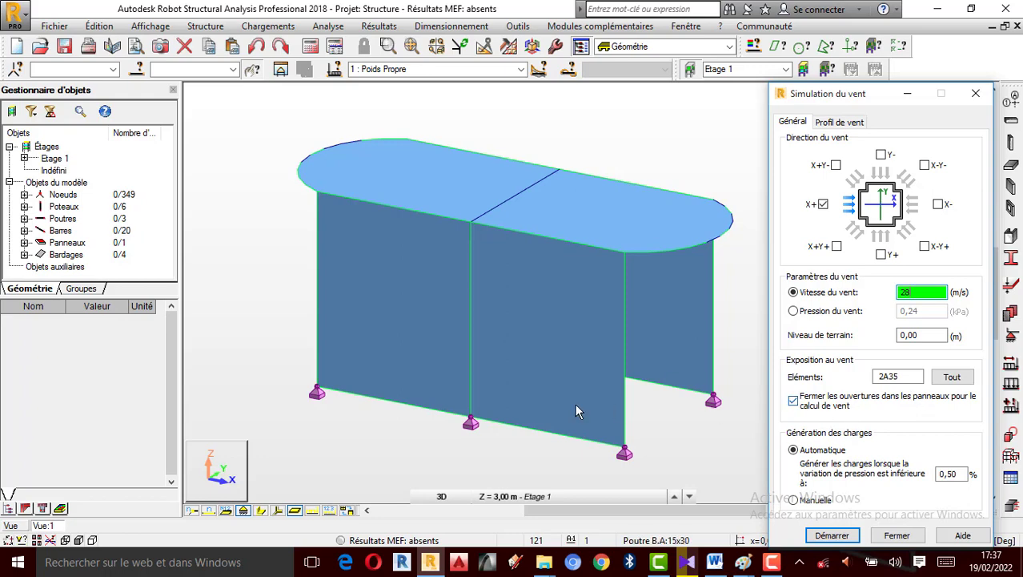
Step: Replace the elements exposed to wind with claddings 32 to 35 only, entered as 32A35
double_click(918, 377)
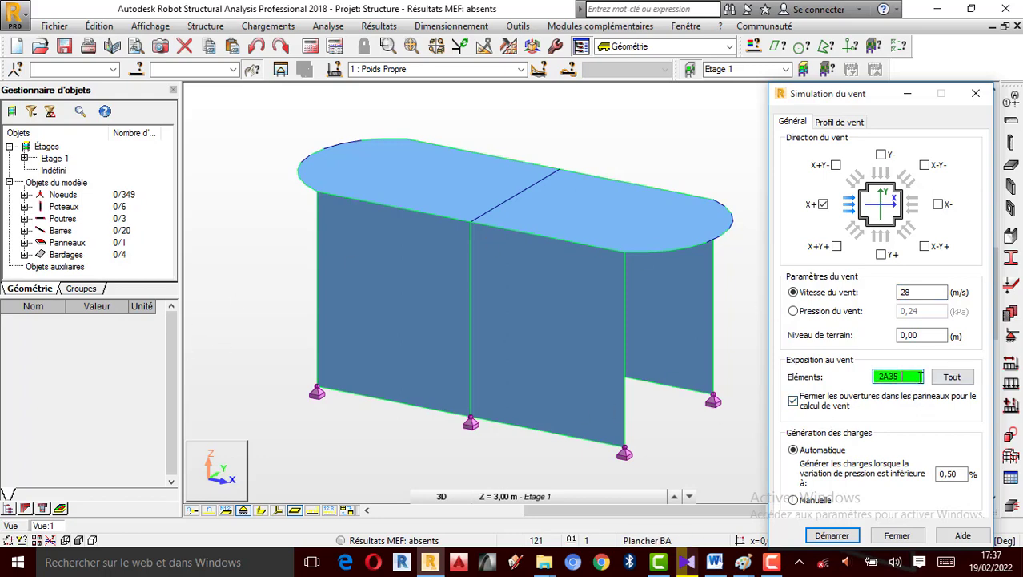
left_click(24, 254)
scroll(76, 265, "down", 1)
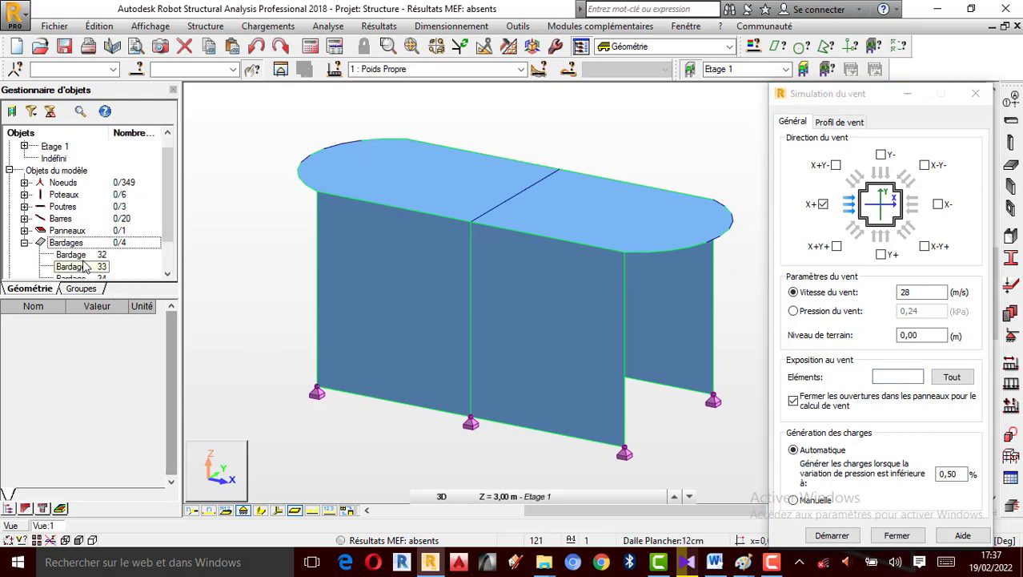
left_click(80, 255)
left_click(80, 266, "ctrl")
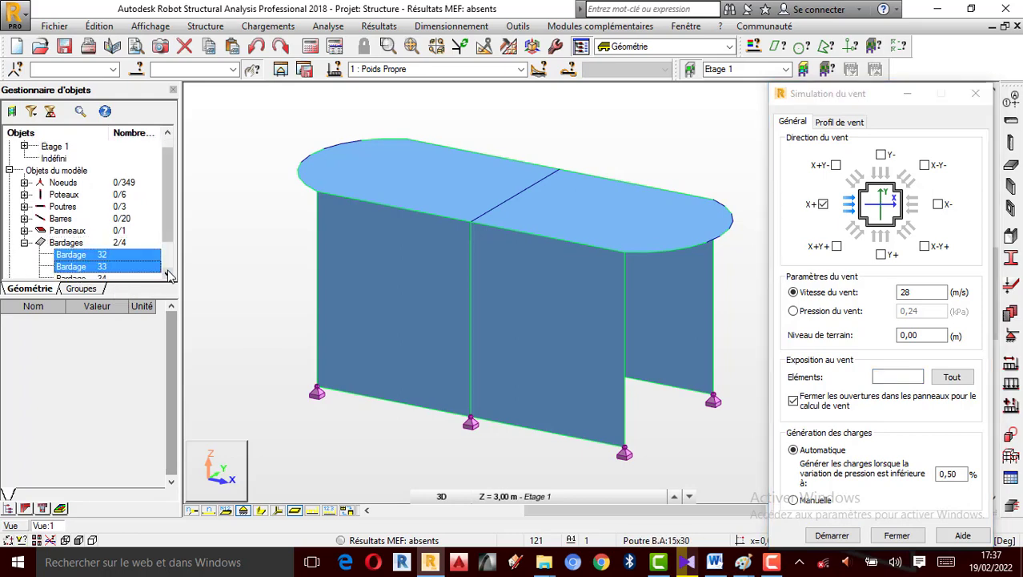
left_click(166, 275)
left_click(81, 255, "ctrl")
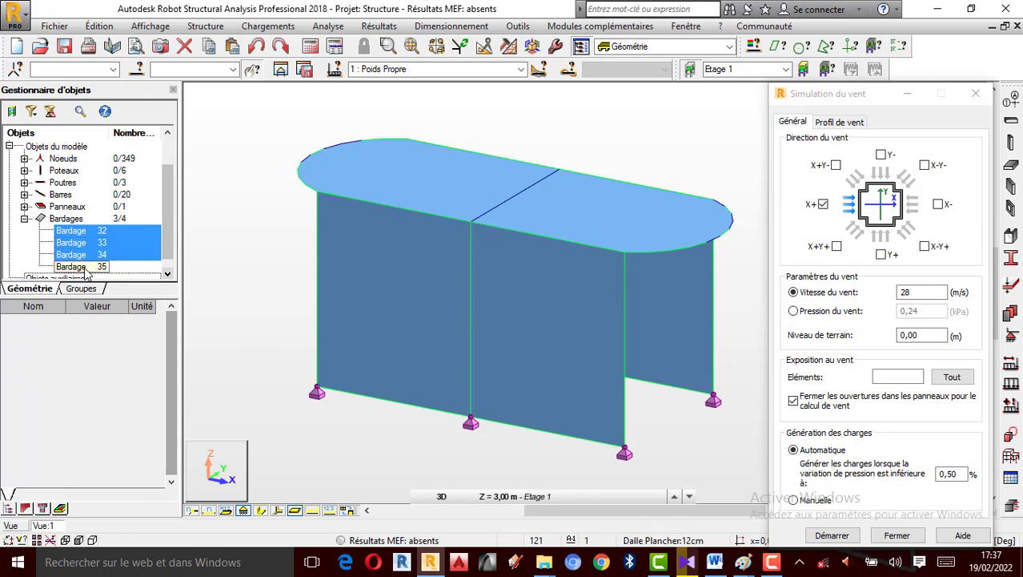
left_click(167, 274)
left_click(88, 255, "ctrl")
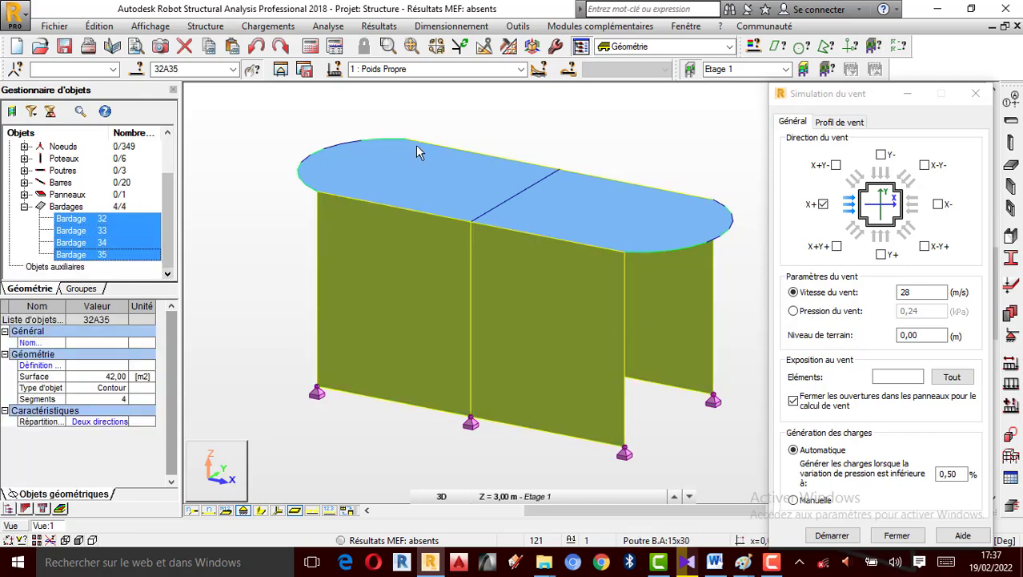
left_click_drag(206, 70, 138, 70)
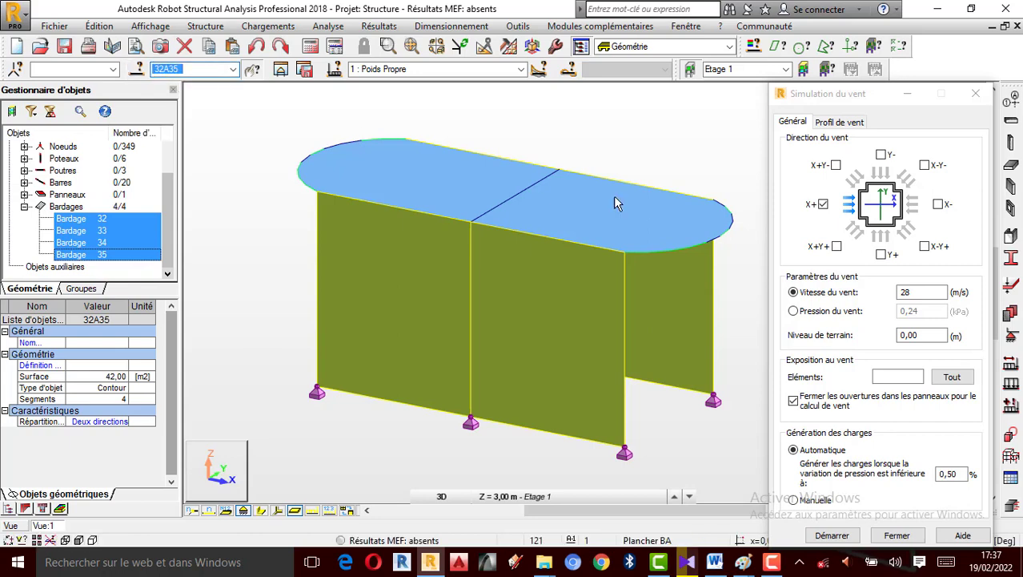
left_click(897, 375)
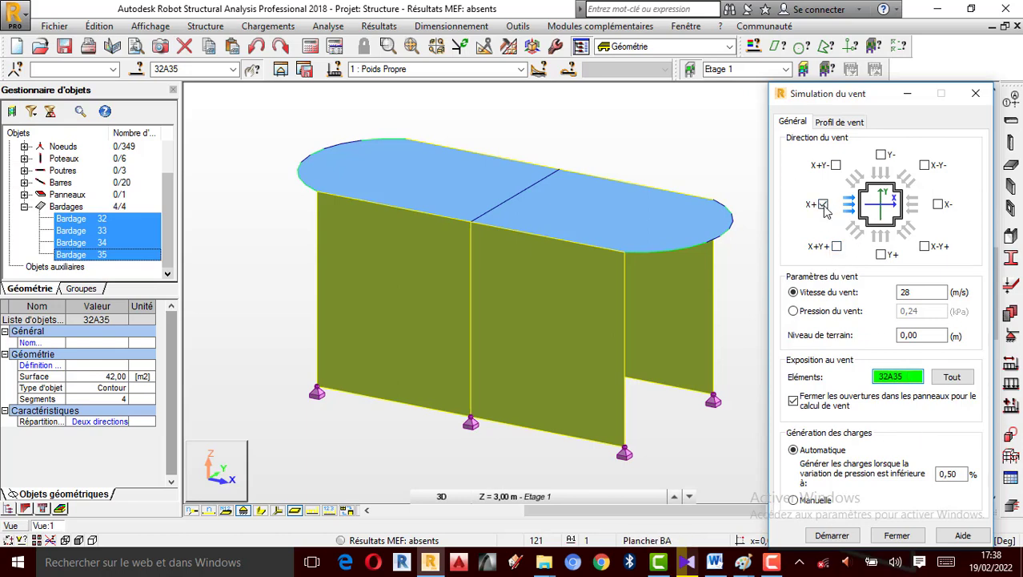
Step: Set X+Y+ as the only wind direction, run the simulation with automatic load generation, and close the wind simulation
left_click(836, 245)
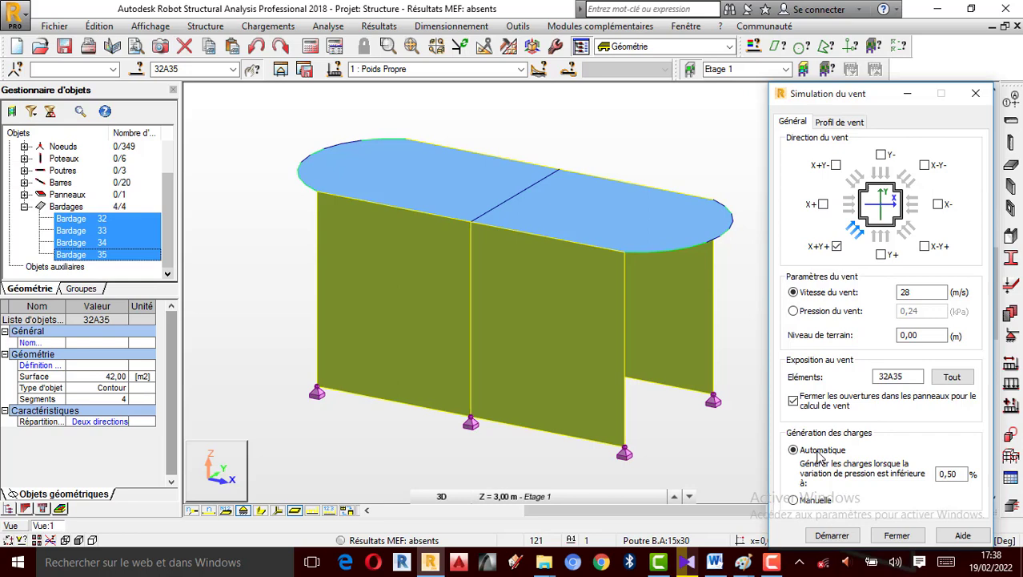
left_click(831, 535)
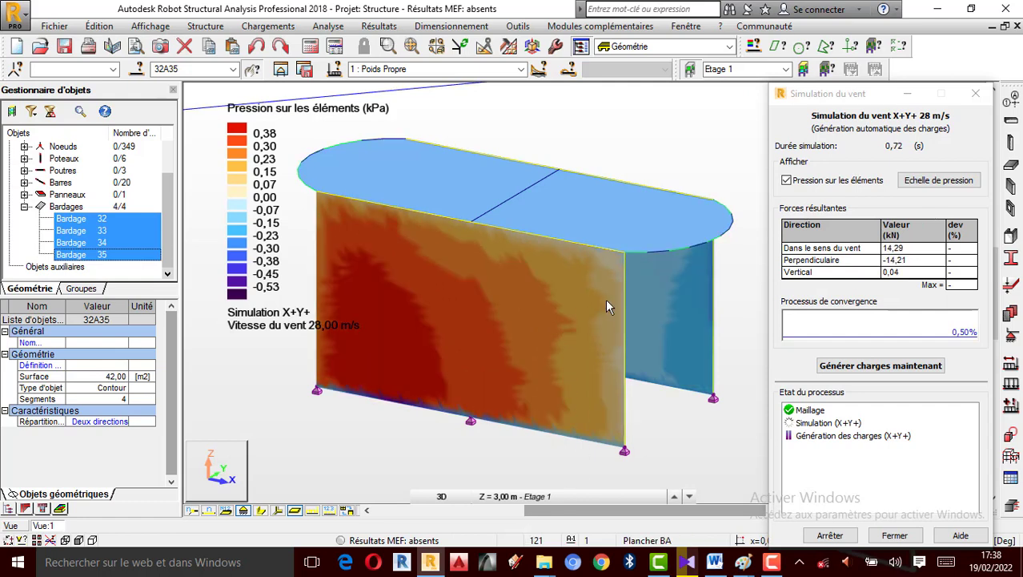
scroll(565, 296, "down", 1)
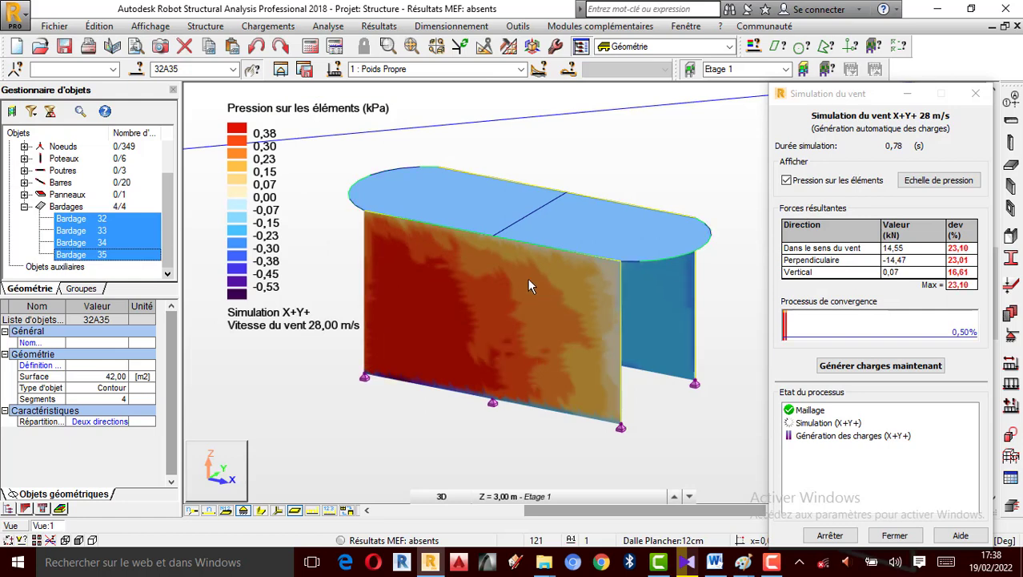
scroll(505, 283, "up", 1)
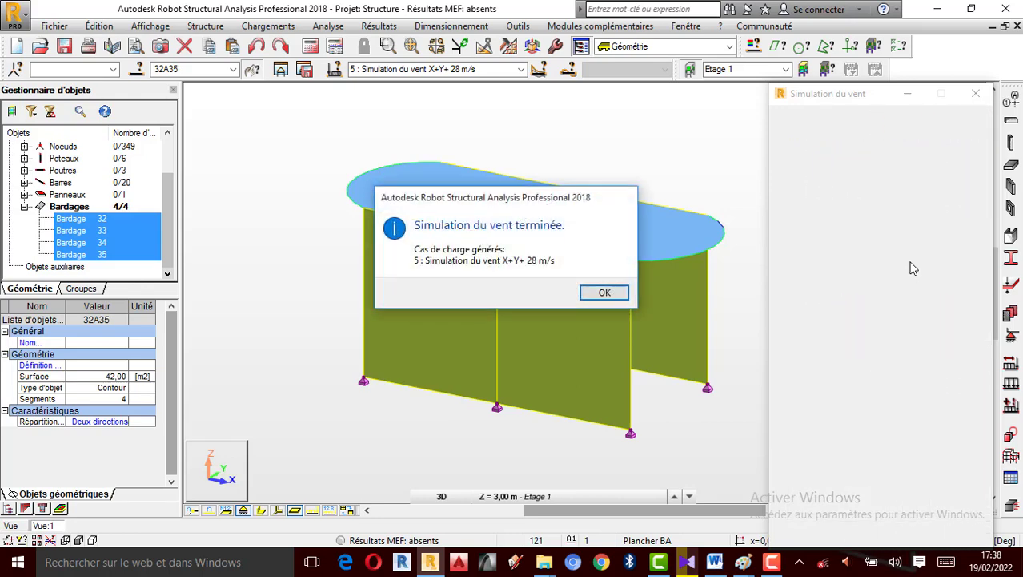
left_click(605, 293)
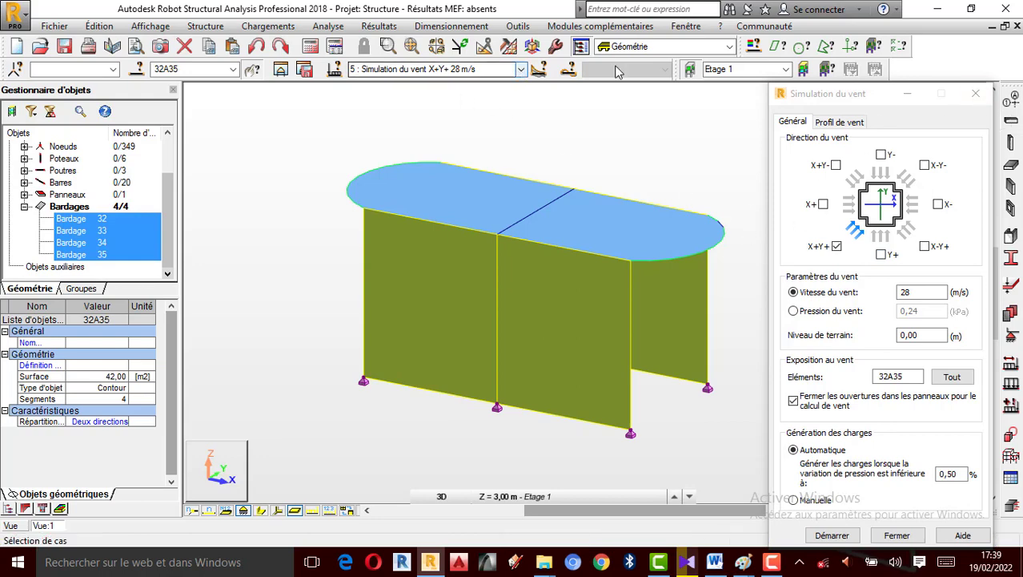
left_click(978, 96)
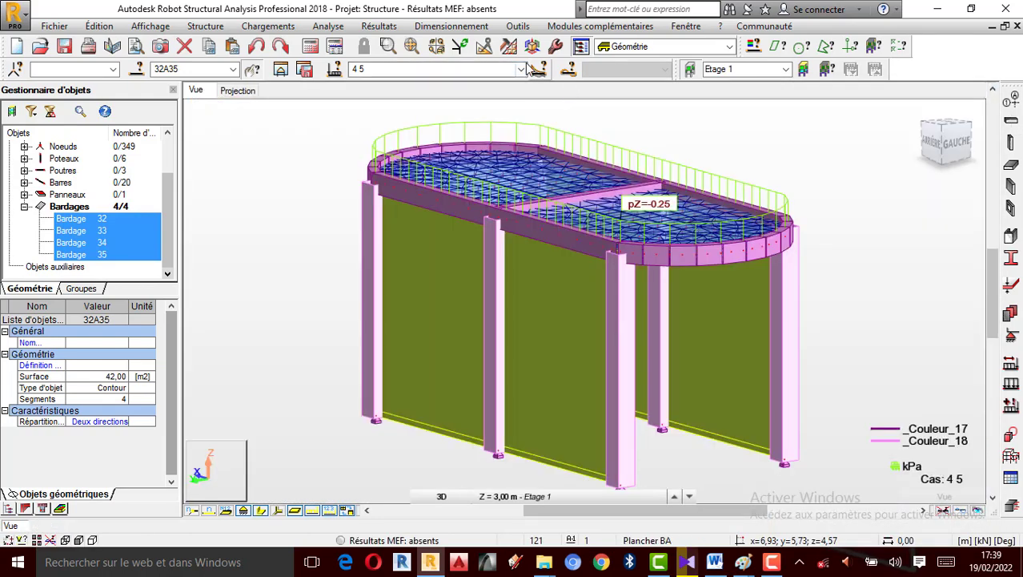
Step: Display load case 5, Simulation du vent X+Y+ 28 m/s, and examine its pressures on the claddings in 3D from both long sides
left_click(520, 68)
left_click(418, 123)
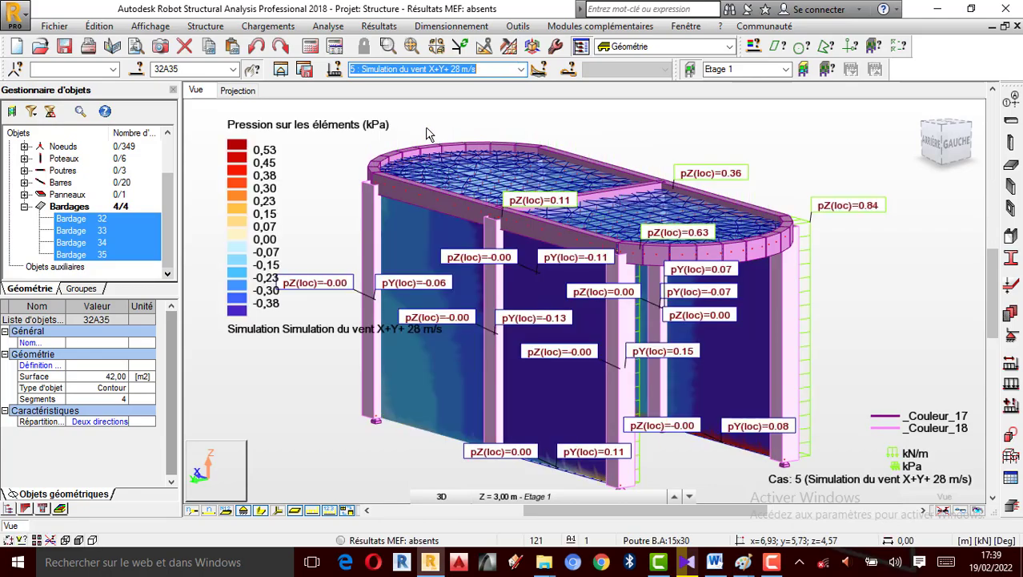
right_click(794, 142)
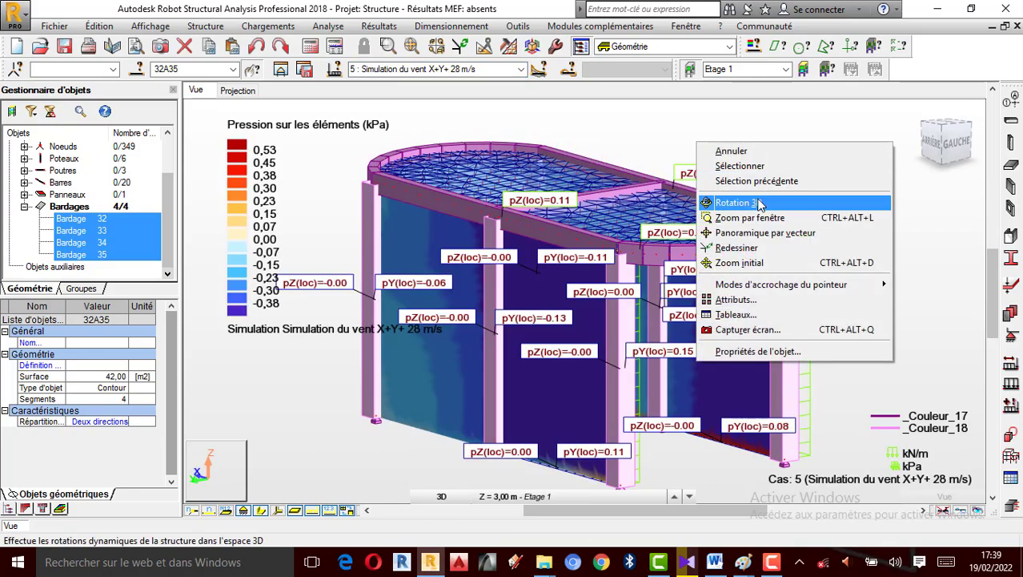
left_click(758, 202)
scroll(758, 212, "down", 1)
left_click_drag(792, 280, 614, 248)
scroll(561, 239, "up", 1)
scroll(589, 267, "down", 1)
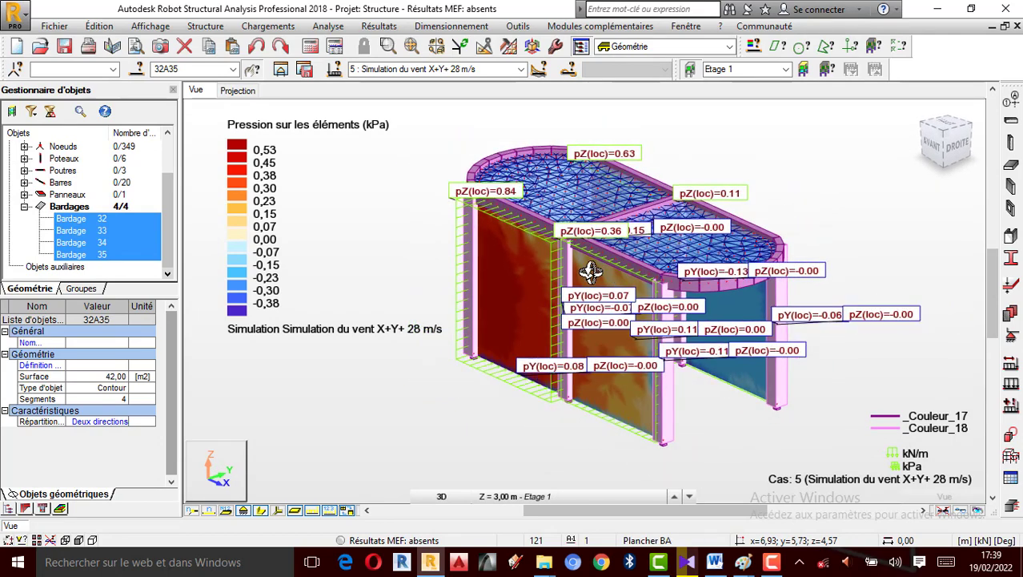
scroll(514, 266, "up", 1)
scroll(683, 251, "down", 1)
scroll(621, 262, "up", 1)
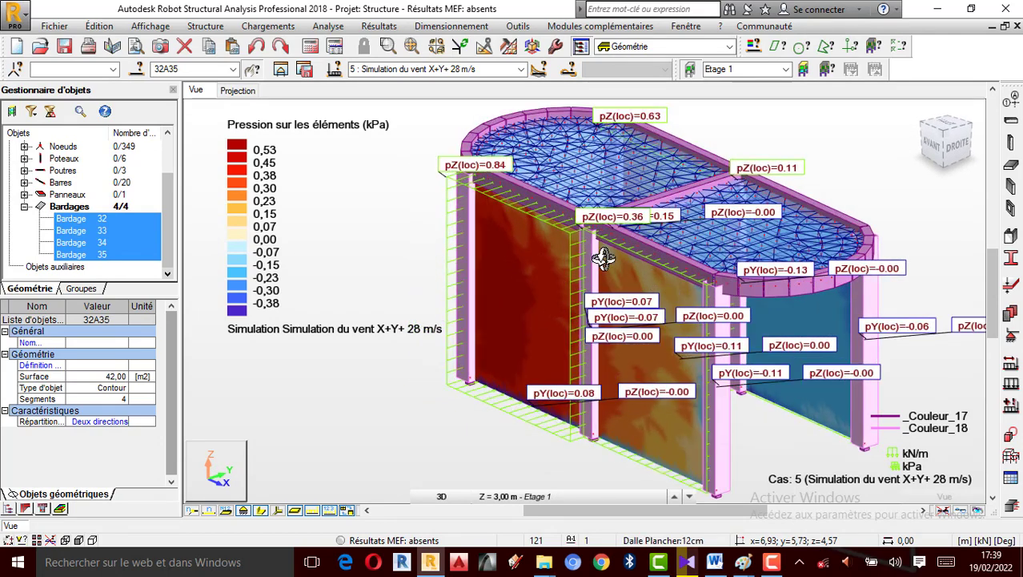
scroll(602, 258, "down", 1)
left_click_drag(757, 263, 665, 268)
scroll(665, 267, "up", 4)
scroll(602, 270, "down", 3)
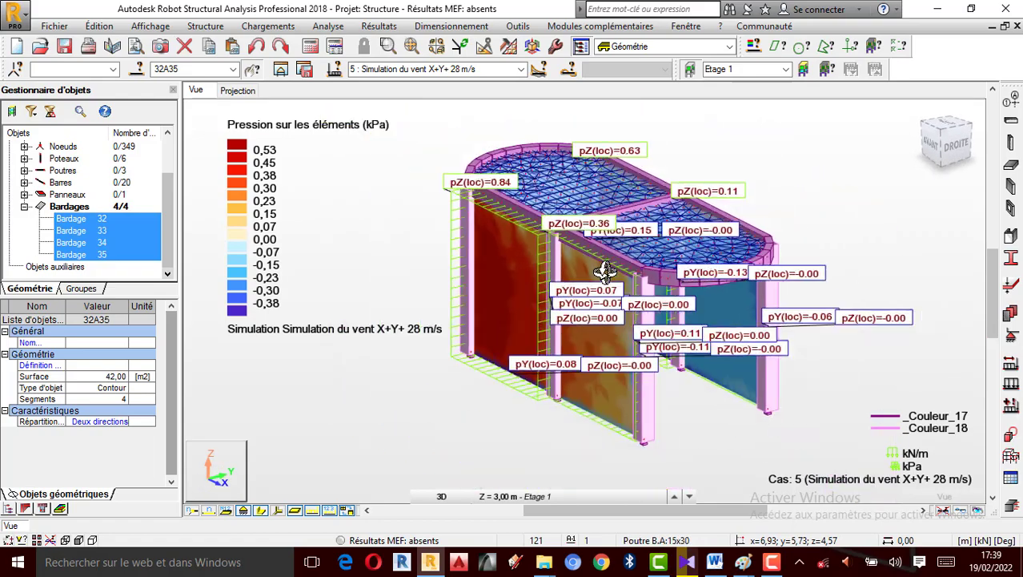
left_click_drag(719, 231, 707, 233)
scroll(707, 234, "up", 1)
scroll(663, 244, "up", 1)
scroll(612, 226, "down", 2)
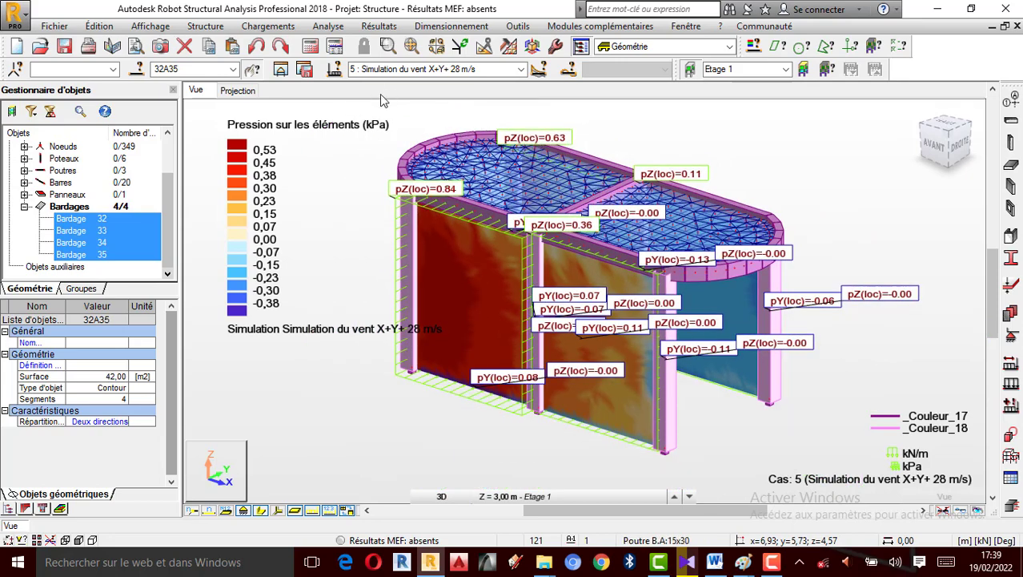
Step: Set the automatic combinations for the BAEL 91 standard to Aucun / Supprimer
left_click(264, 26)
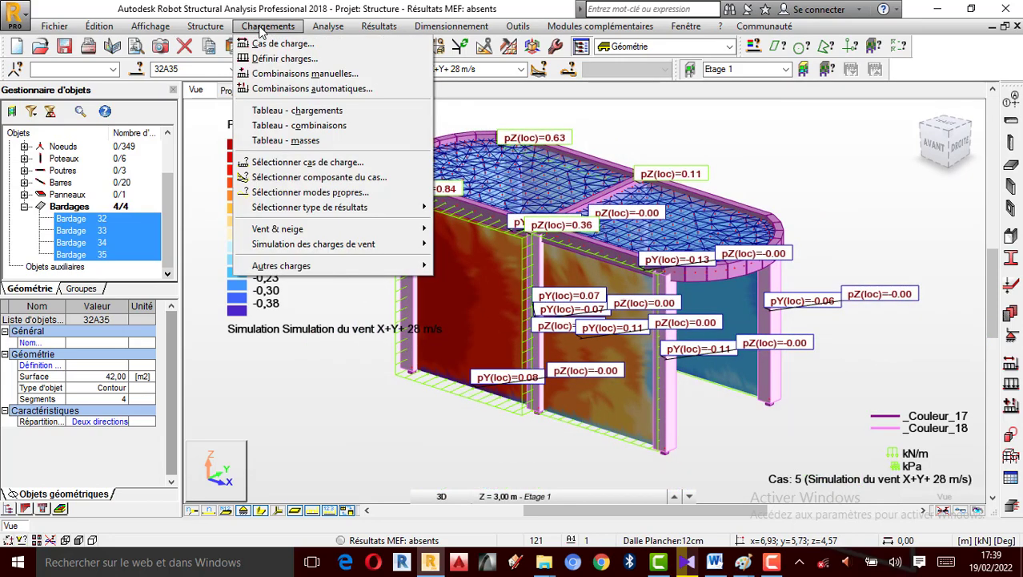
left_click(324, 90)
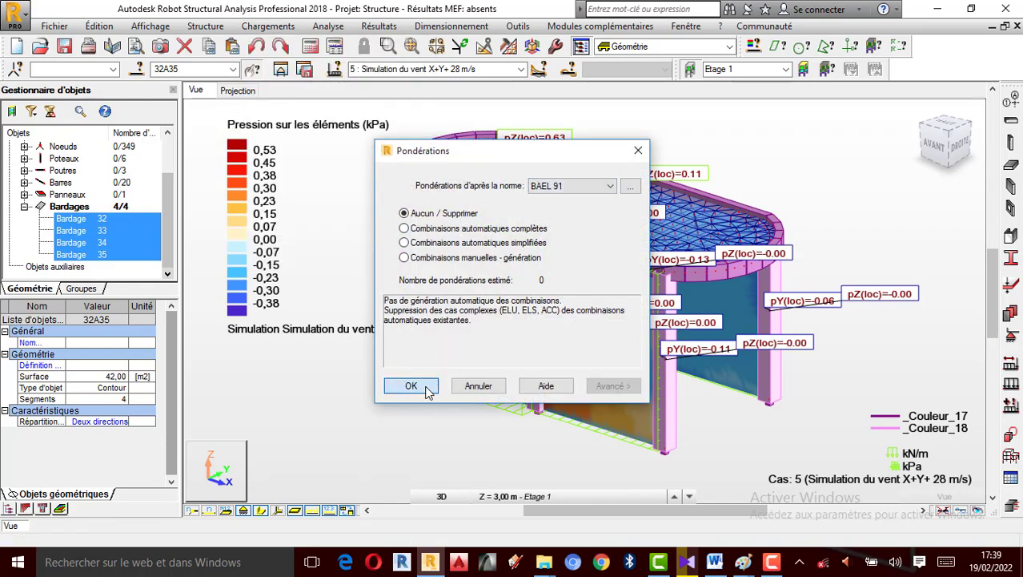
left_click(411, 386)
Step: Create a manual ELU combination named Elu containing all five load cases with automatic coefficients, and apply it
left_click(268, 25)
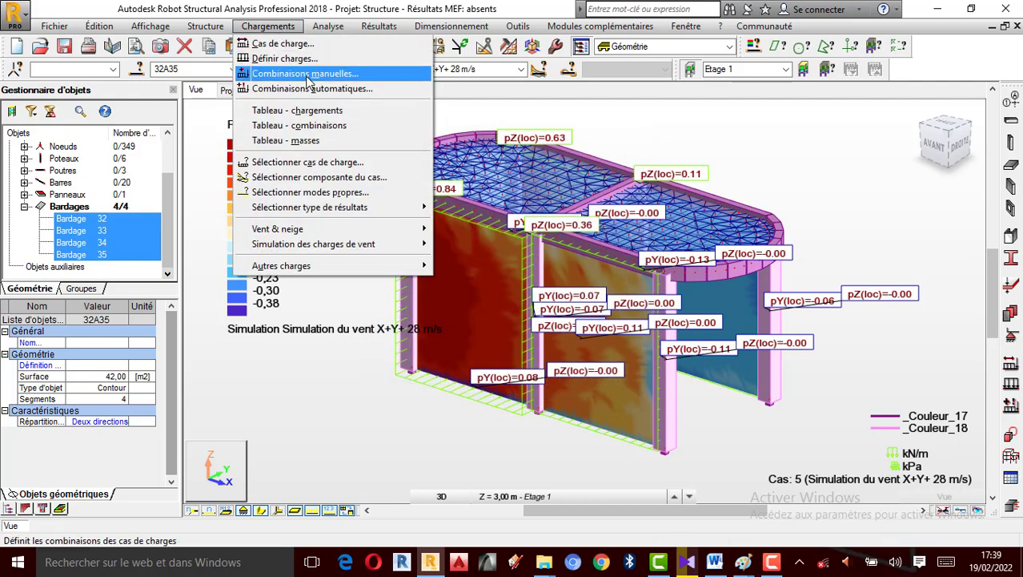
left_click(308, 76)
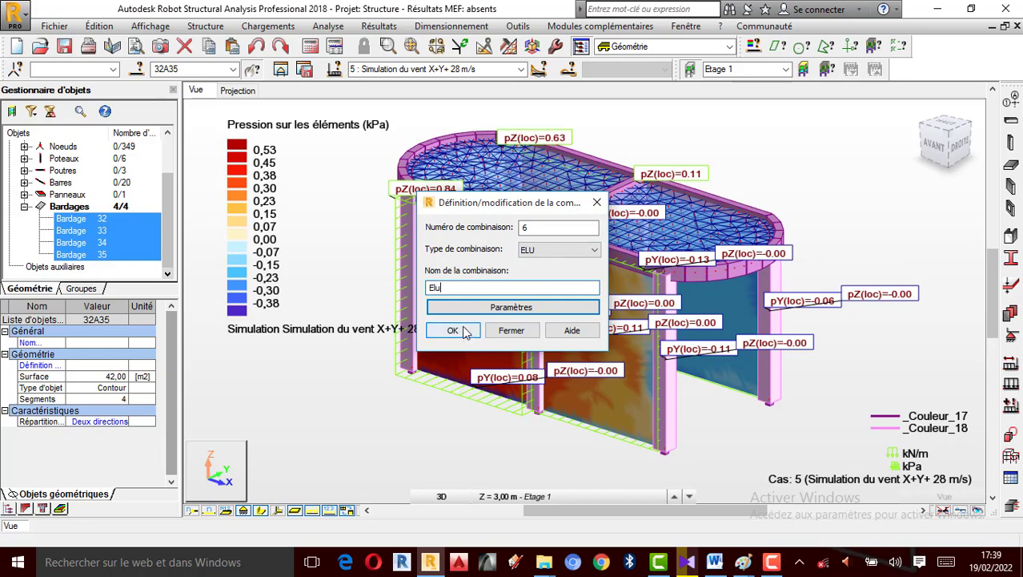
left_click(453, 330)
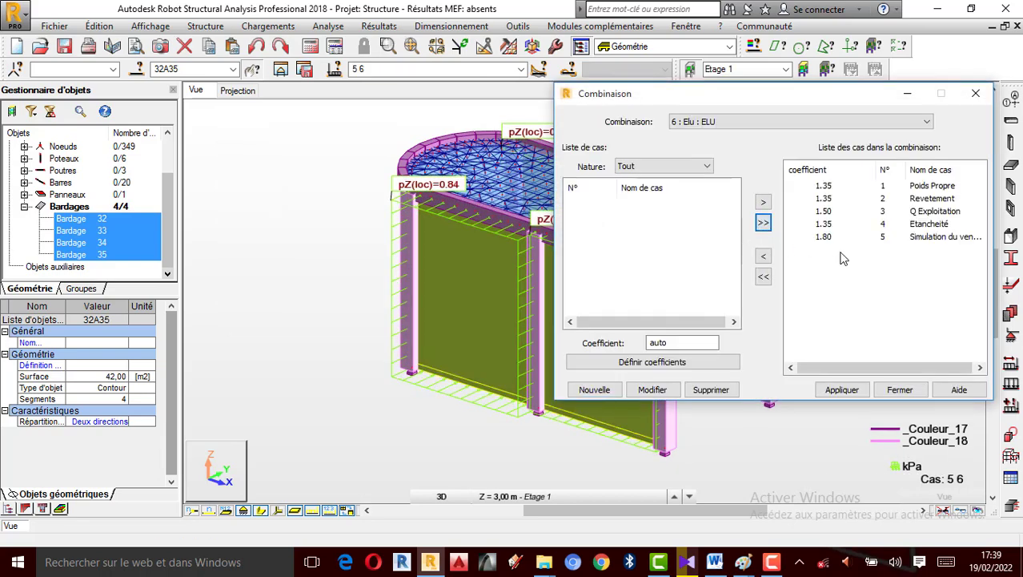
left_click(834, 239)
left_click(834, 238)
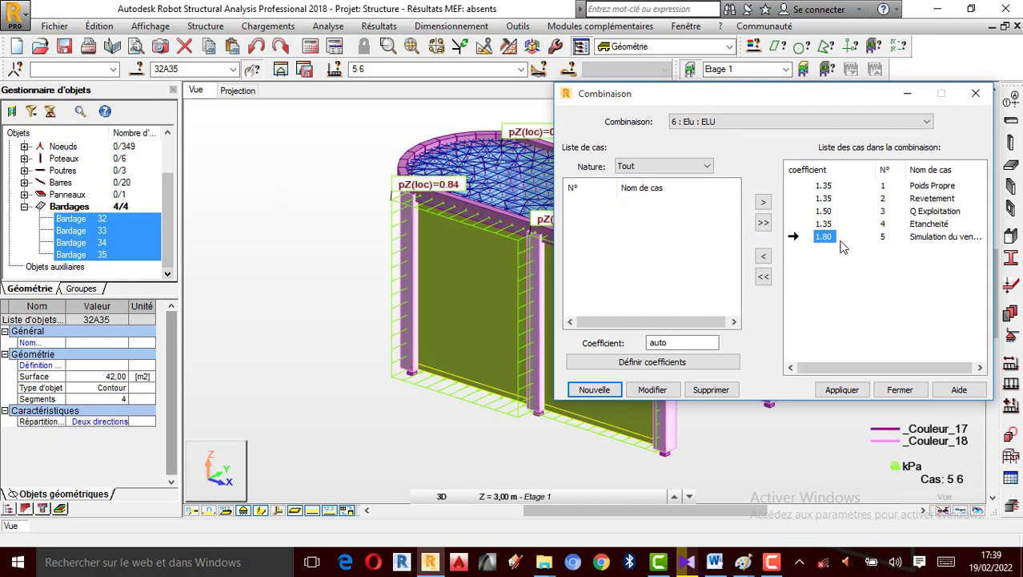
left_click(842, 390)
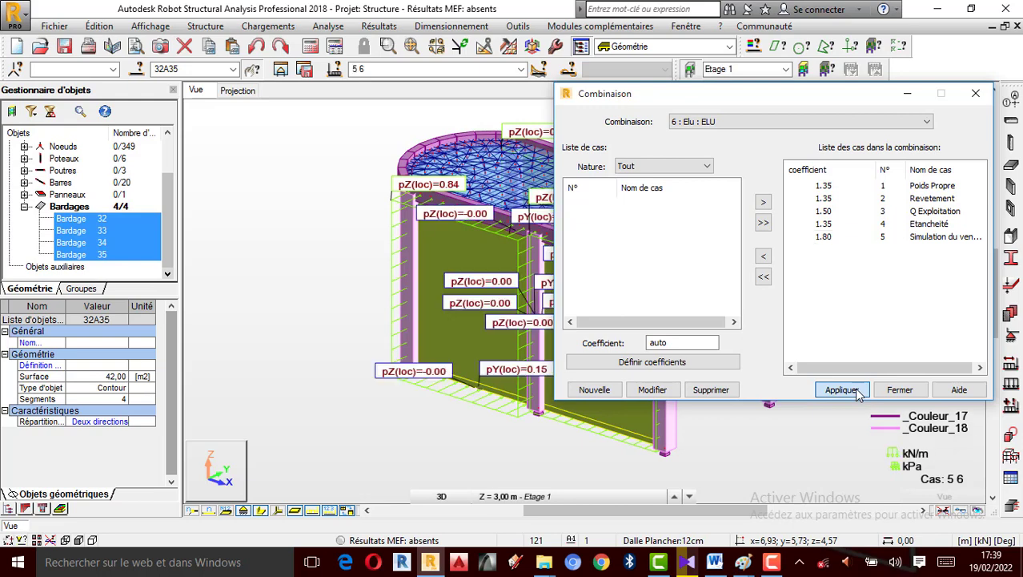
Step: Create a new manual combination 7 of type ELS named Els
left_click(597, 389)
left_click(808, 220)
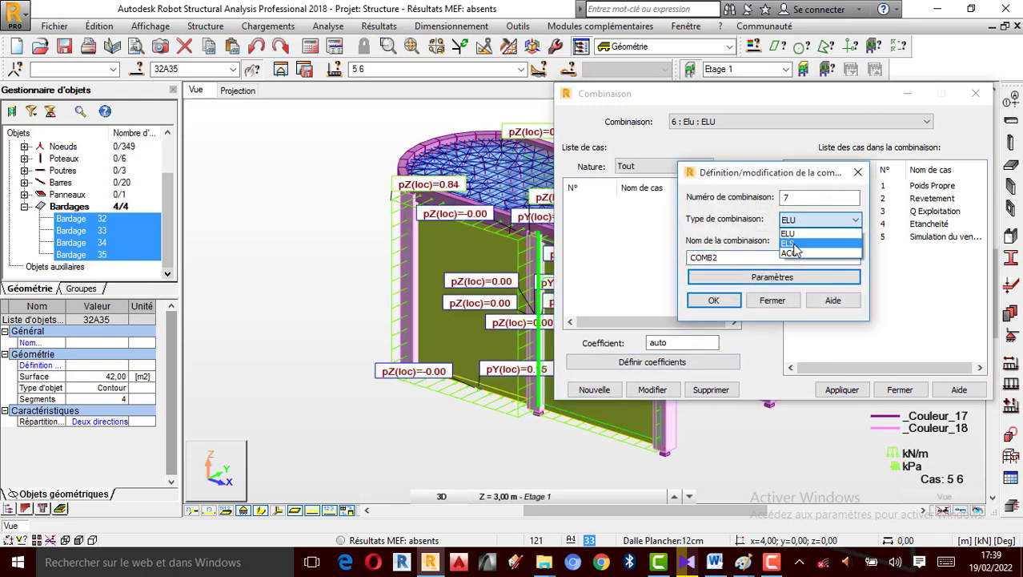
left_click(804, 239)
type("Els")
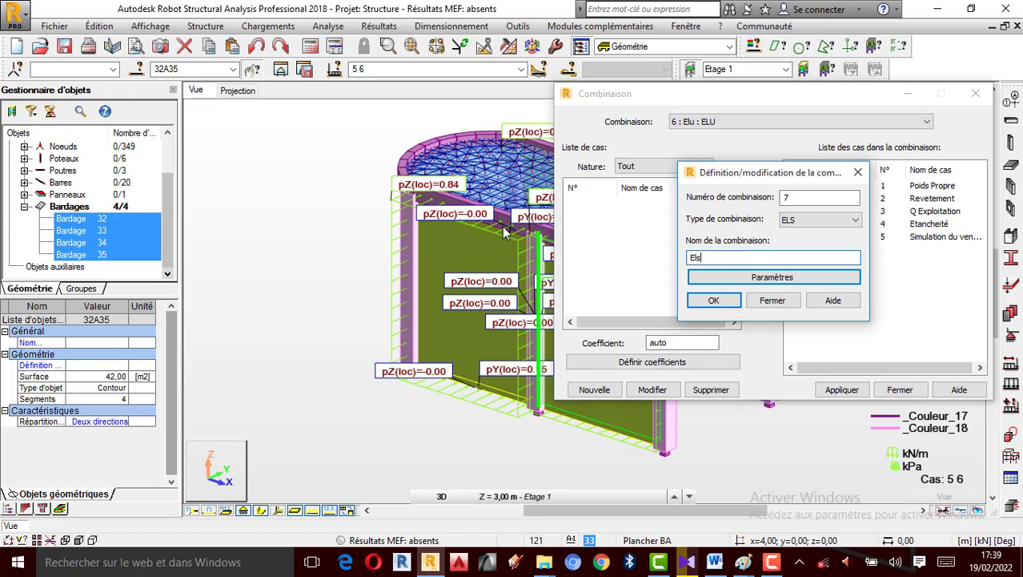
left_click(855, 220)
left_click(847, 235)
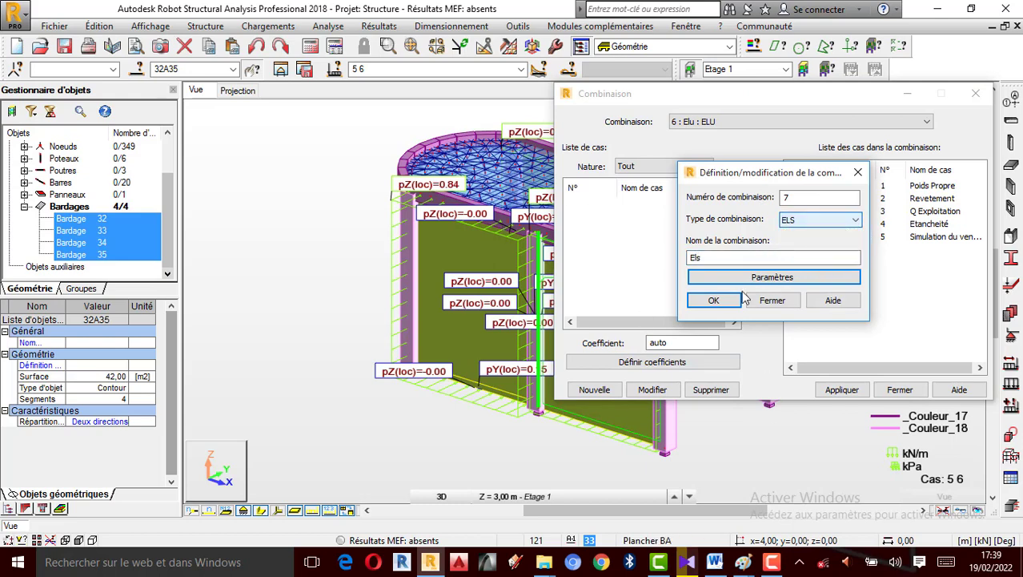
left_click(715, 299)
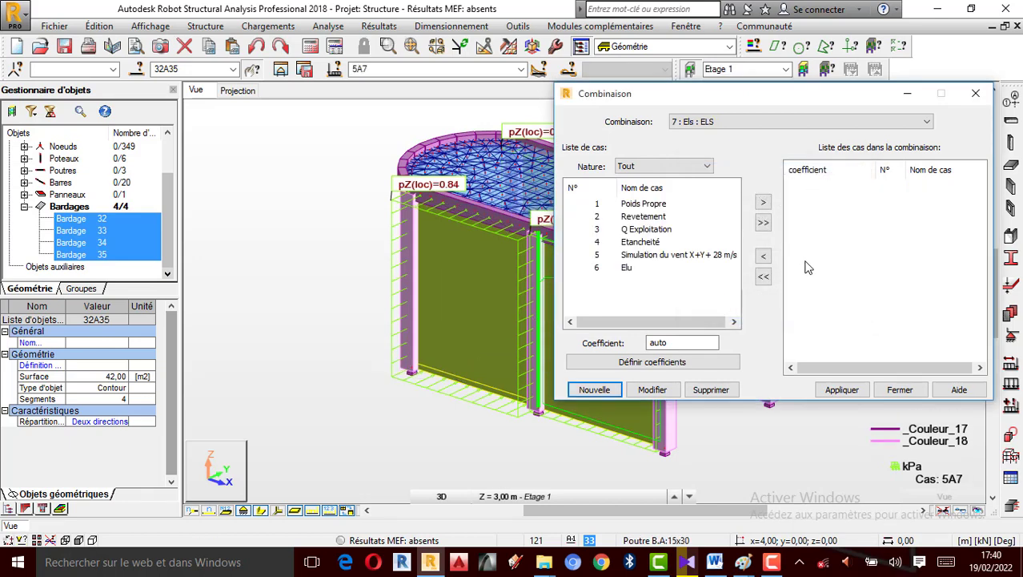
Step: Add all five load cases to the Els combination with automatic coefficients, apply it, and close the combination definition
left_click(765, 225)
left_click(827, 251)
left_click(763, 260)
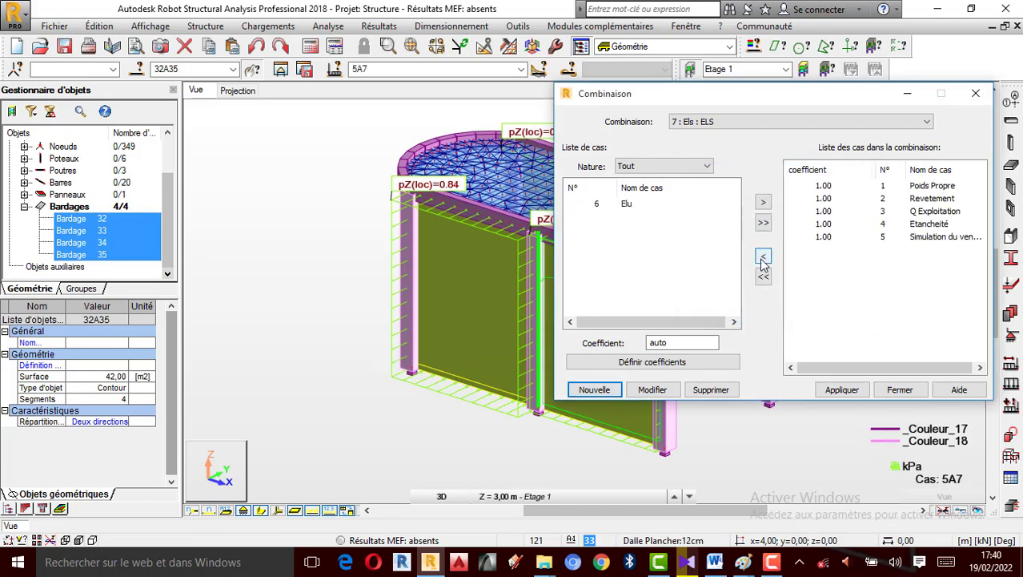
left_click(841, 392)
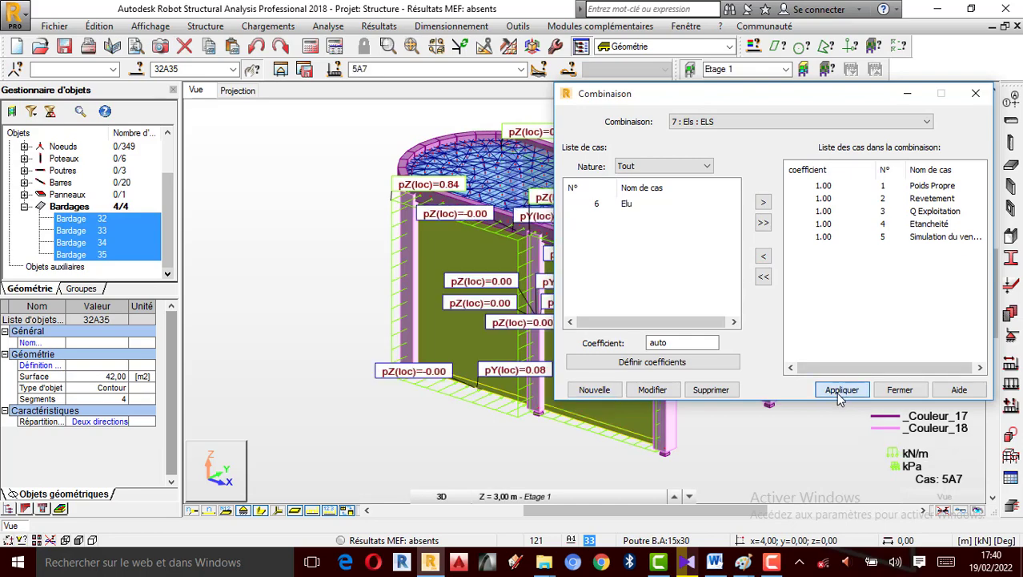
left_click(897, 390)
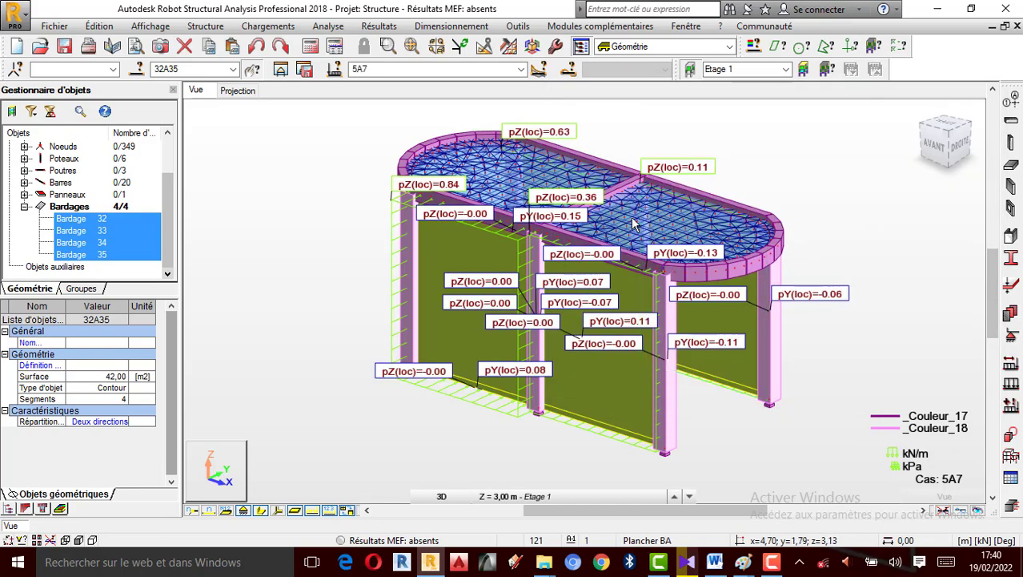
left_click(772, 561)
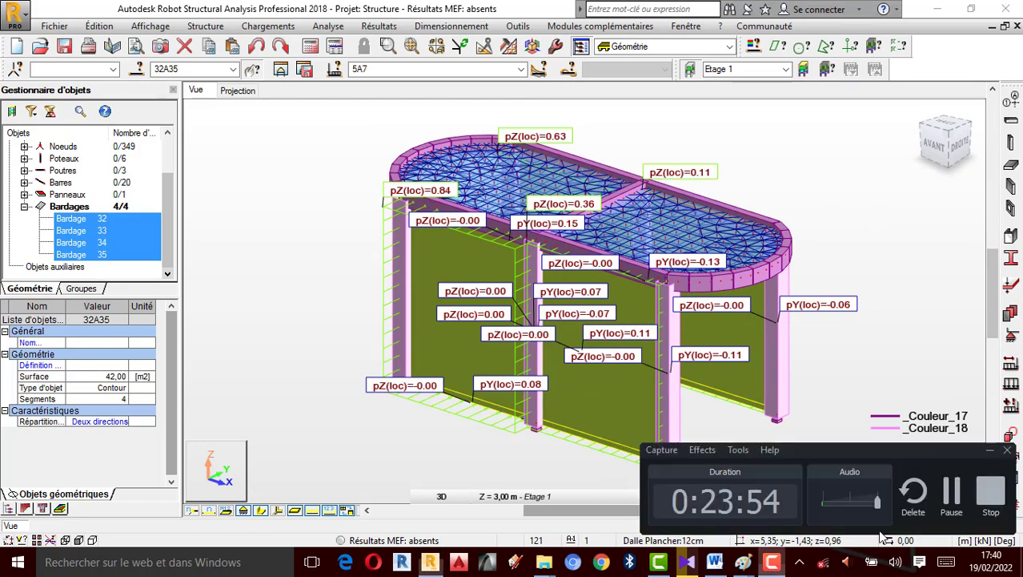
left_click(951, 493)
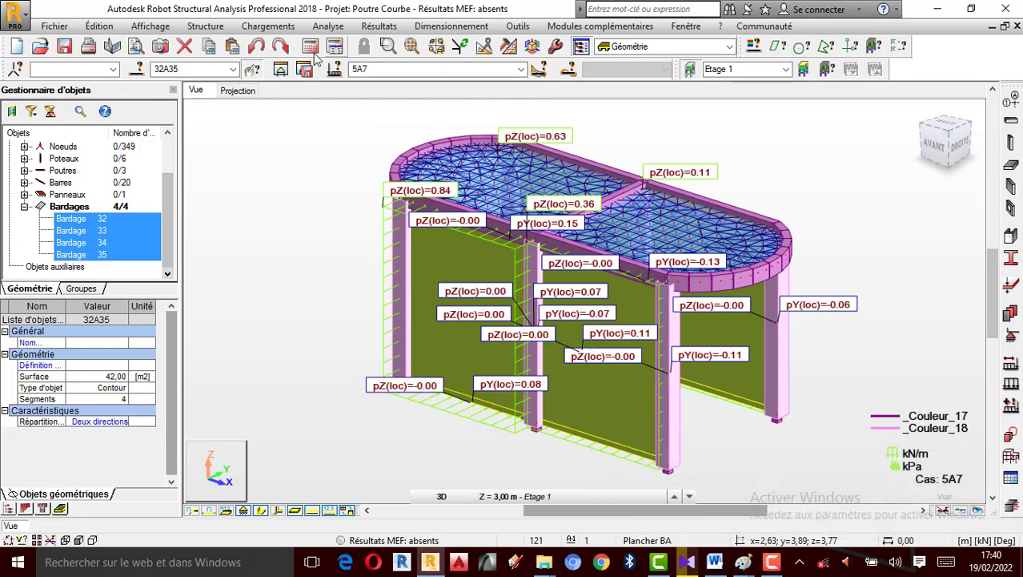
Step: Verify the structure's model definition, run the calculation, and dismiss the verification and calculation reports
left_click(329, 25)
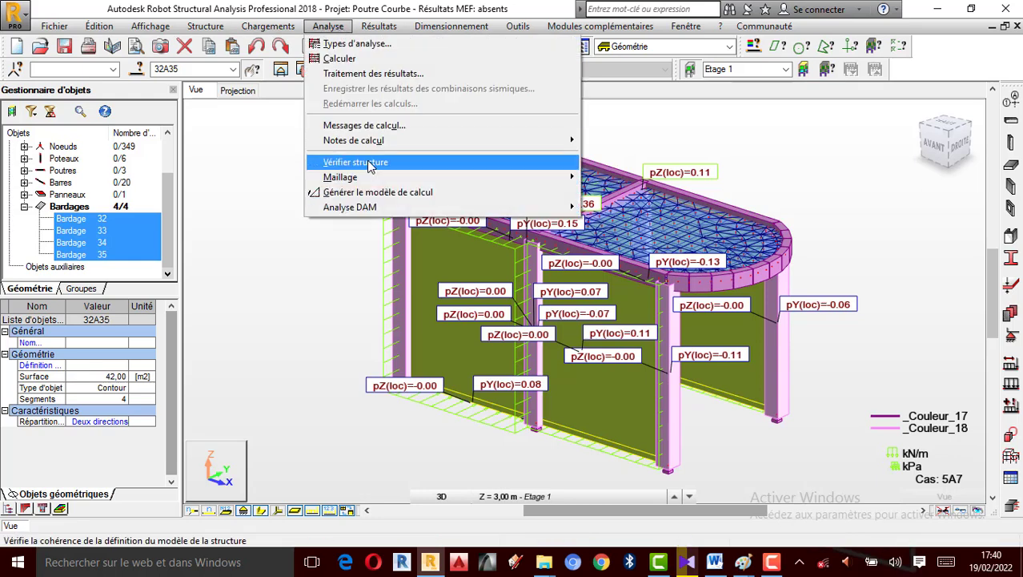
left_click(365, 164)
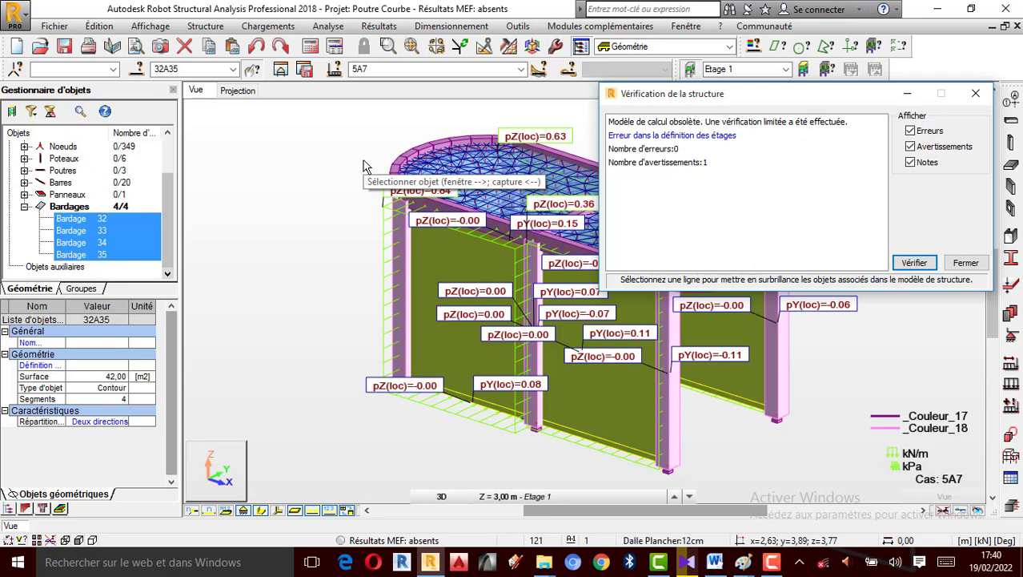
left_click(976, 93)
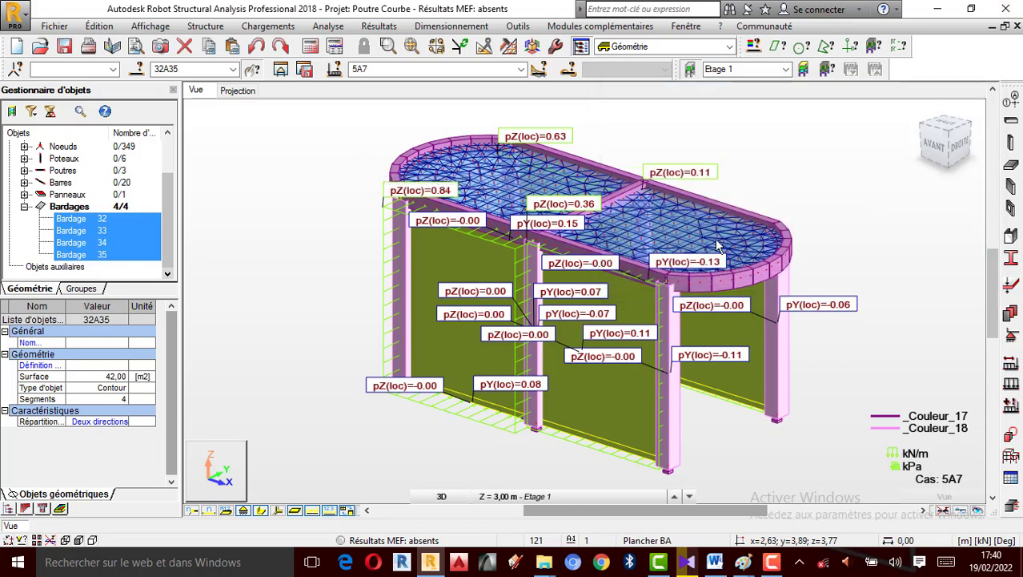
left_click(313, 48)
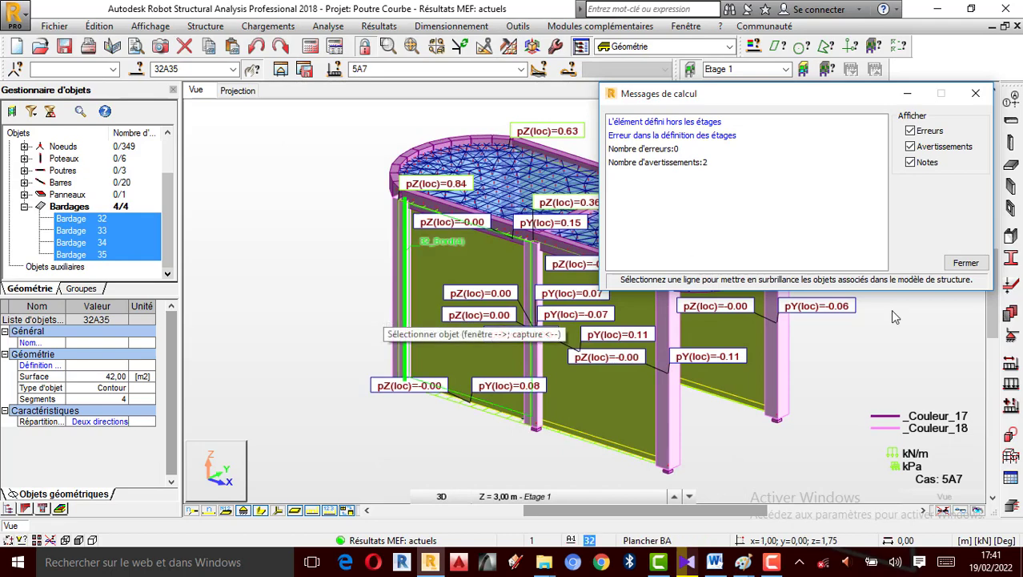
left_click(967, 264)
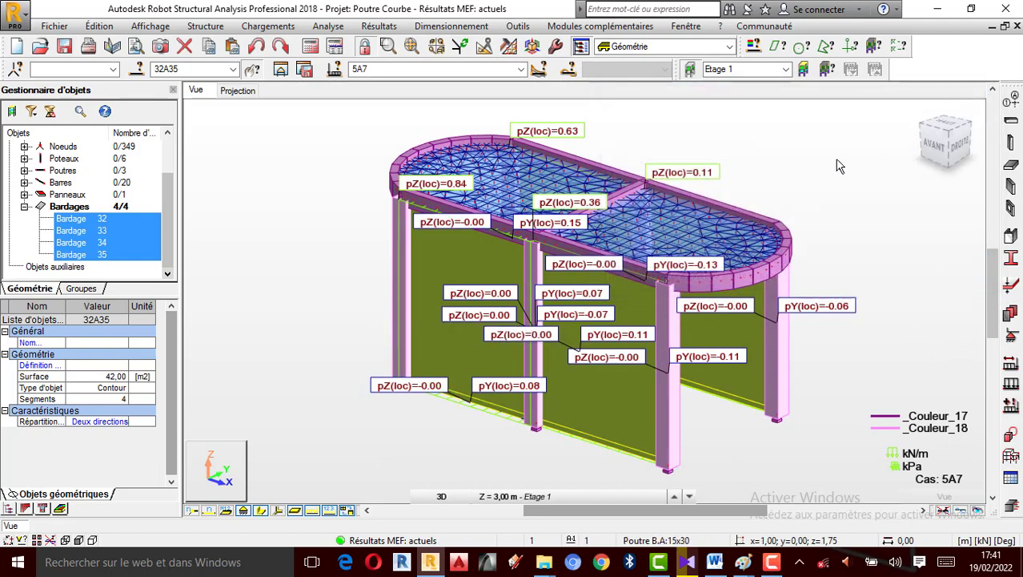
Step: Restore the home orientation of the 3D view, tilt it slightly, and deselect the four claddings
right_click(833, 159)
left_click(781, 219)
left_click_drag(829, 201, 803, 230)
right_click(921, 150)
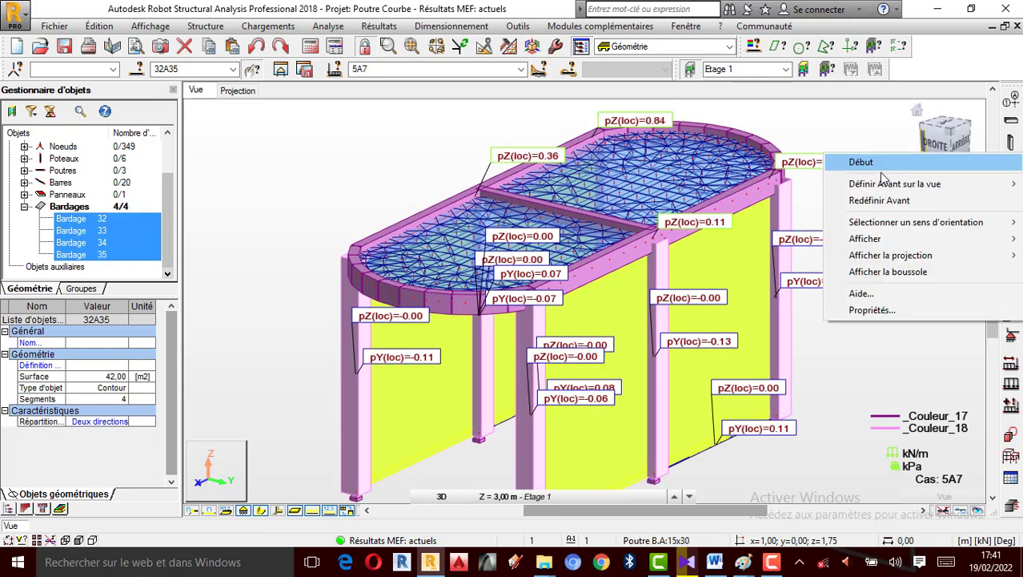
left_click(881, 159)
left_click_drag(767, 206, 818, 165)
right_click(818, 166)
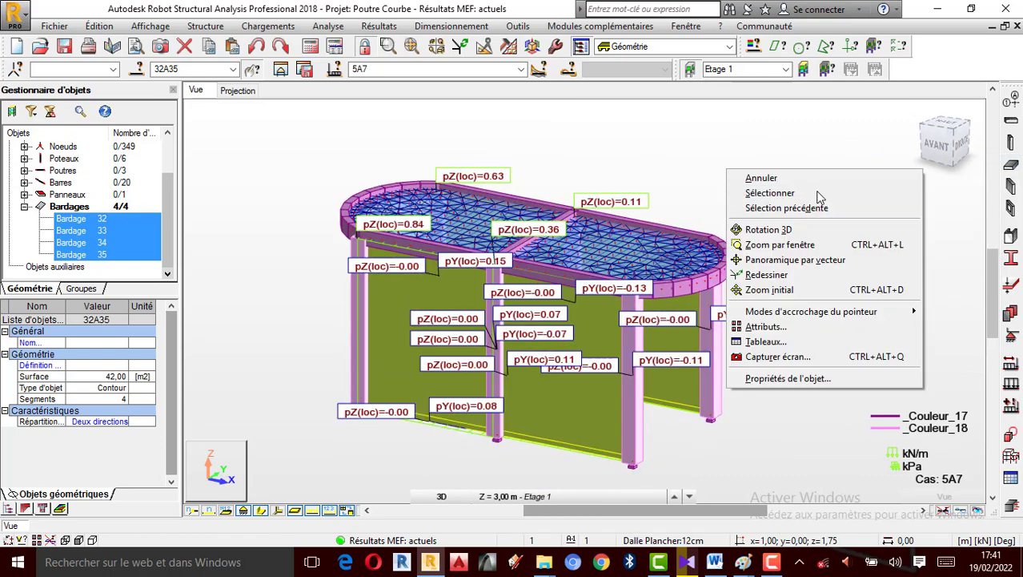
left_click(804, 176)
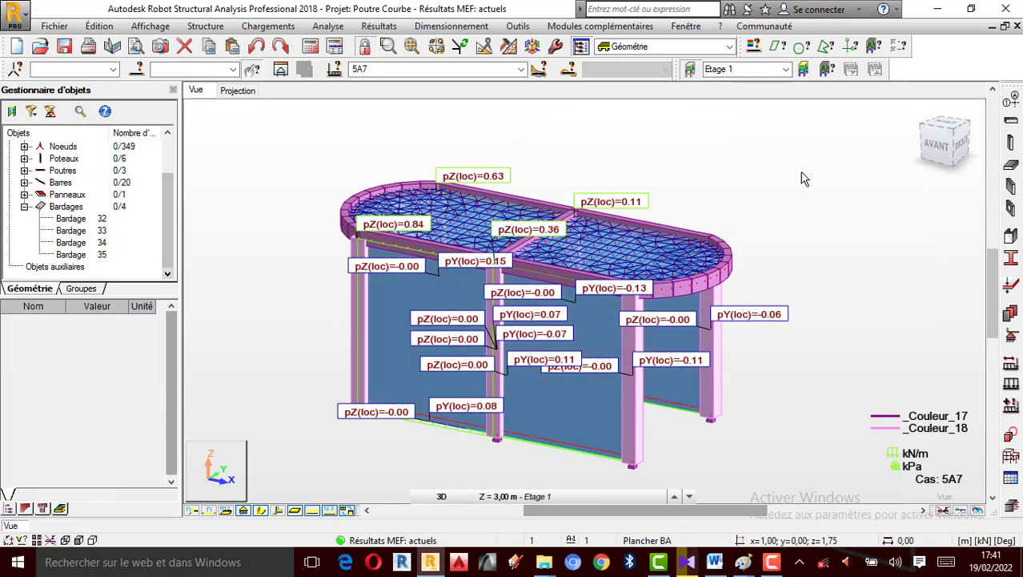
left_click(262, 511)
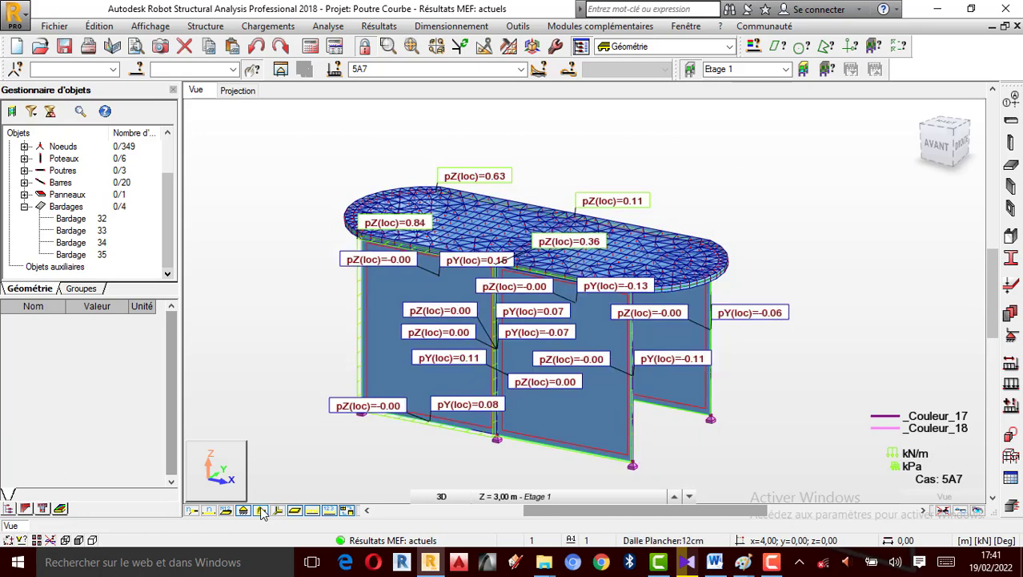
left_click(262, 511)
scroll(494, 232, "up", 3)
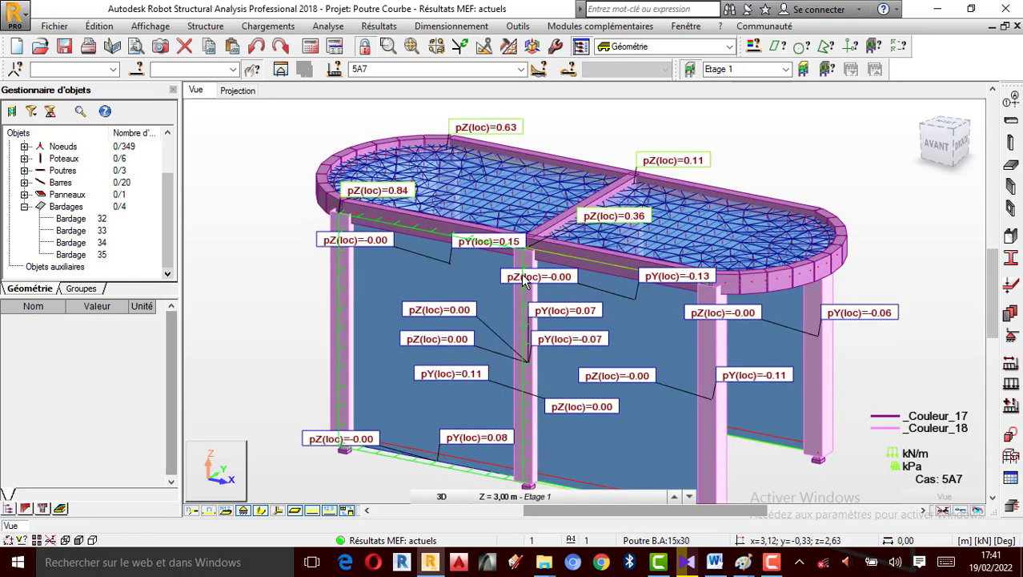
Step: Enable the Profilés - légende par couleurs display attribute, apply it, and close the attribute settings
right_click(730, 172)
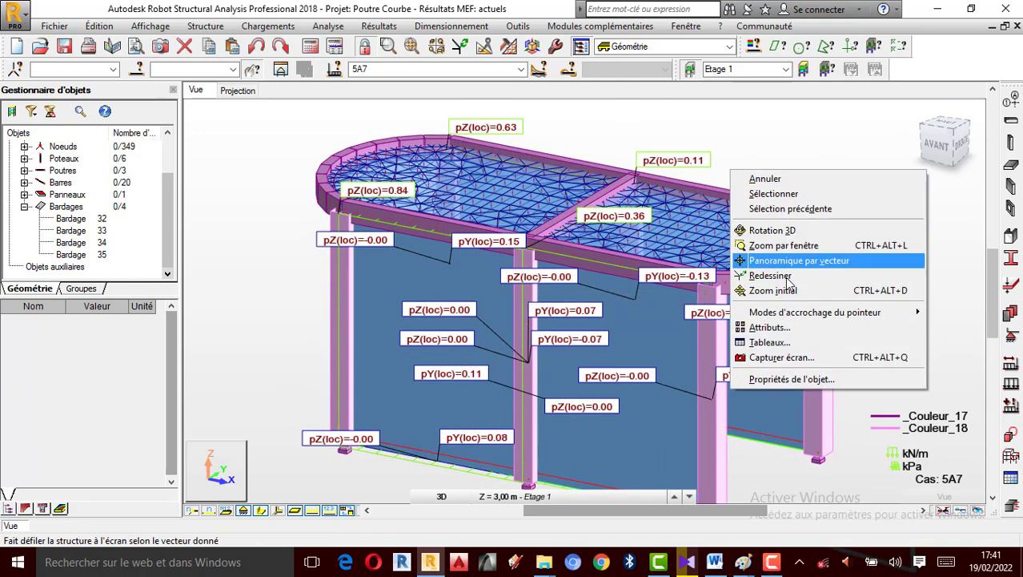
left_click(768, 327)
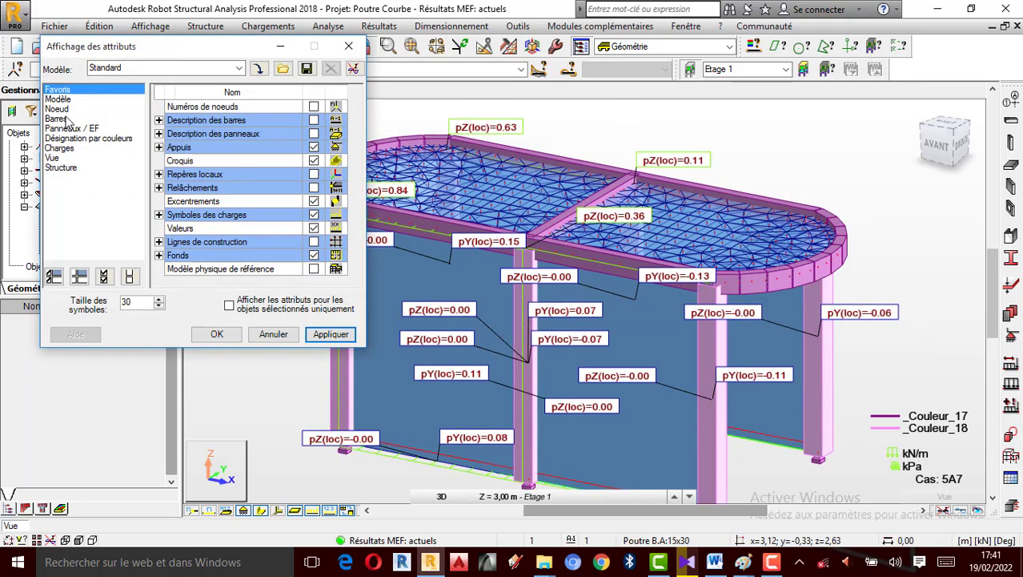
left_click(89, 139)
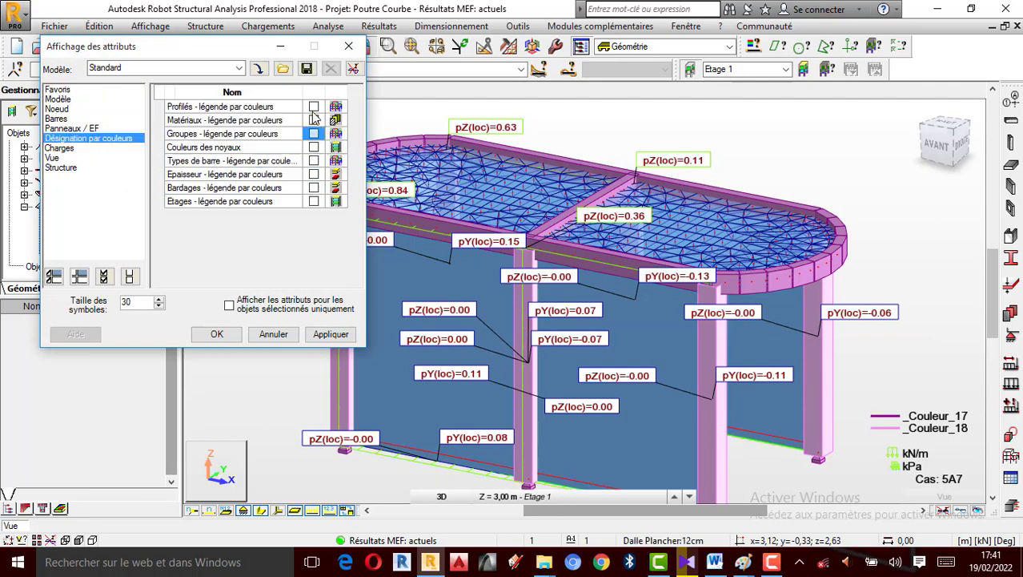
left_click(313, 107)
left_click(331, 334)
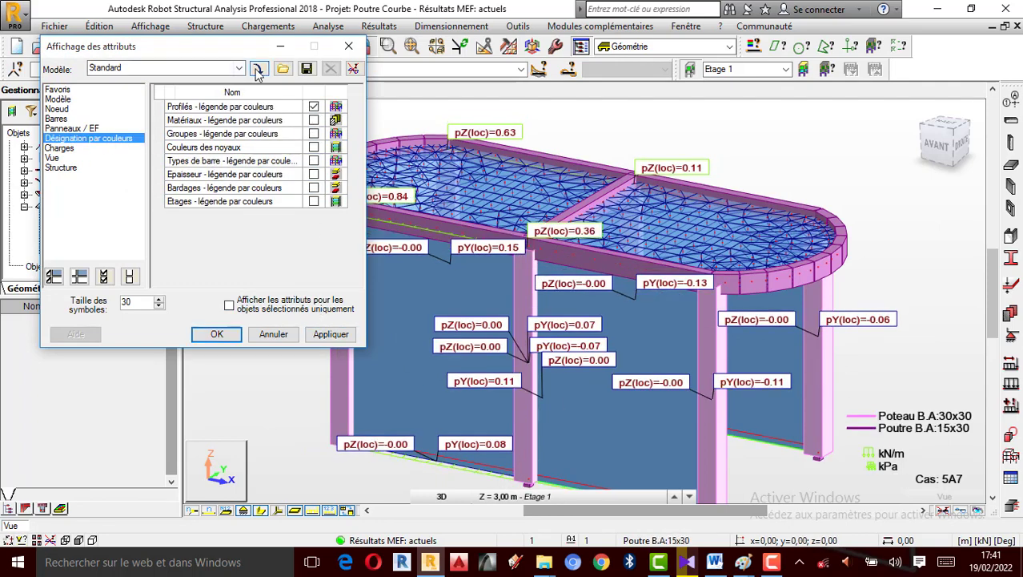
left_click(351, 47)
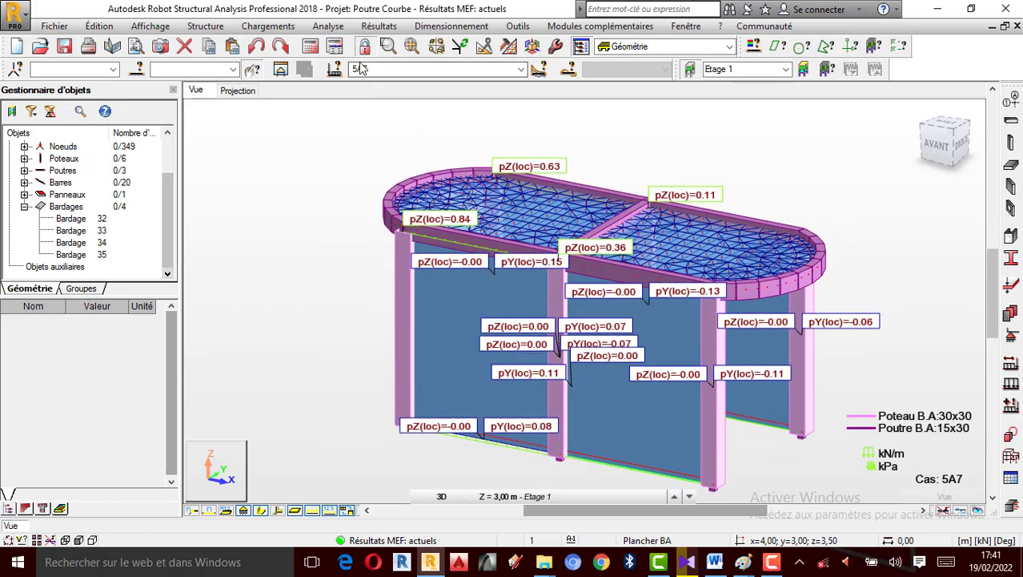
Step: Display the Moment Mx diagram on the bars of the structure
left_click(380, 26)
left_click(408, 80)
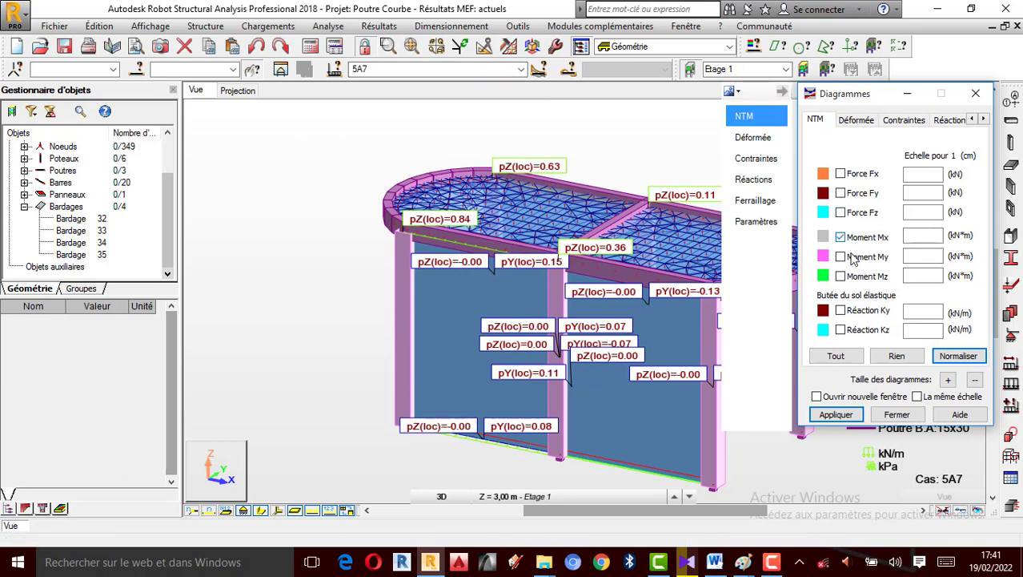
left_click(846, 413)
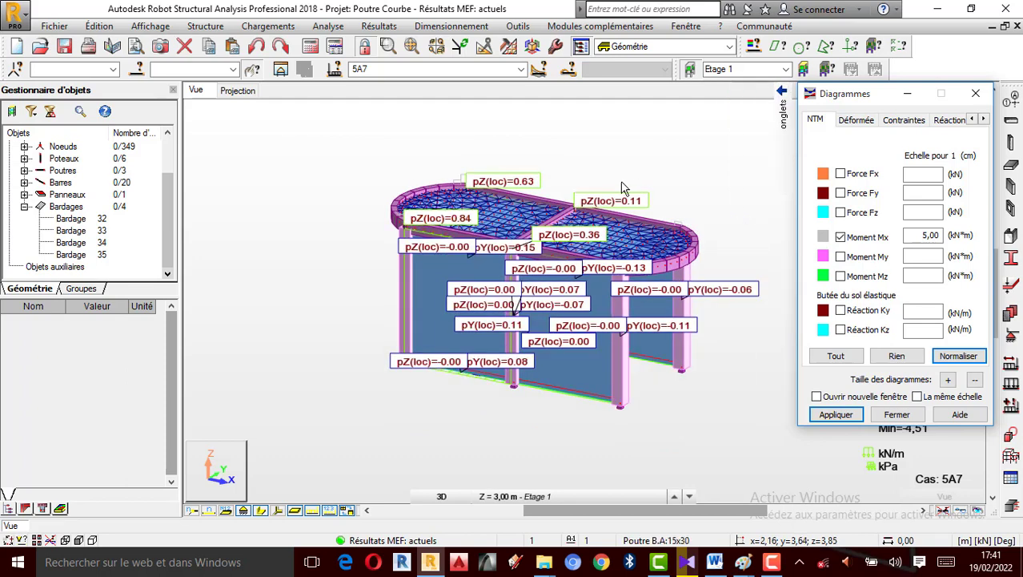
Step: Set the diagrams to description labels at local extremes with differentiated positive and negative values, and apply
left_click(983, 118)
left_click(984, 118)
left_click(983, 118)
left_click(931, 119)
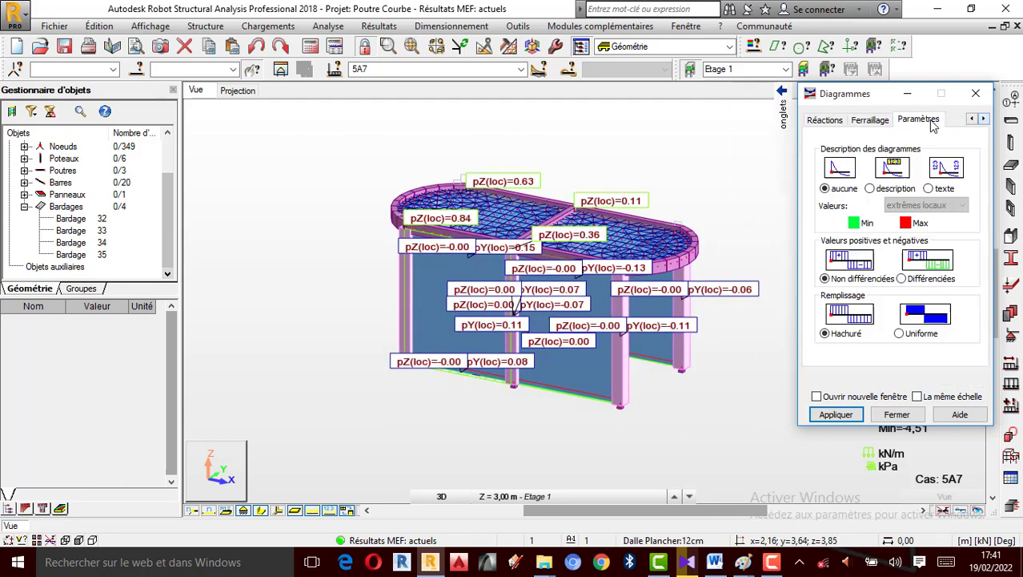
left_click(880, 189)
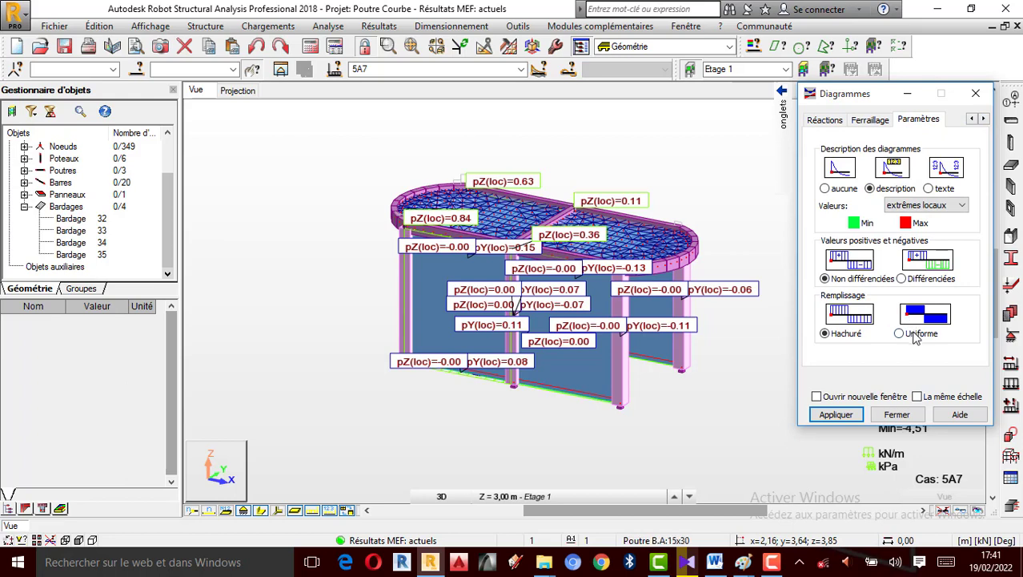
left_click(836, 414)
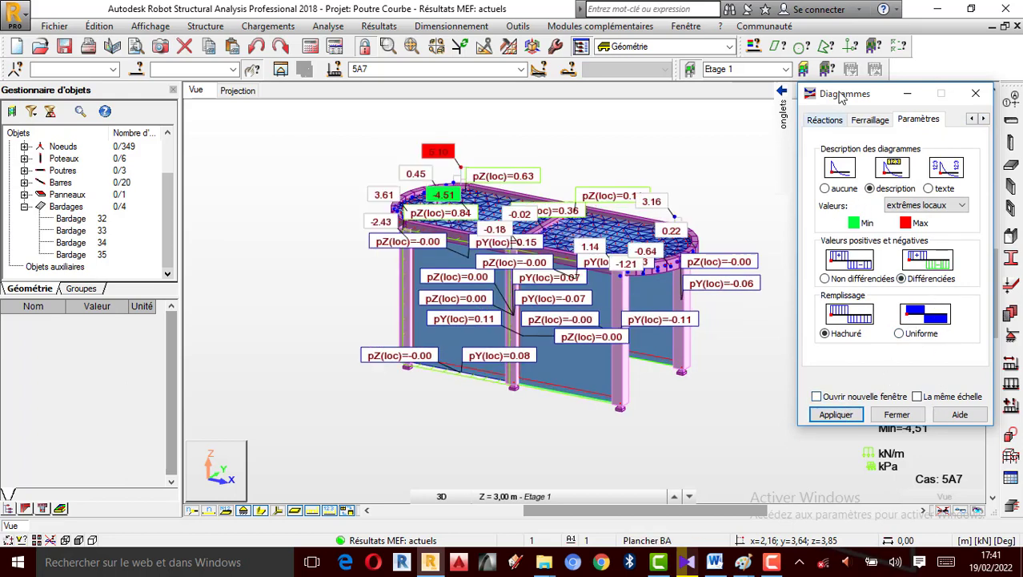
Step: Enlarge the Moment Mx diagram to a scale of 2,00 kN*m per cm and apply it
left_click_drag(838, 104, 786, 140)
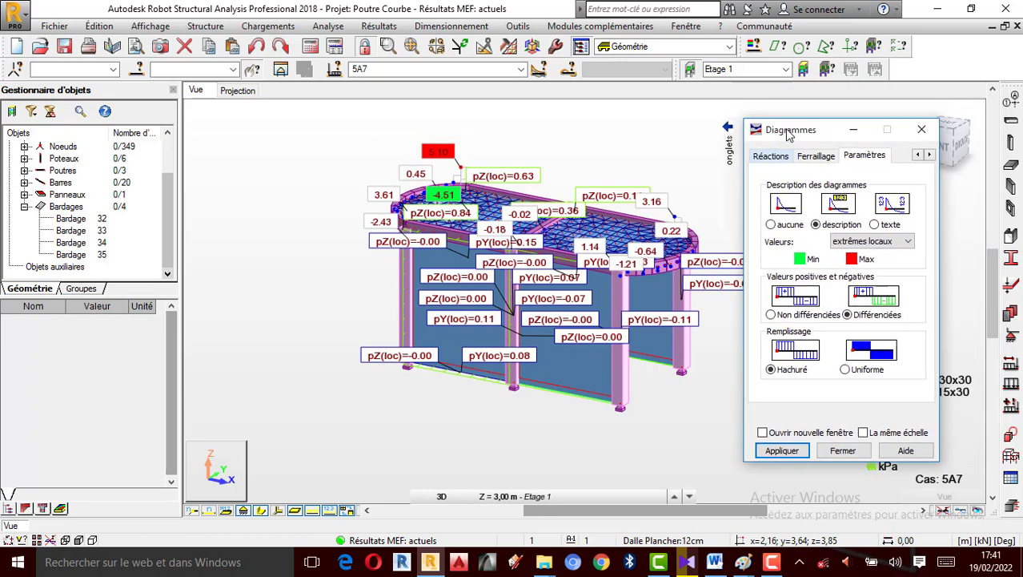
left_click(707, 152)
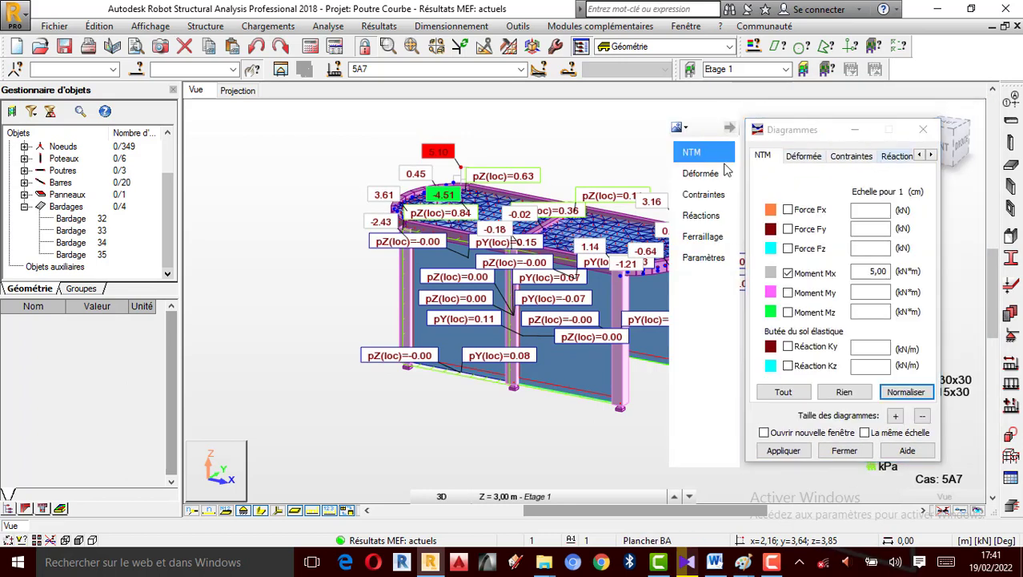
left_click(895, 416)
left_click(784, 450)
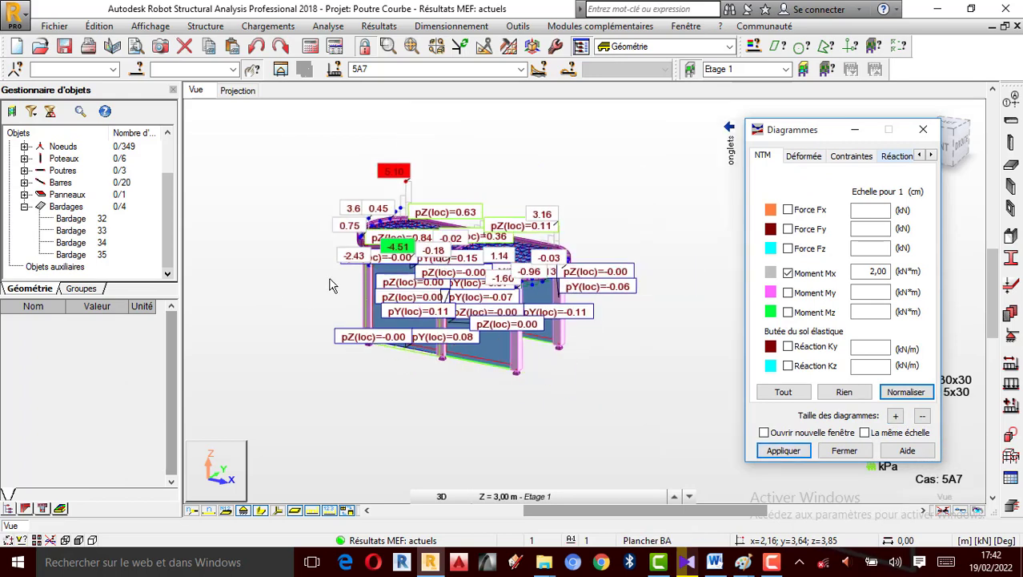
Step: Hide the bars' section shapes and enlarge the Moment Mx diagram to a scale of 1,00 kN*m per cm
scroll(465, 252, "up", 1)
left_click(261, 511)
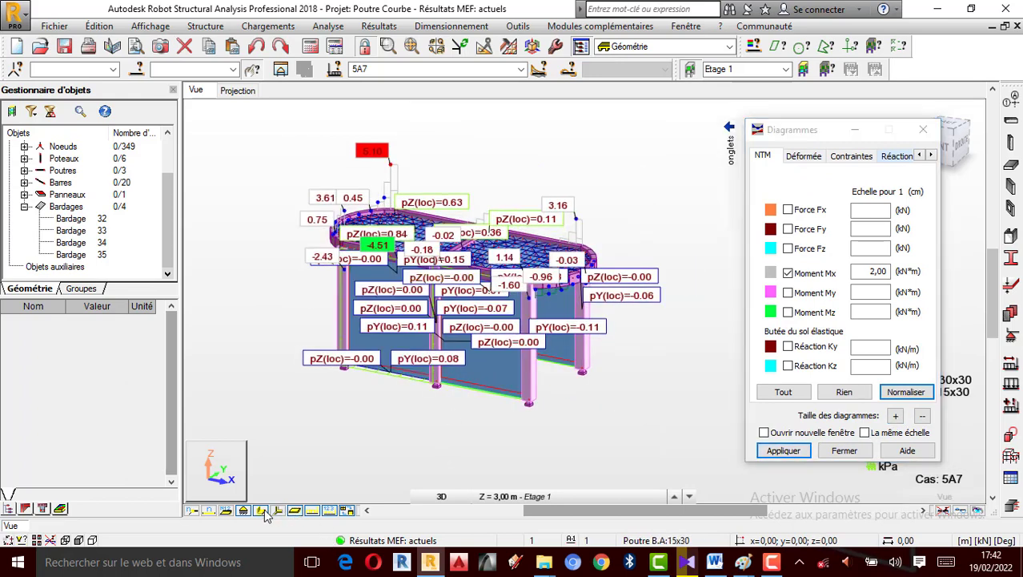
scroll(361, 325, "up", 1)
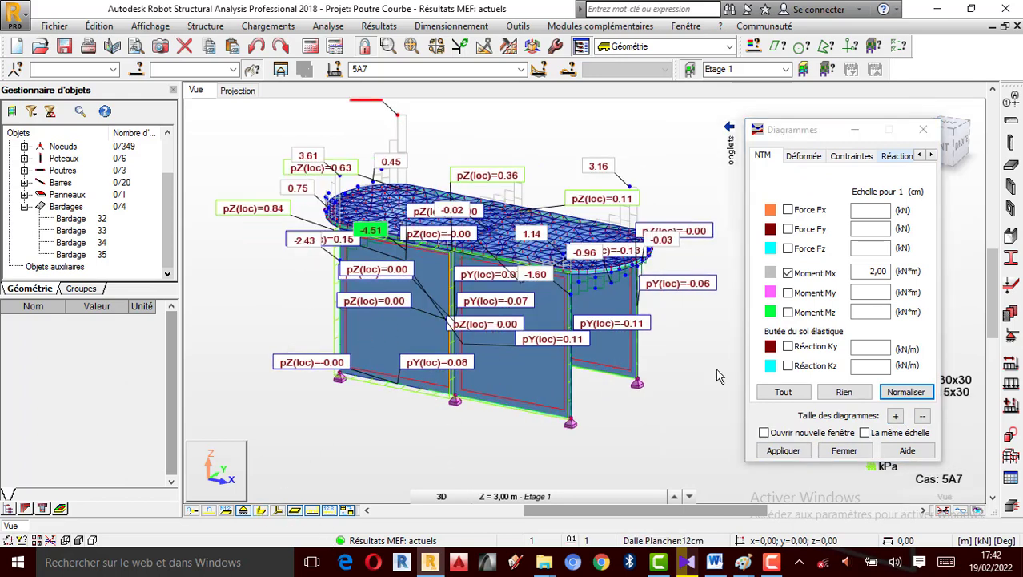
left_click(893, 415)
left_click(785, 450)
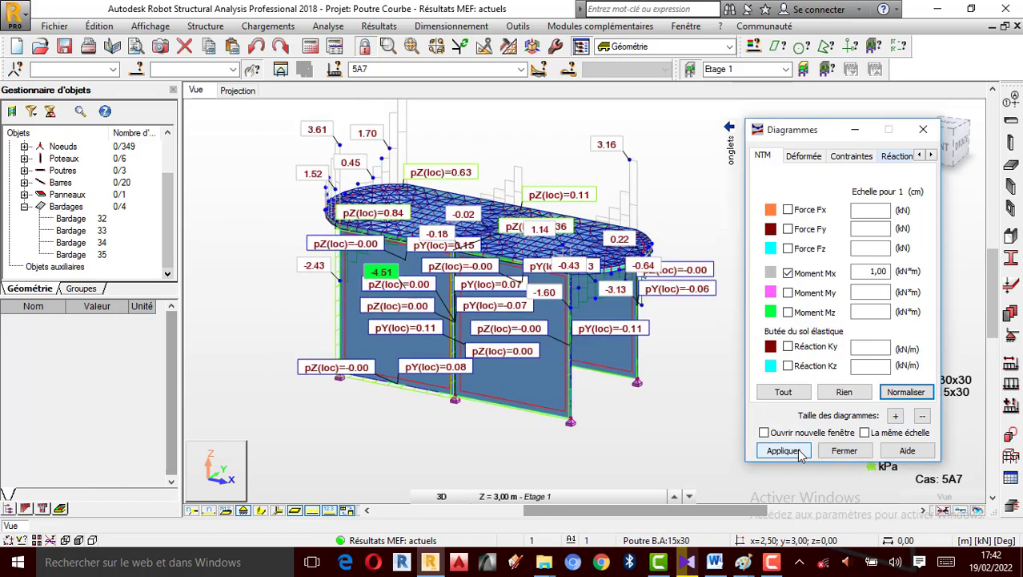
Step: Hide the load values in the view and replace the Moment Mx diagram with the Moment My diagram
left_click(312, 511)
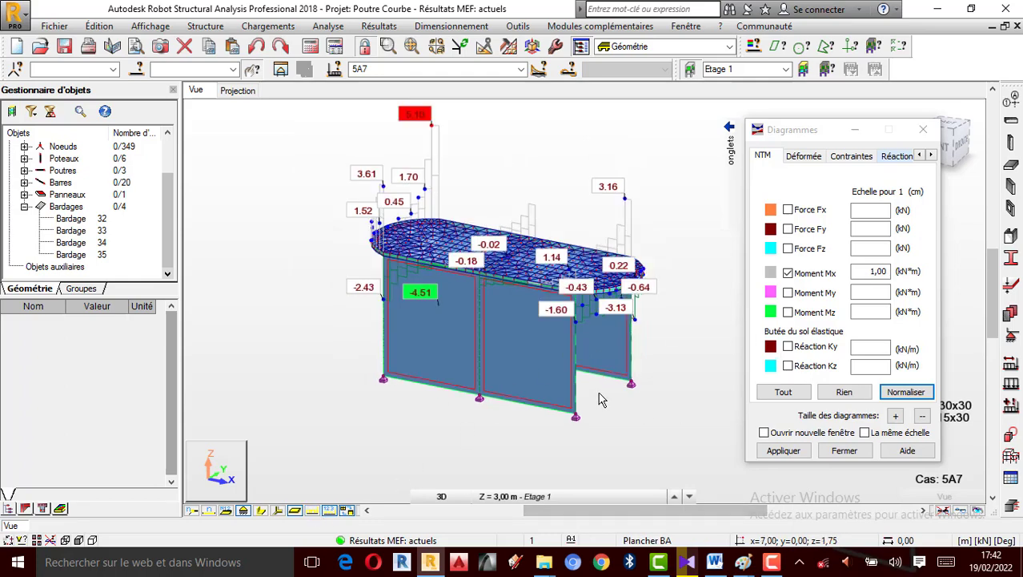
scroll(571, 258, "up", 1)
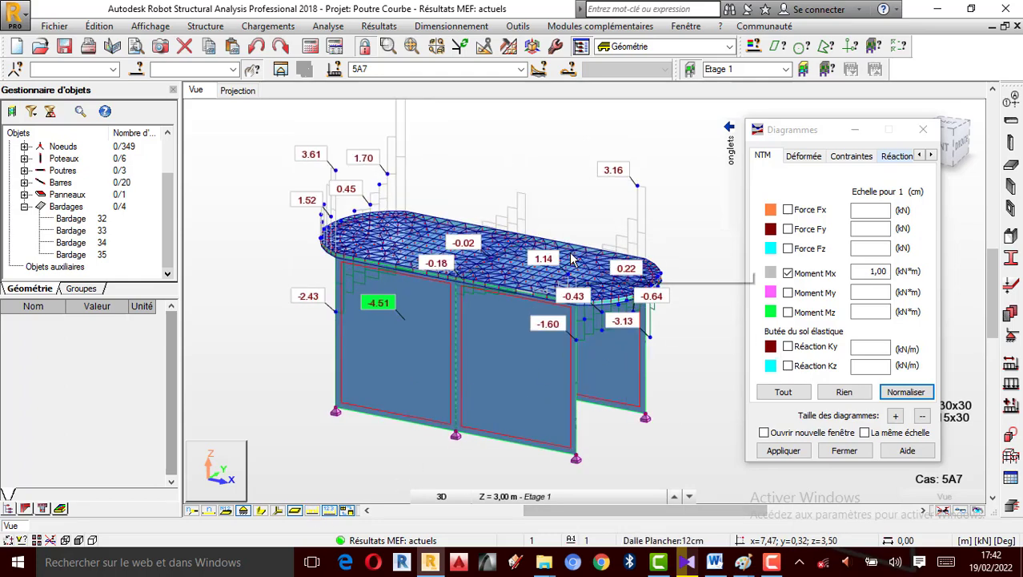
left_click(790, 275)
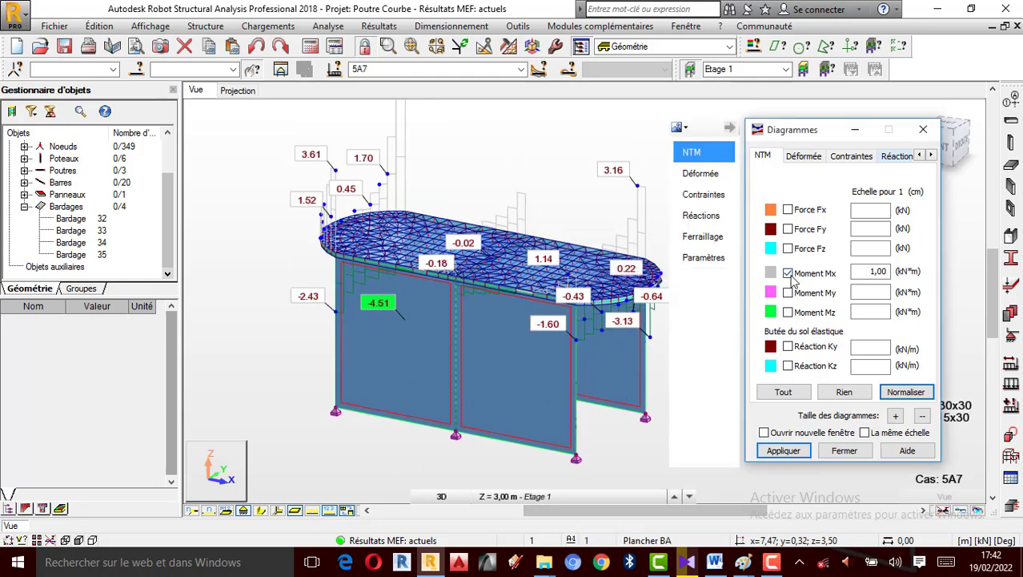
scroll(538, 308, "down", 1)
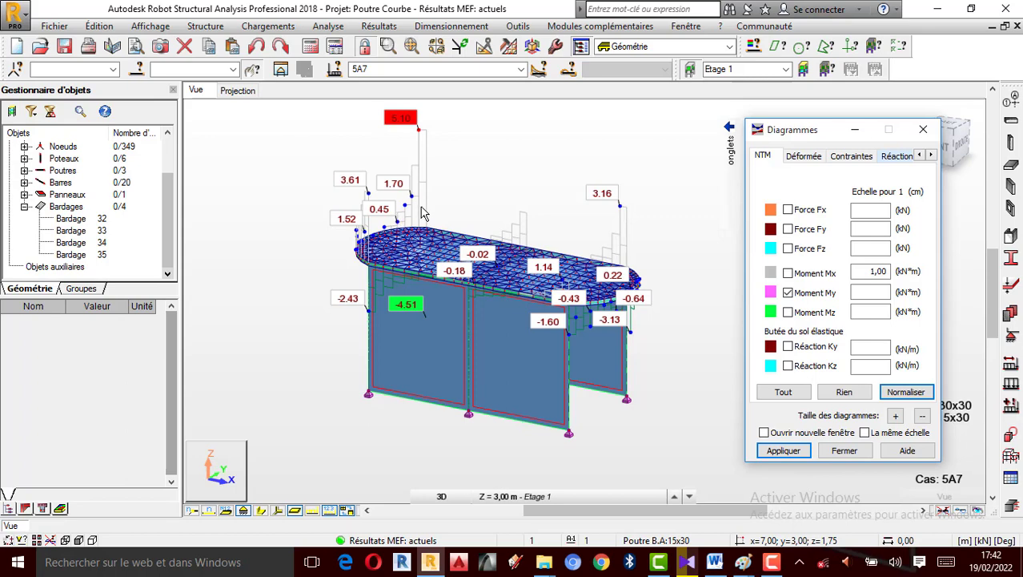
scroll(409, 230, "up", 4)
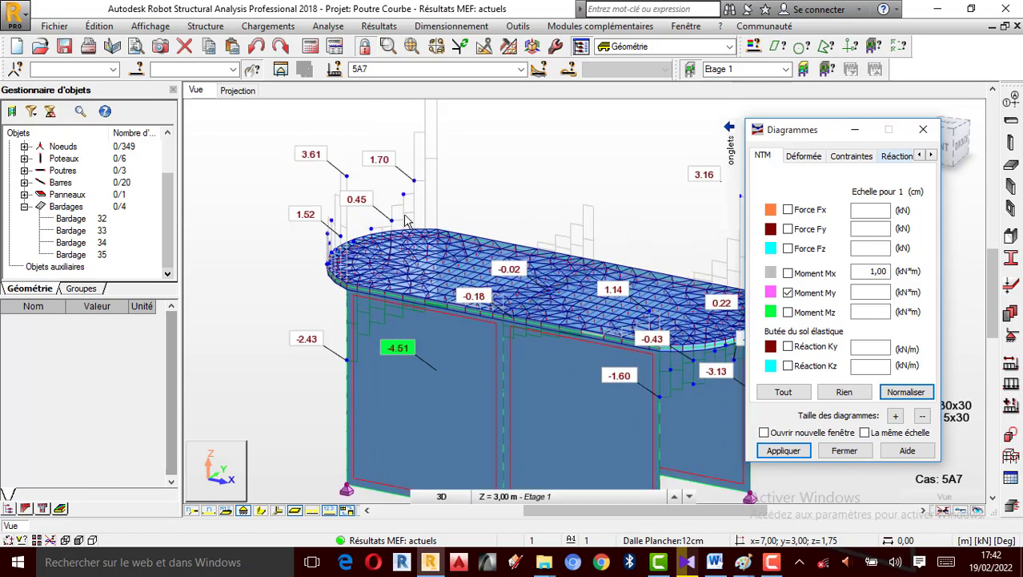
scroll(346, 293, "down", 1)
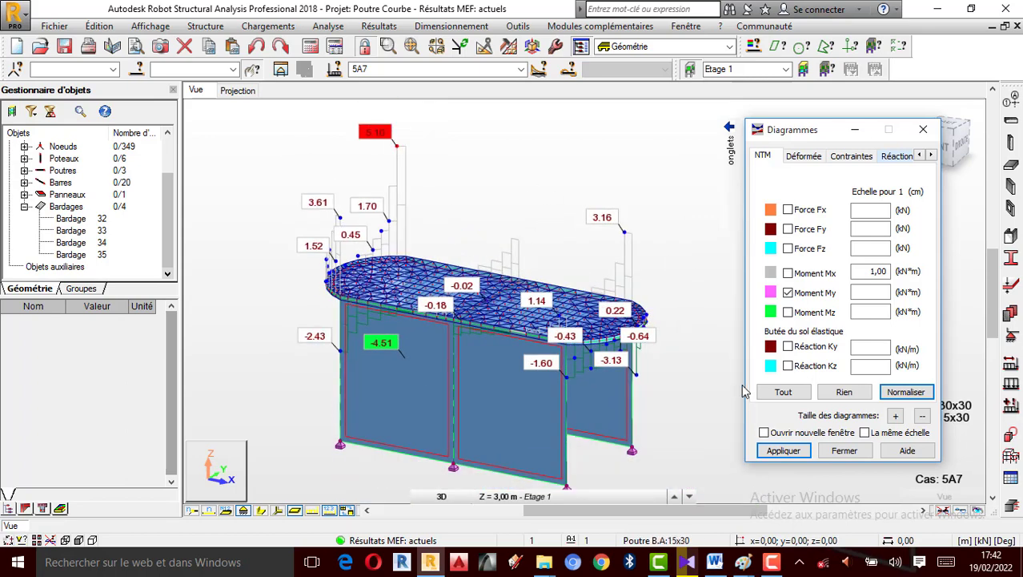
left_click(783, 450)
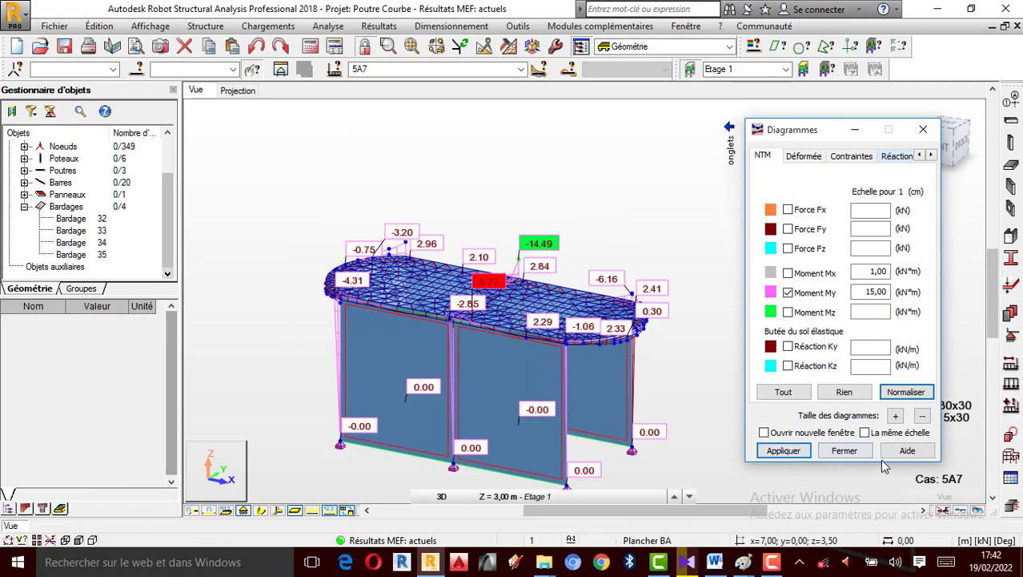
Step: Enlarge the Moment My diagram to a scale of 3,00 kN*m per cm, apply it, and inspect it on the bars
left_click(896, 415)
left_click(896, 415)
left_click(789, 452)
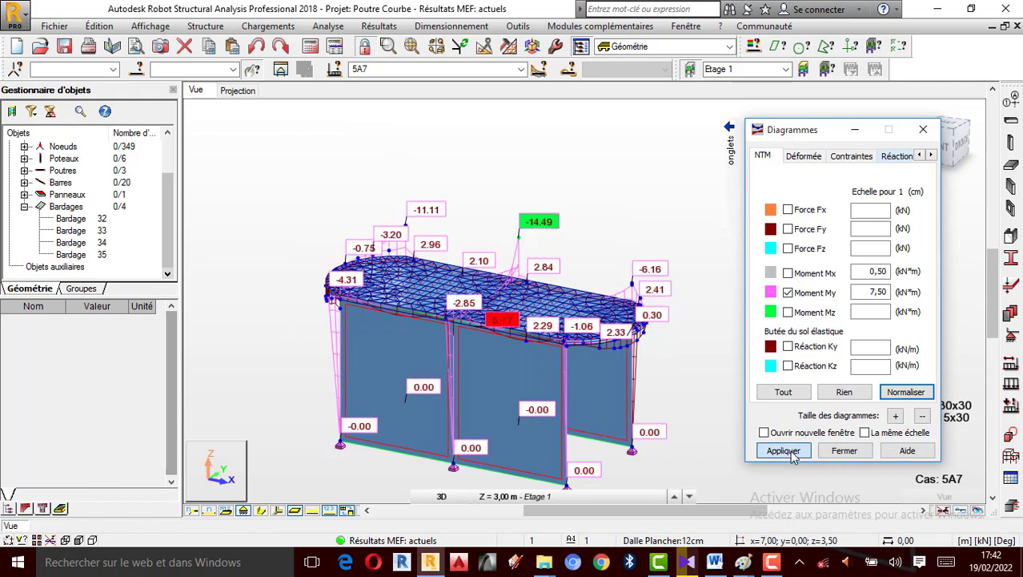
left_click(895, 415)
left_click(896, 415)
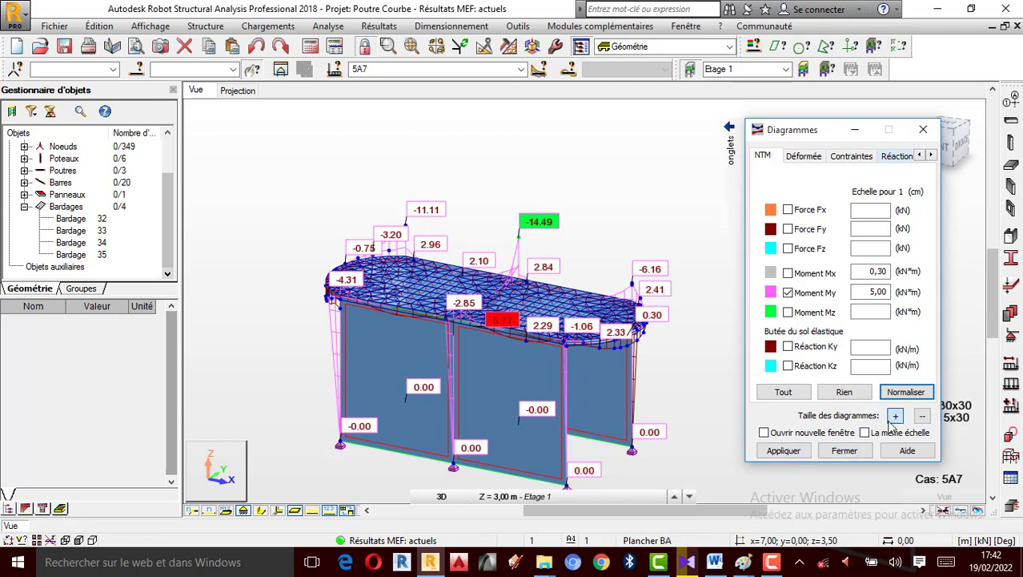
left_click(783, 450)
scroll(587, 336, "up", 2)
scroll(552, 319, "down", 1)
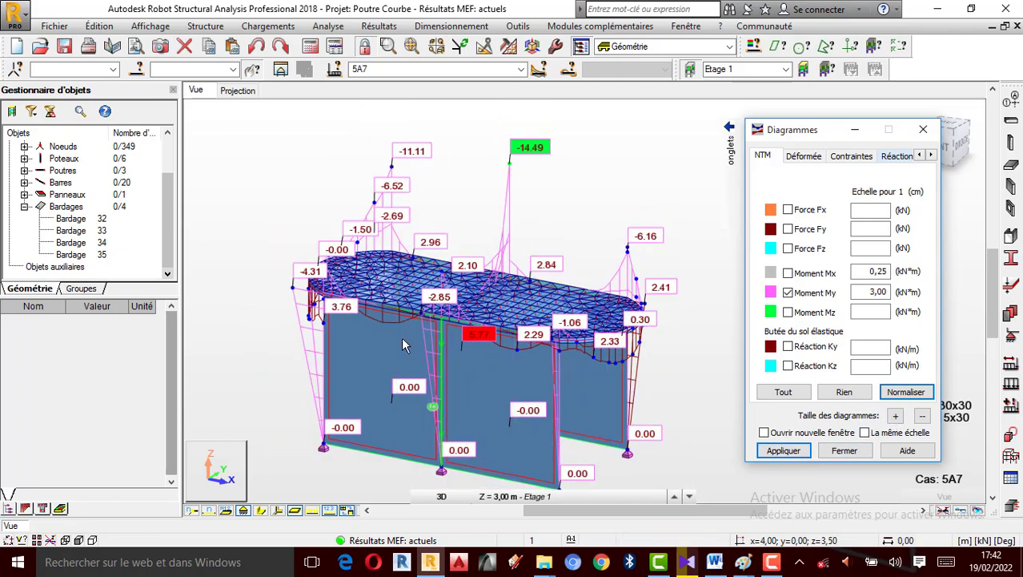
scroll(403, 339, "up", 1)
scroll(373, 329, "down", 1)
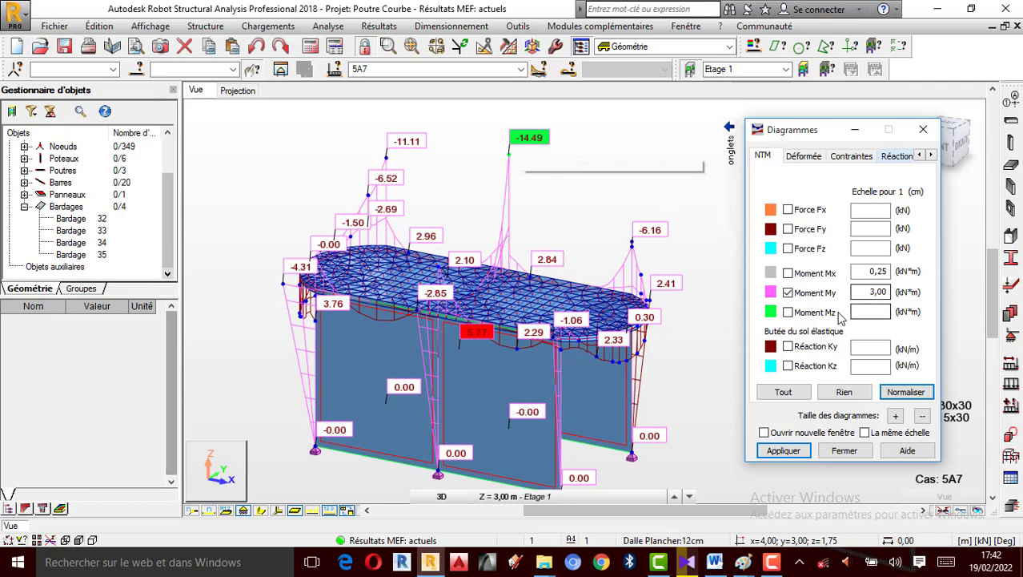
Step: Display the Moment Mz diagram in place of Moment My and enlarge it to a scale of 7,50 kN*m per cm
left_click(785, 450)
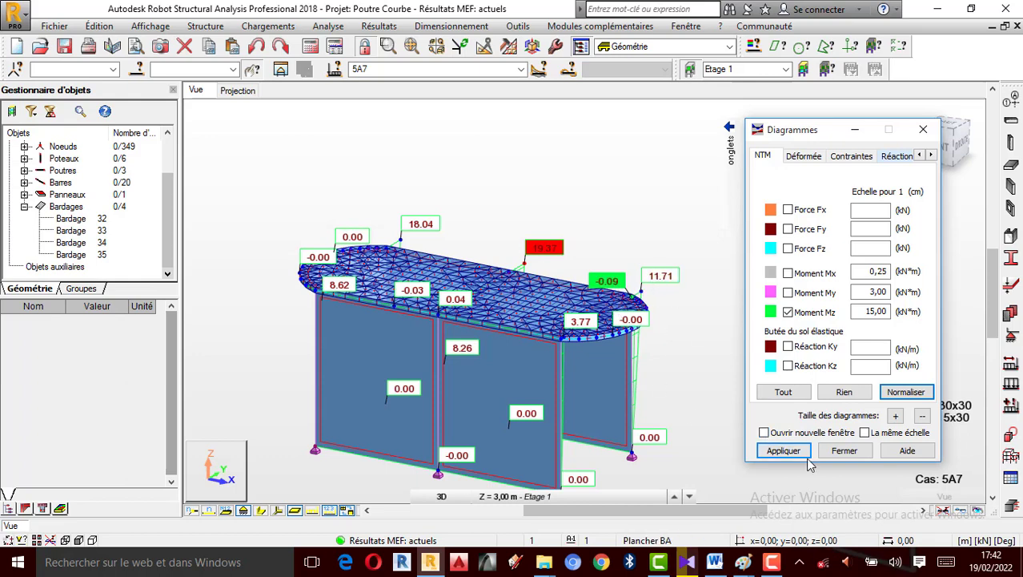
left_click(896, 415)
left_click(895, 415)
left_click(783, 450)
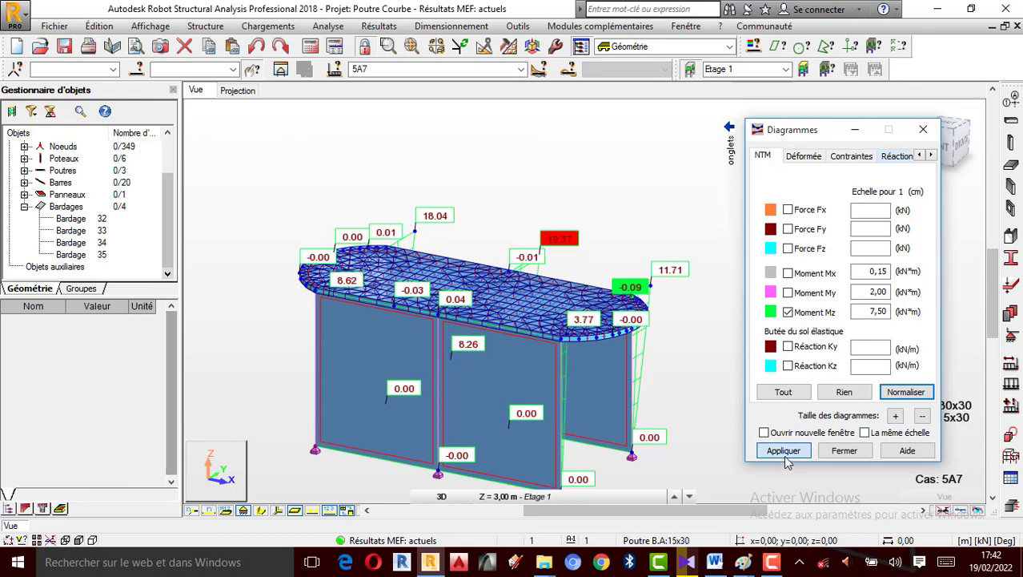
Step: Replace the Moment Mz diagram with the elastic soil reactions Ky and Kz, and clear both selections after viewing
left_click(787, 312)
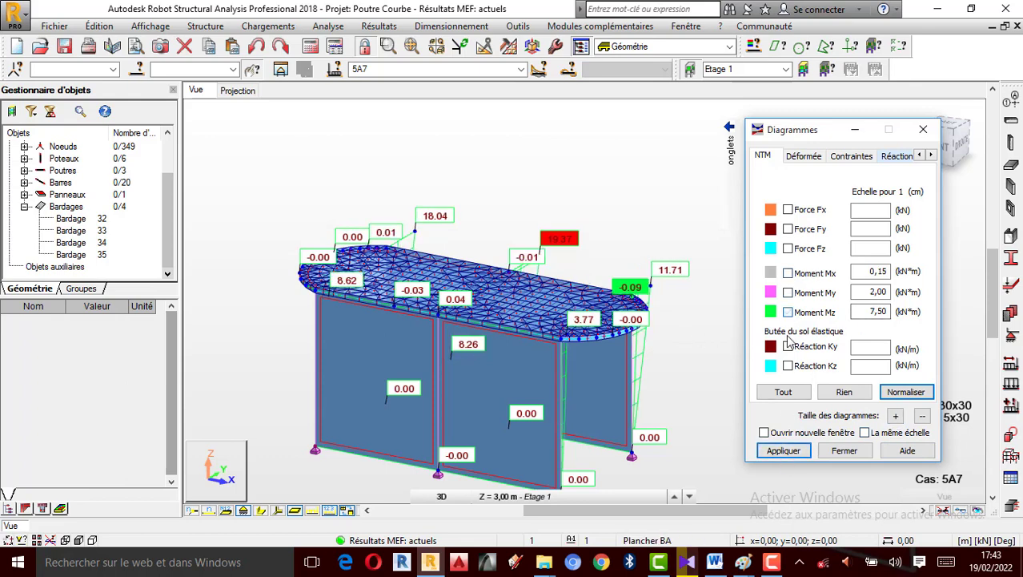
left_click(789, 346)
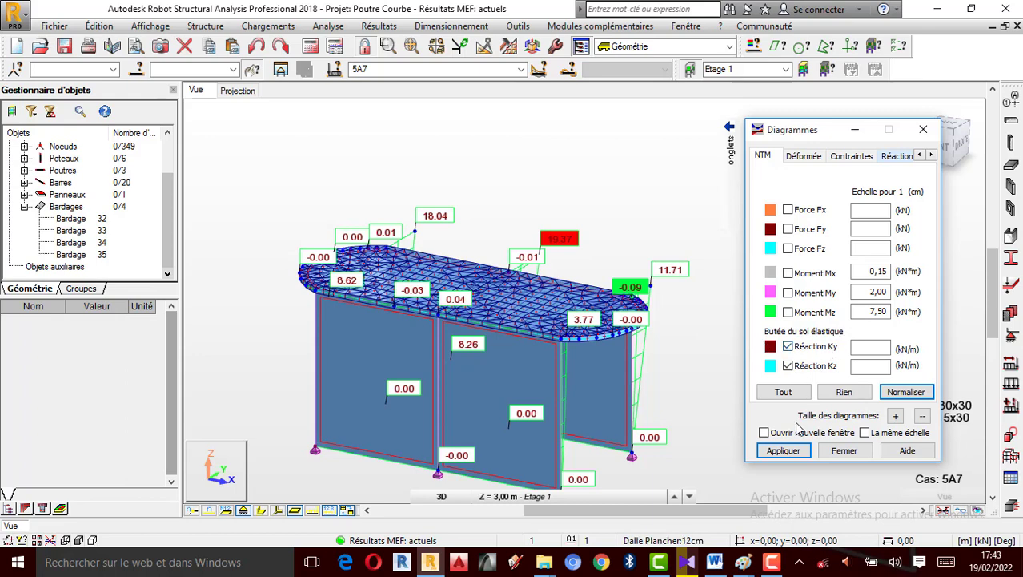
left_click(785, 450)
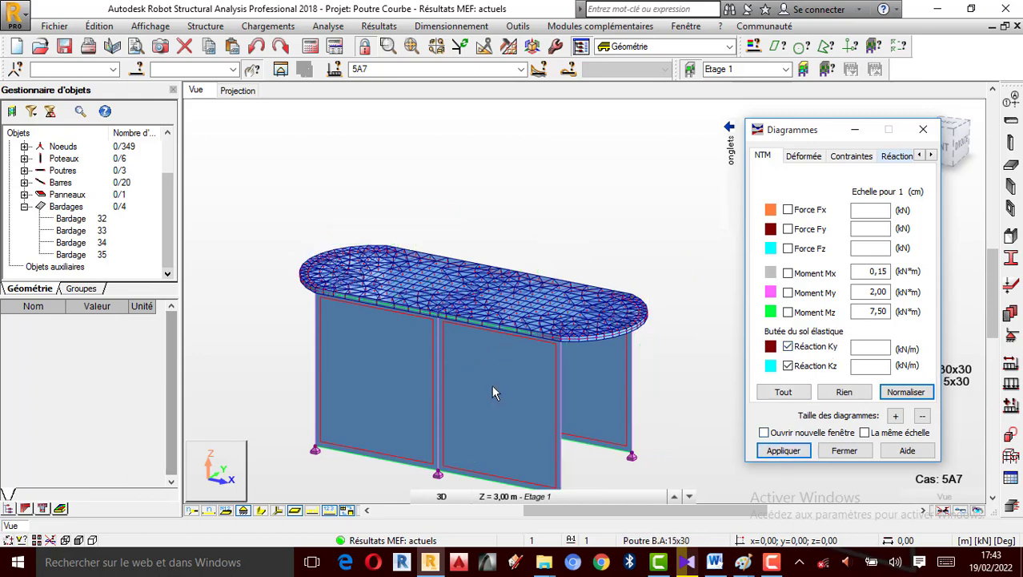
scroll(492, 386, "down", 2)
left_click(789, 366)
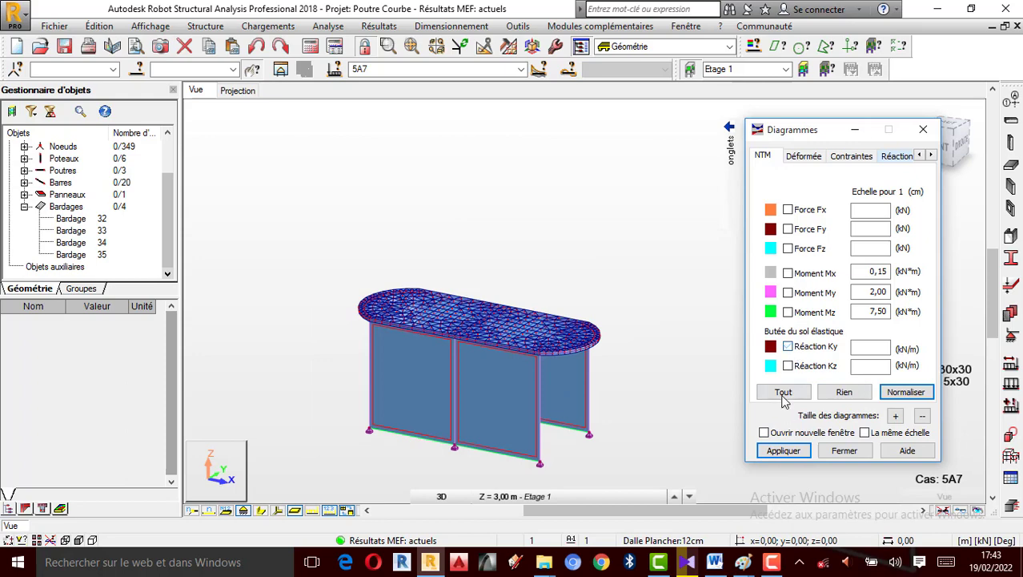
Step: Display the pseudostatic forces FX, FY and FZ with diagrams for linear supports and descriptions
left_click(729, 126)
left_click(701, 216)
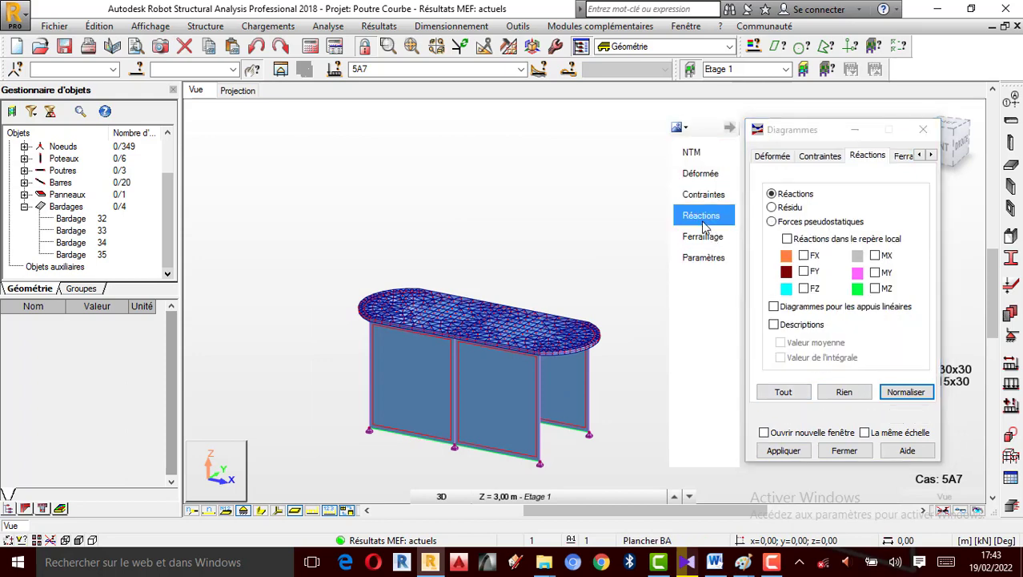
left_click(776, 222)
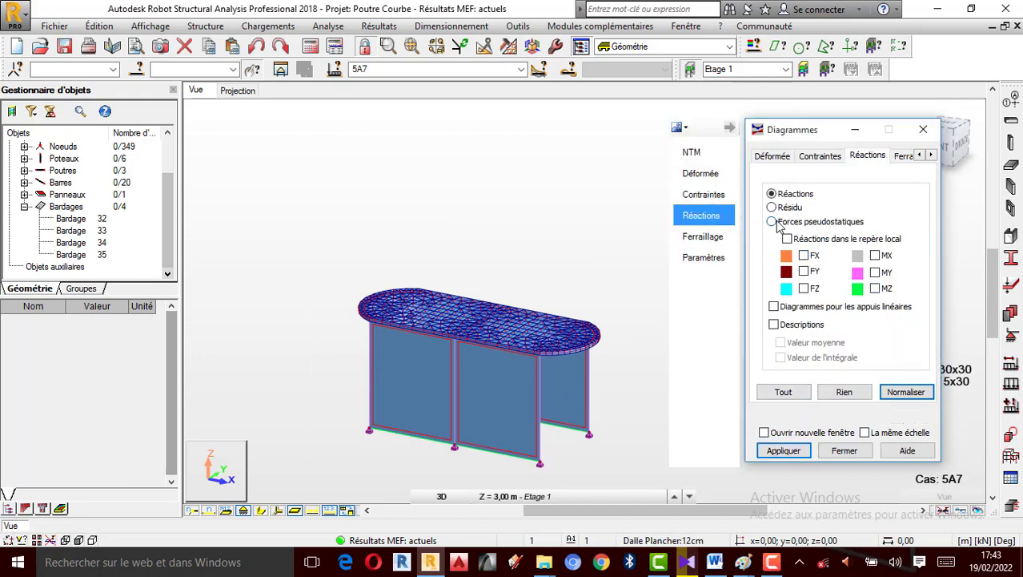
left_click(802, 310)
left_click(795, 325)
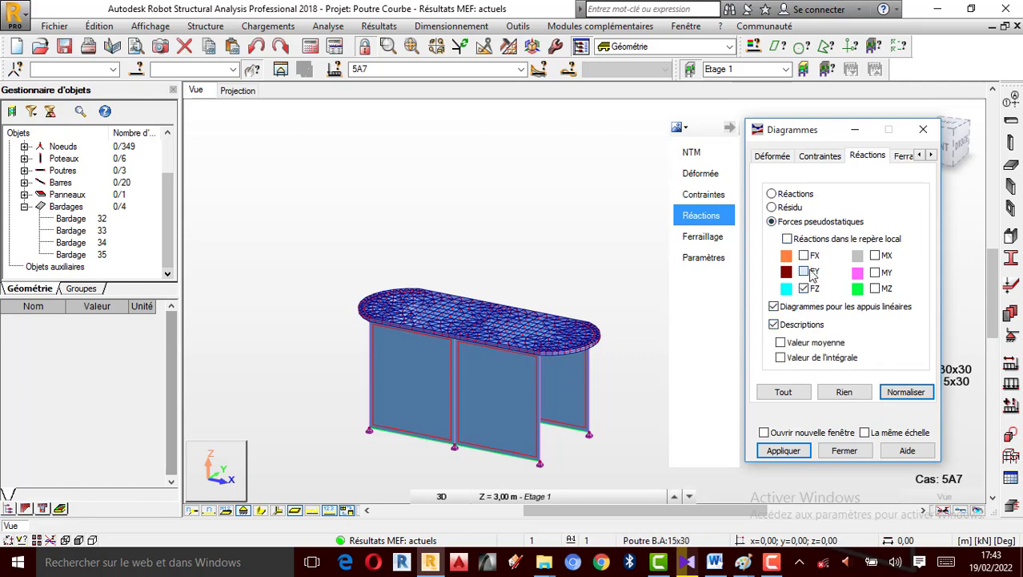
left_click(809, 270)
left_click(814, 256)
left_click(785, 450)
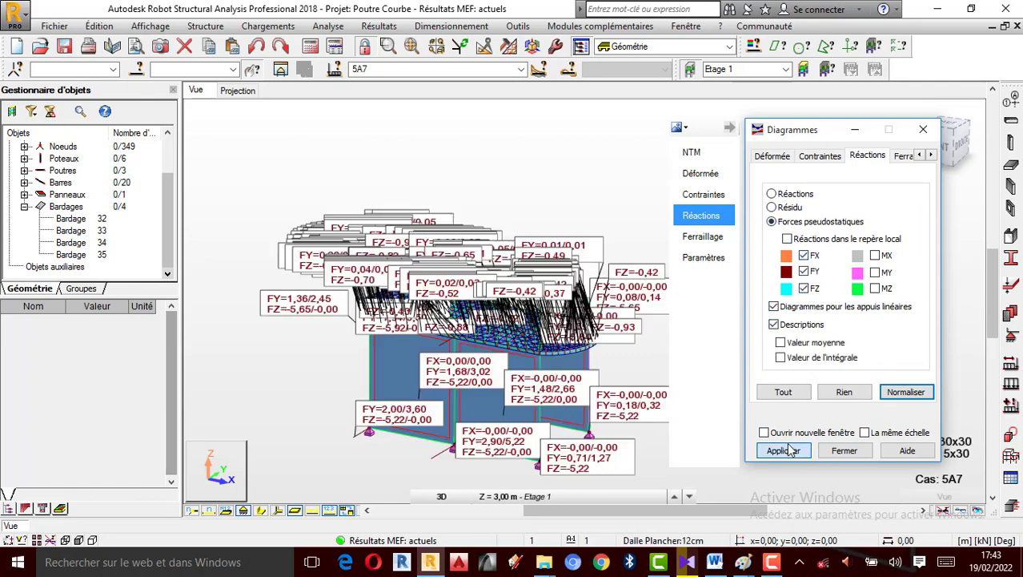
scroll(478, 307, "up", 1)
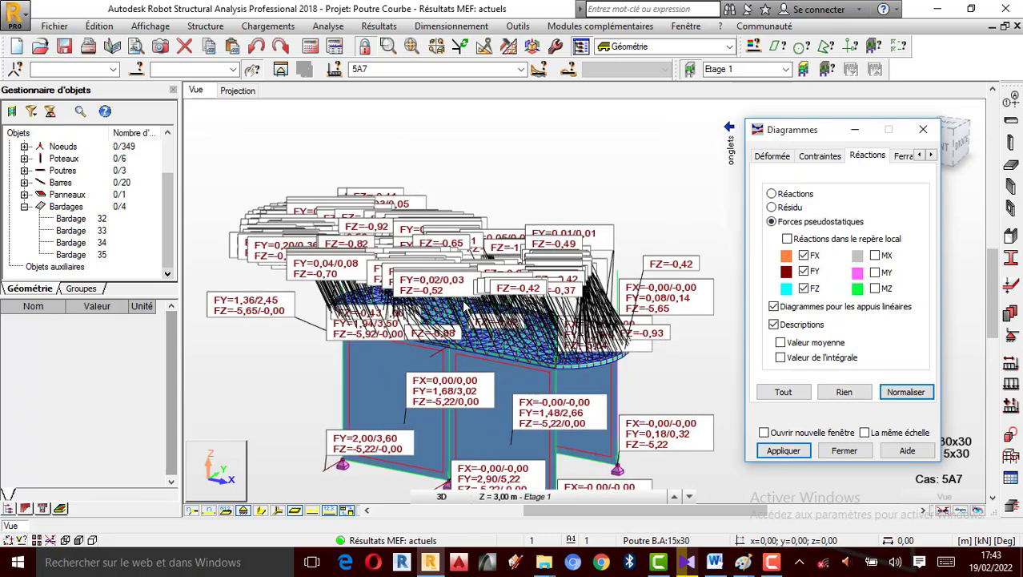
scroll(466, 308, "down", 2)
scroll(485, 305, "up", 1)
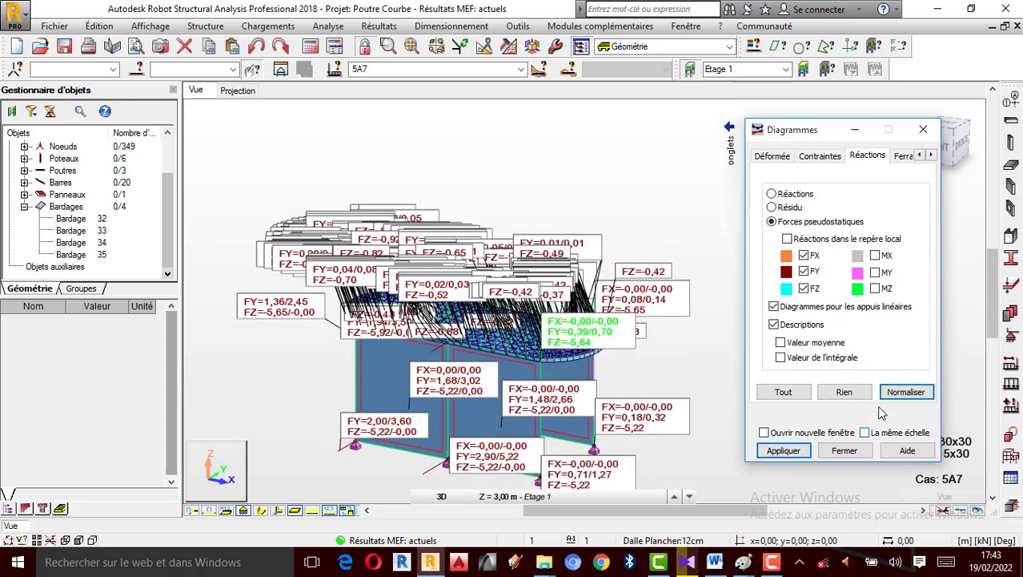
Step: Reduce the diagram sizes to 15,00 for Mx, 200,00 for My and 750,00 kN*m per cm for Mz, and apply
mouse_move(729, 140)
left_click(691, 152)
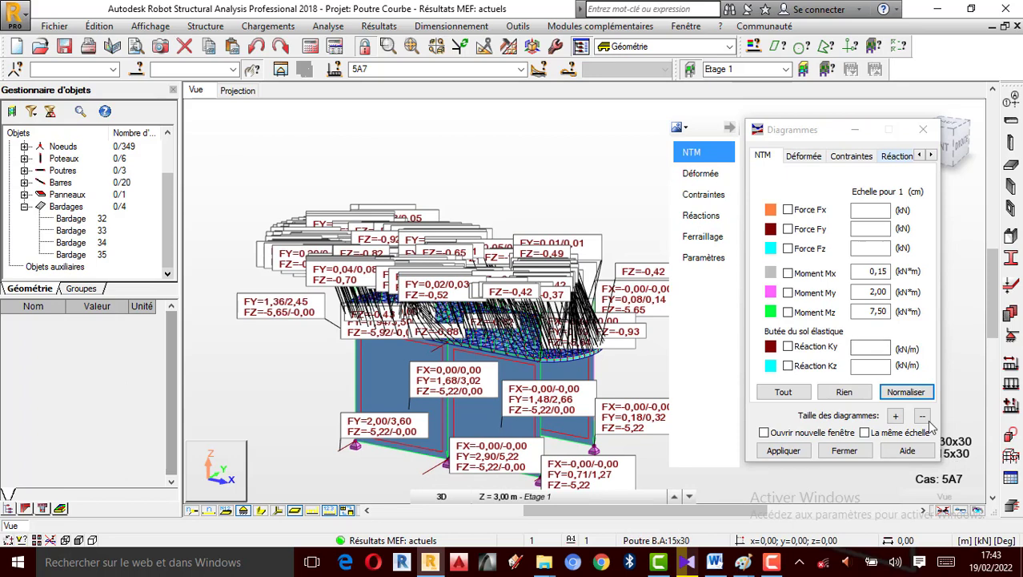
left_click(922, 416)
left_click(922, 417)
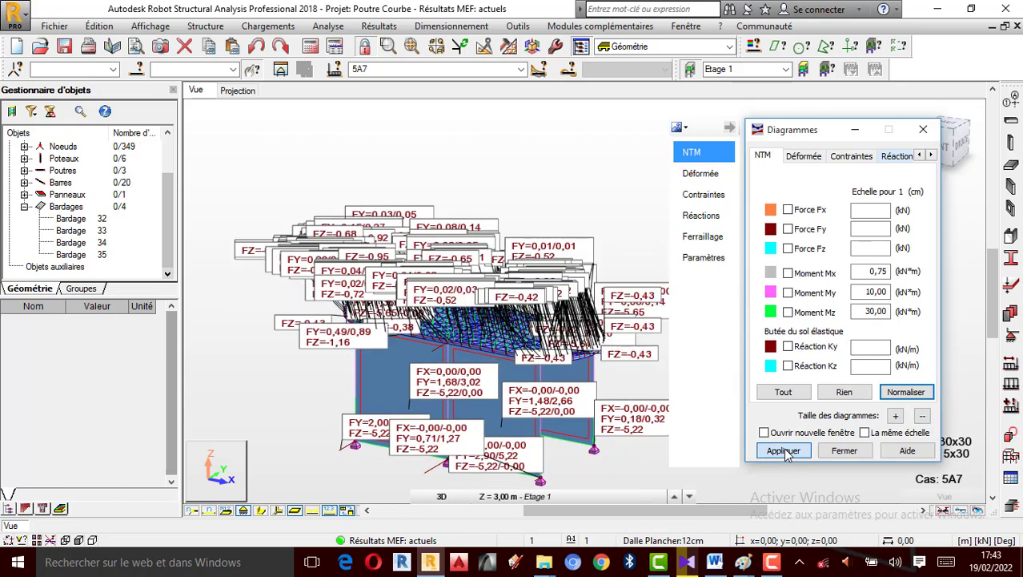
left_click(923, 416)
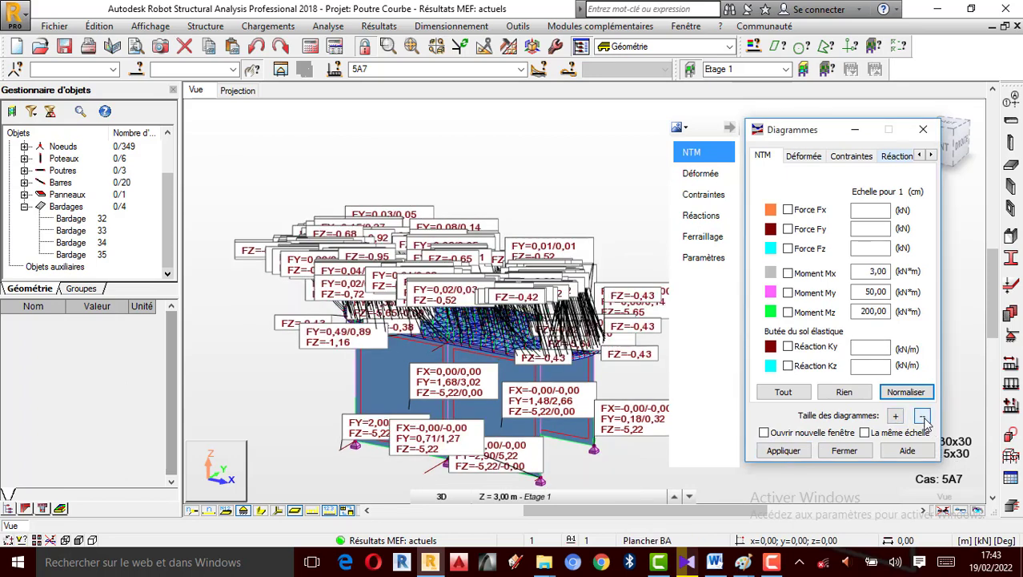
left_click(922, 417)
left_click(787, 451)
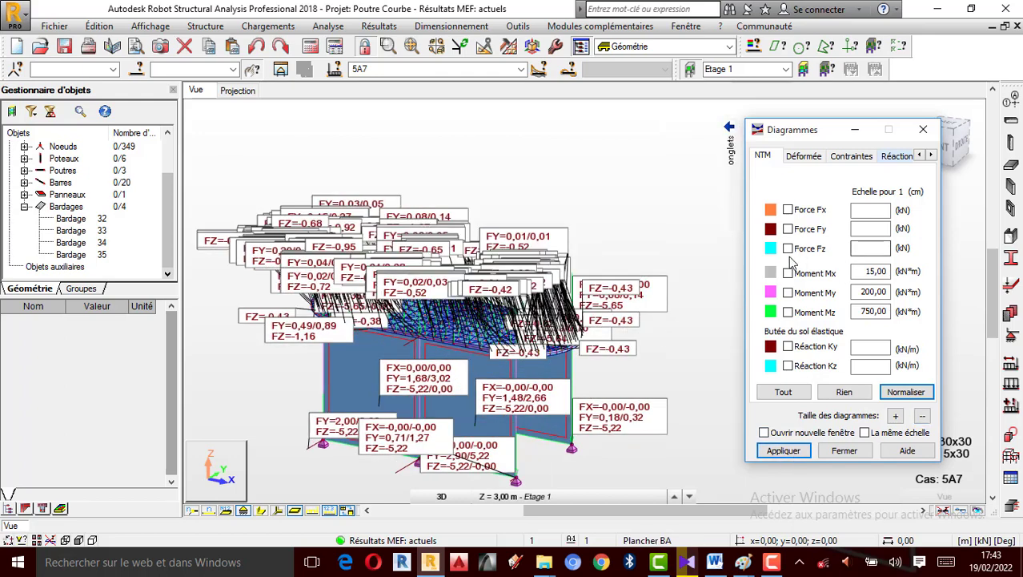
Step: Turn off the linear-support diagrams and descriptions for the pseudostatic forces, and apply
left_click(706, 157)
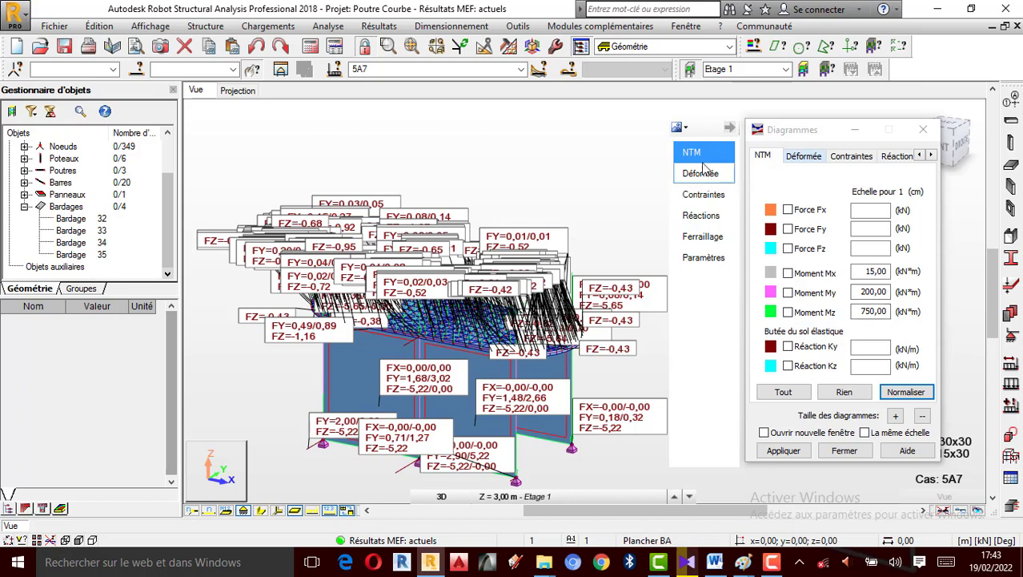
left_click(711, 216)
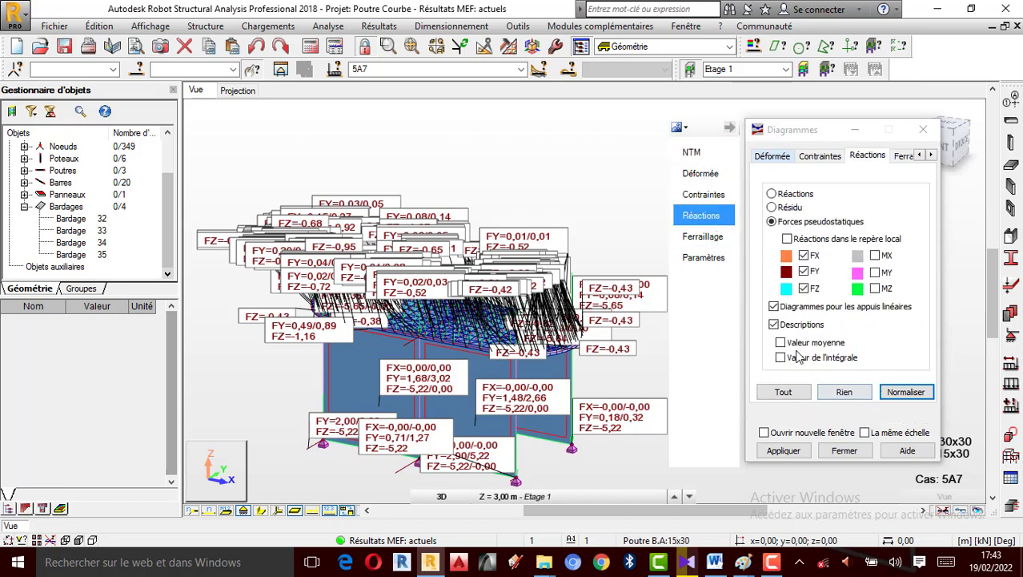
left_click(793, 326)
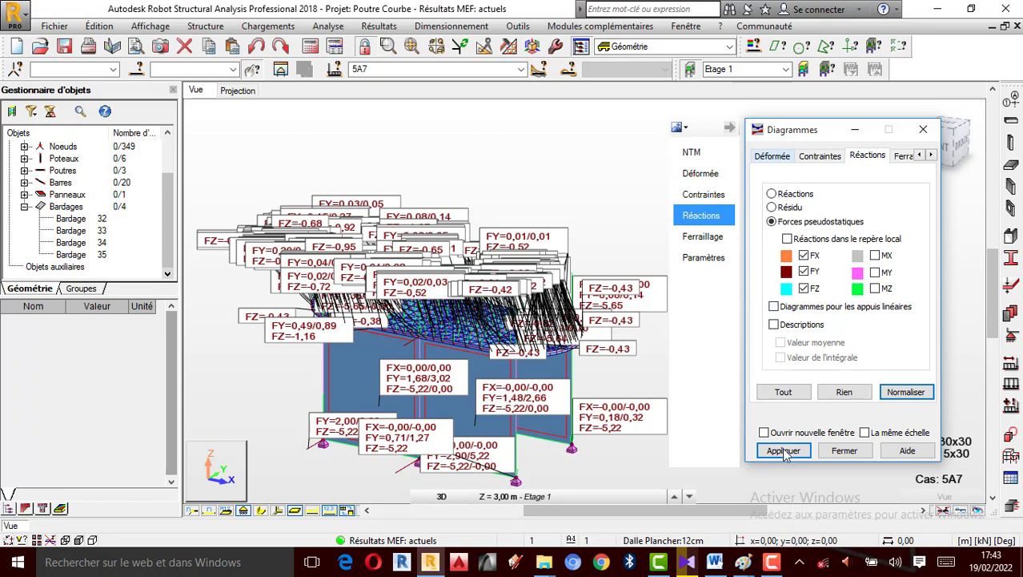
left_click(784, 451)
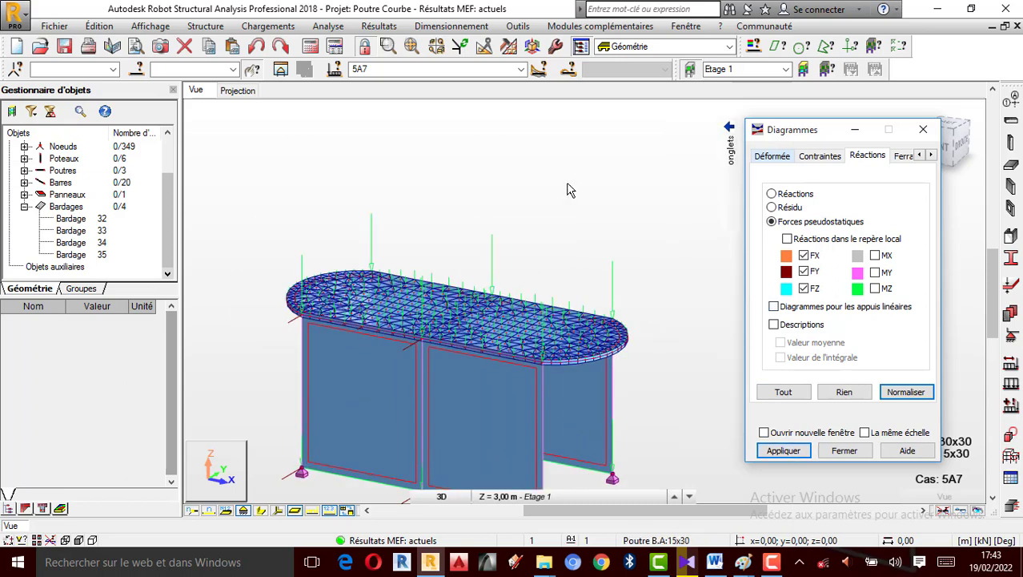
Step: Clear all pseudostatic force components from the reaction diagrams and apply
middle_click_drag(567, 189, 574, 263, "shift")
left_click(844, 392)
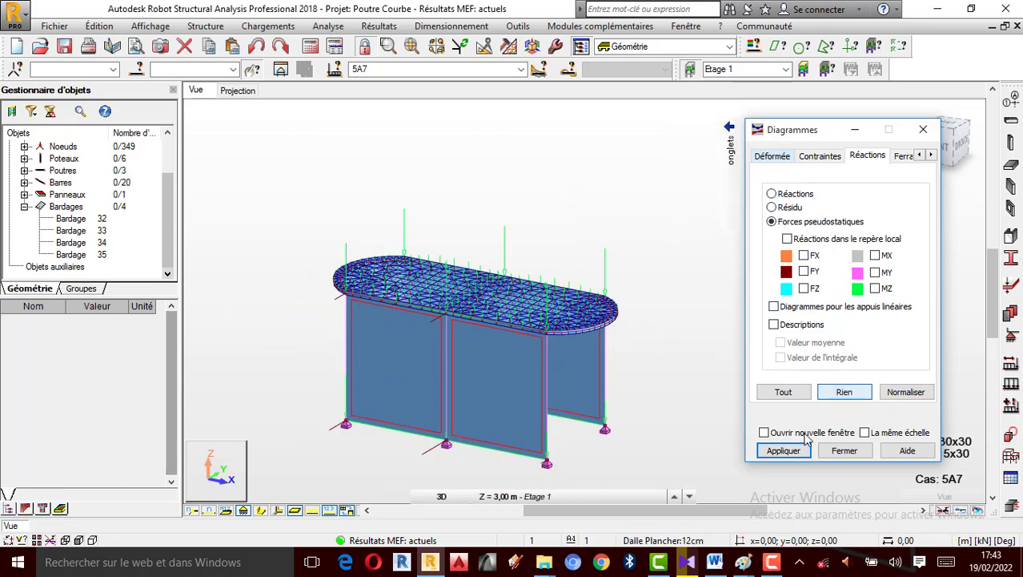
left_click(784, 450)
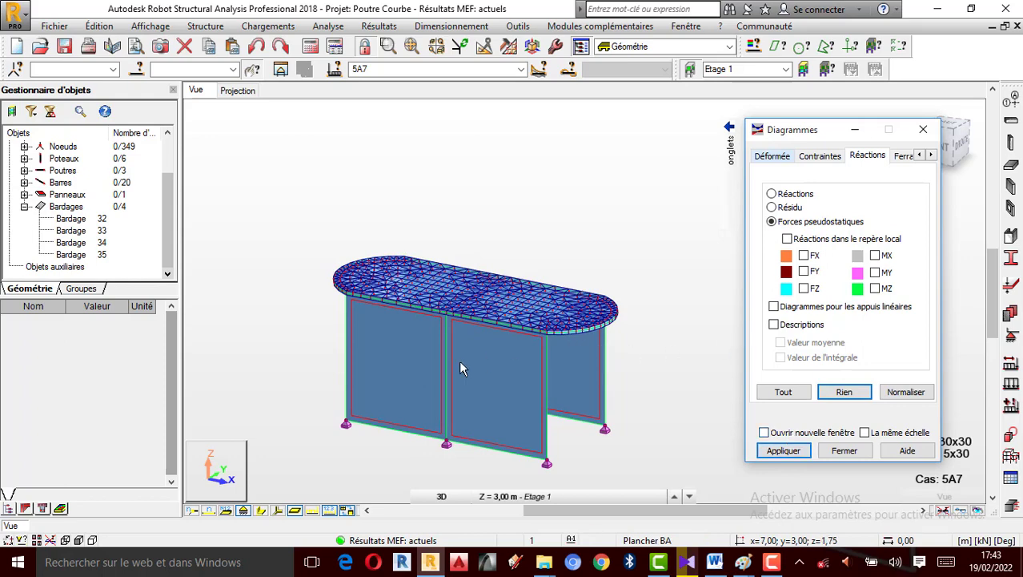
Step: Redisplay the bars' section shapes and the load values on the structure
left_click(312, 510)
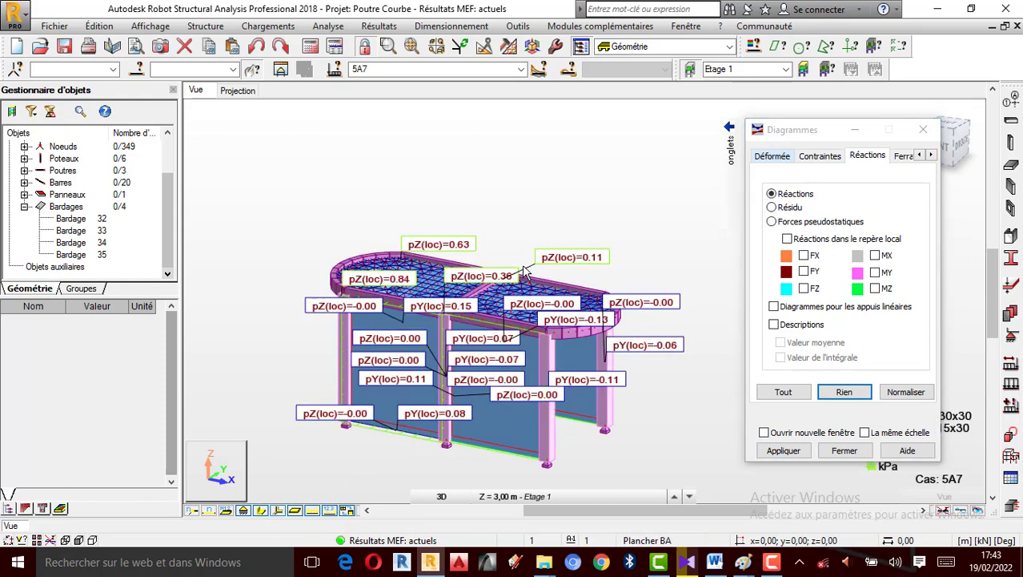
scroll(434, 403, "up", 3)
scroll(434, 403, "down", 2)
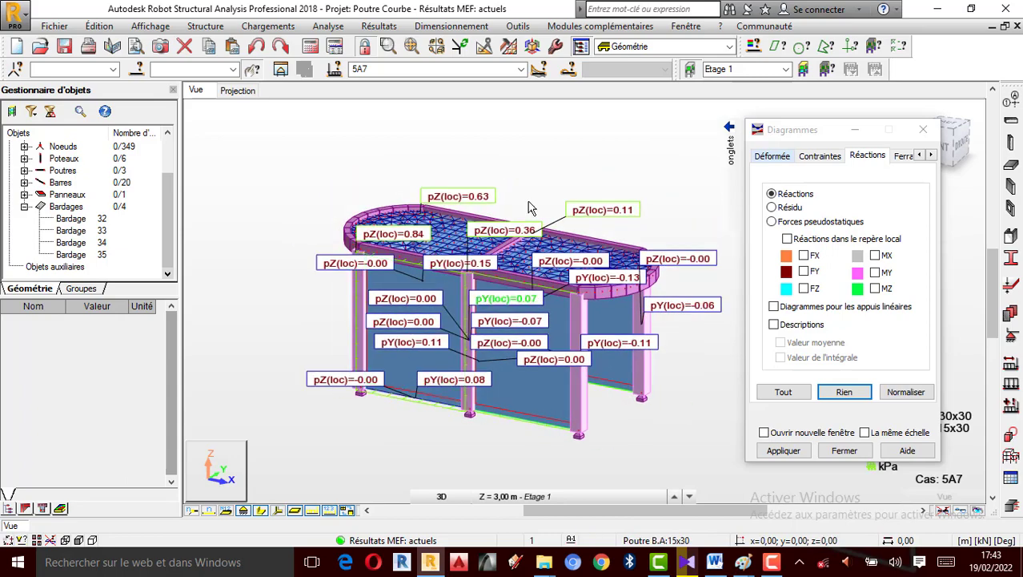
Step: Select the purple-coloured beams, bars 8A30, by their colour group and isolate them in a separate view
right_click(443, 154)
left_click(480, 214)
left_click_drag(503, 216, 530, 172)
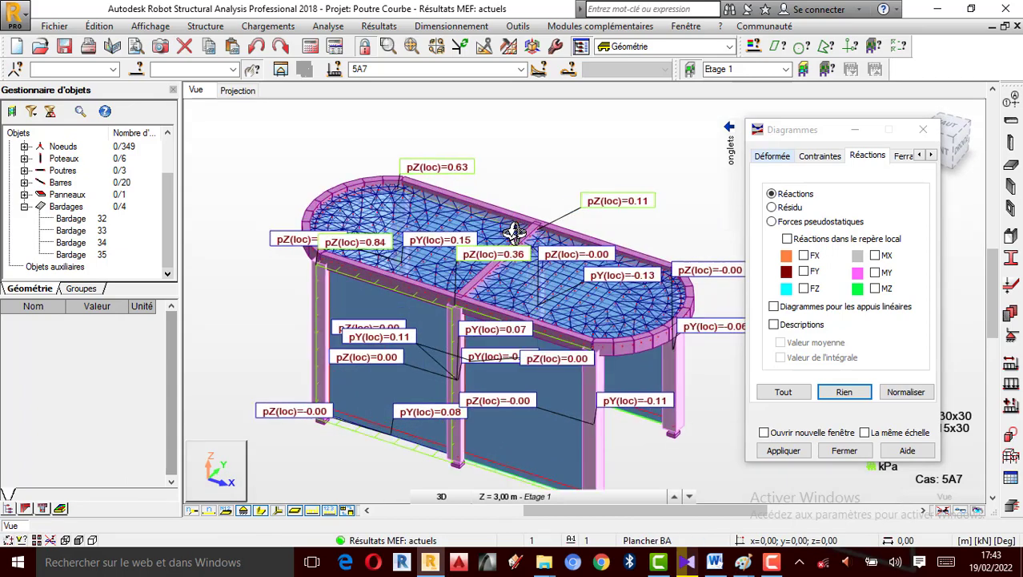
right_click(513, 190)
left_click(512, 191)
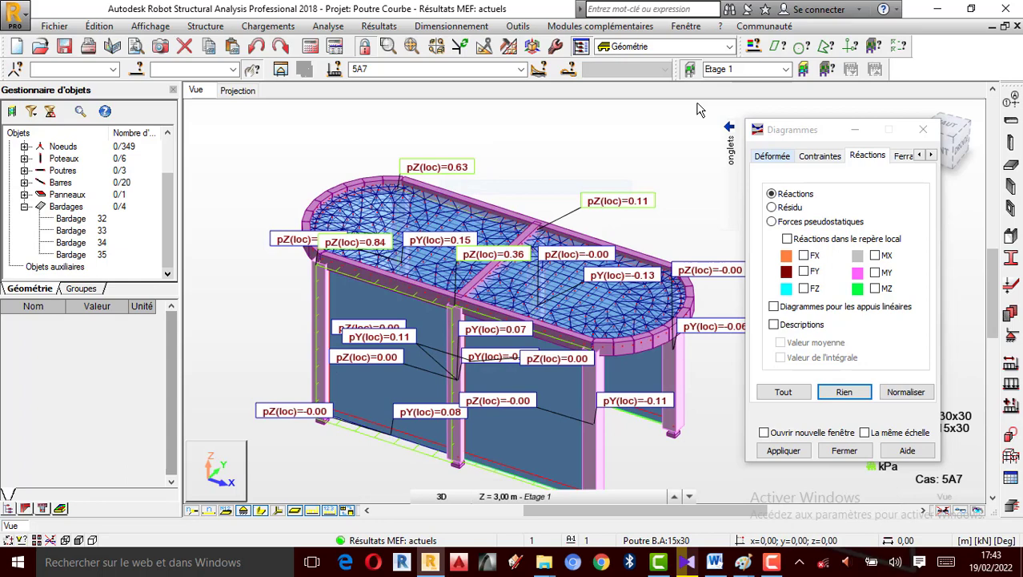
left_click(759, 52)
left_click(296, 201)
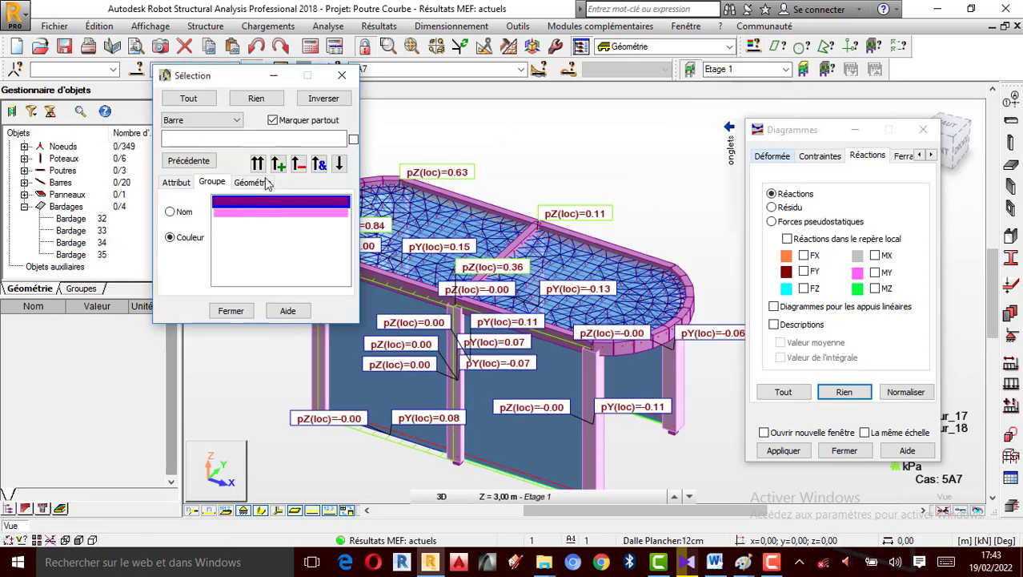
left_click(278, 163)
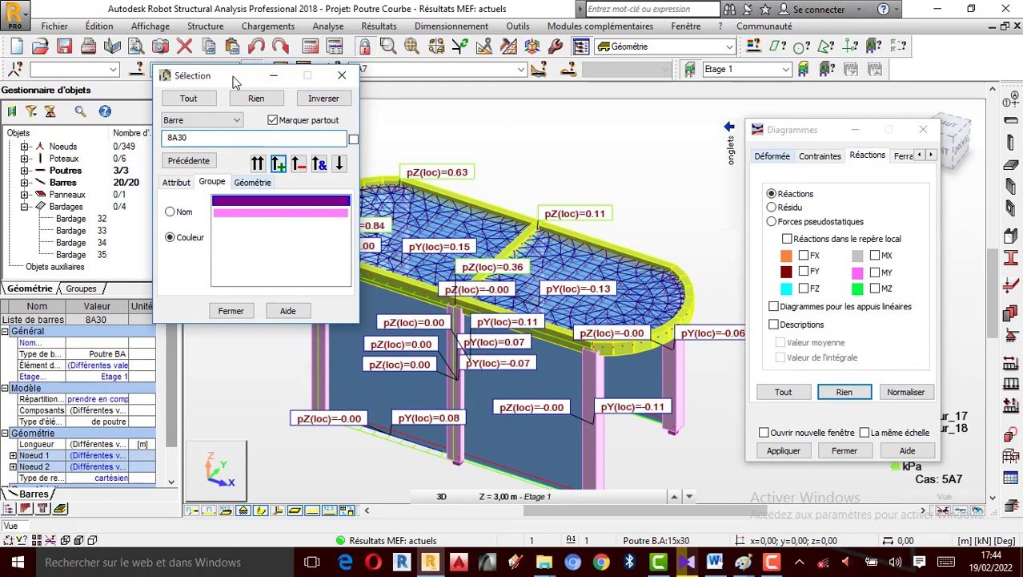
left_click_drag(248, 76, 111, 107)
scroll(565, 296, "down", 1)
scroll(561, 298, "up", 1)
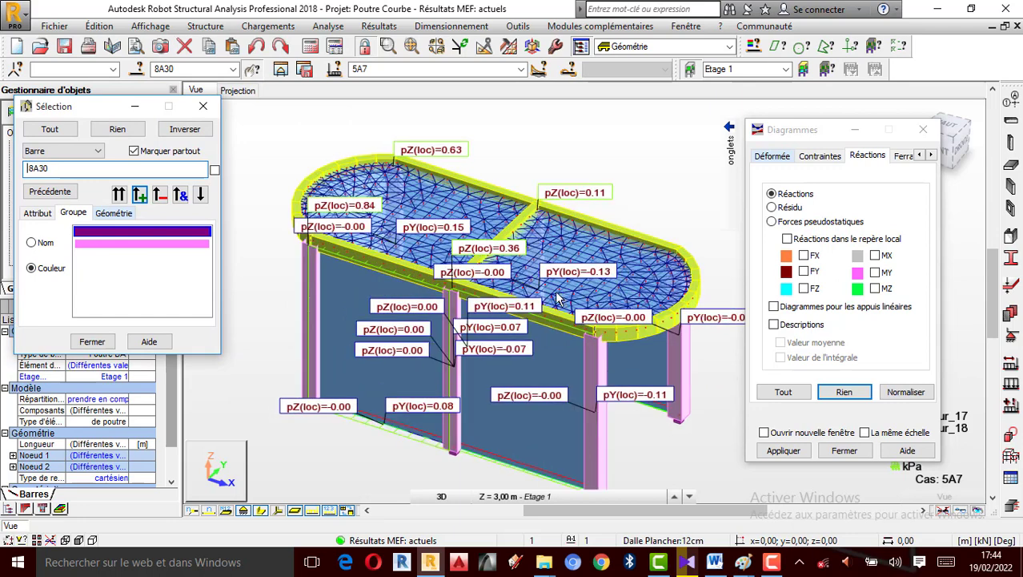
left_click(303, 71)
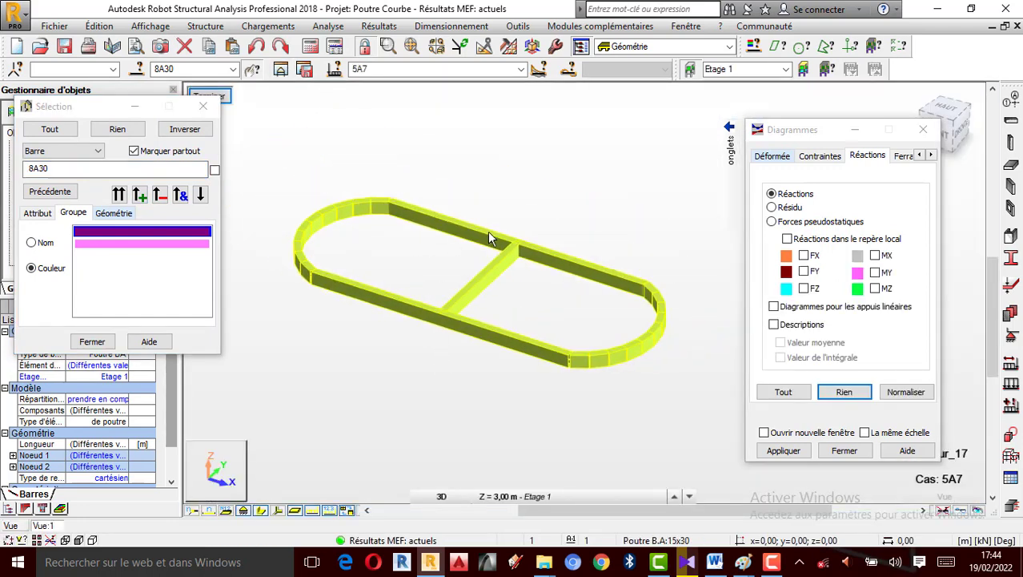
scroll(474, 220, "up", 1)
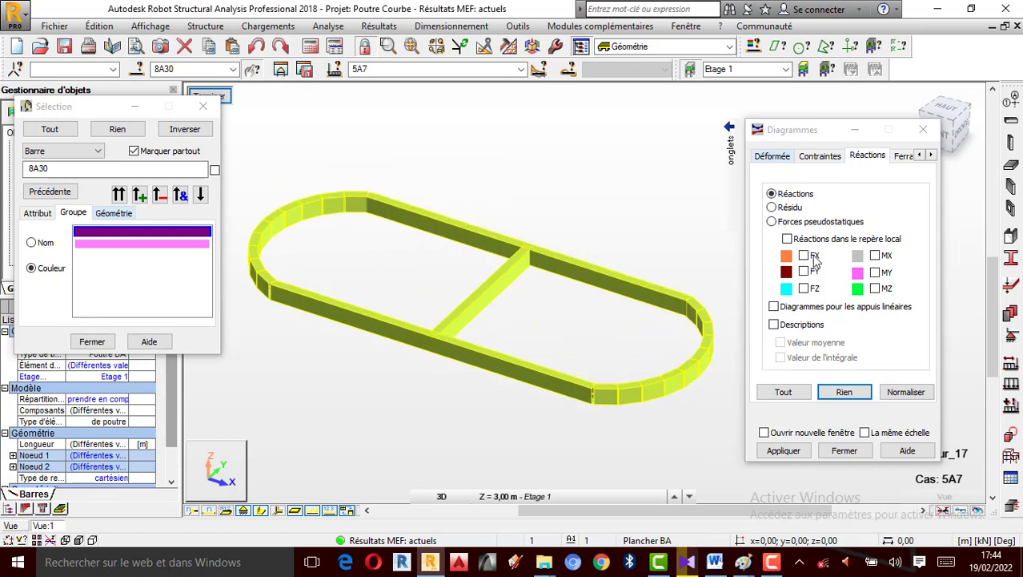
Step: Display the Mx, My and Mz moment diagrams on the isolated beams
mouse_move(731, 161)
left_click(697, 152)
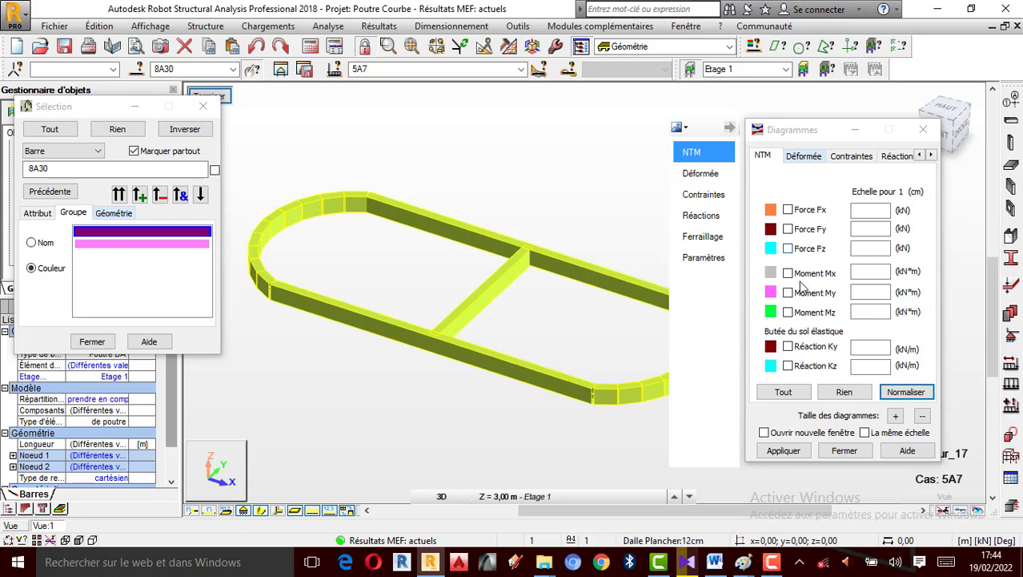
left_click(789, 273)
left_click(815, 293)
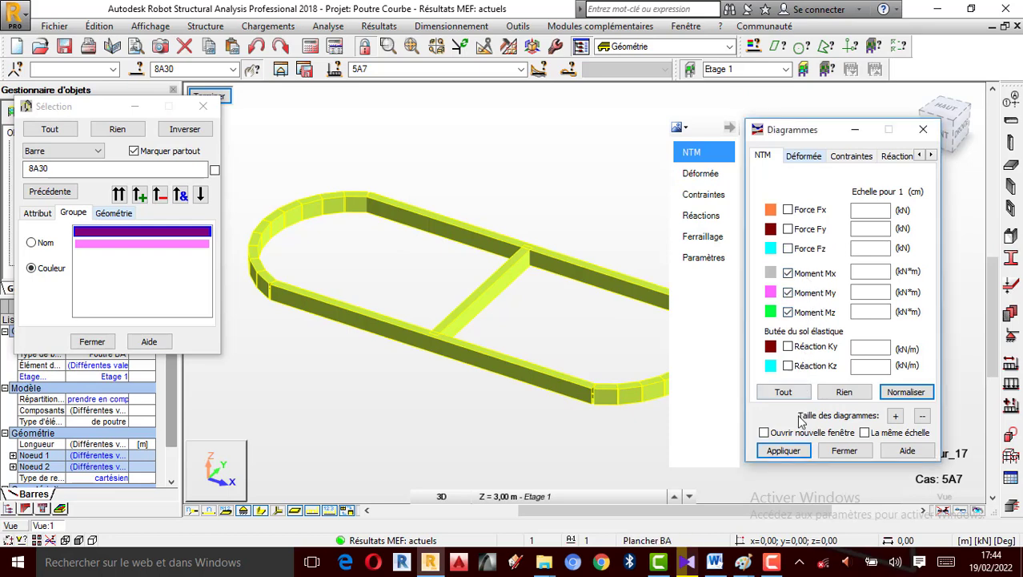
left_click(784, 449)
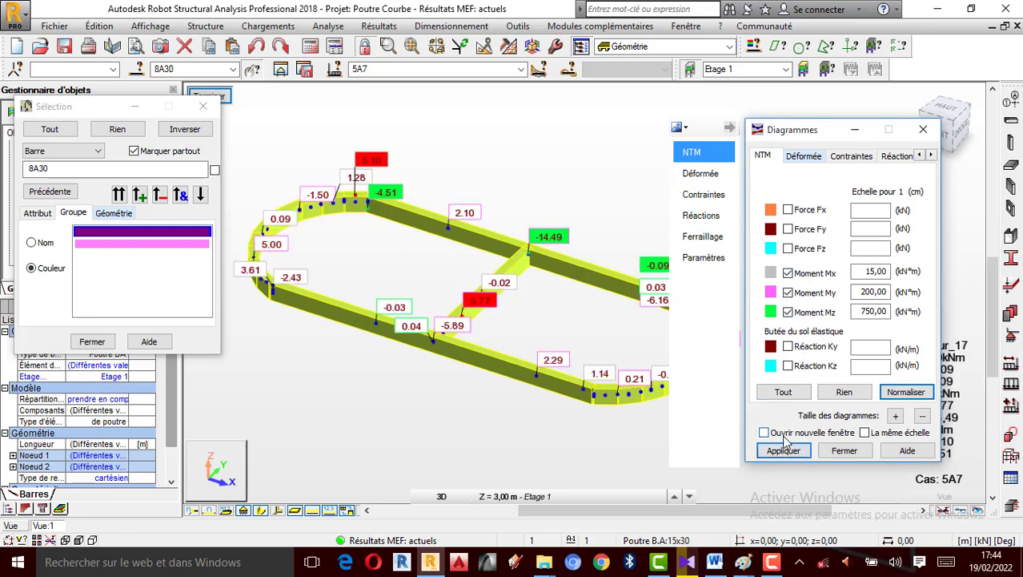
Step: Enlarge the moment diagrams to scales of 2,50 for Mx, 30,00 for My and 150,00 kN*m per cm for Mz, and close the isolated view
left_click(896, 417)
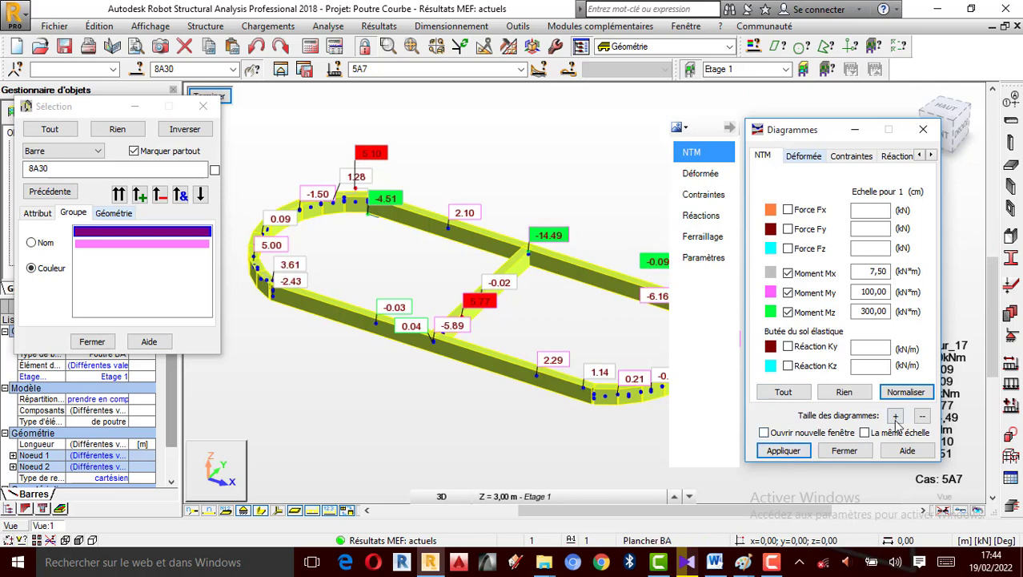
left_click(784, 448)
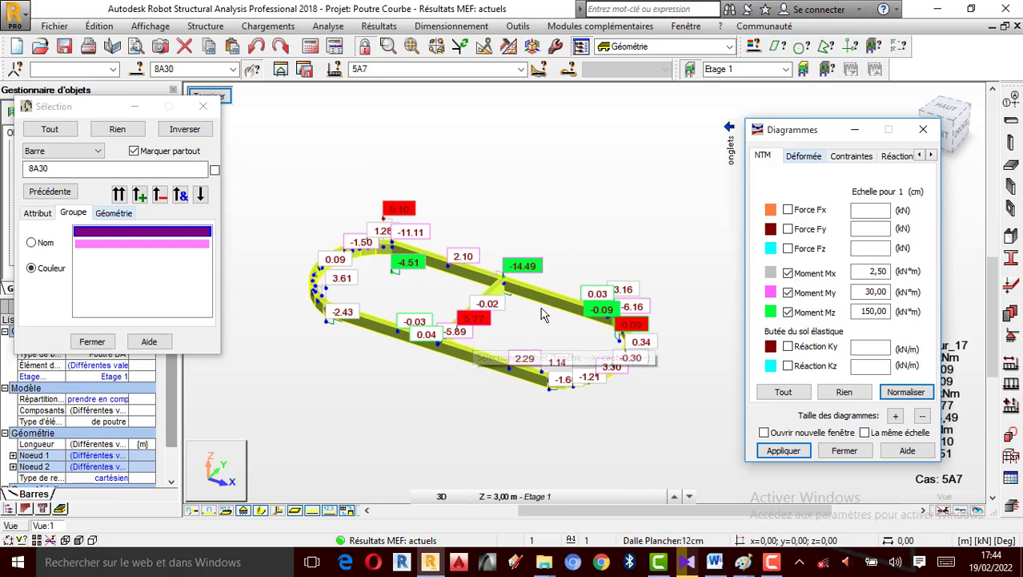
left_click(570, 266)
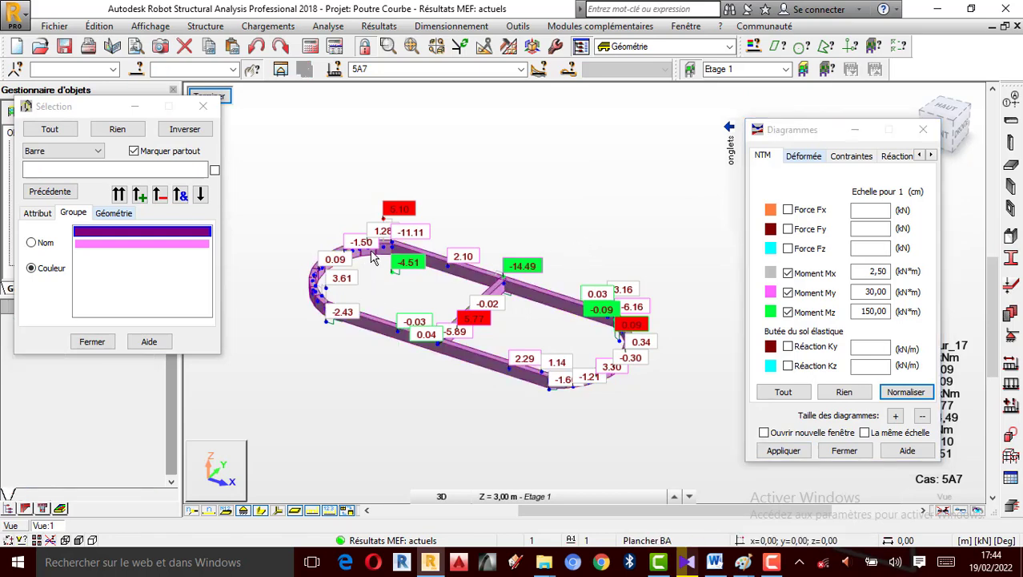
left_click_drag(97, 108, 63, 155)
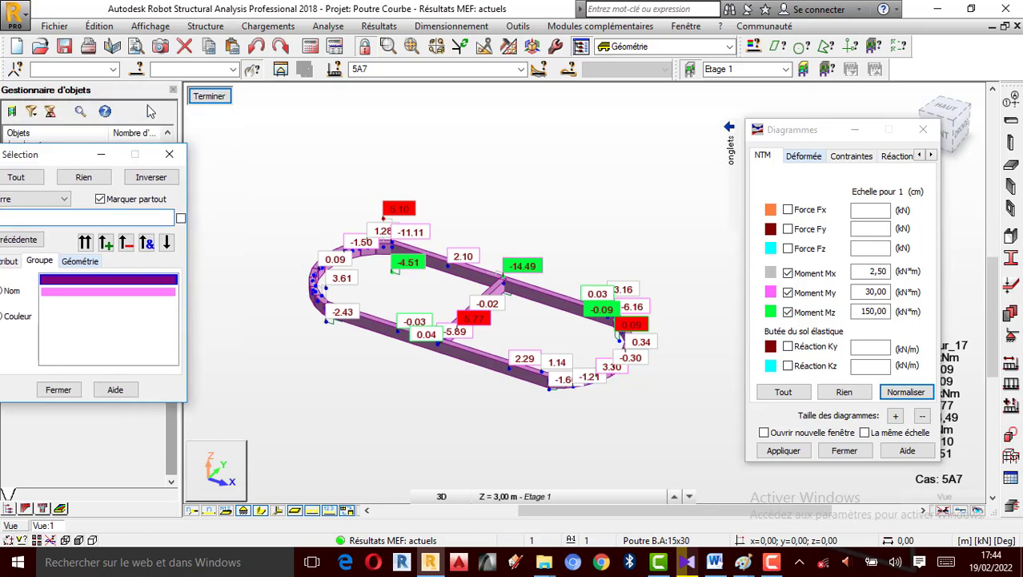
left_click(202, 99)
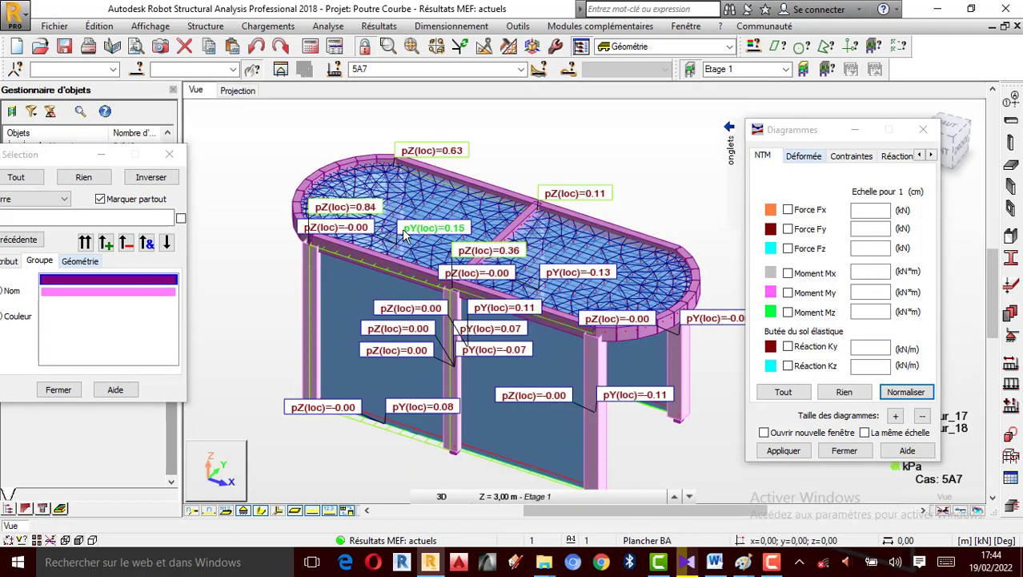
Step: Try to window-select the curved end beams in the plan projection at the Lignes de construction +3,50 level
left_click(249, 92)
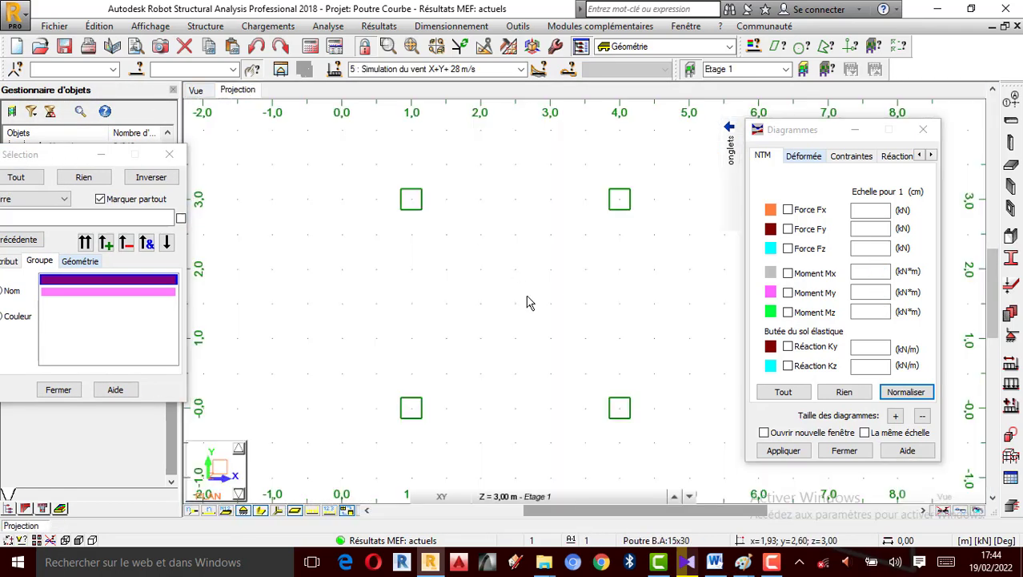
left_click(483, 489)
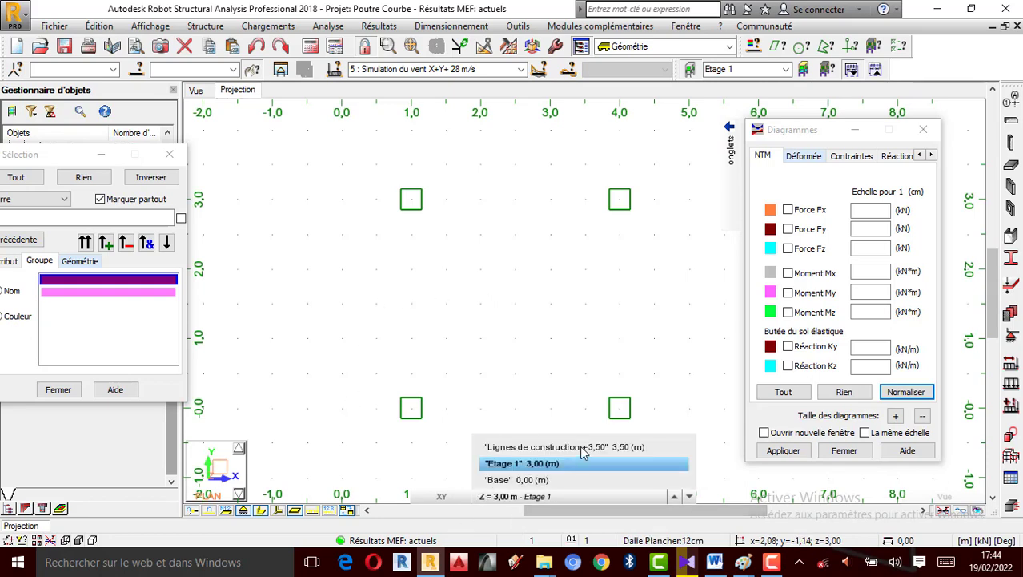
left_click(581, 443)
scroll(261, 248, "down", 3)
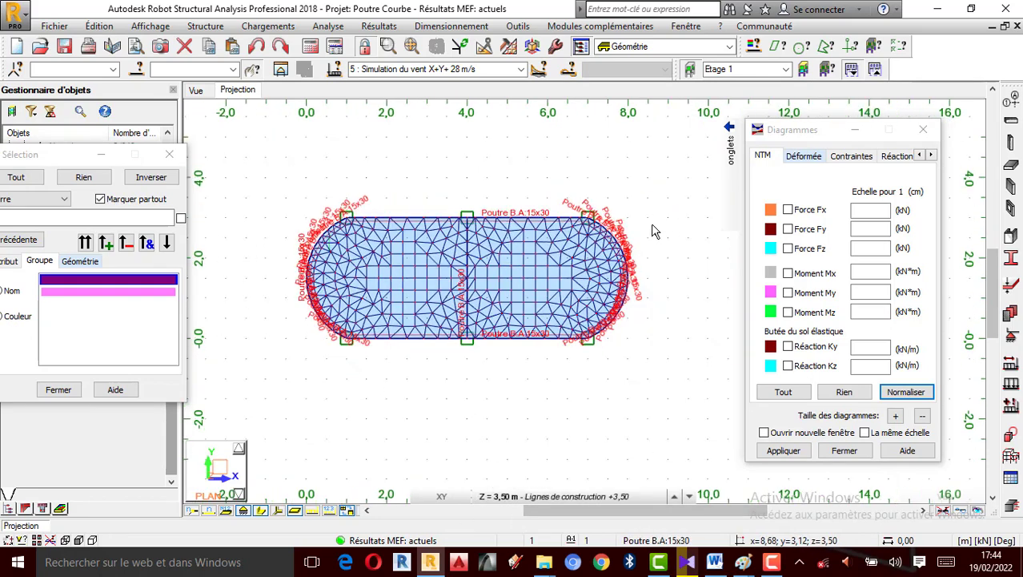
left_click_drag(562, 179, 651, 389)
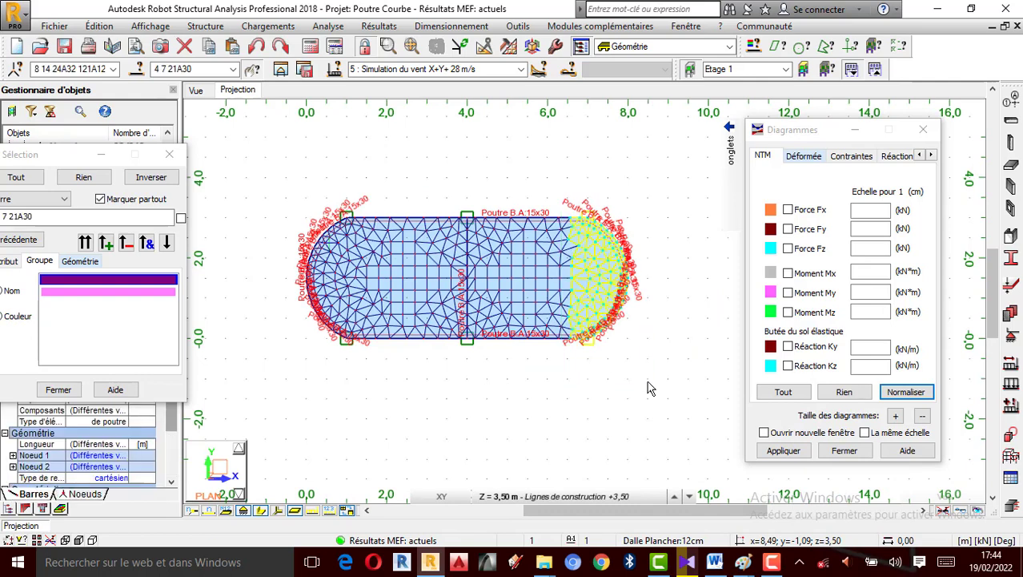
left_click_drag(687, 429, 573, 158)
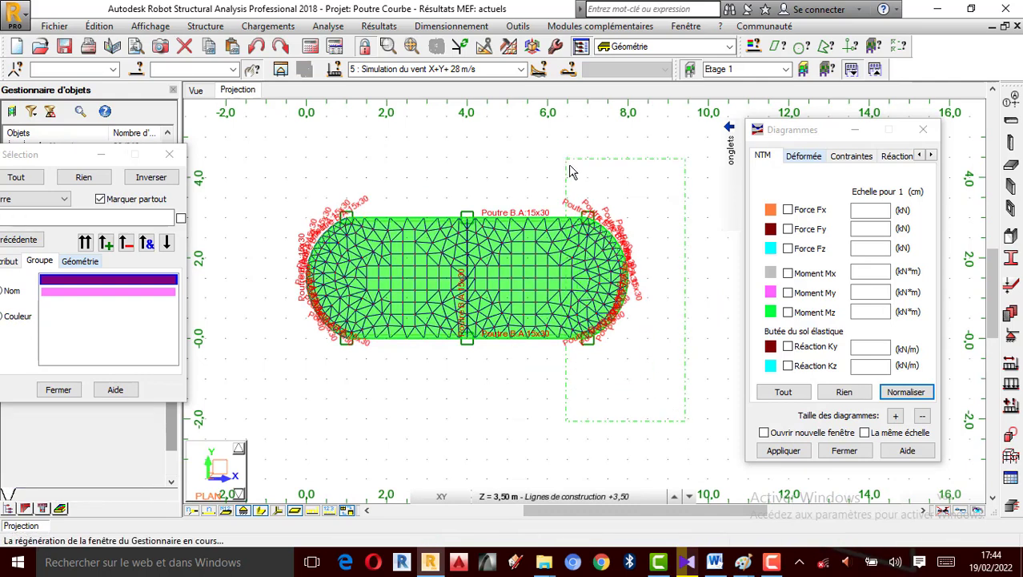
key("Escape")
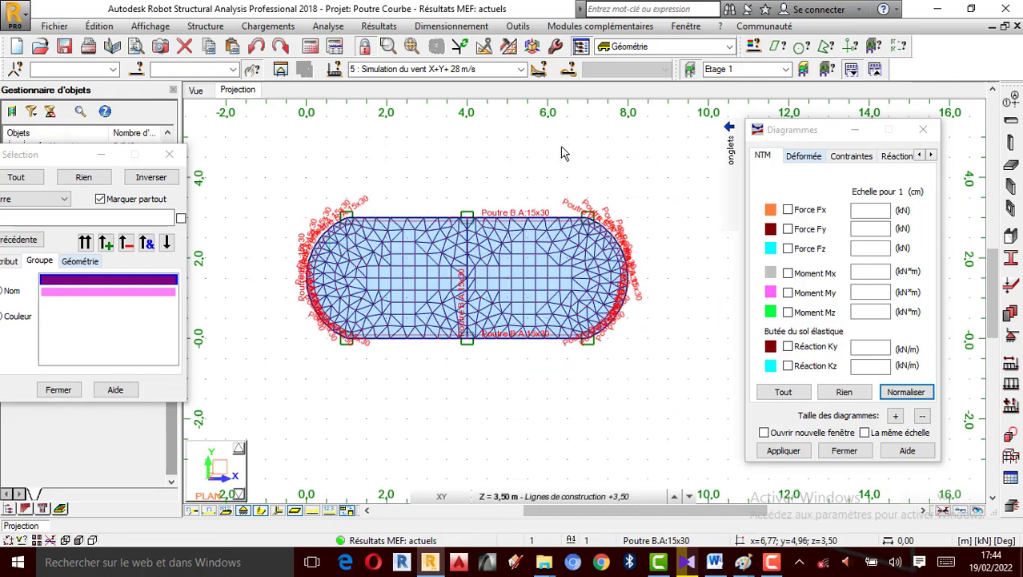
left_click(198, 91)
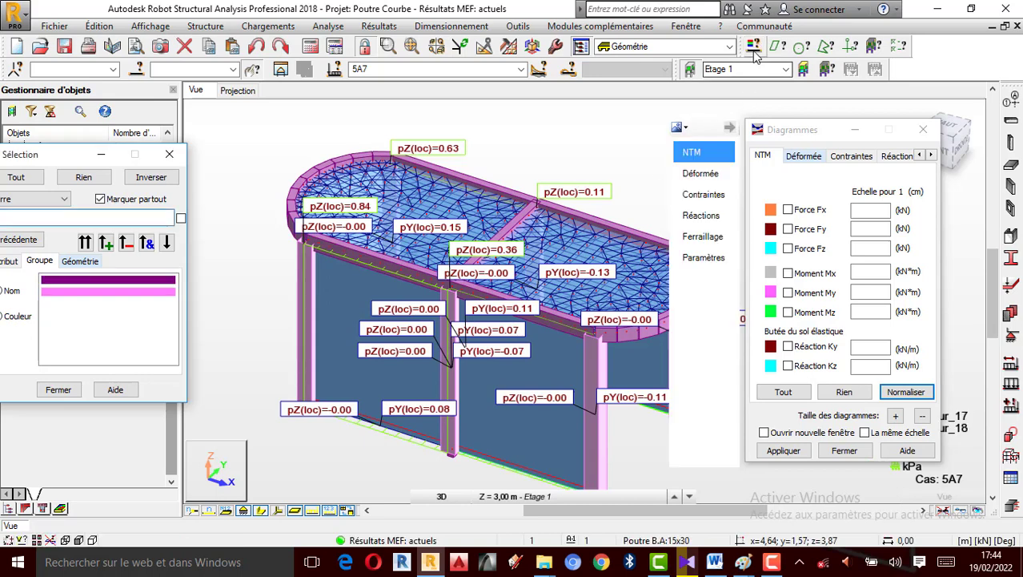
Step: Reselect the beams, bars 8A30, by their colour group and isolate them in a separate 3D view
left_click(126, 280)
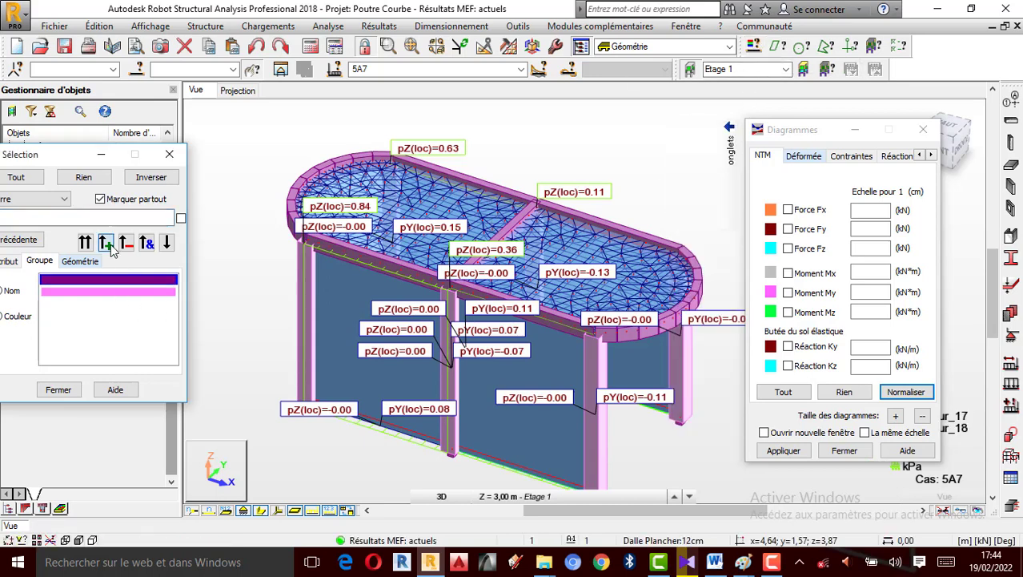
left_click(106, 242)
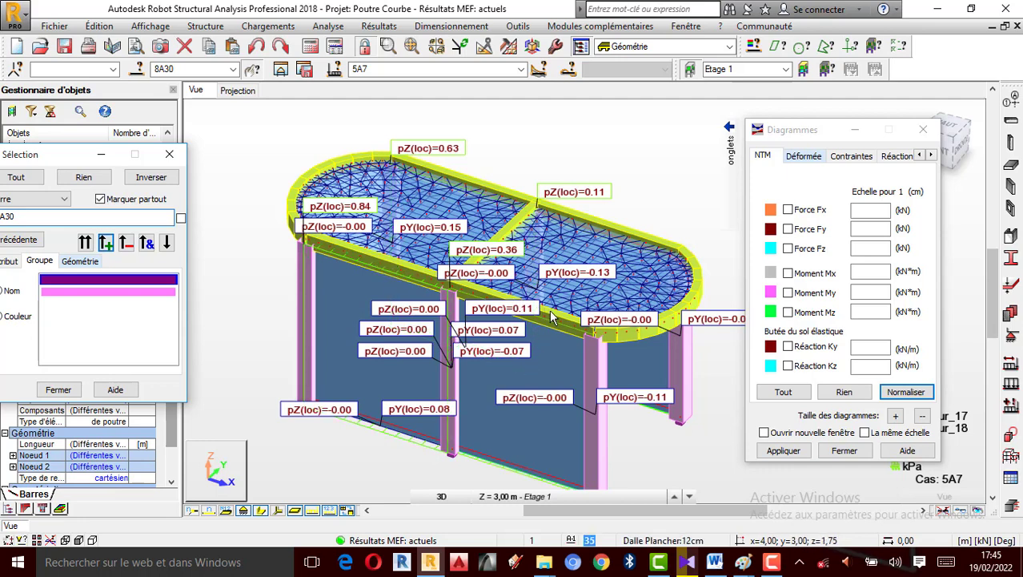
left_click(281, 70)
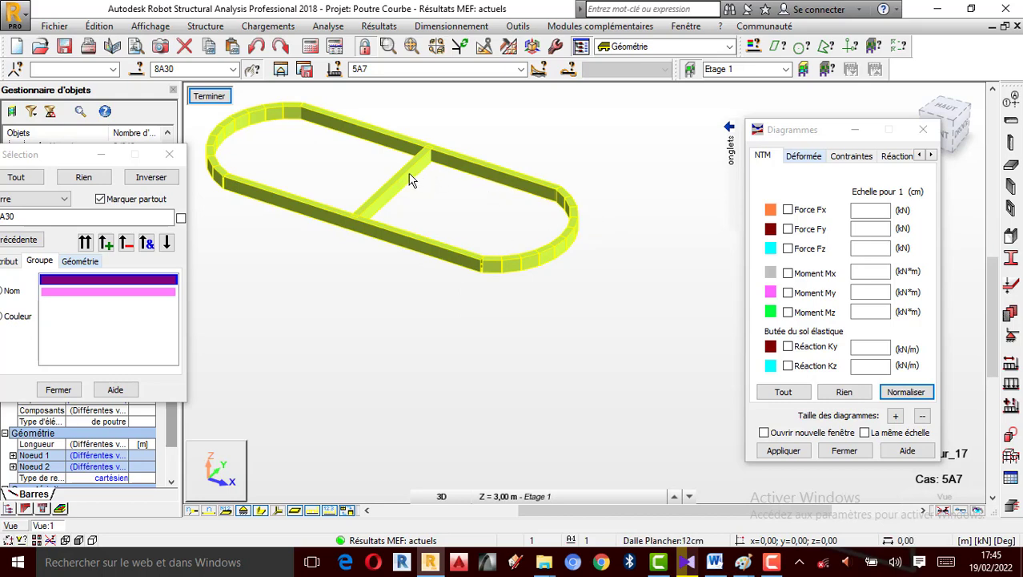
Step: Clear the selection and select all curved beam segments at one end of the frame, bars 11 to 20
left_click(545, 233)
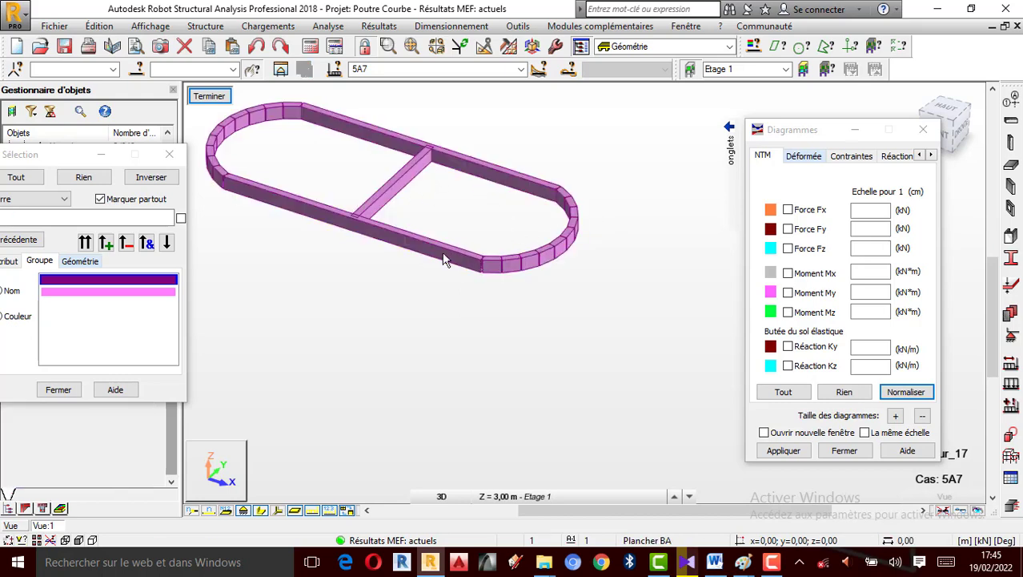
scroll(596, 300, "down", 2)
scroll(332, 183, "up", 4)
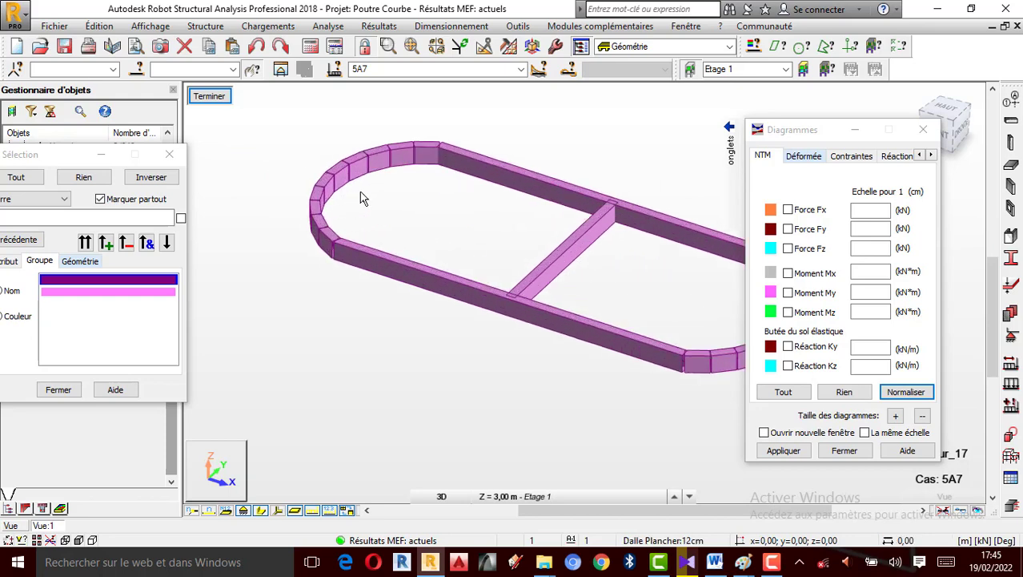
left_click_drag(316, 146, 396, 228)
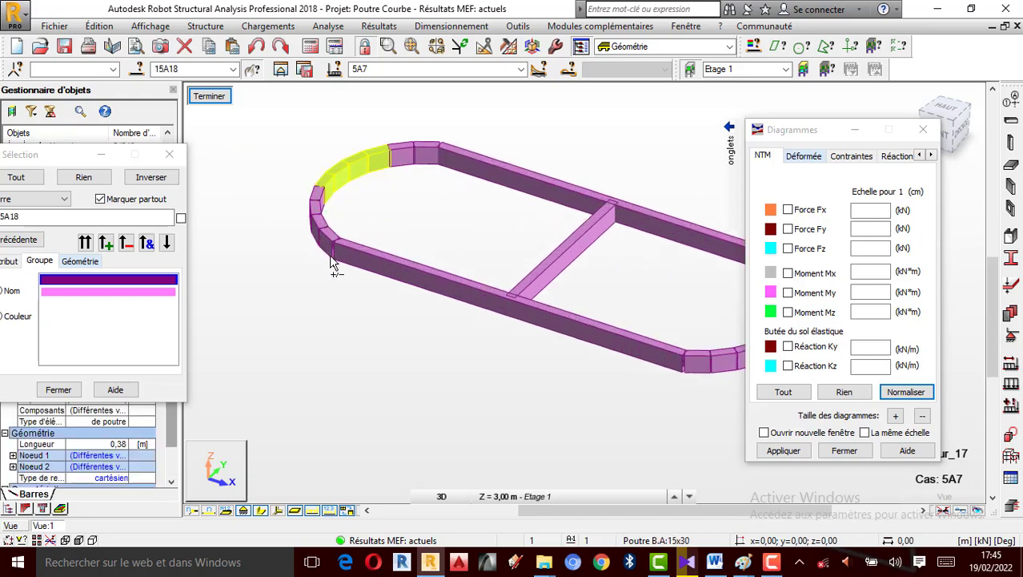
right_click(292, 246)
left_click(229, 269)
mouse_move(353, 296)
left_mouse_down()
mouse_move(406, 335)
mouse_move(393, 327)
left_mouse_up()
right_click(263, 134)
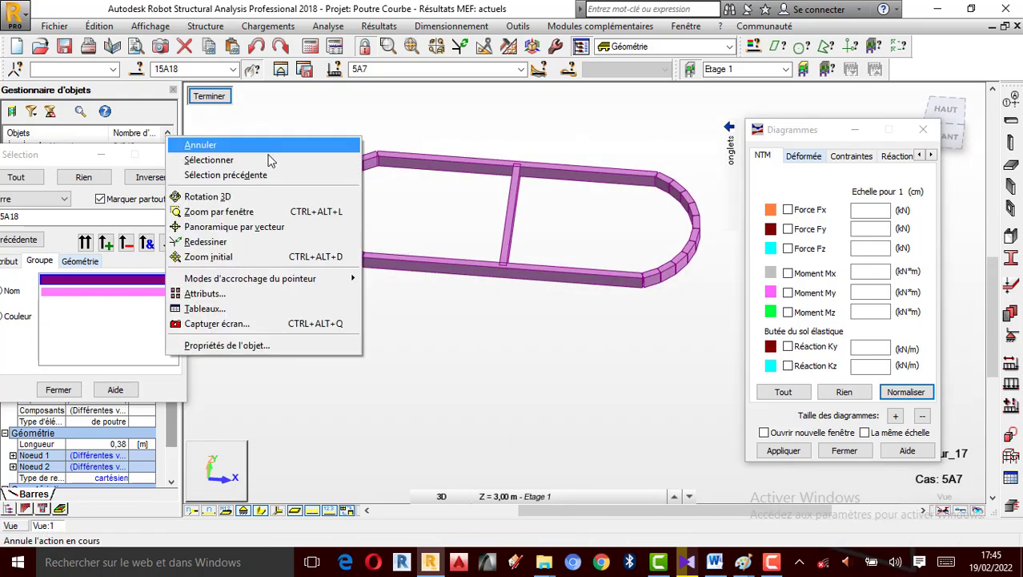
left_click(252, 145)
left_click_drag(350, 270, 317, 144)
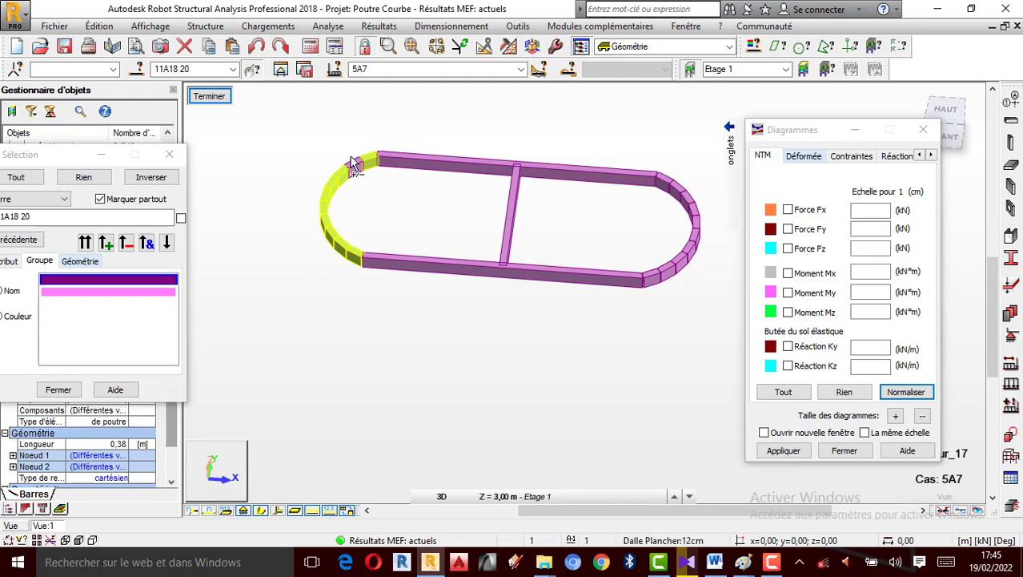
left_click(351, 161)
Step: Add the curved segments at the opposite end, bars 21 to 30, to the selection and isolate both curved beams in a new view
left_click_drag(698, 300, 664, 184)
left_click_drag(662, 276, 670, 269)
scroll(696, 183, "up", 2)
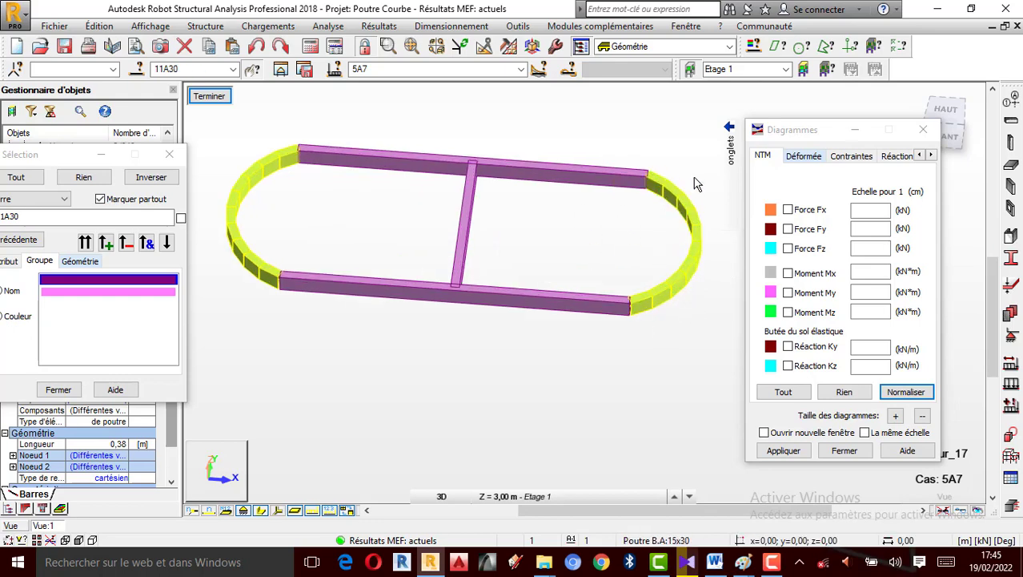
right_click(521, 117)
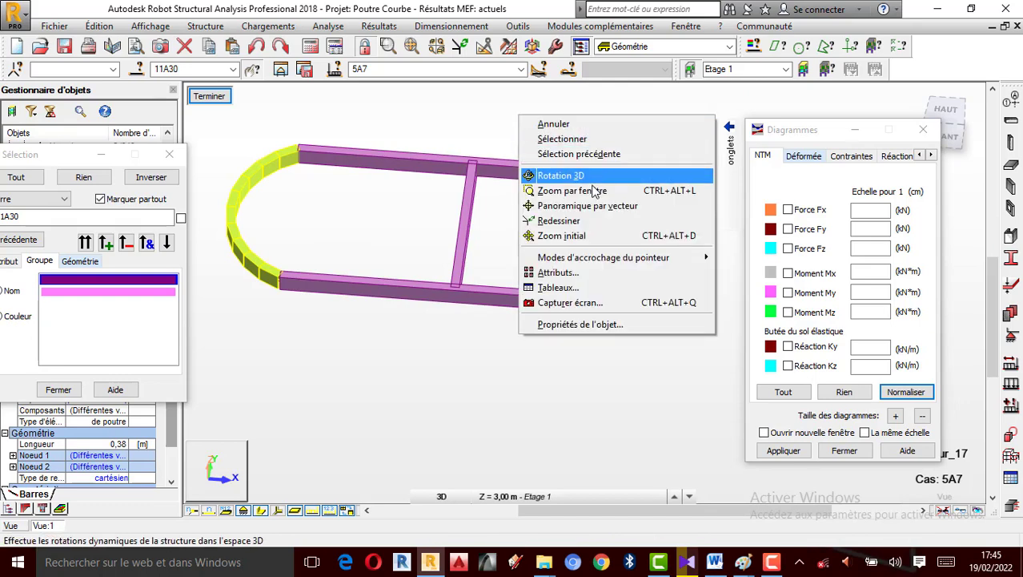
left_click(596, 184)
left_click_drag(598, 185, 393, 182)
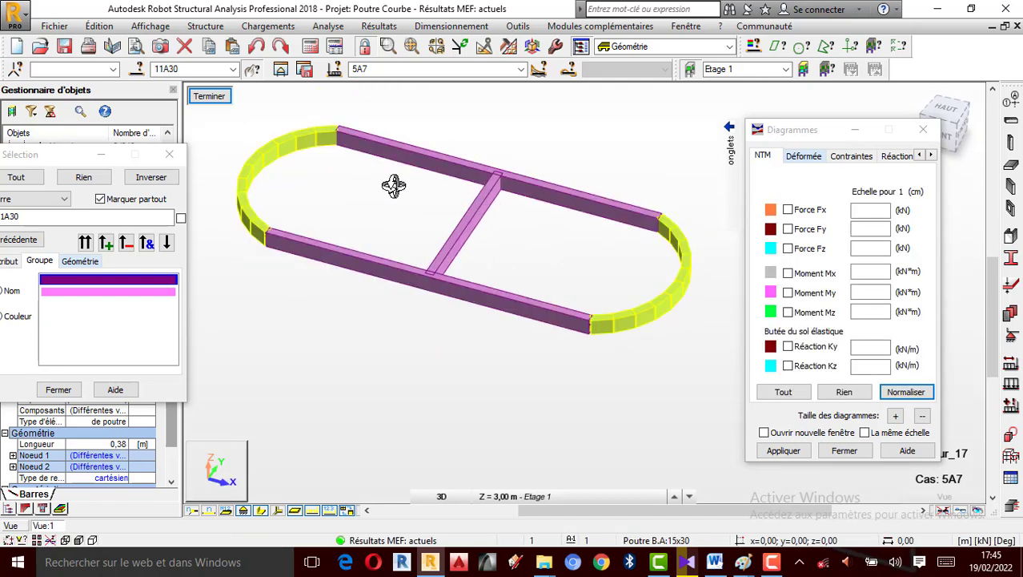
left_click(282, 69)
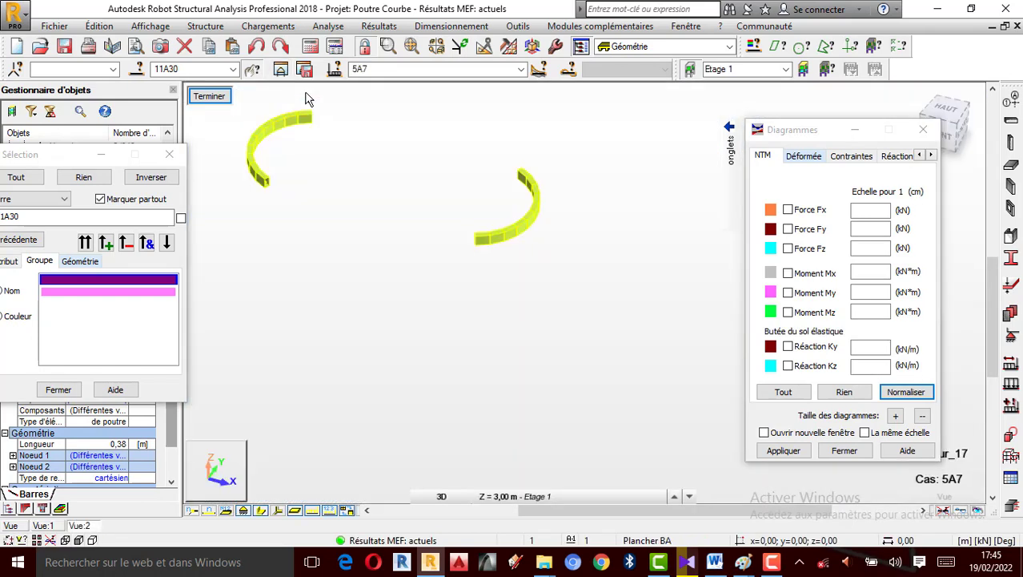
scroll(445, 312, "down", 3)
scroll(292, 152, "up", 3)
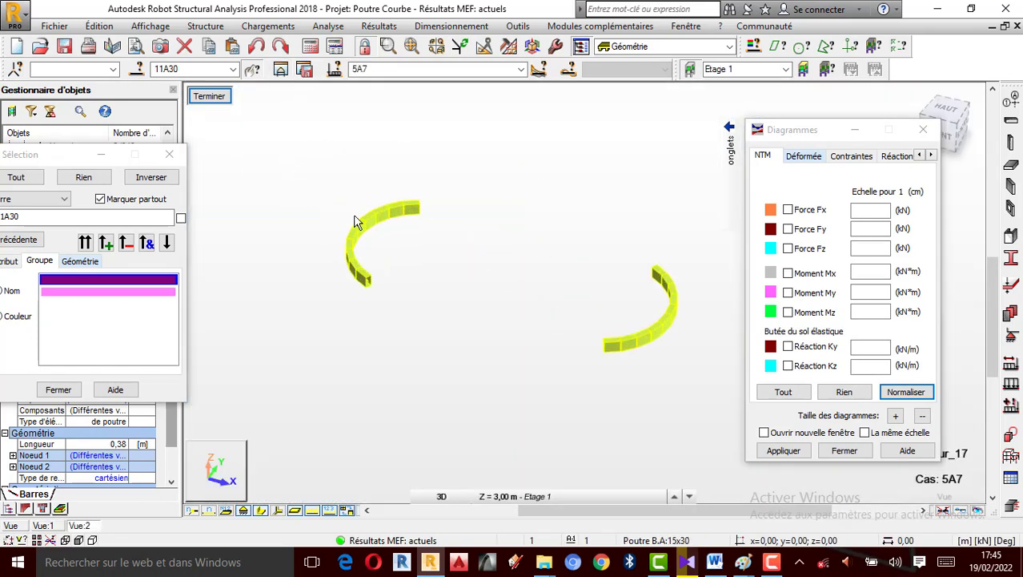
Step: Display the Mx moment diagram on both isolated curved beams and enlarge it to a scale of 1,50 kN*m per cm
scroll(628, 258, "up", 1)
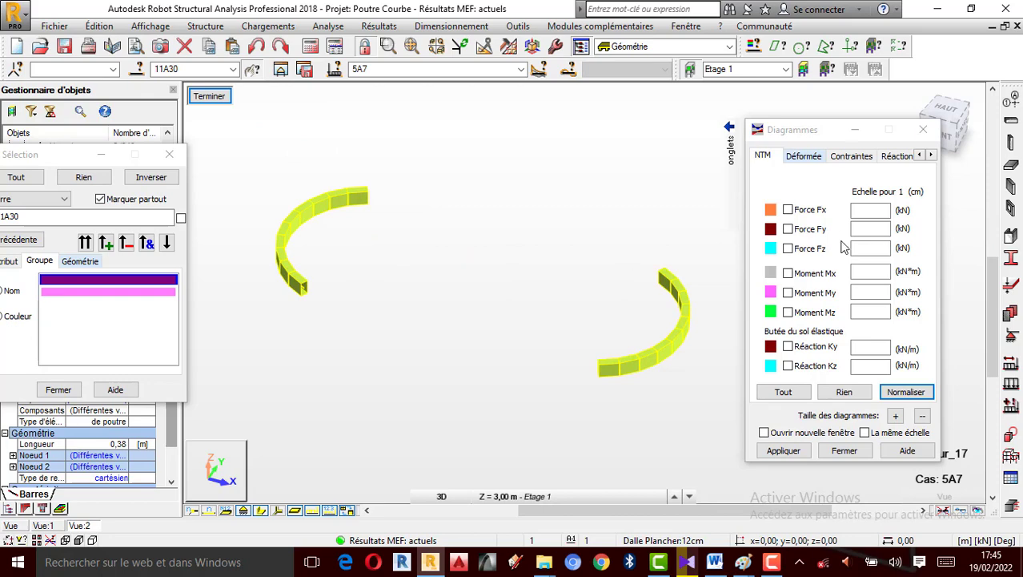
left_click(810, 273)
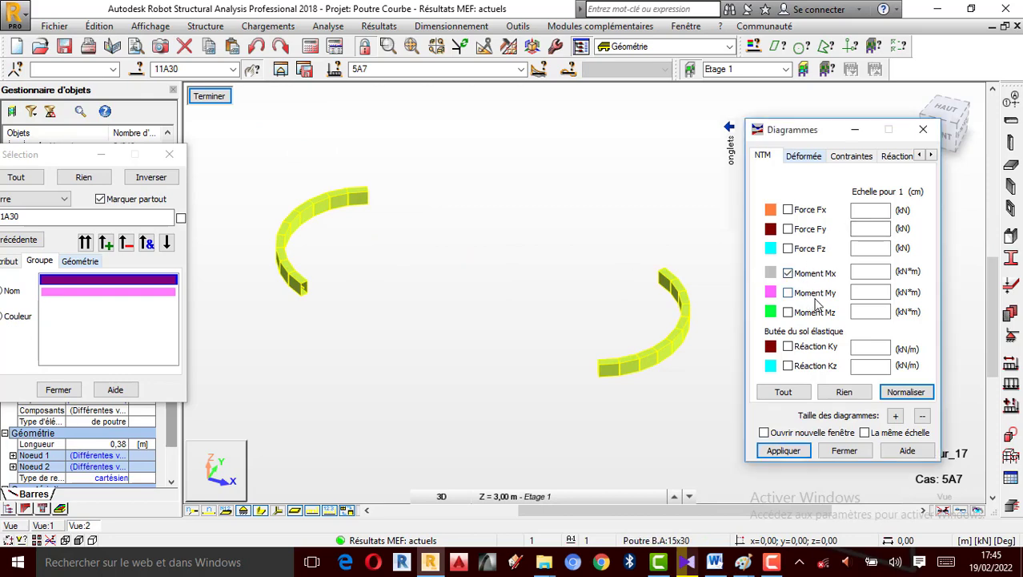
left_click(784, 451)
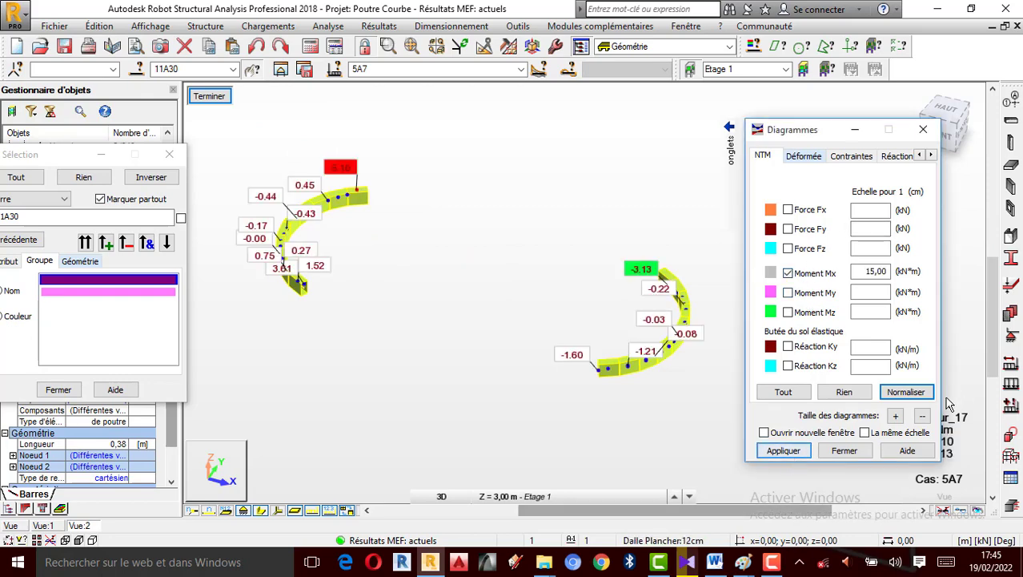
left_click(895, 415)
left_click(781, 450)
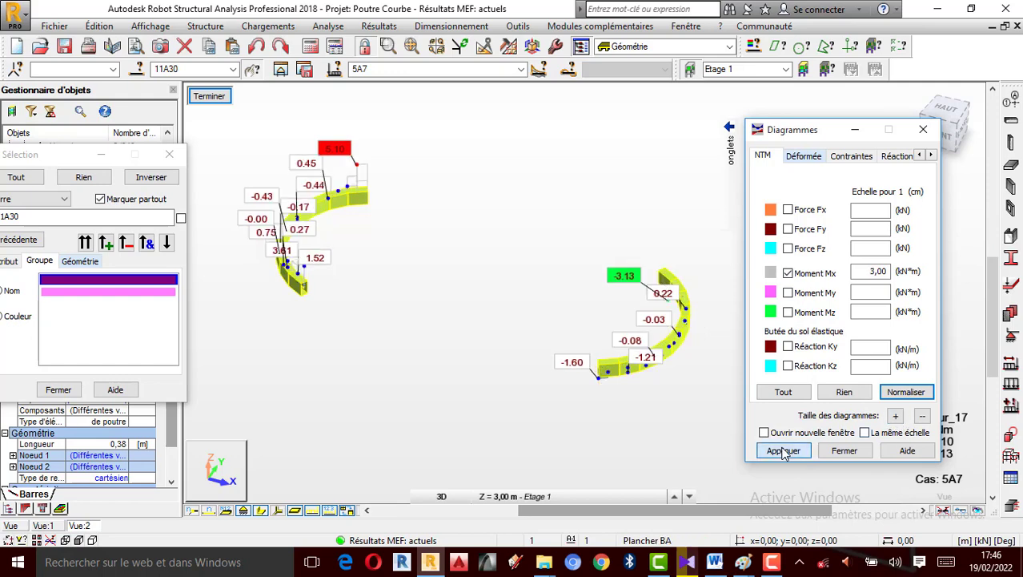
left_click(895, 415)
left_click(780, 451)
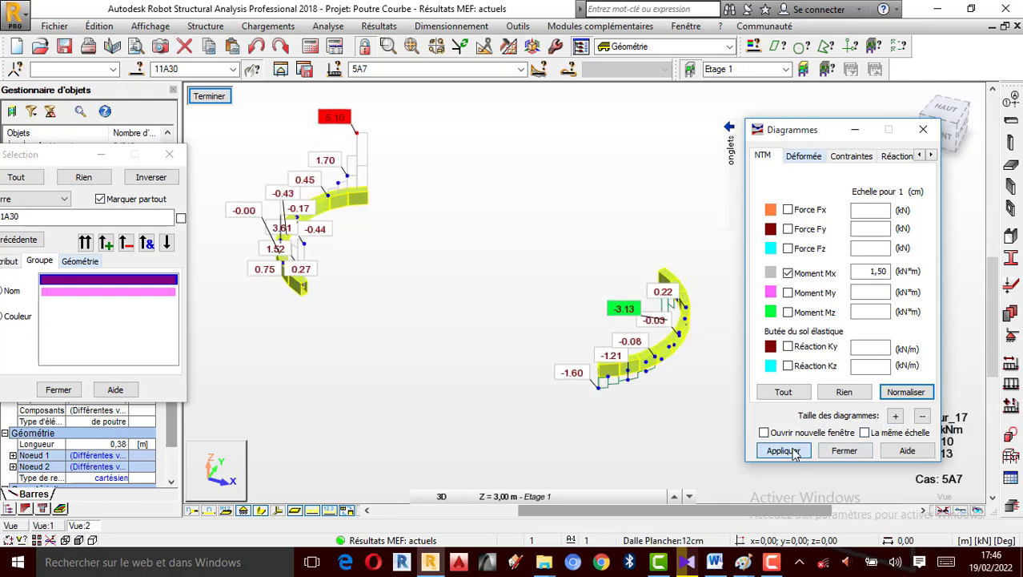
scroll(435, 238, "down", 1)
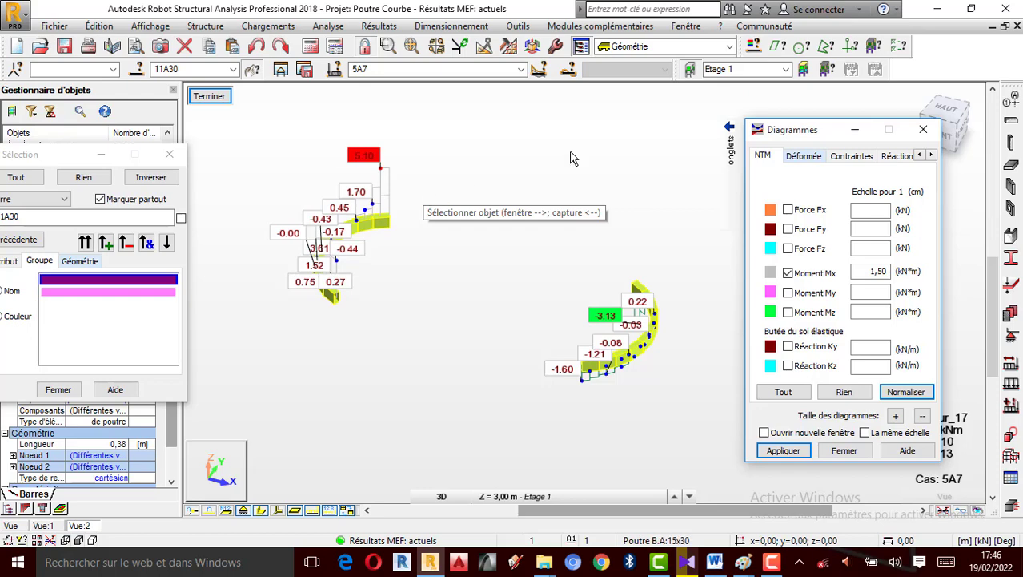
Step: Show the My moment diagram on the curved beams for comparison and return to the Mx diagram
left_click(788, 293)
left_click(783, 451)
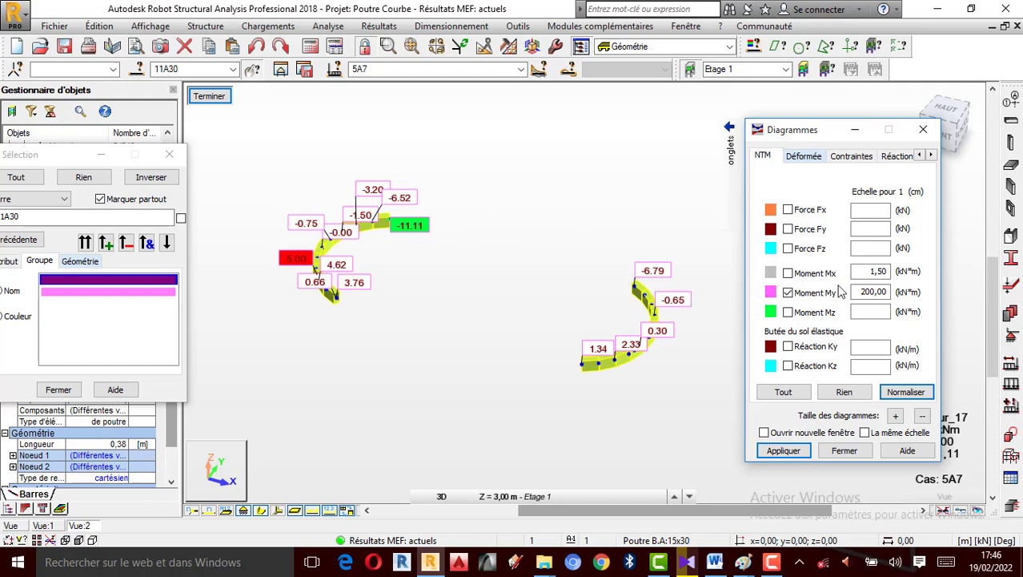
left_click(789, 274)
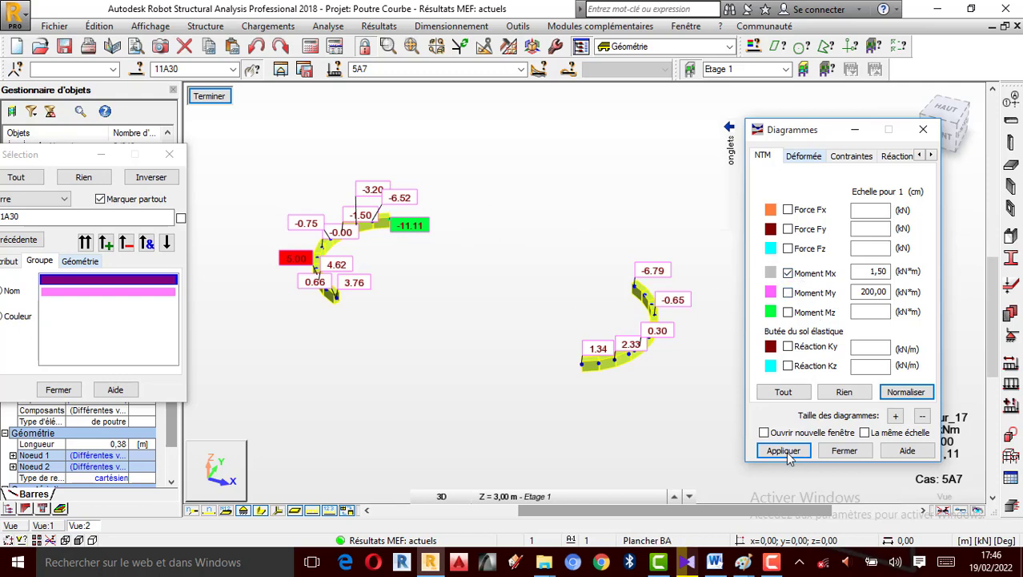
left_click(783, 450)
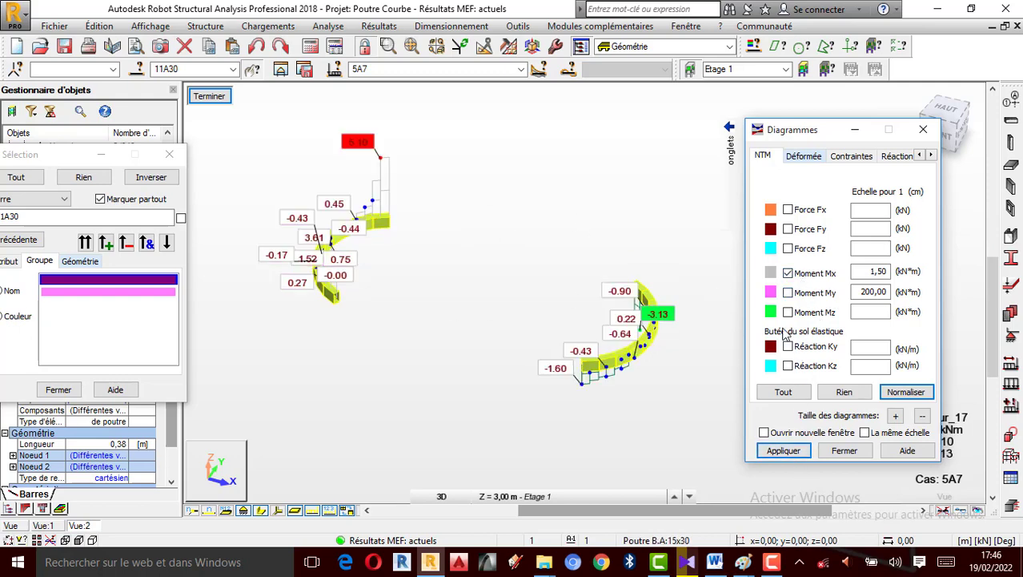
Step: Show the My and Mz moment diagrams on the curved beams in turn, ending with only My displayed
left_click(804, 450)
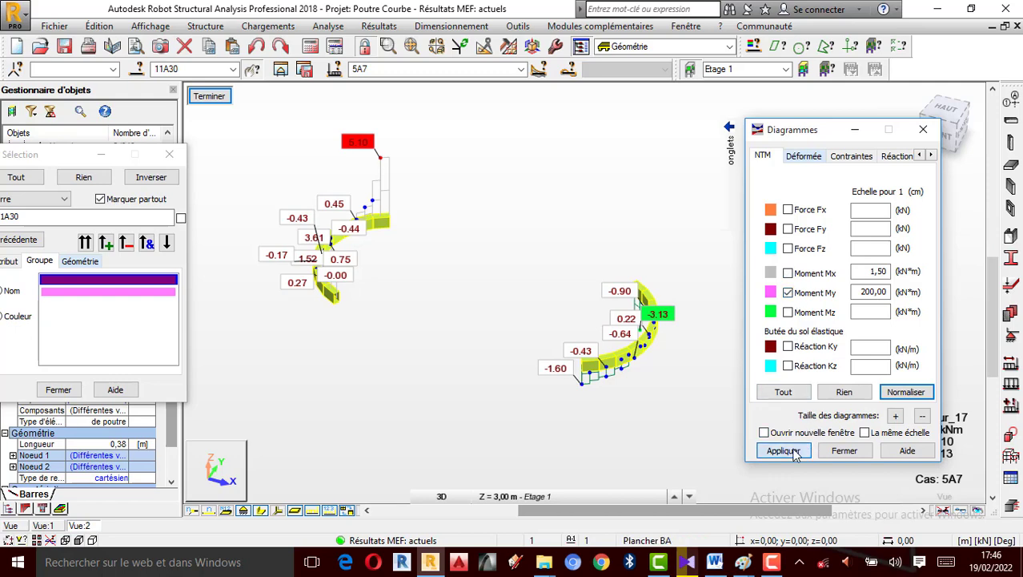
left_click(805, 314)
left_click(783, 451)
left_click(798, 314)
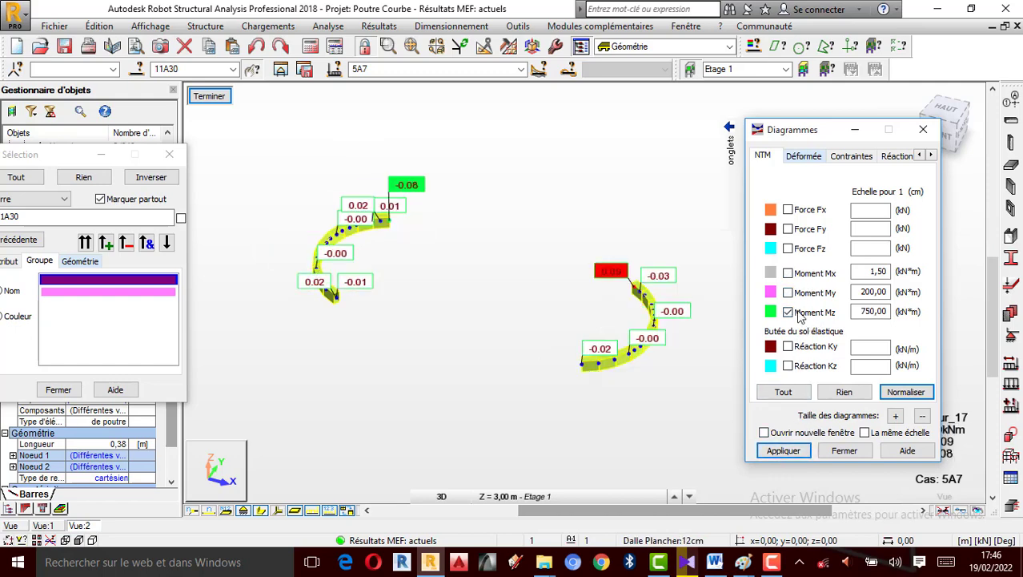
left_click(784, 450)
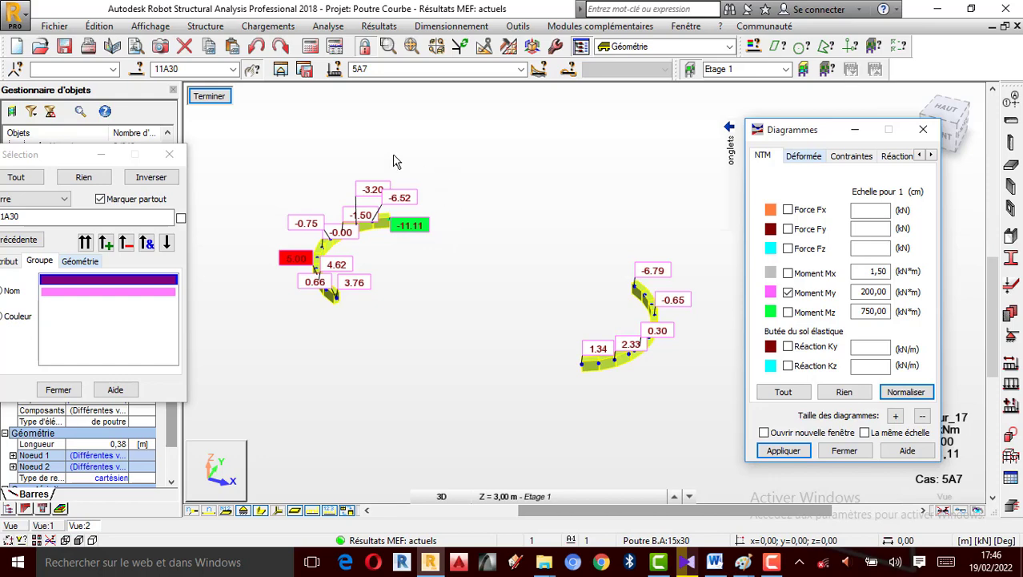
Step: Select only one curved beam, bars 11 to 20, and examine its My moment diagram up close
left_click(424, 304)
left_click_drag(210, 134, 439, 356)
scroll(275, 232, "up", 2)
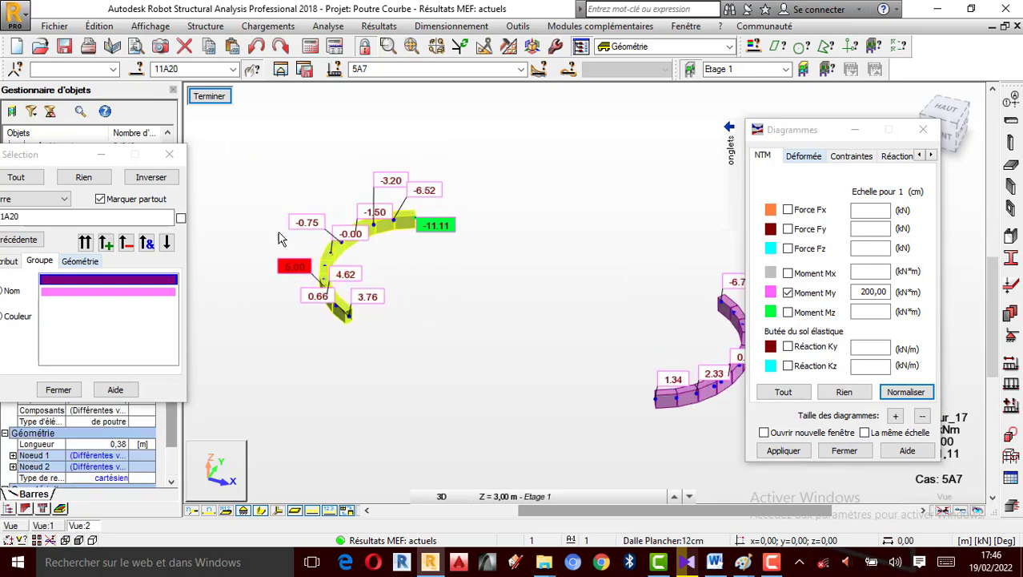
scroll(392, 272, "down", 2)
scroll(346, 250, "up", 1)
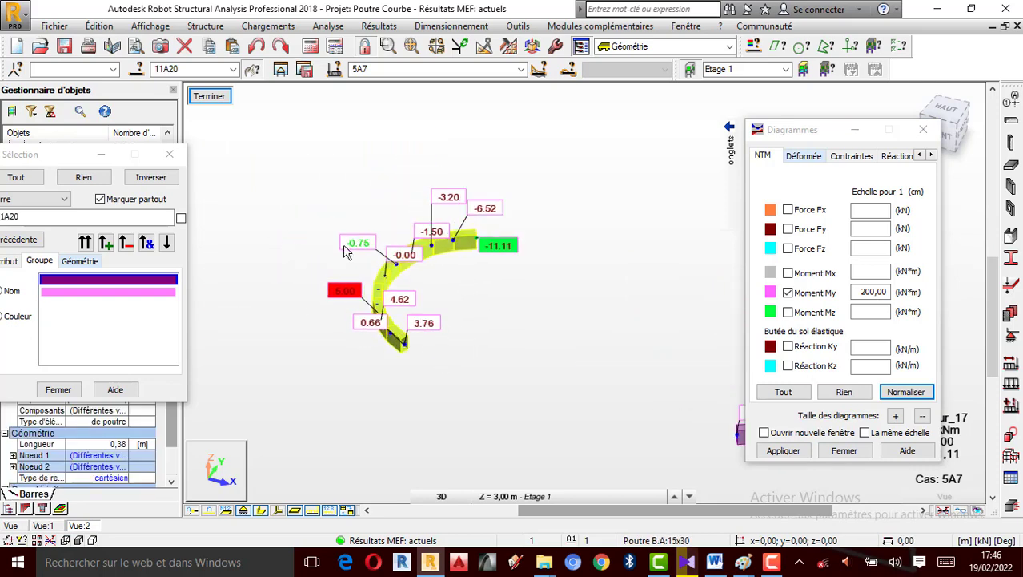
scroll(348, 252, "up", 2)
scroll(526, 180, "down", 1)
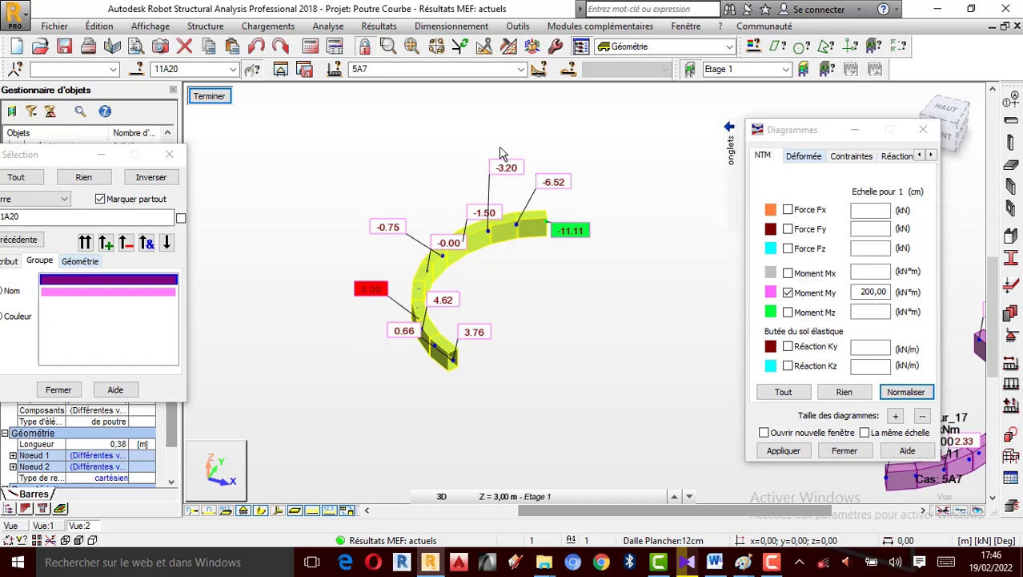
Step: Try to transfer the selected curved beam, bars 11 to 20, to the real reinforcement design of RC elements
left_click(455, 27)
left_click(482, 194)
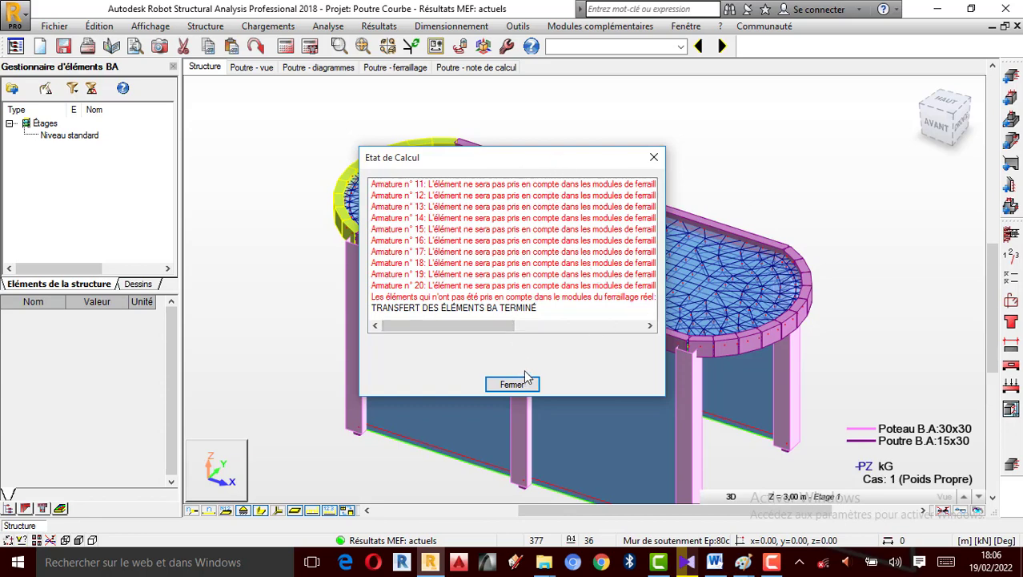
left_click(654, 157)
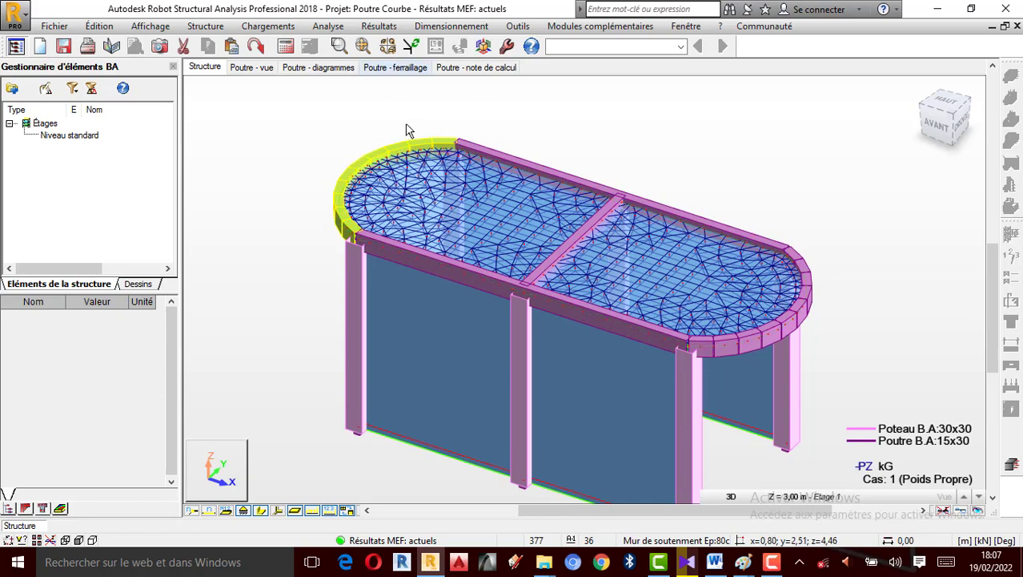
Step: Open the theoretical reinforcement design for RC beams and columns and assign combination 6 : Elu to the ULS case list
left_click(453, 26)
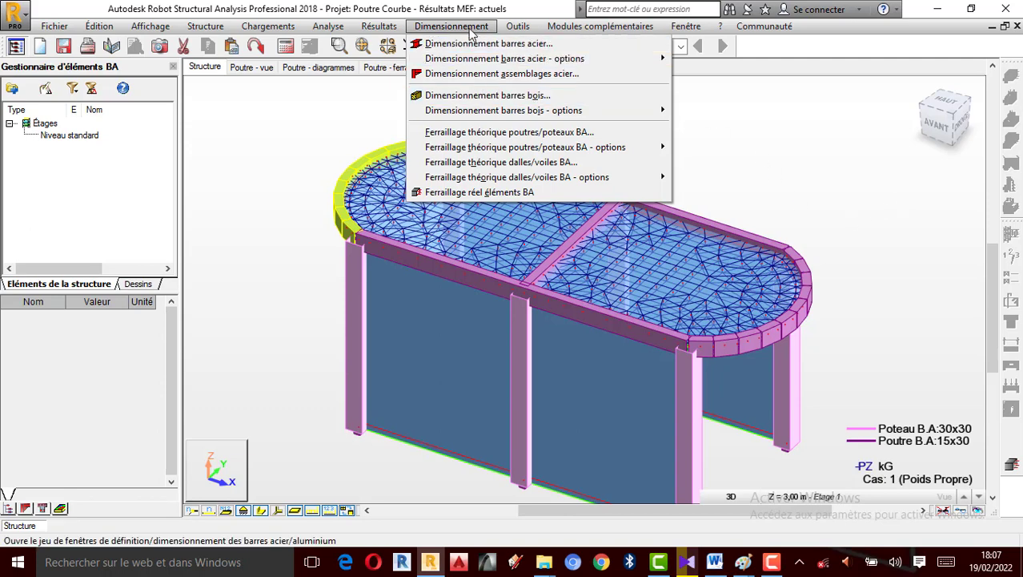
left_click(496, 133)
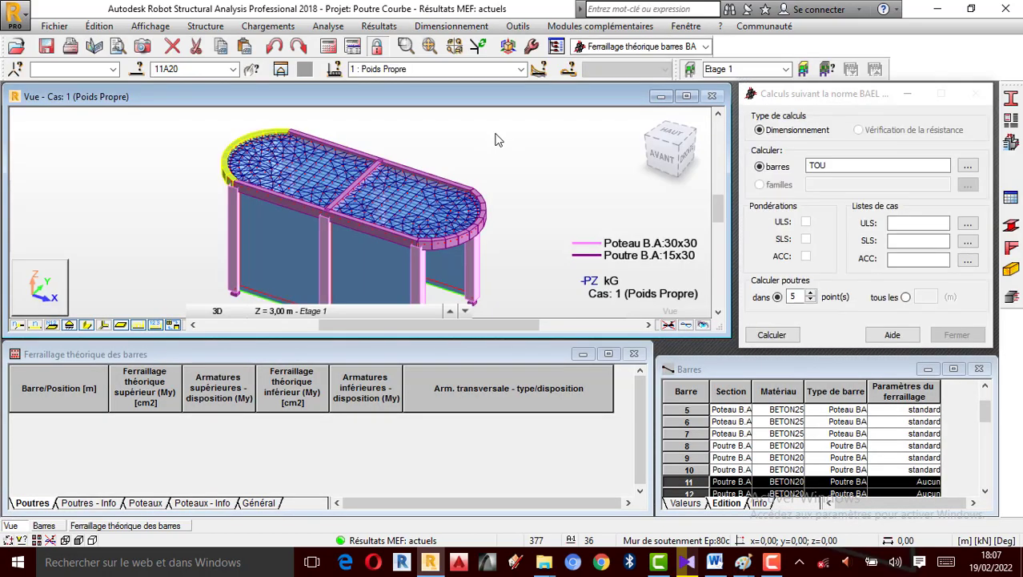
scroll(230, 148, "up", 1)
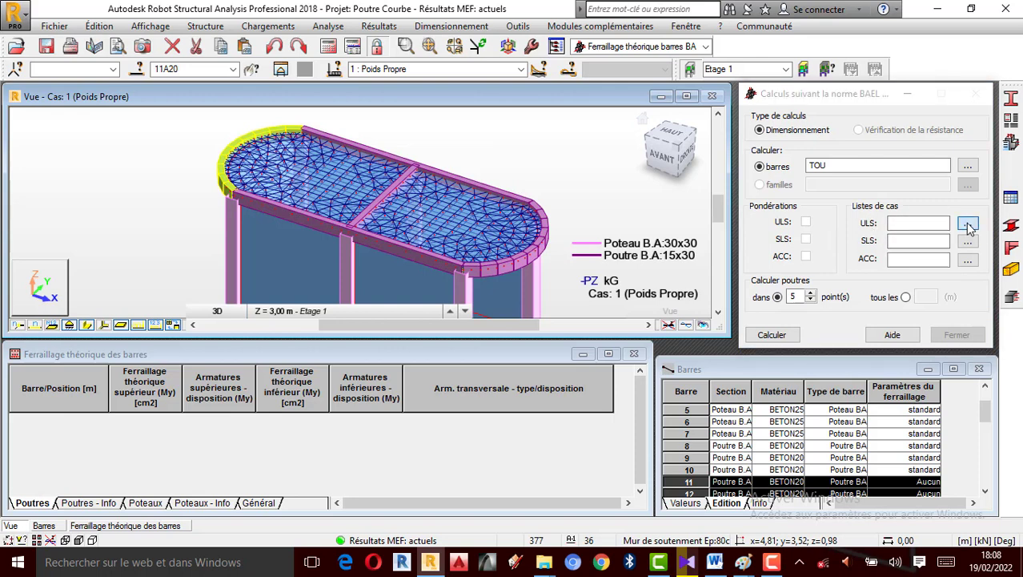
left_click(968, 225)
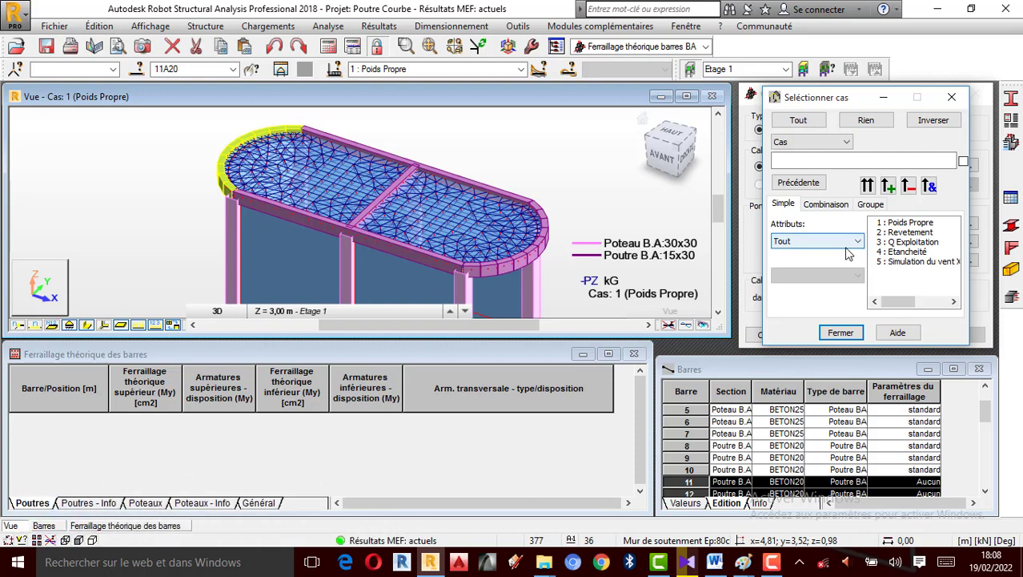
left_click(825, 204)
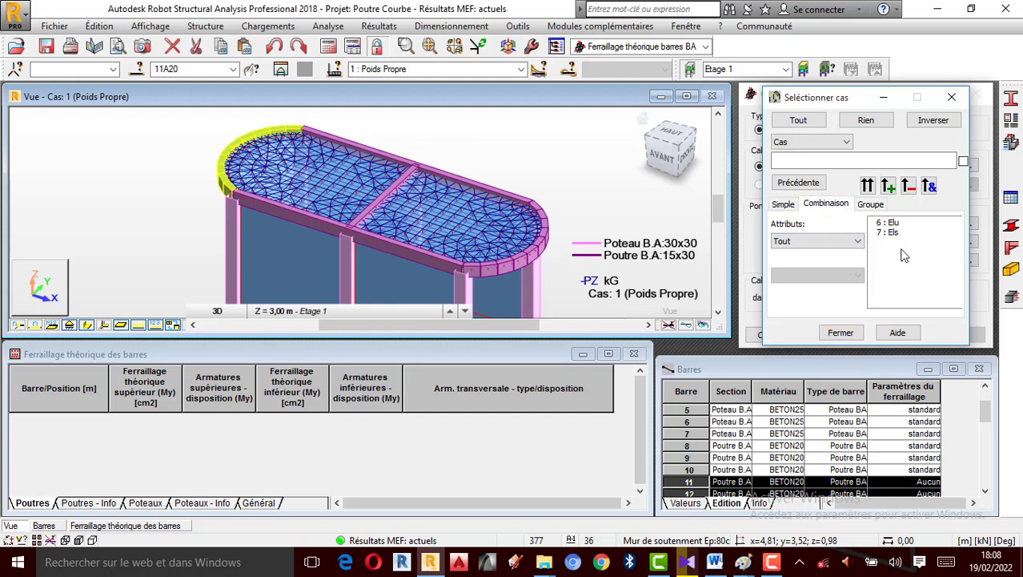
left_click(893, 223)
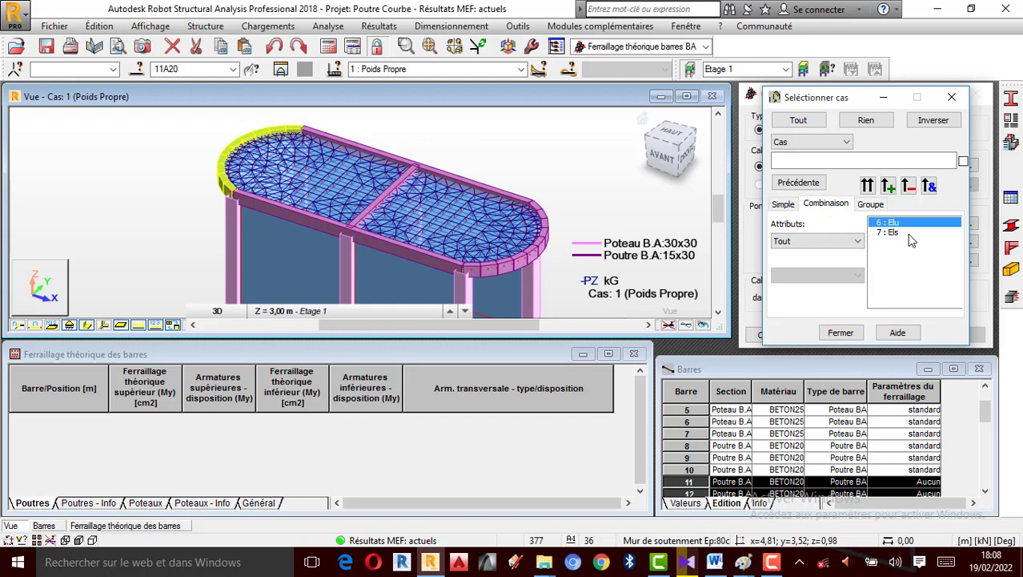
left_click(868, 186)
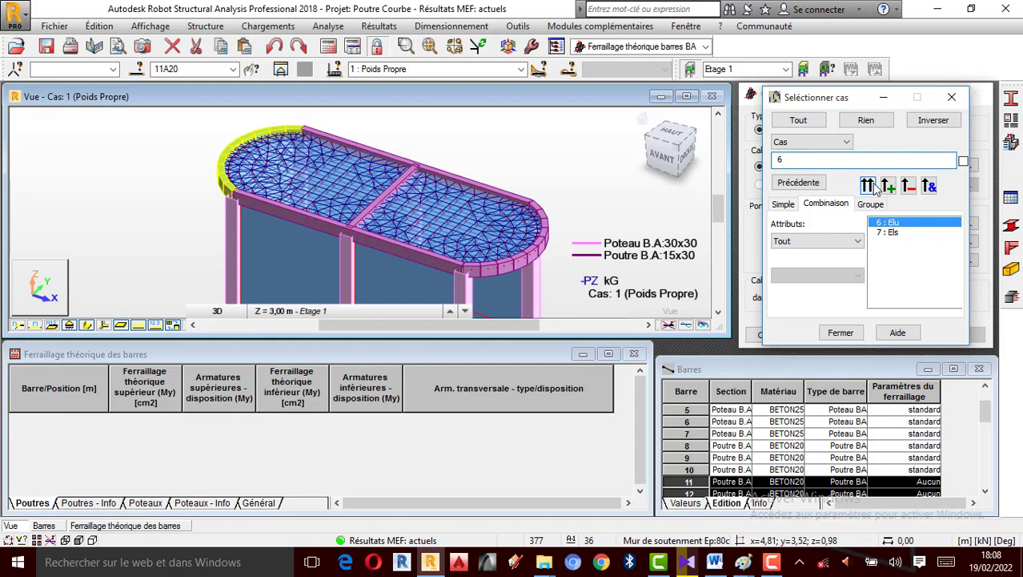
left_click(842, 333)
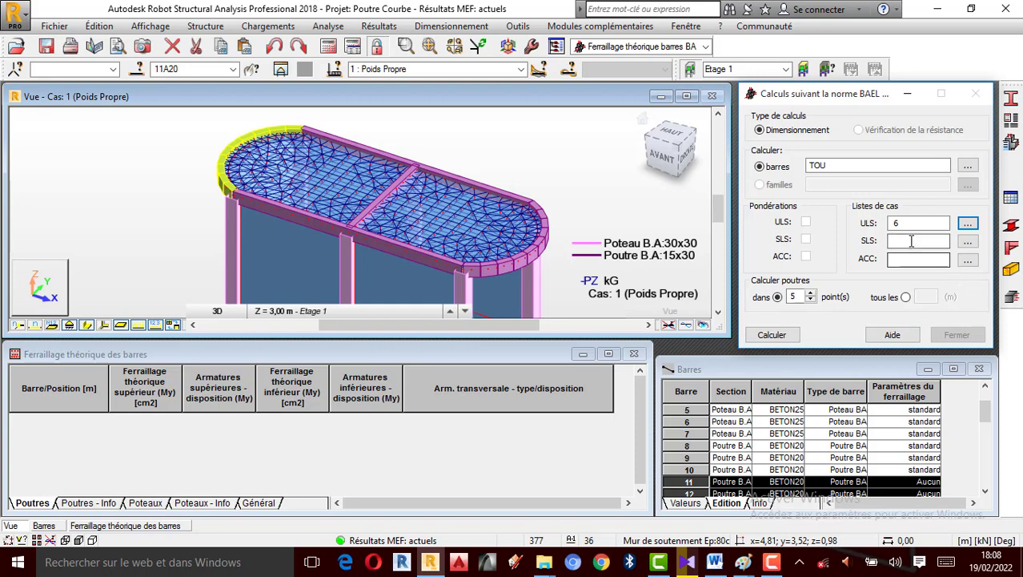
Step: Assign combination 7 : Els to the SLS case list of the BAEL calculation
left_click(970, 243)
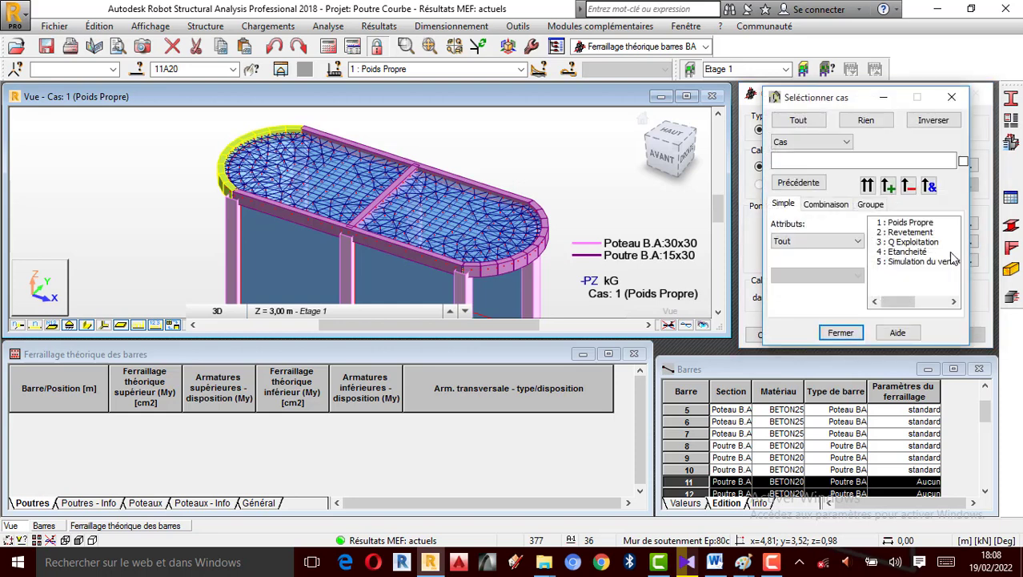
left_click(827, 205)
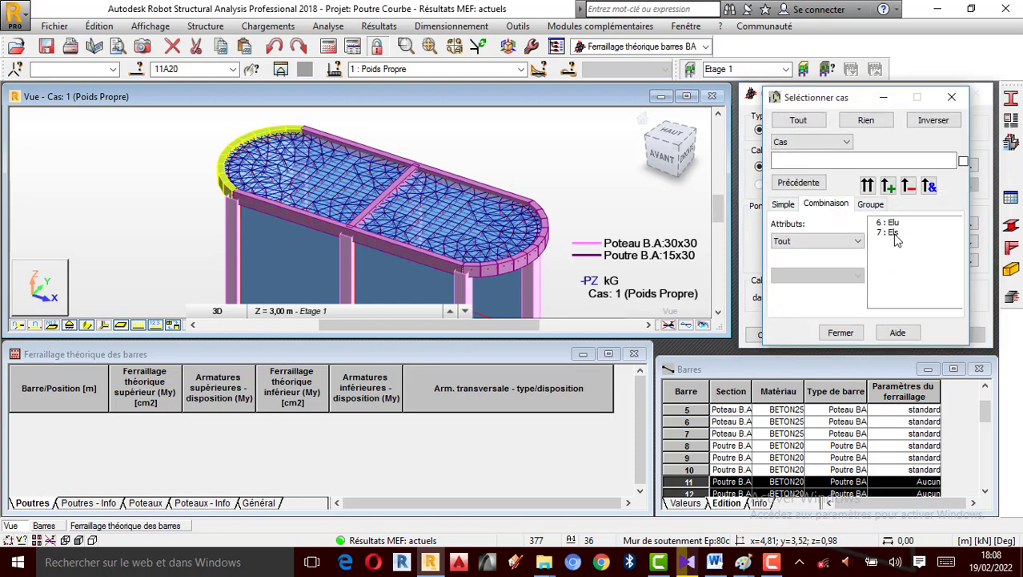
left_click(890, 232)
left_click(868, 186)
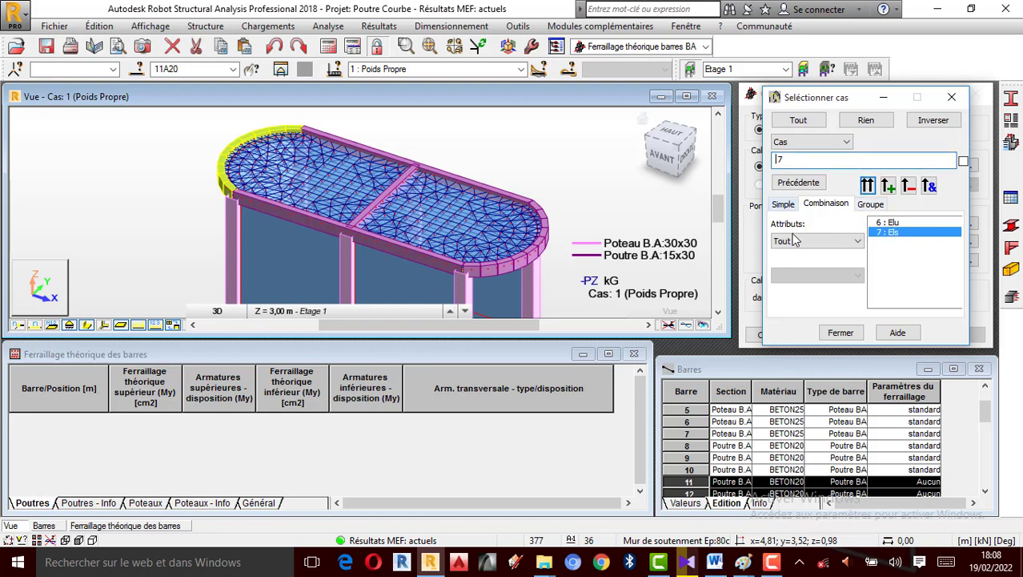
left_click(842, 333)
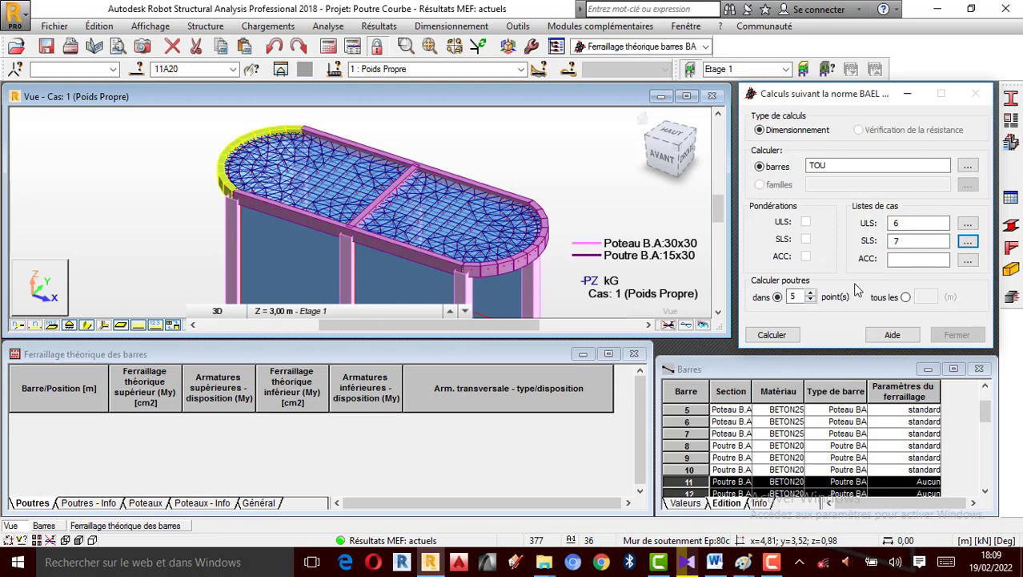
Step: Open the reinforcement calculation parameters for RC bars with bars 11 to 20 as the target
left_click(1013, 143)
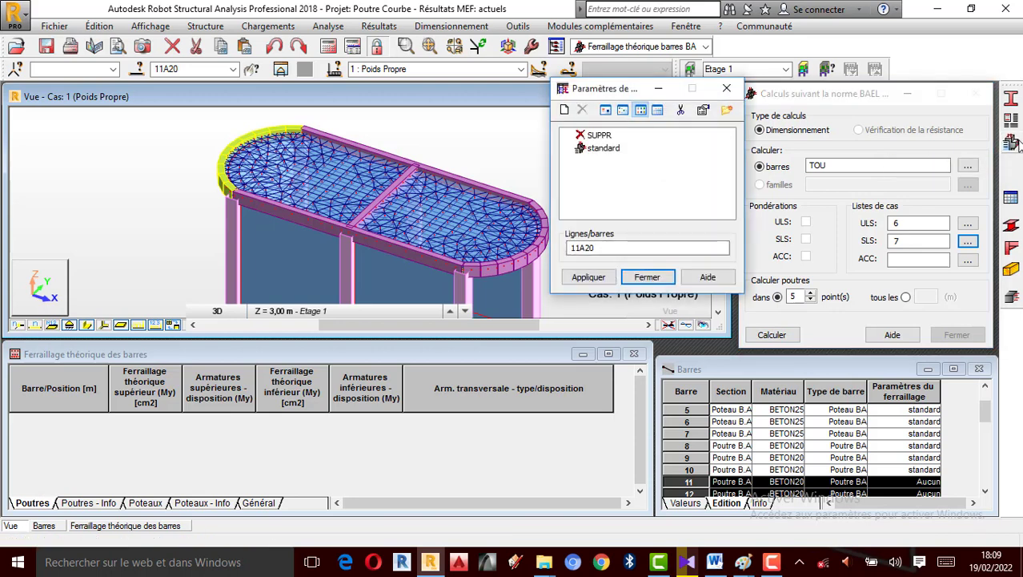
left_click(610, 248)
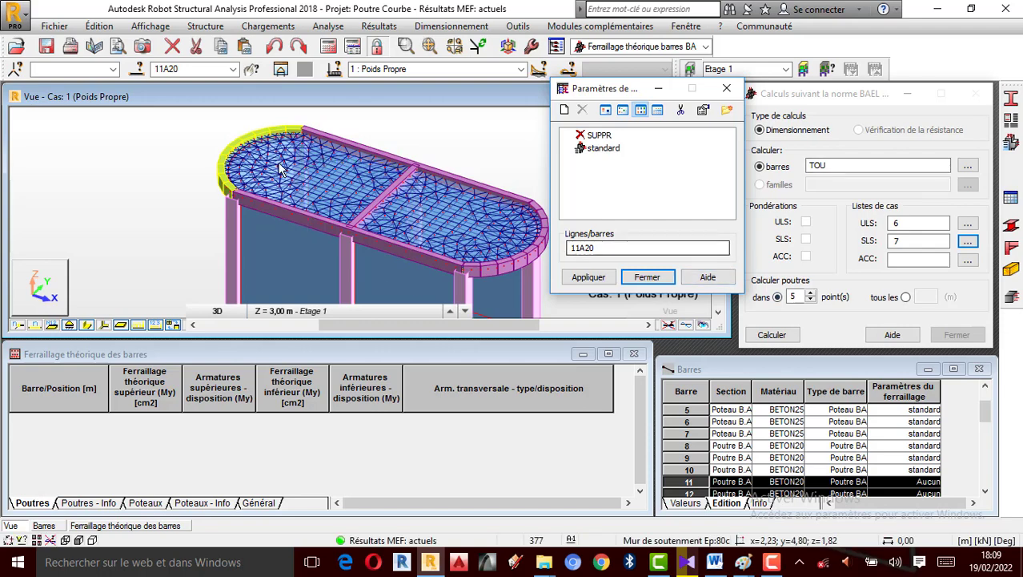
scroll(276, 139, "up", 1)
scroll(192, 168, "down", 1)
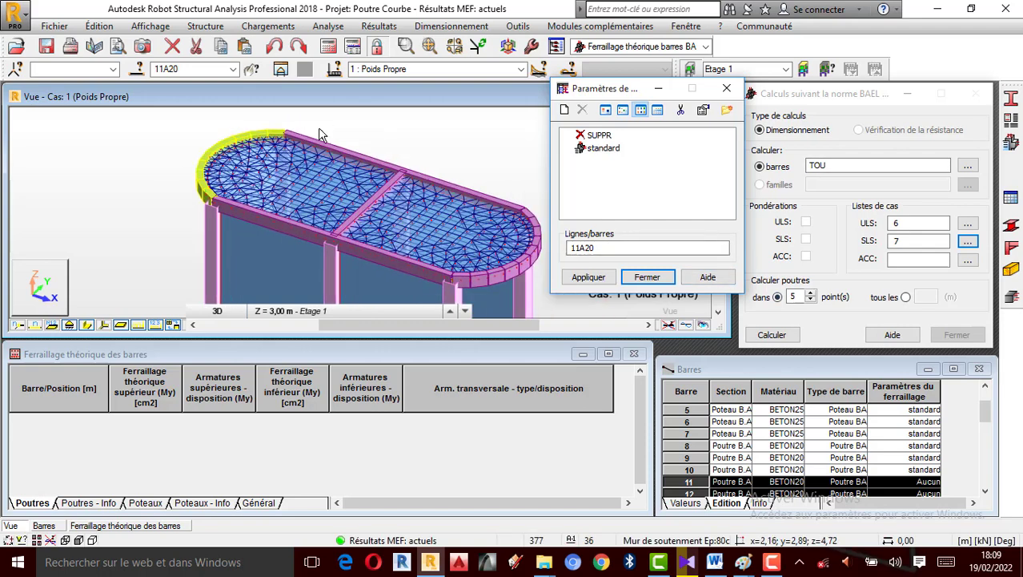
scroll(319, 134, "up", 1)
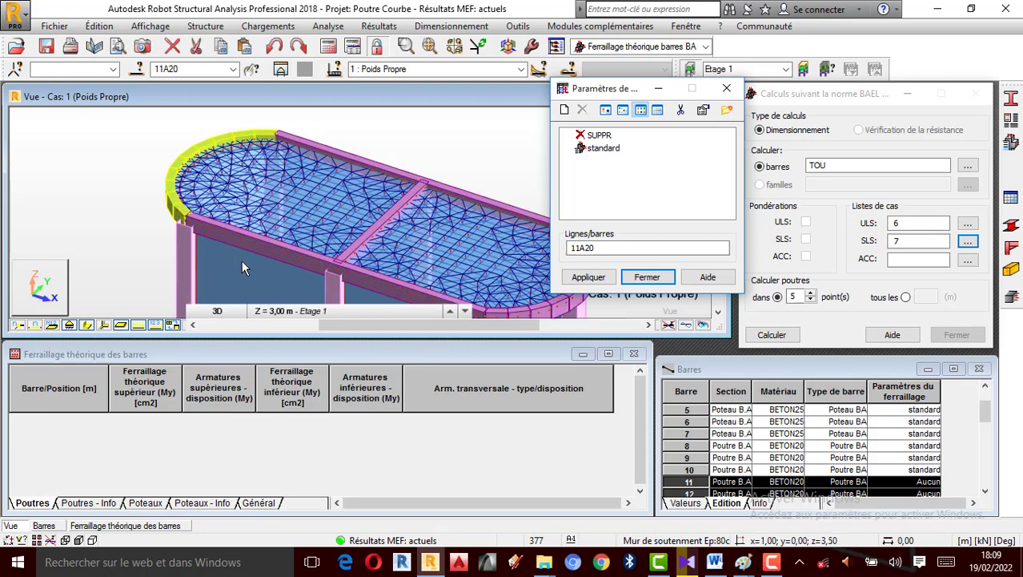
Step: Try to give the standard BAEL parameter set its own concrete instead of taking it from the structure model
double_click(607, 151)
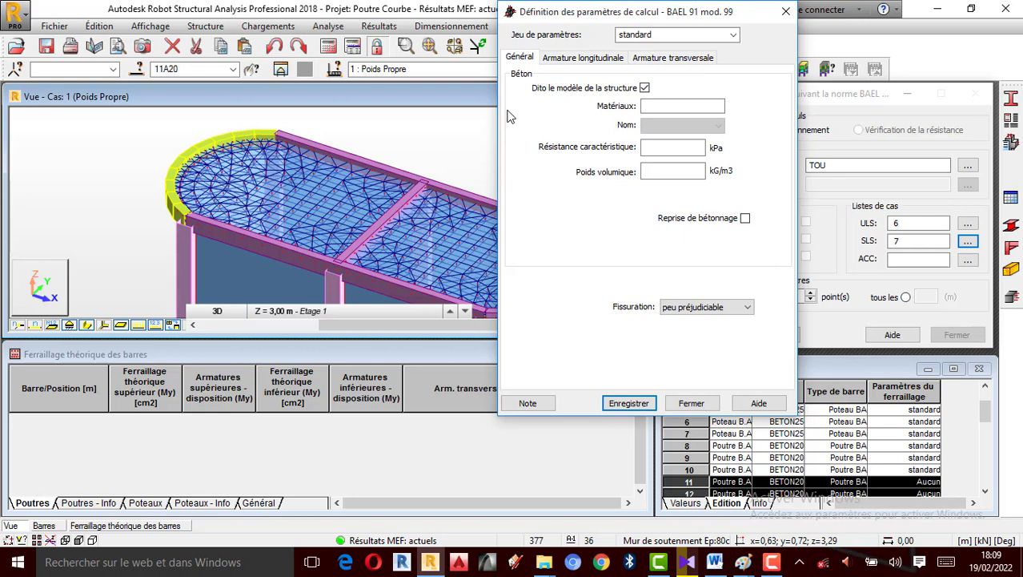
left_click(644, 87)
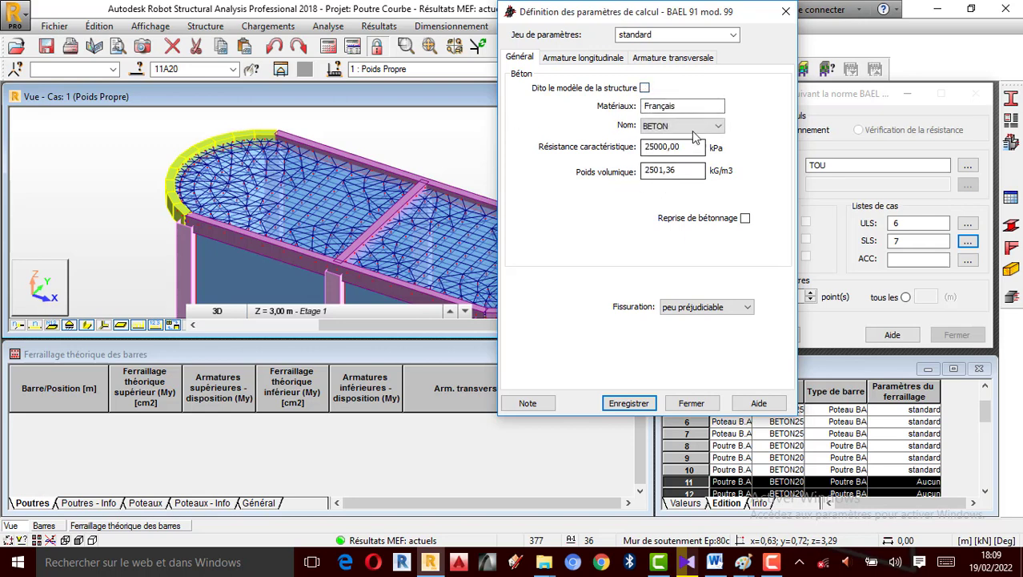
left_click(693, 128)
left_click(705, 153)
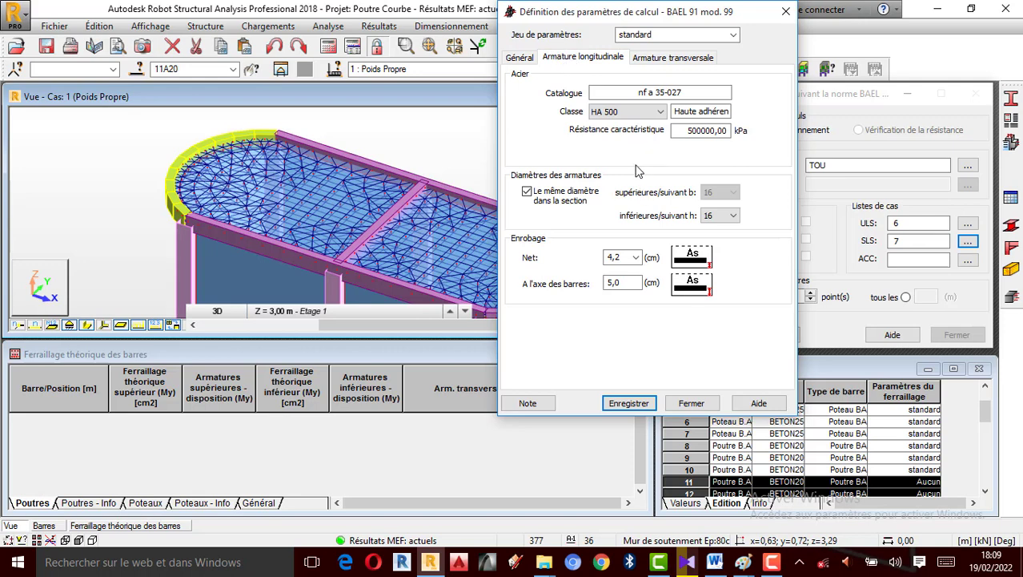
Step: Set the standard set's longitudinal reinforcement to HA 400 steel, bar diameter 14 and a 3.0 cm net cover
left_click(631, 113)
left_click(625, 126)
left_click(636, 257)
left_click(615, 278)
left_click(733, 217)
left_click(720, 267)
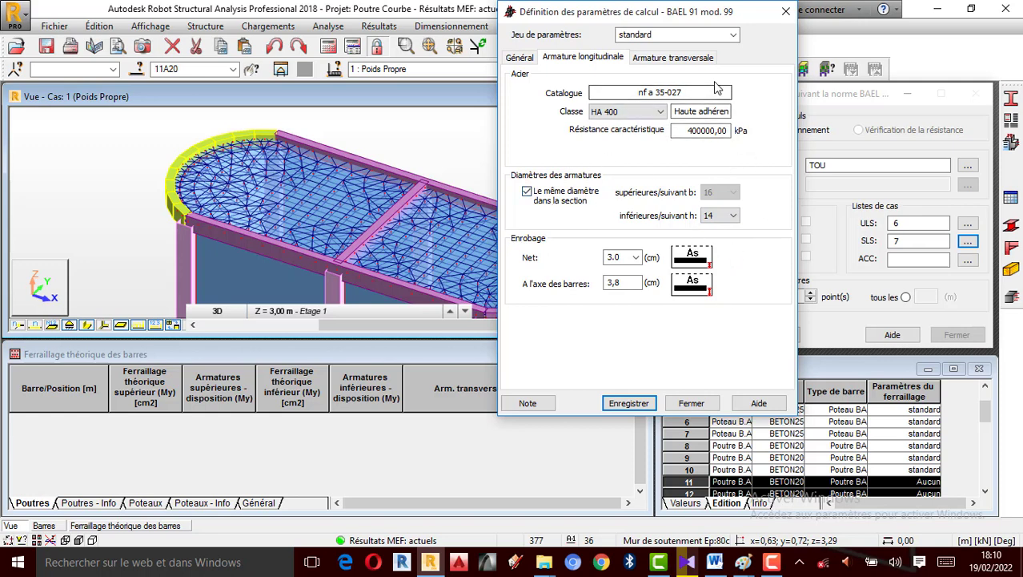
Step: Set the transverse reinforcement to HA 400 steel with 3 legs and try to save the standard parameter set
left_click(671, 58)
left_click(629, 111)
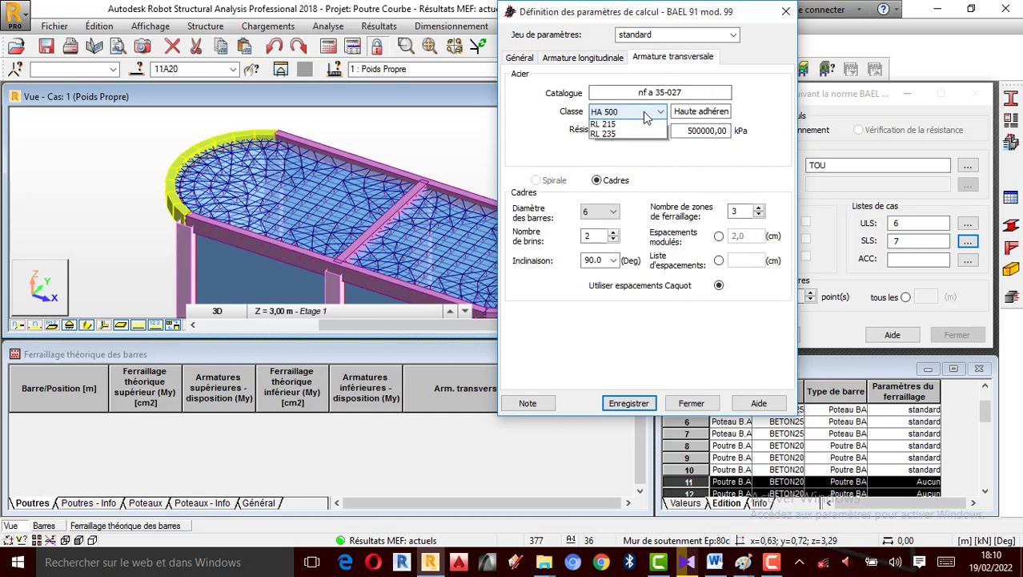
left_click(636, 127)
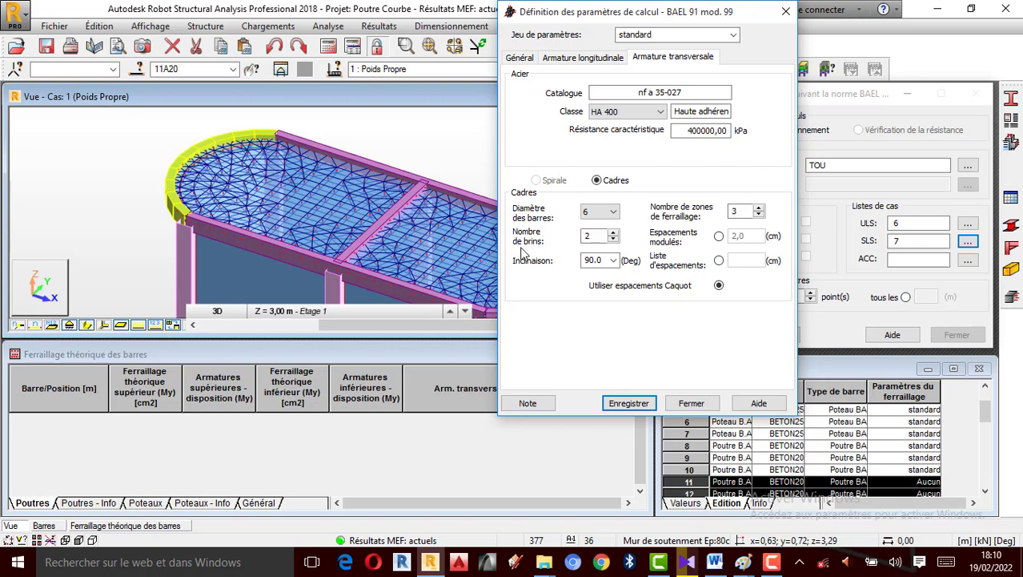
left_click(613, 239)
left_click(642, 405)
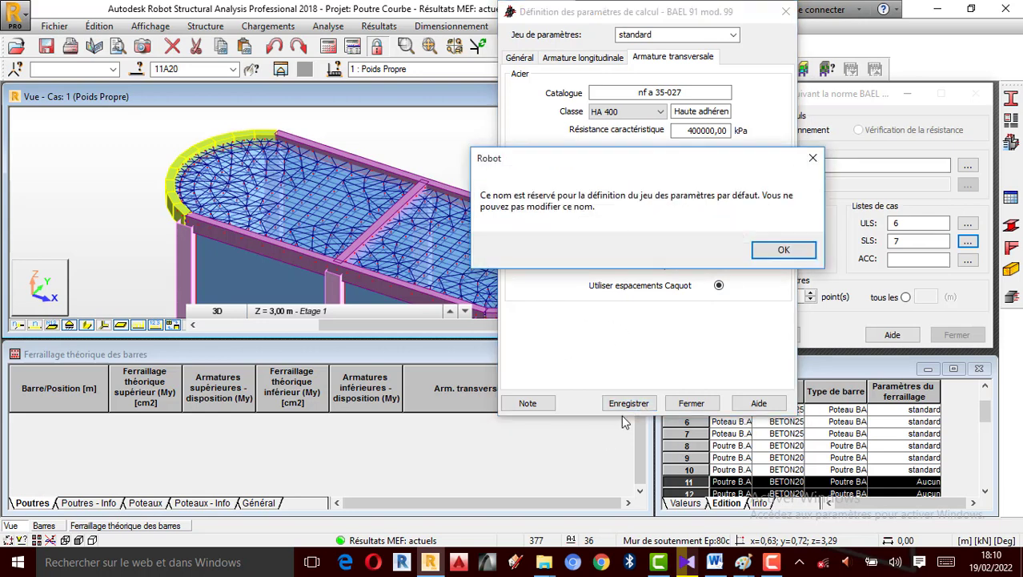
left_click(784, 250)
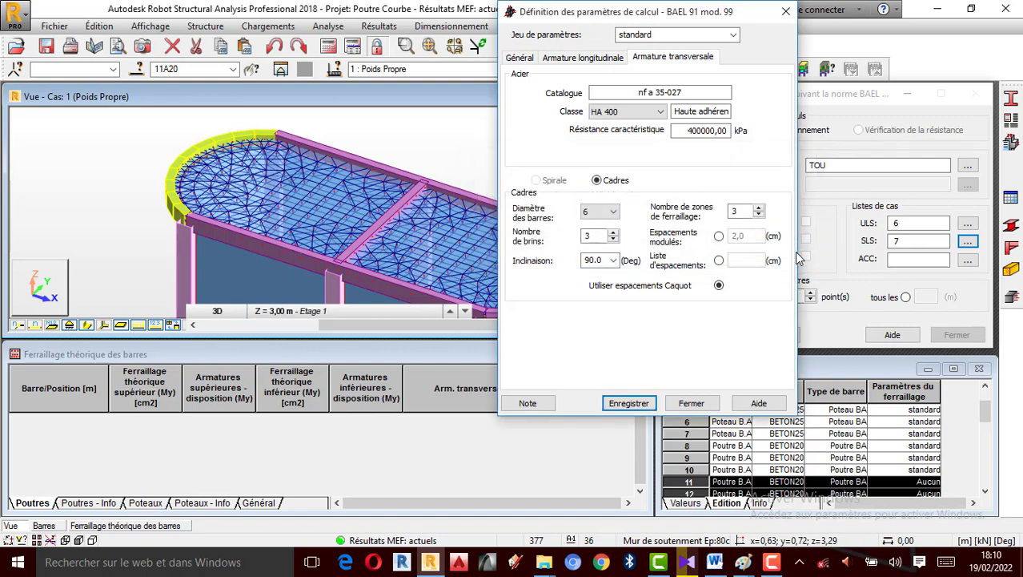
left_click(690, 402)
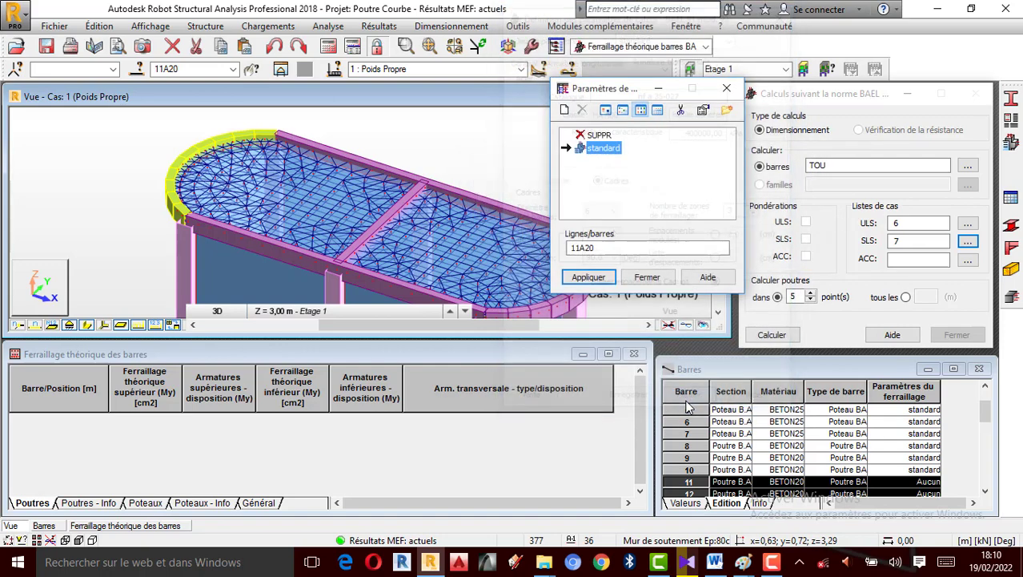
Step: Apply the standard reinforcement parameters to bars 11 to 20 and close the parameter list
left_click(600, 272)
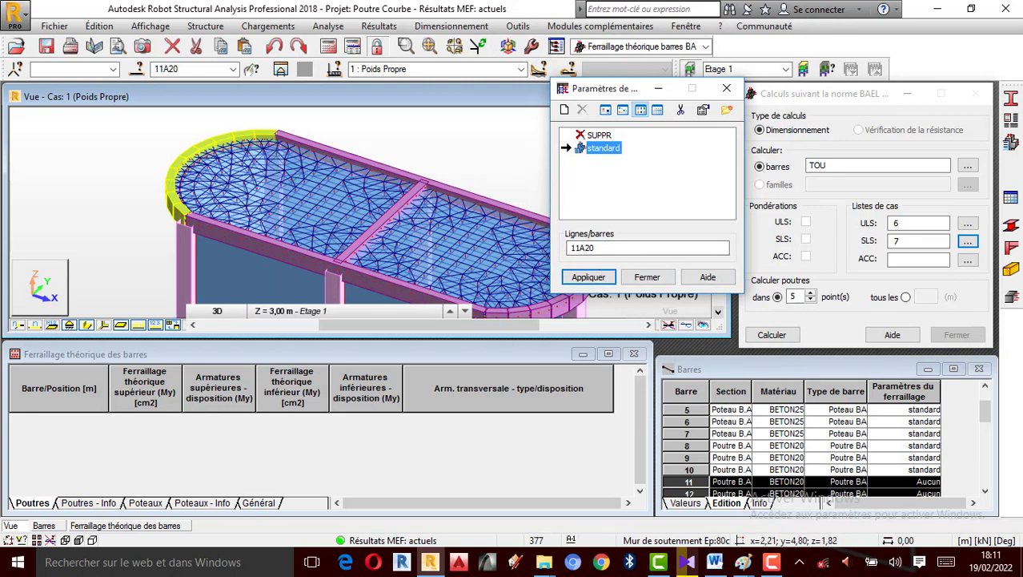
left_click(600, 283)
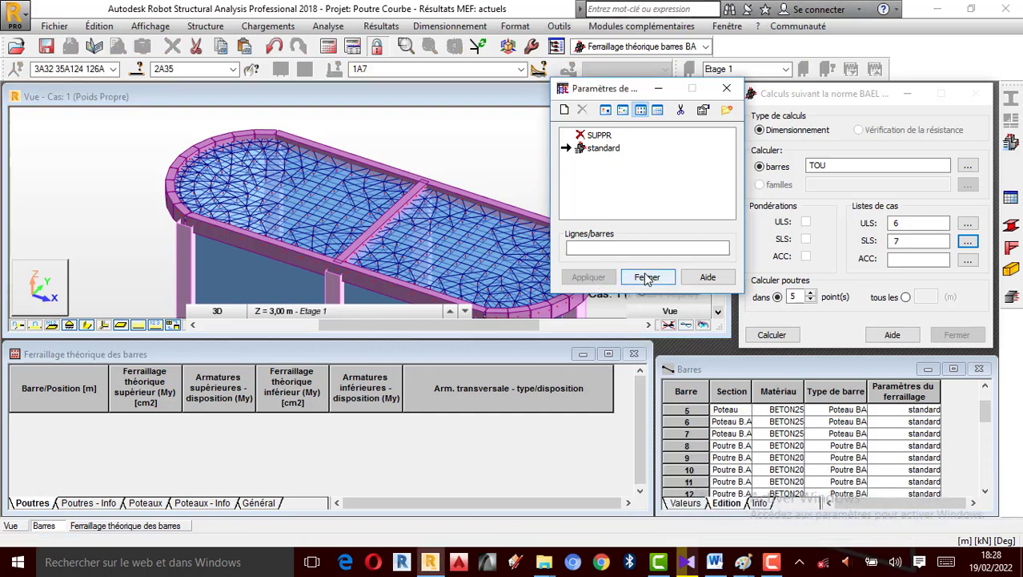
left_click(647, 277)
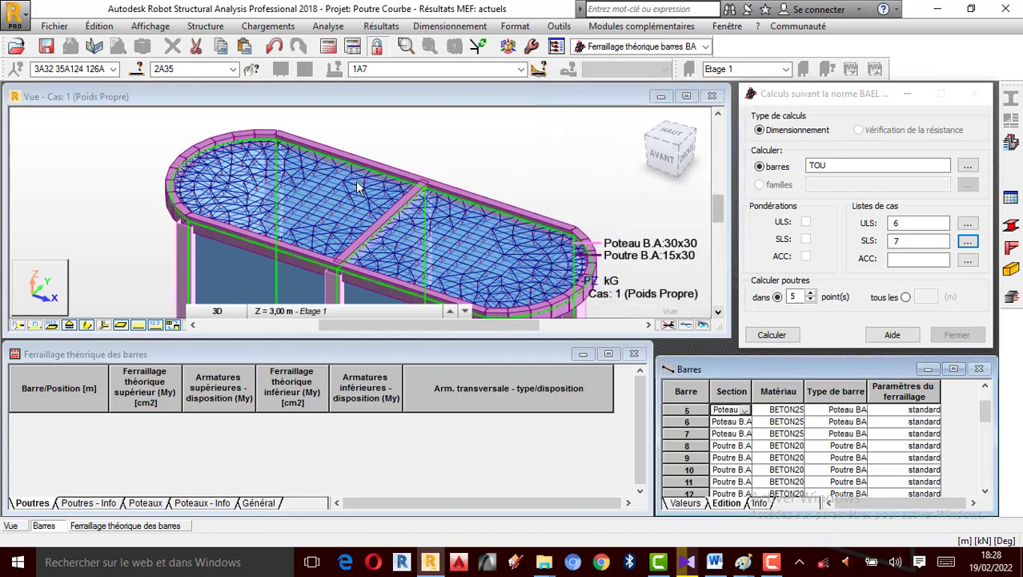
Step: Run the BAEL dimensioning calculation for all bars with 5 points per beam and read through its report
scroll(338, 186, "down", 1)
scroll(338, 183, "down", 1)
scroll(374, 251, "up", 1)
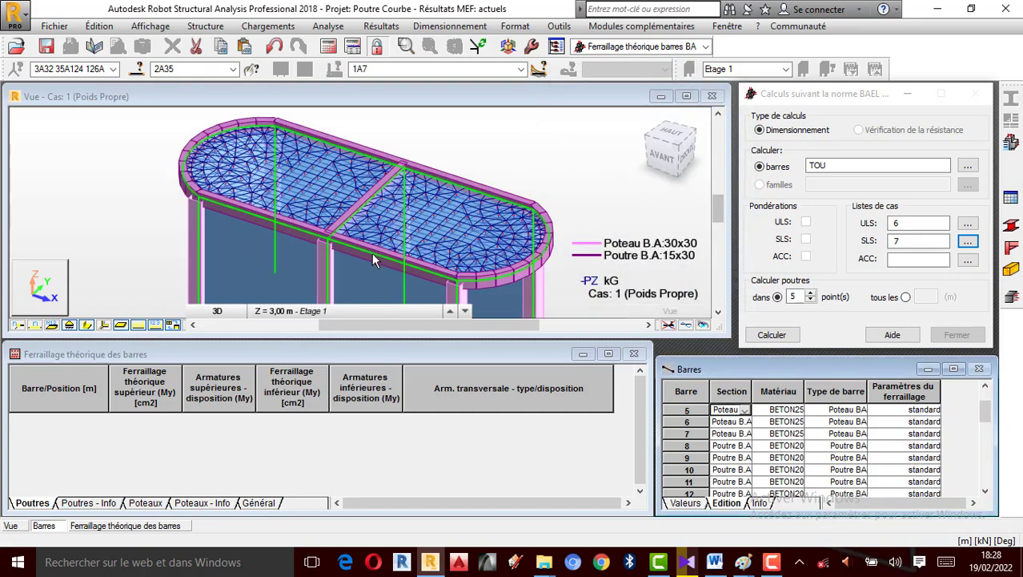
left_click(775, 336)
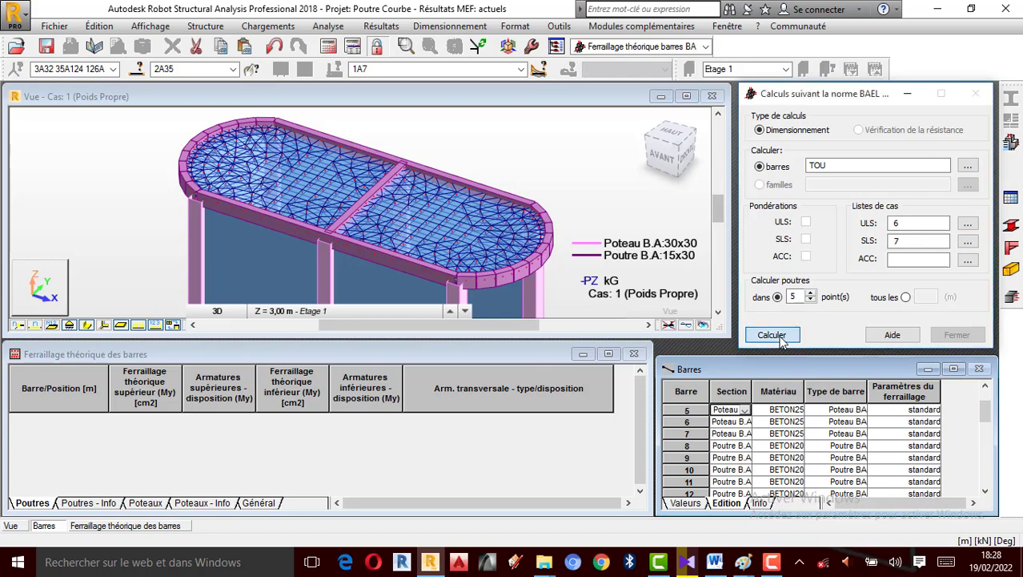
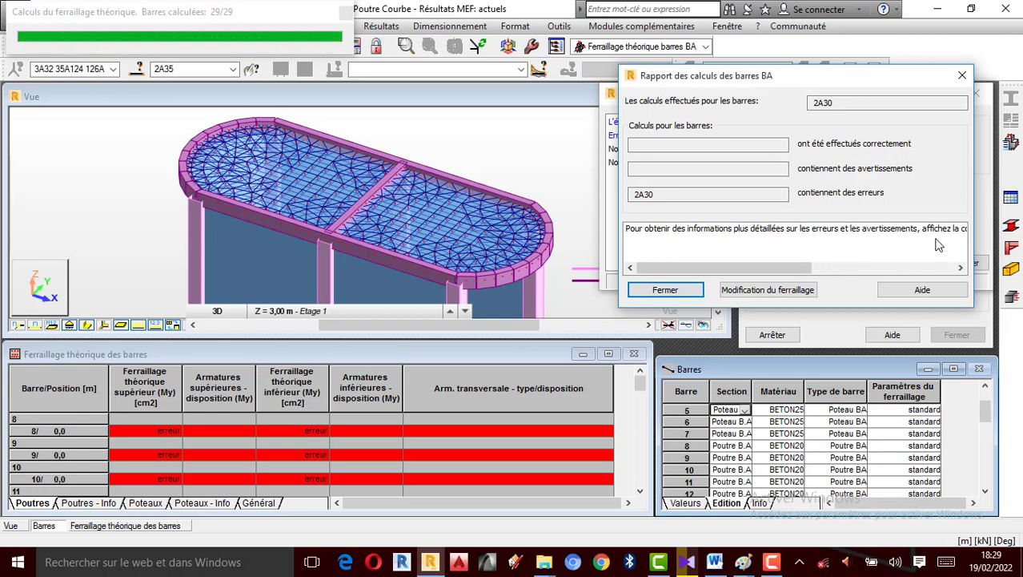
left_click_drag(736, 272, 893, 266)
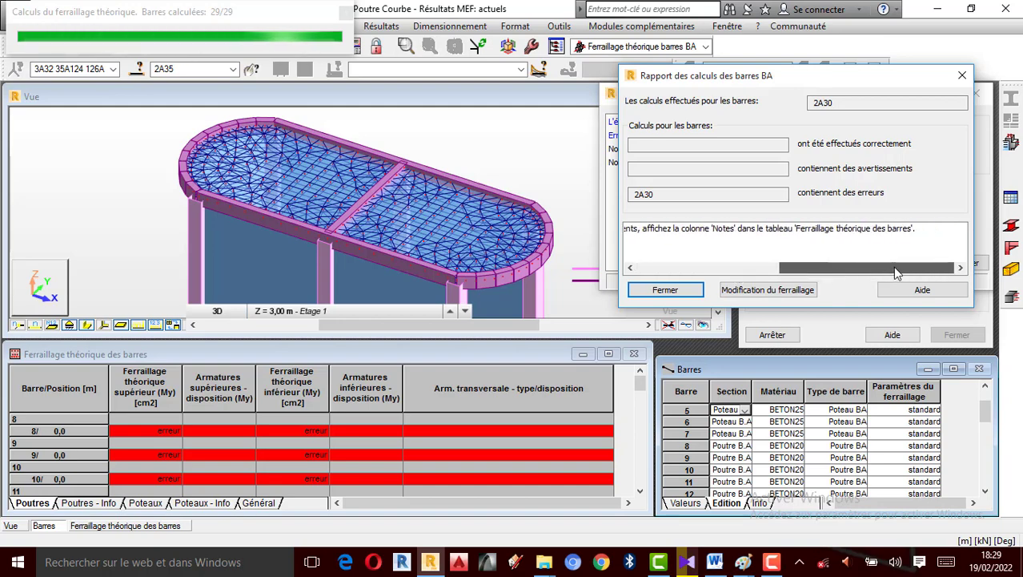
left_click(665, 290)
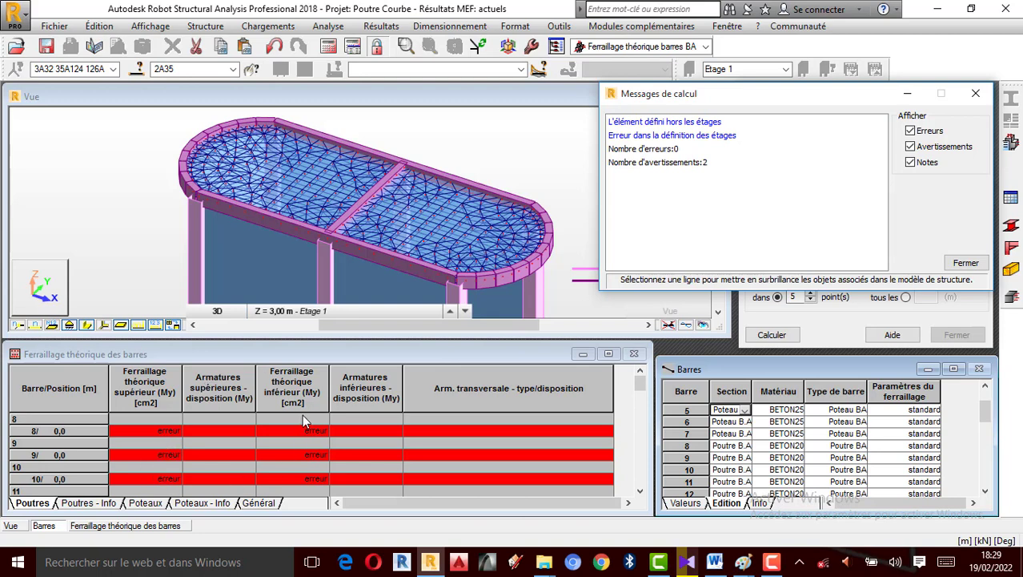
Step: Examine the theoretical reinforcement results for all beams in the results table
scroll(303, 420, "down", 1)
scroll(211, 449, "down", 3)
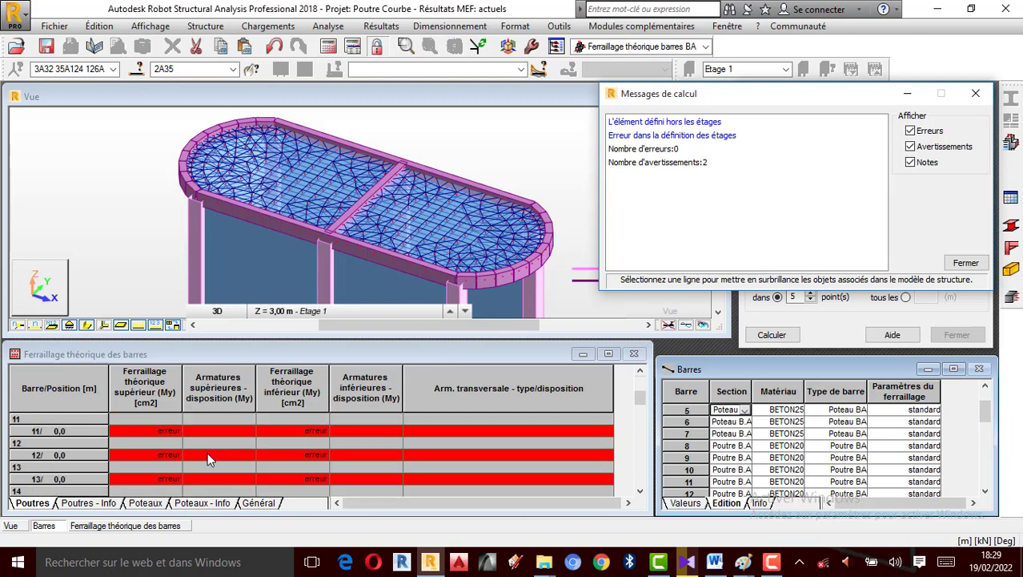
scroll(205, 452, "down", 3)
scroll(204, 452, "down", 6)
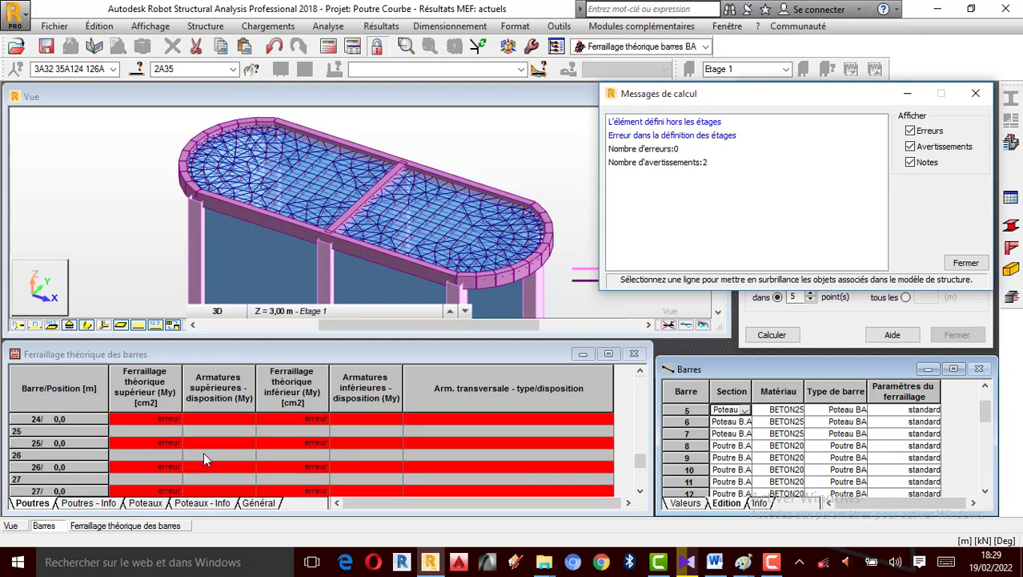
scroll(203, 458, "down", 1)
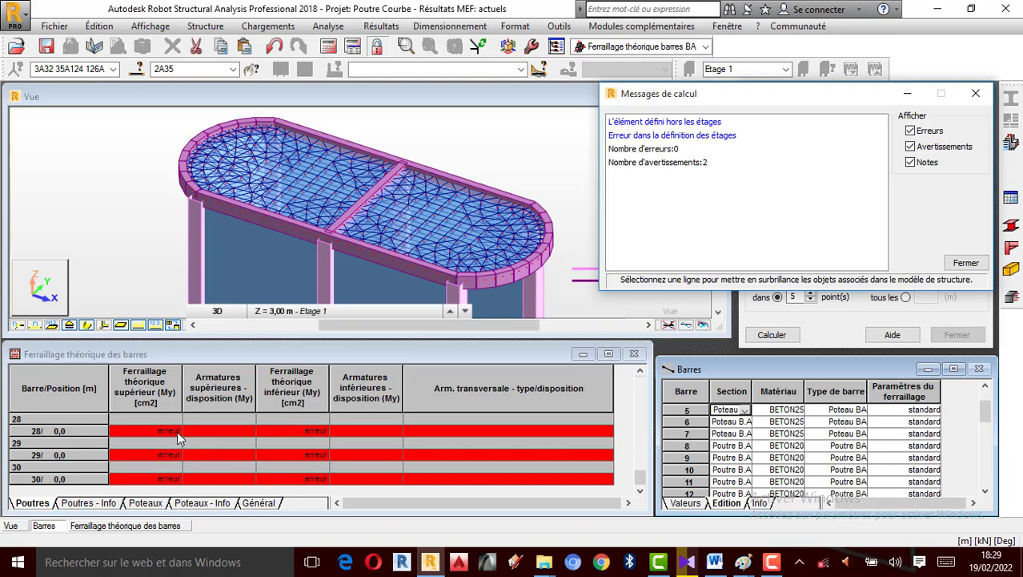
scroll(162, 440, "up", 3)
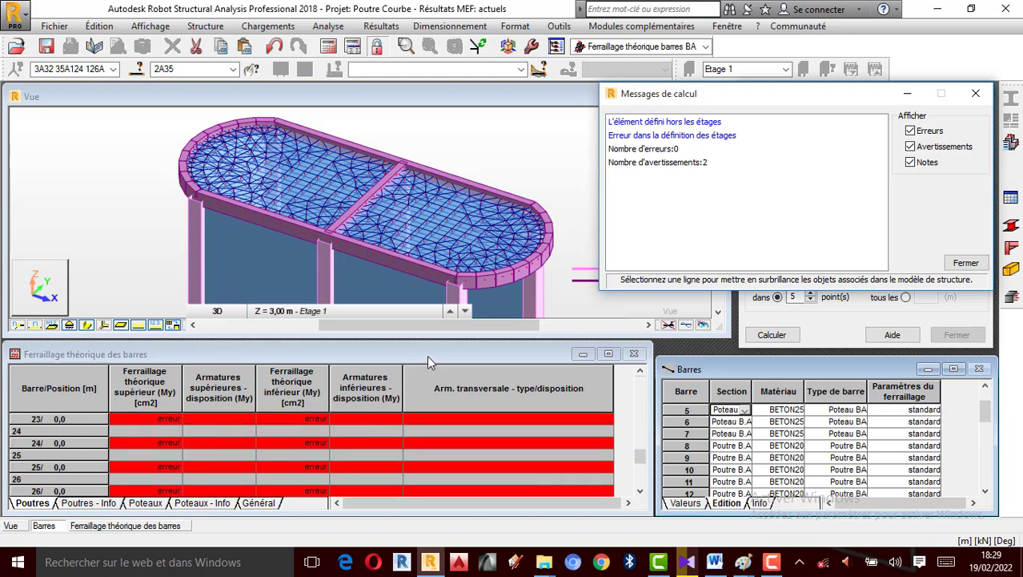
Step: Limit the calculation messages to warnings, review them, and clear the highlighting in the model
left_click(647, 164)
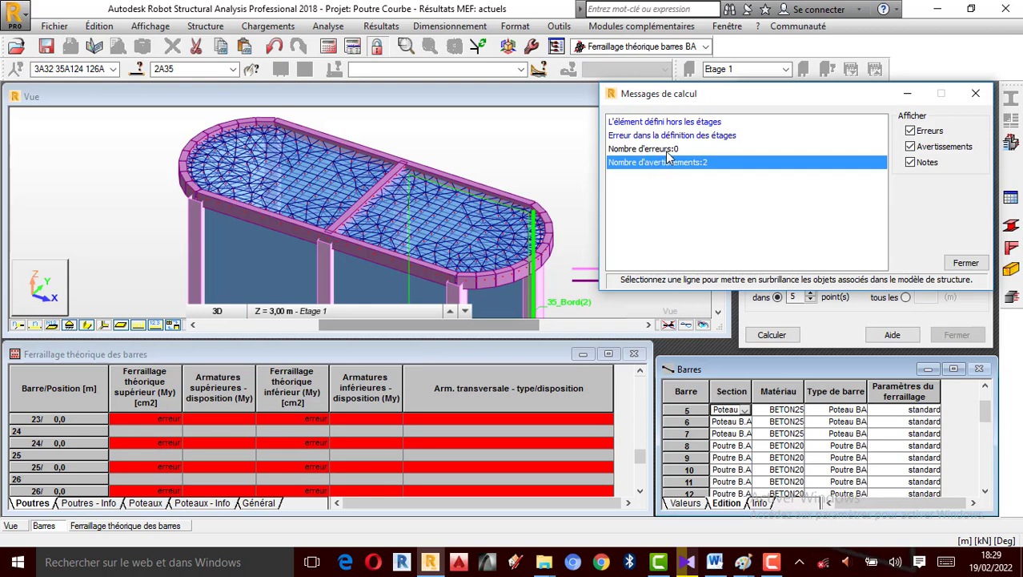
left_click(921, 131)
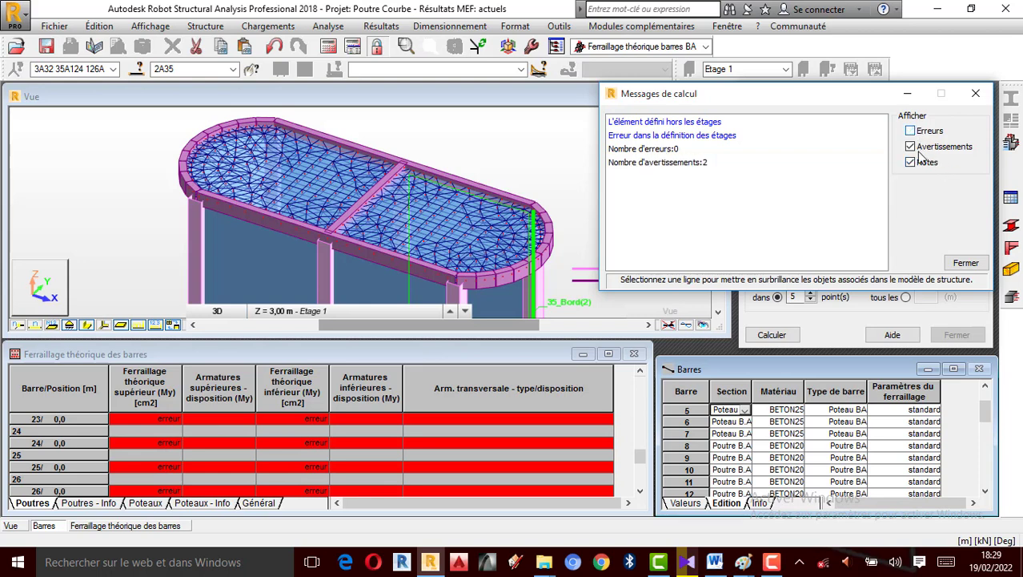
left_click(918, 163)
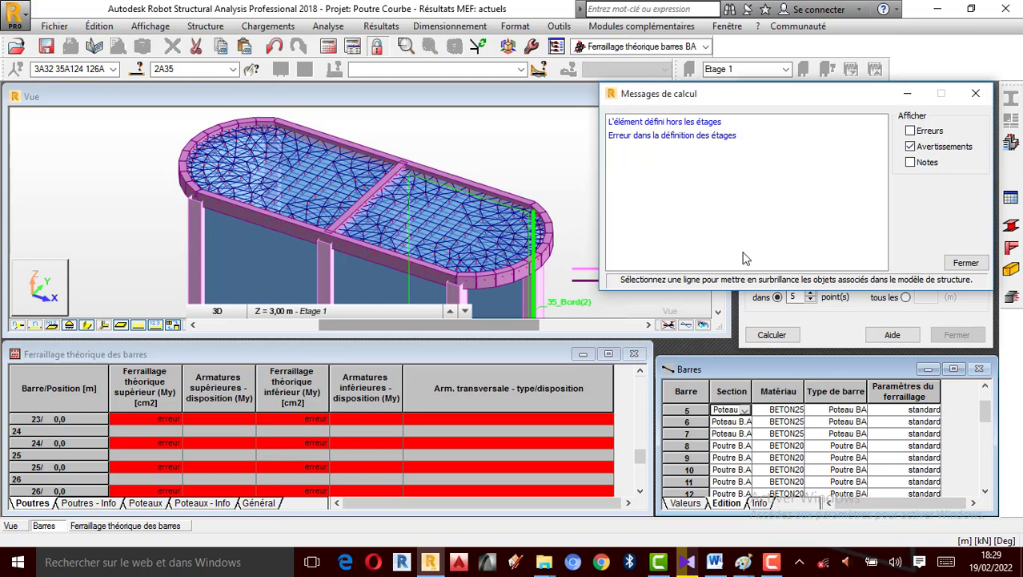
left_click(976, 93)
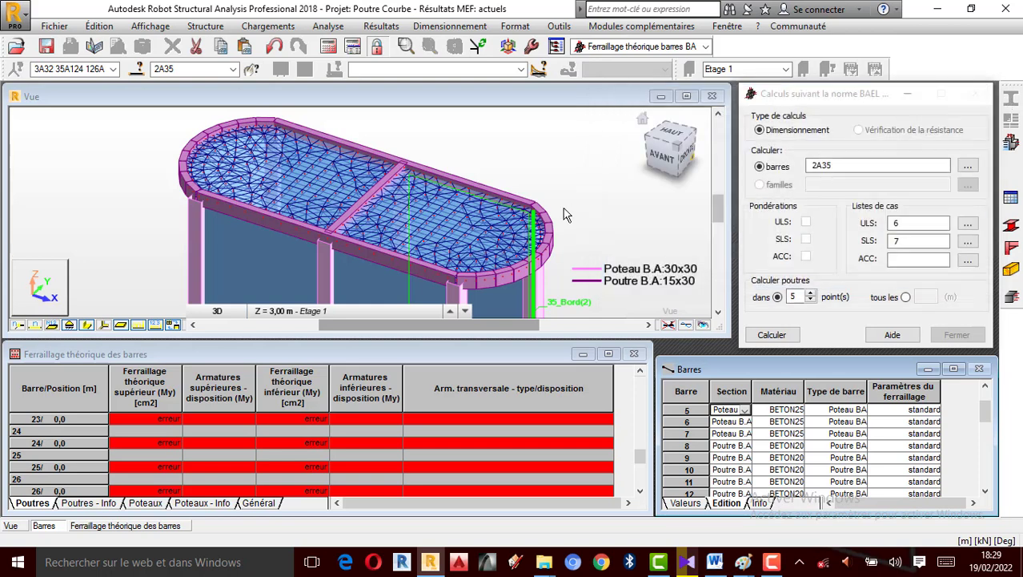
left_click(556, 189)
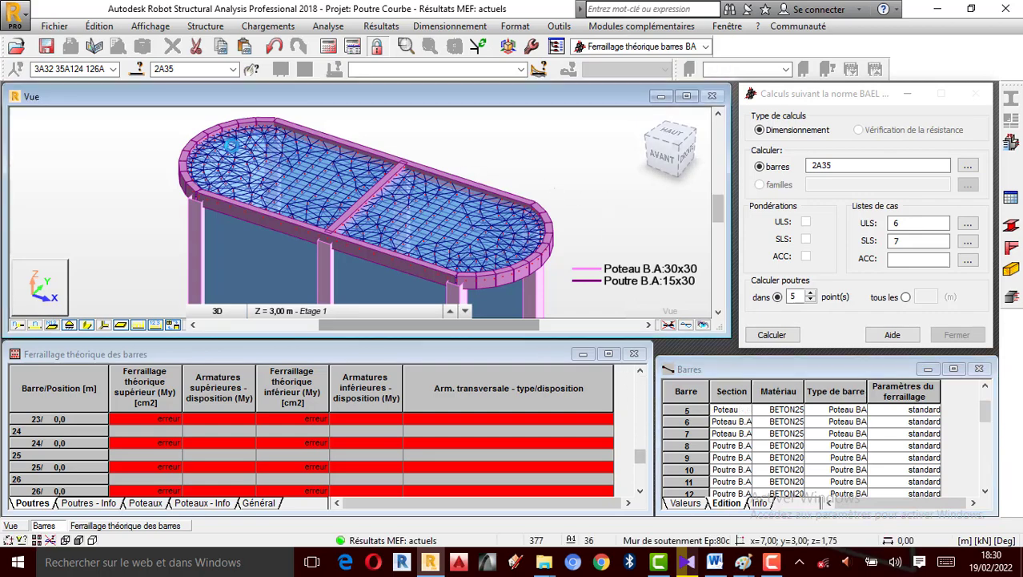
Step: Examine the curved beams of the structure from a near-top 3D view
scroll(230, 145, "up", 1)
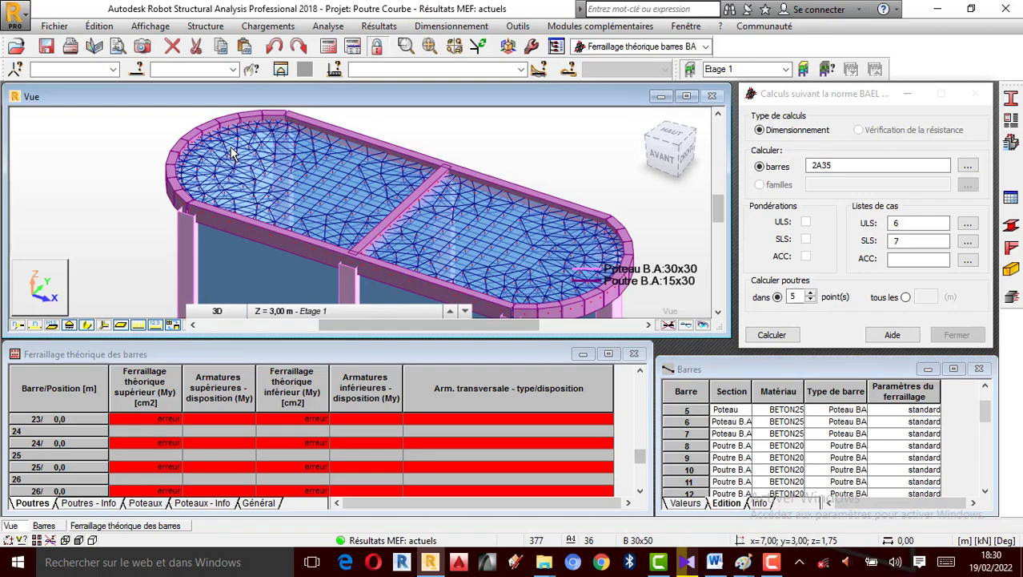
scroll(173, 192, "down", 2)
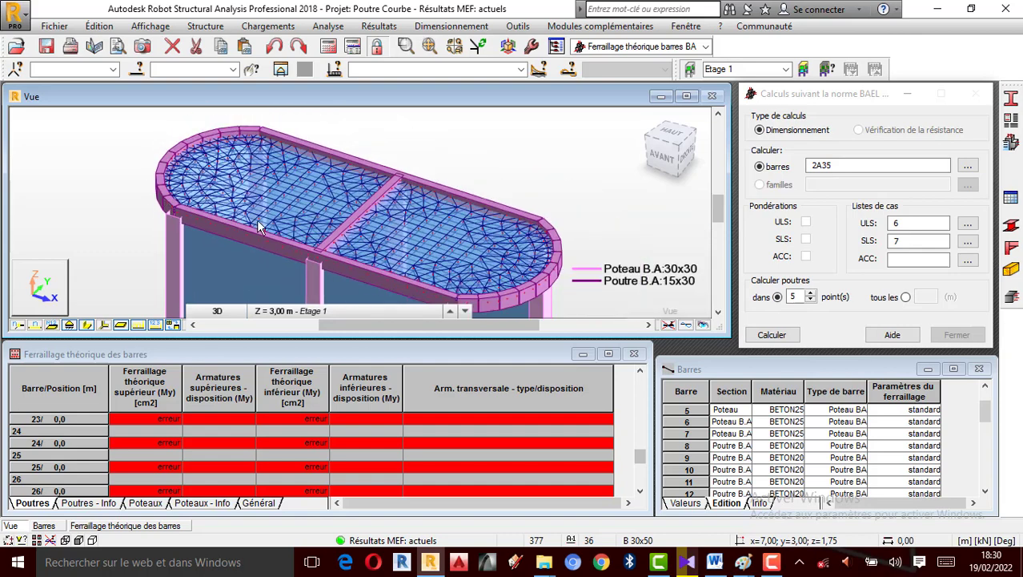
right_click(385, 142)
left_click(421, 201)
mouse_move(469, 167)
left_mouse_down()
mouse_move(393, 182)
mouse_move(473, 158)
left_mouse_up()
left_click_drag(336, 188, 311, 216)
right_click(82, 173)
left_click(133, 180)
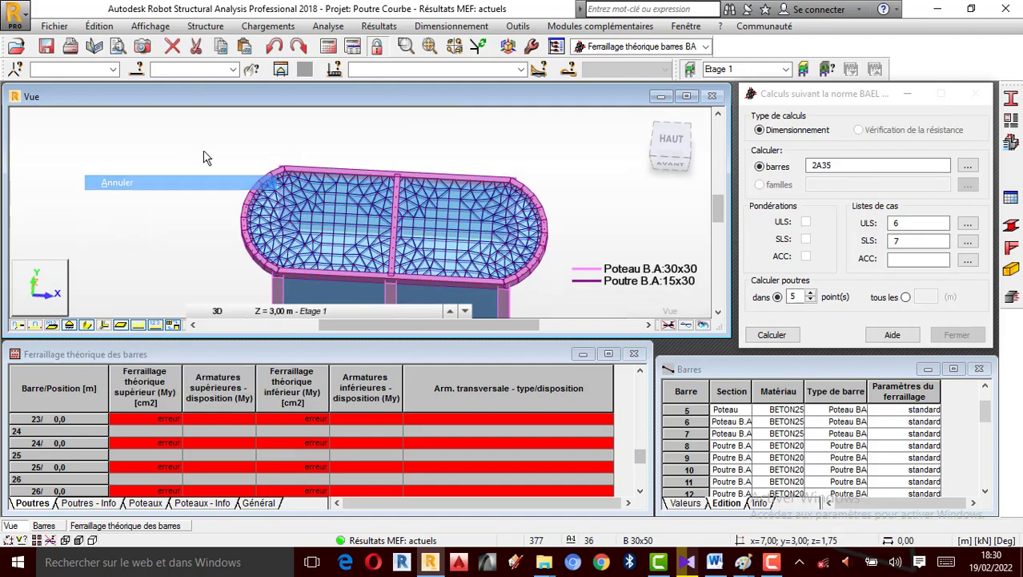
left_click_drag(209, 148, 224, 193)
left_click(241, 264)
left_click(255, 166)
scroll(256, 225, "up", 3)
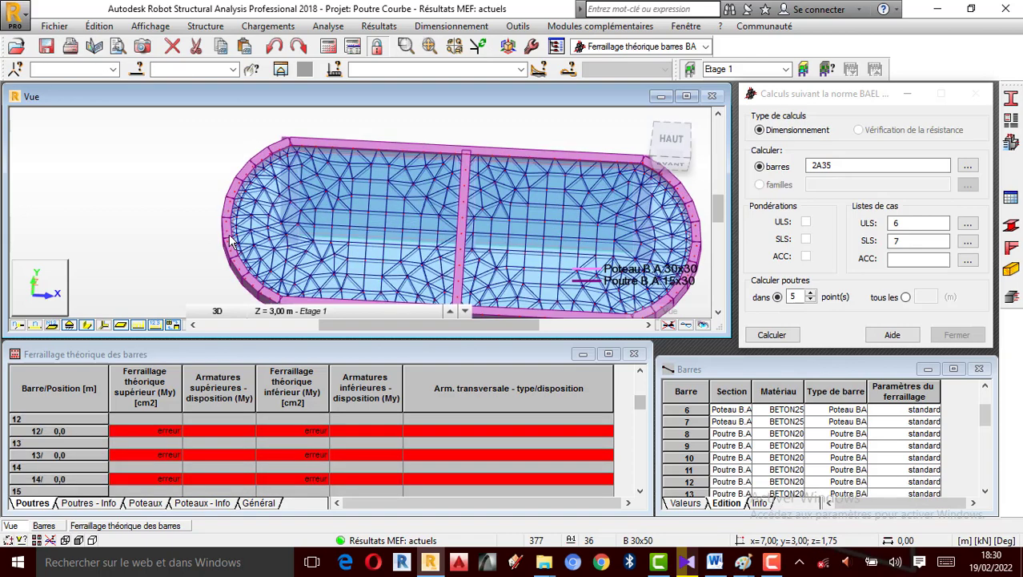
scroll(257, 148, "down", 5)
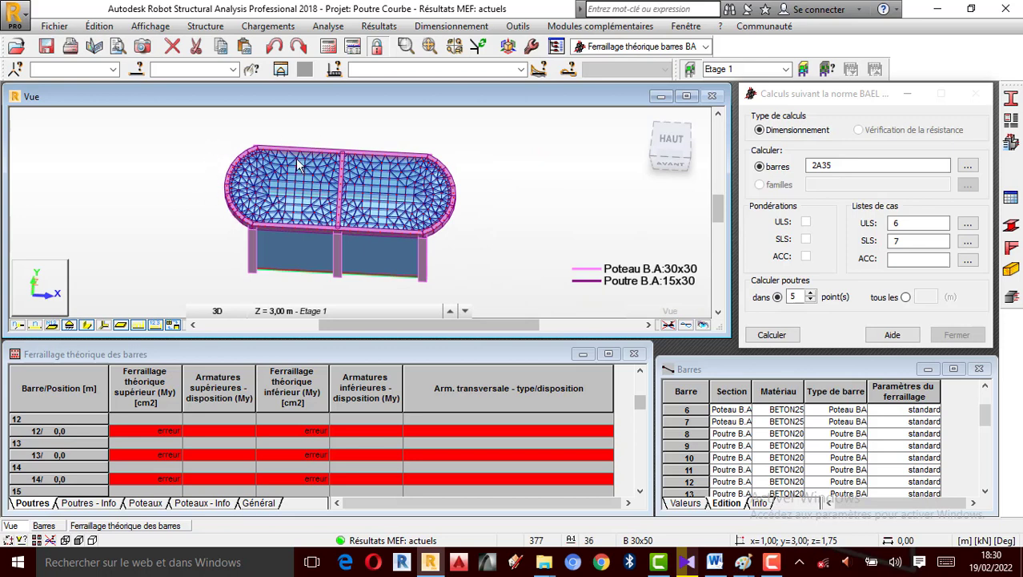
Step: Switch to the Géométrie layout and bring up the separate view with the curved beams' My diagrams
left_click(696, 48)
left_click(611, 74)
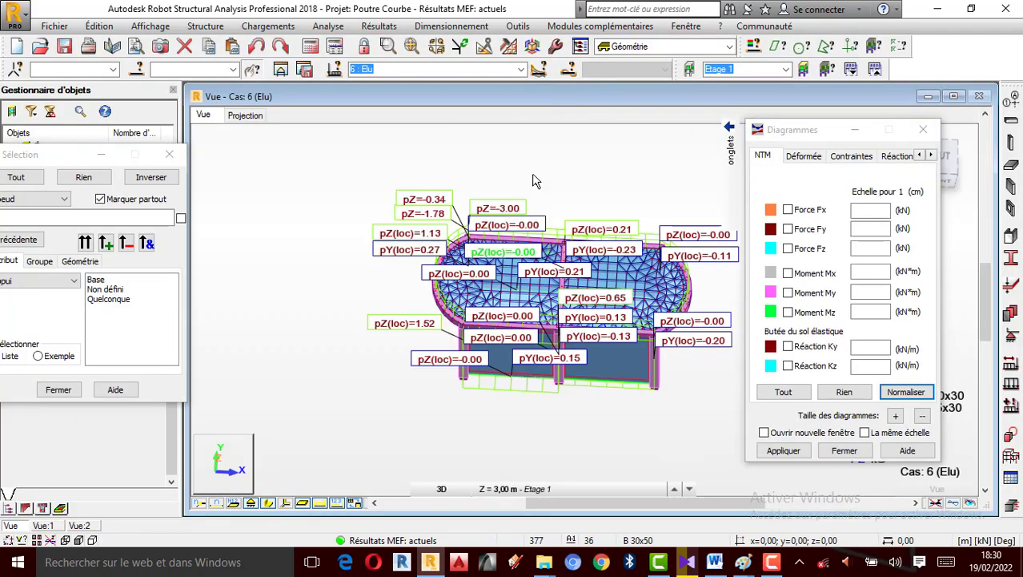
right_click(484, 143)
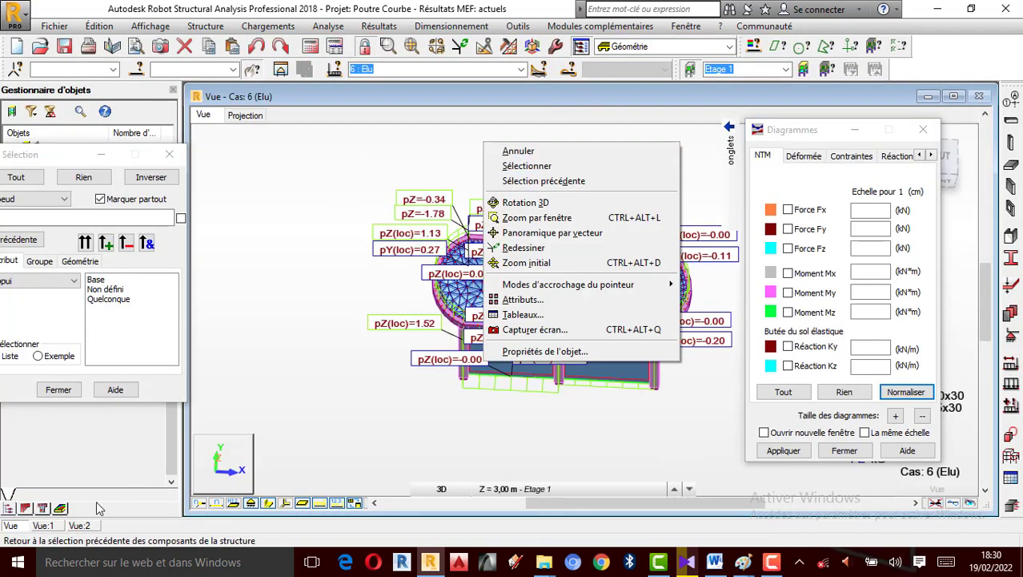
left_click(78, 527)
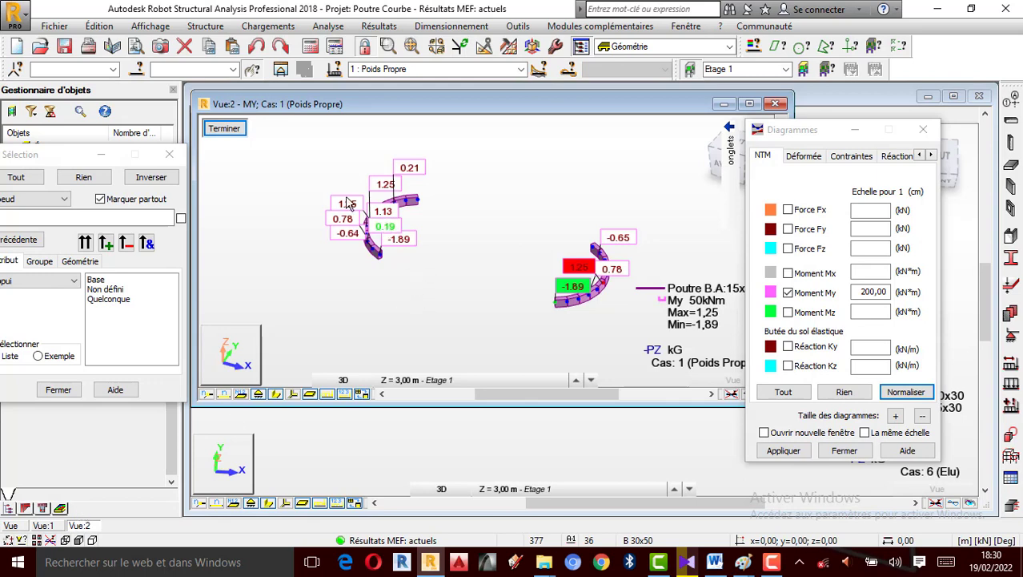
Step: Select curved beam bars 11 to 20 and examine their My moments under load case 6 : Elu
left_click_drag(301, 137, 448, 279)
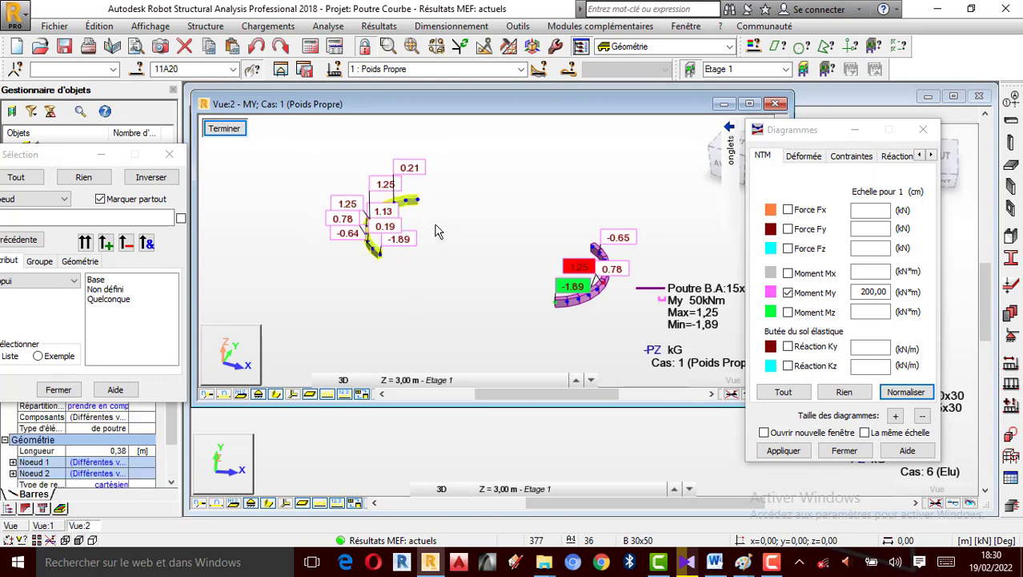
left_click(521, 70)
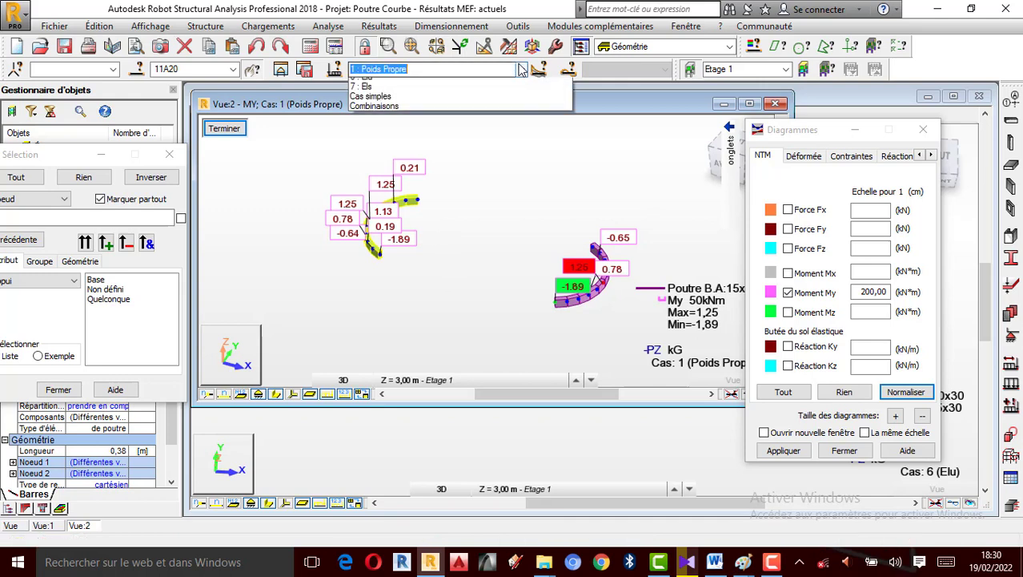
left_click(410, 139)
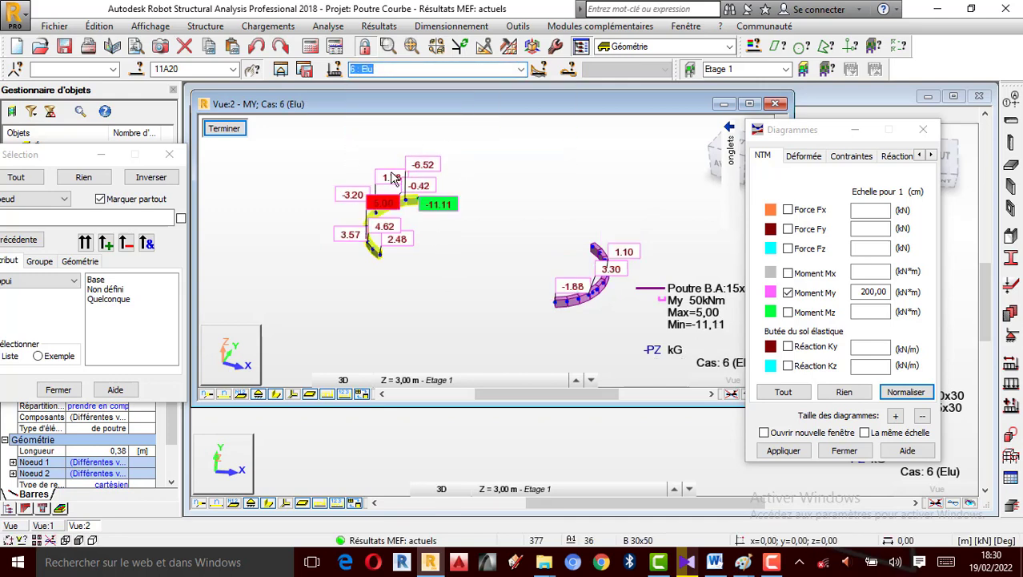
scroll(392, 177, "up", 1)
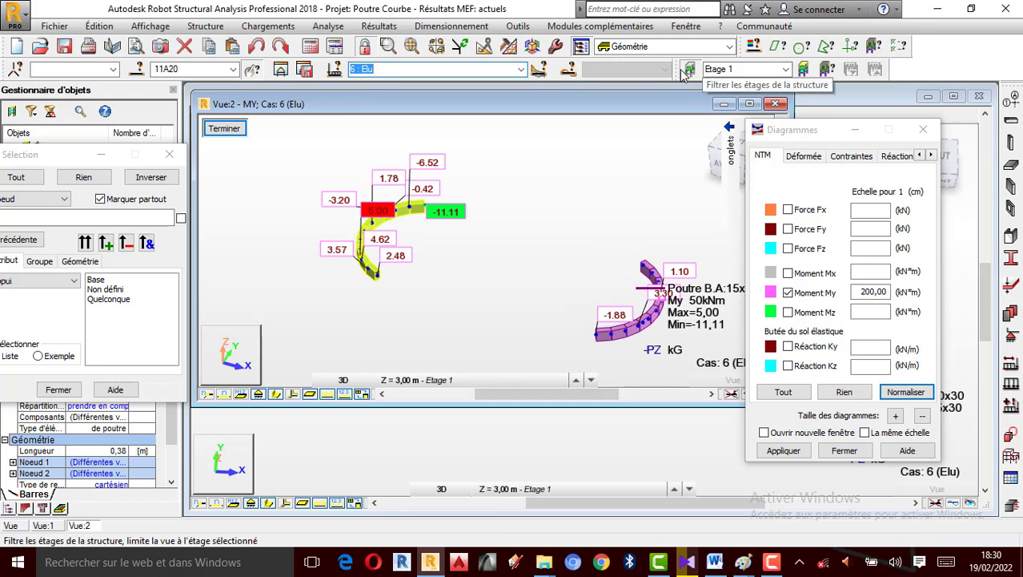
Step: Finish the isolated curved-beam view, close the diagram settings, and show the whole structure from a raised front angle
left_click(225, 128)
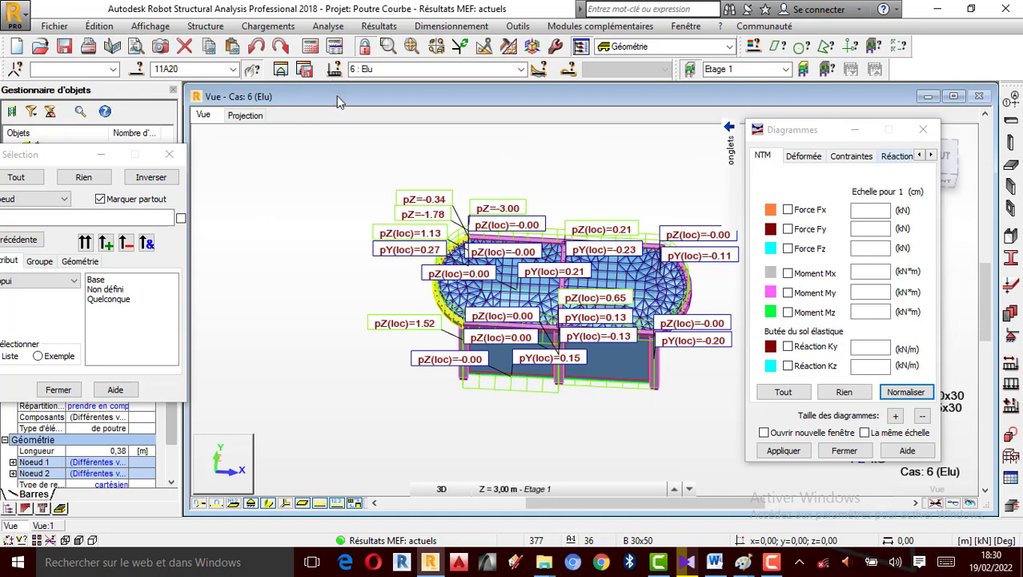
left_click(923, 129)
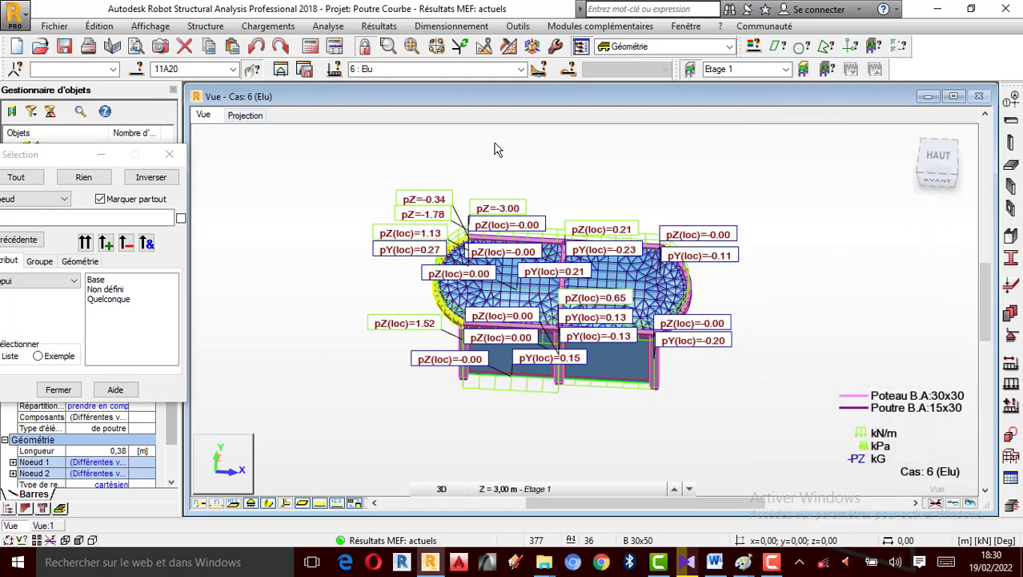
left_click(910, 136)
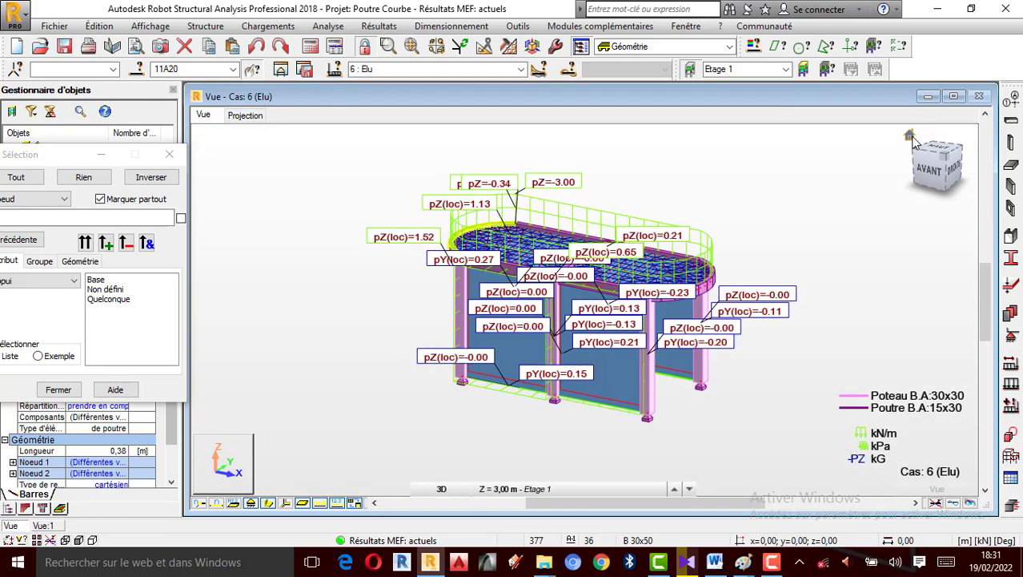
middle_click_drag(775, 293, 549, 185, "shift")
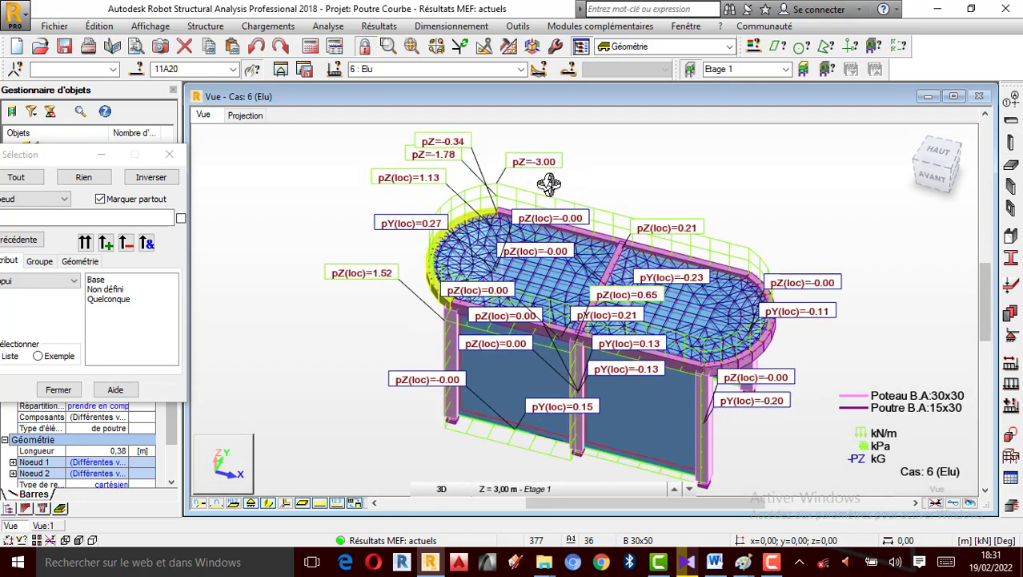
Step: Run the structure verification and highlight the bars concerned by the storey definition message, keeping the model unobstructed
left_click(215, 31)
mouse_move(159, 29)
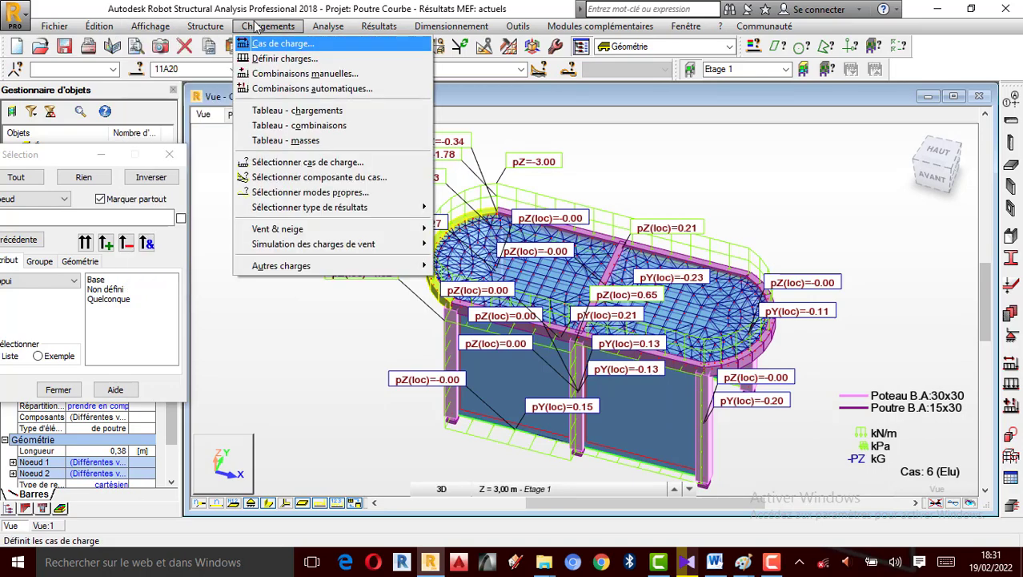
mouse_move(219, 31)
mouse_move(328, 27)
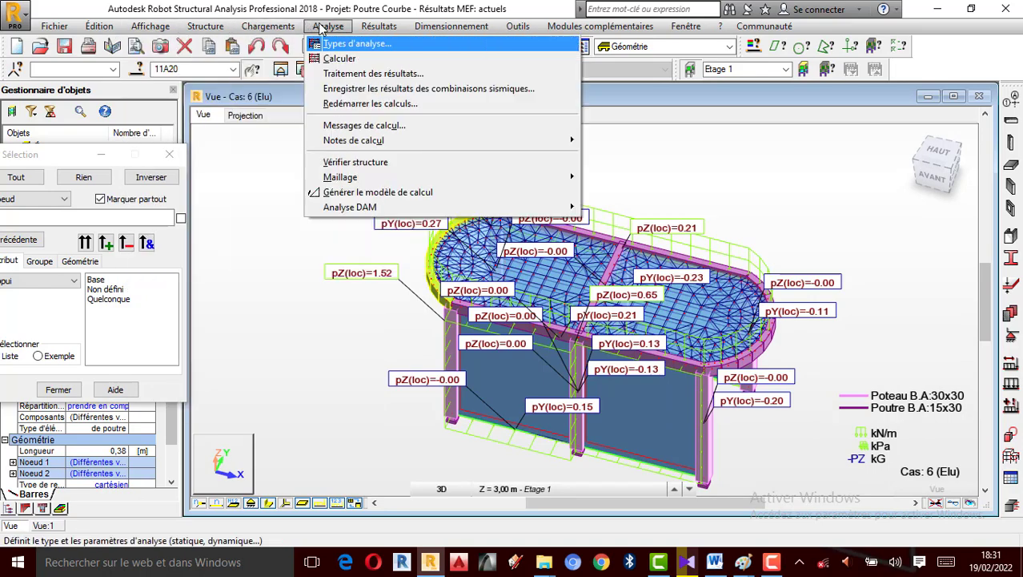
left_click(352, 162)
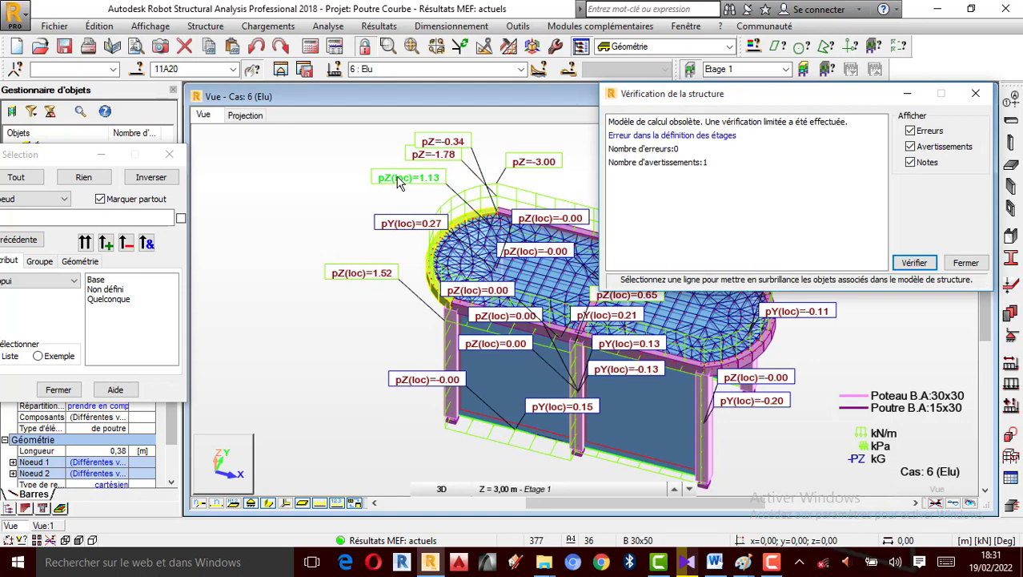
left_click(682, 163)
left_click(695, 138)
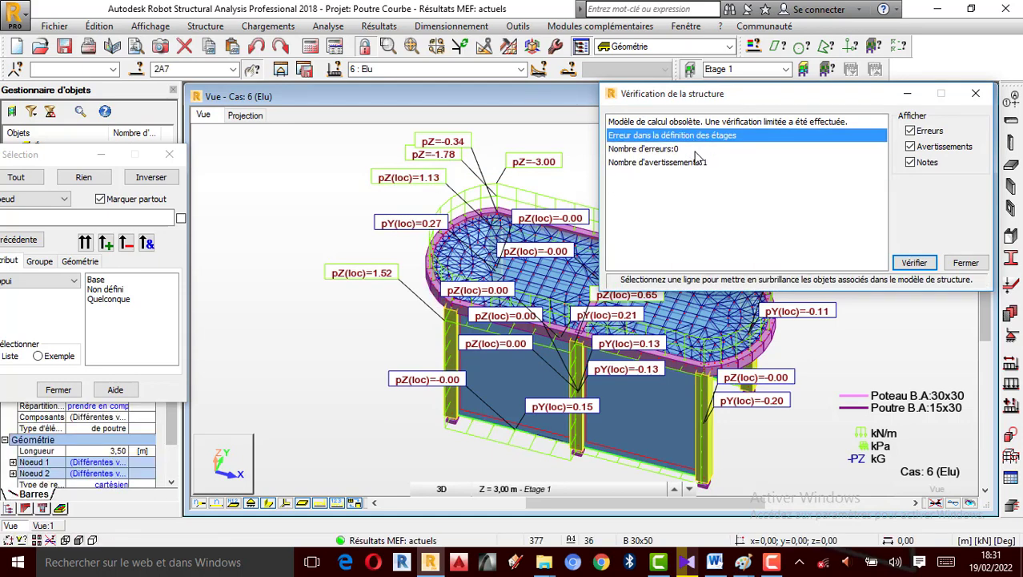
left_click_drag(857, 101, 280, 170)
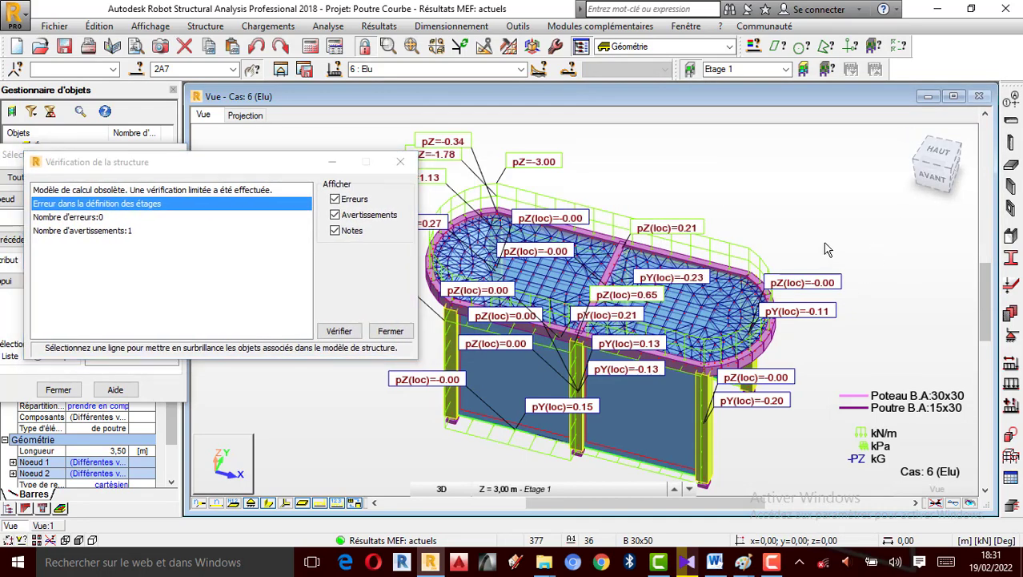
Step: Inspect the highlighted columns from the right side of the structure and close the verification report
right_click(786, 213)
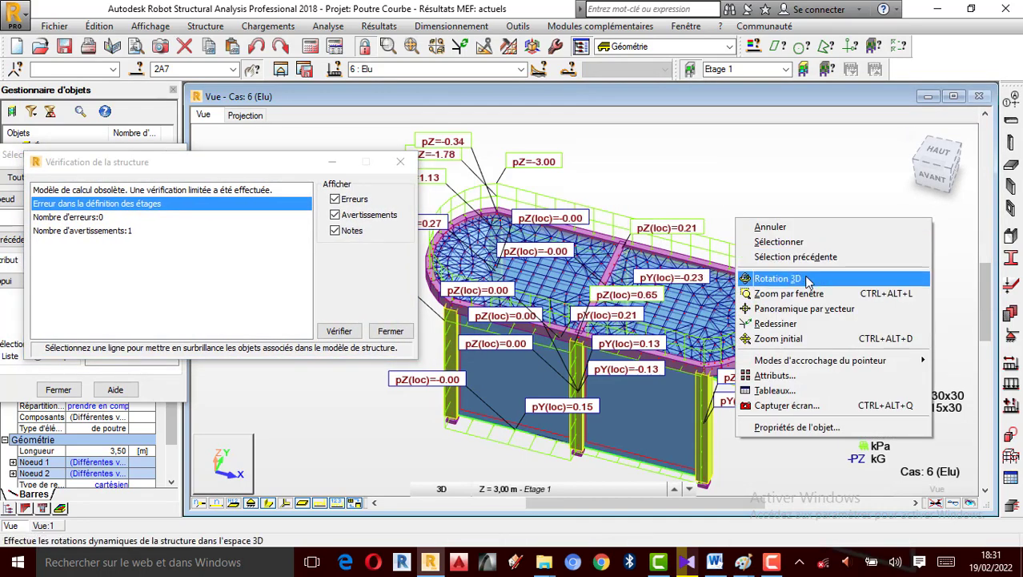
left_click(846, 270)
left_click_drag(845, 270, 691, 344)
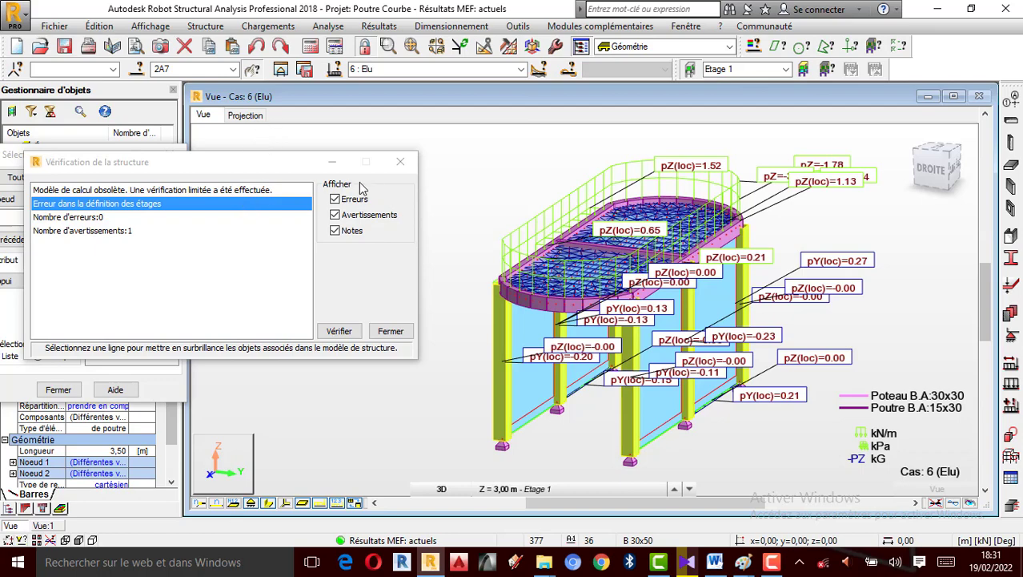
left_click(400, 162)
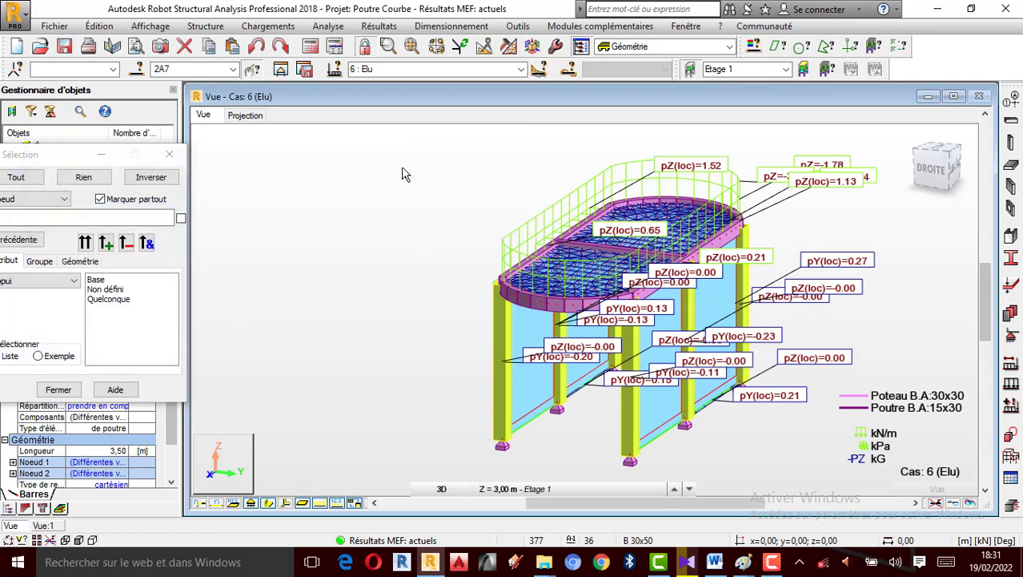
Step: Select all 15x30 beams by their purple colour group and isolate them in a new maximized view
right_click(345, 200)
left_click(293, 262)
left_click_drag(309, 271, 407, 282)
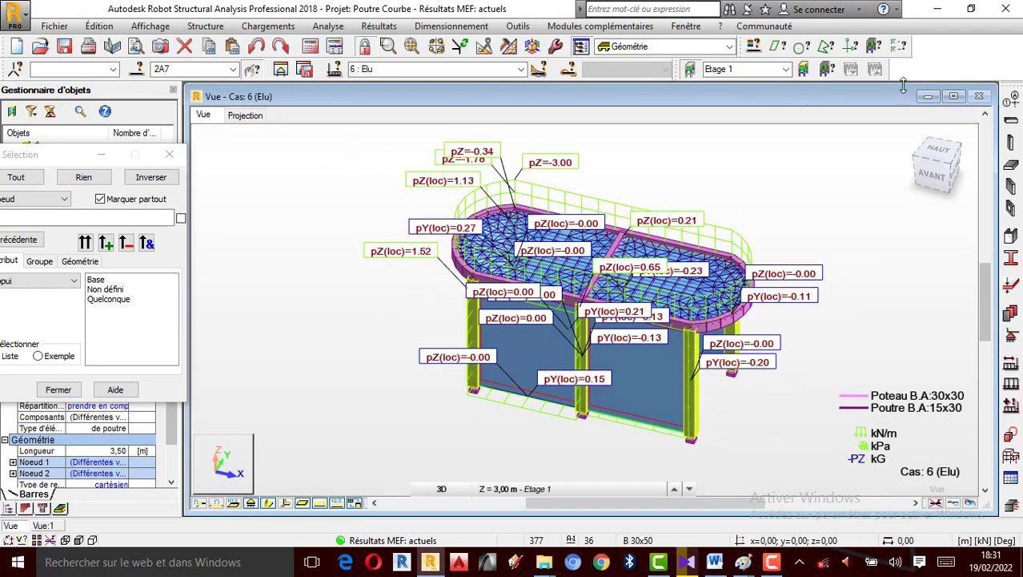
left_click(755, 46)
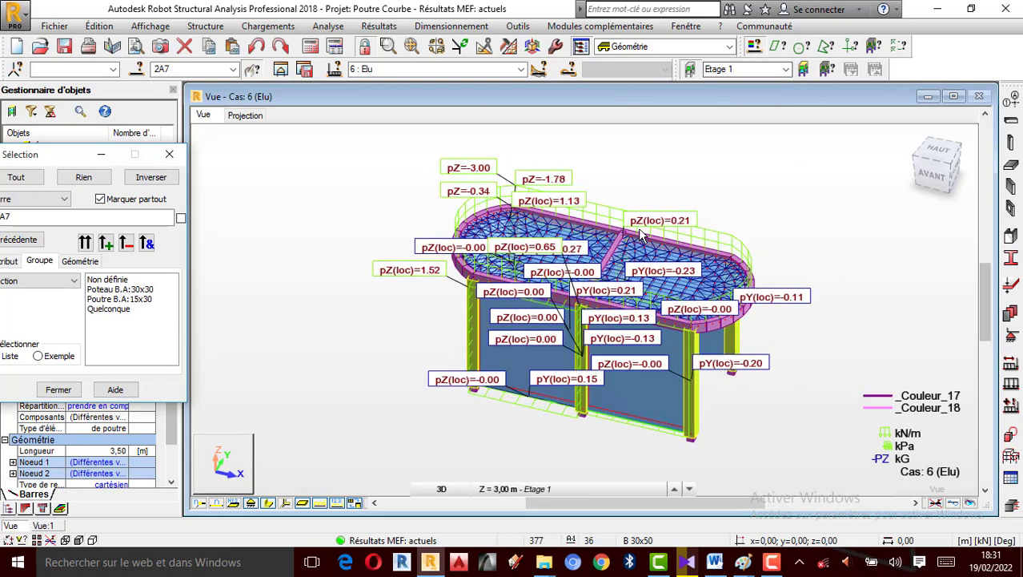
left_click(160, 281)
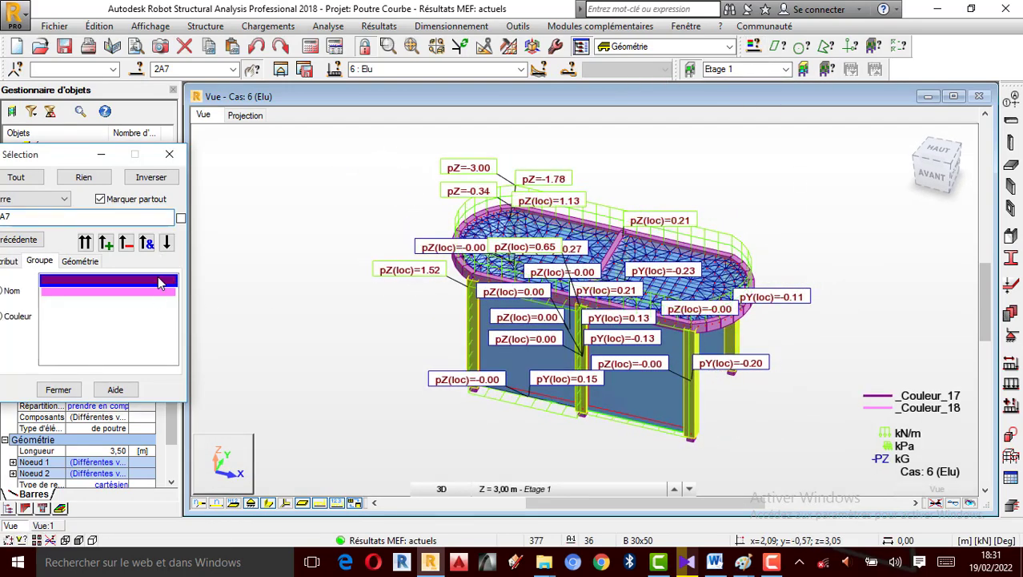
left_click(105, 243)
left_click(285, 72)
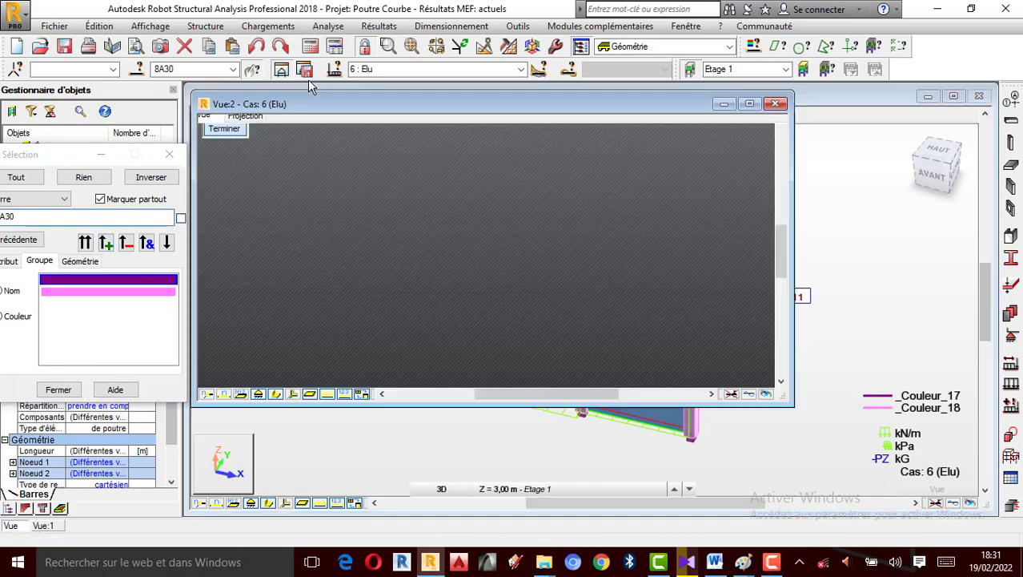
left_click(753, 106)
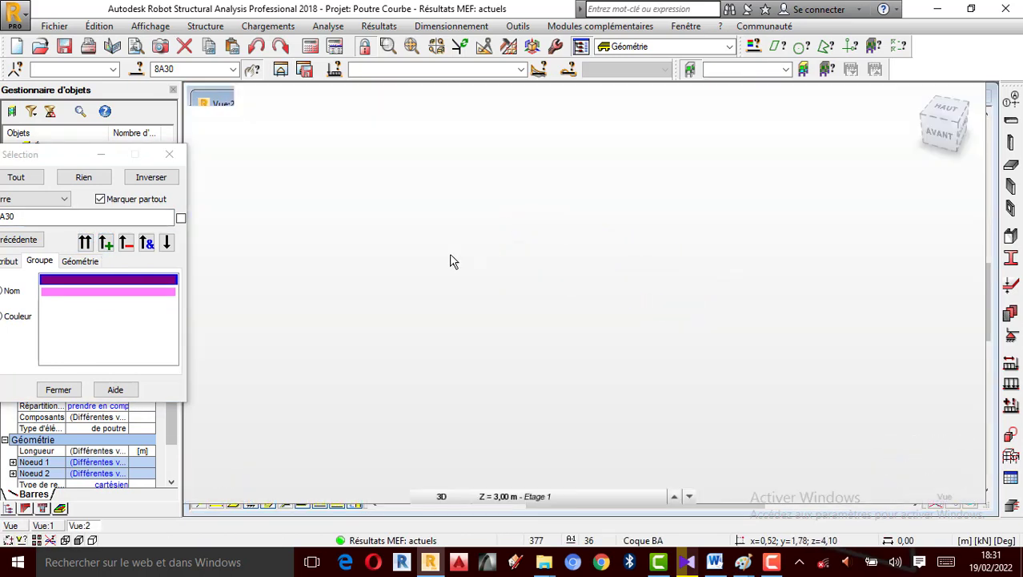
Step: Select only the curved end beam, bars 11 to 20, and isolate it in its own view
right_click(704, 209)
left_click(658, 270)
left_click_drag(655, 274, 630, 289)
left_click_drag(715, 234, 654, 129)
right_click(654, 129)
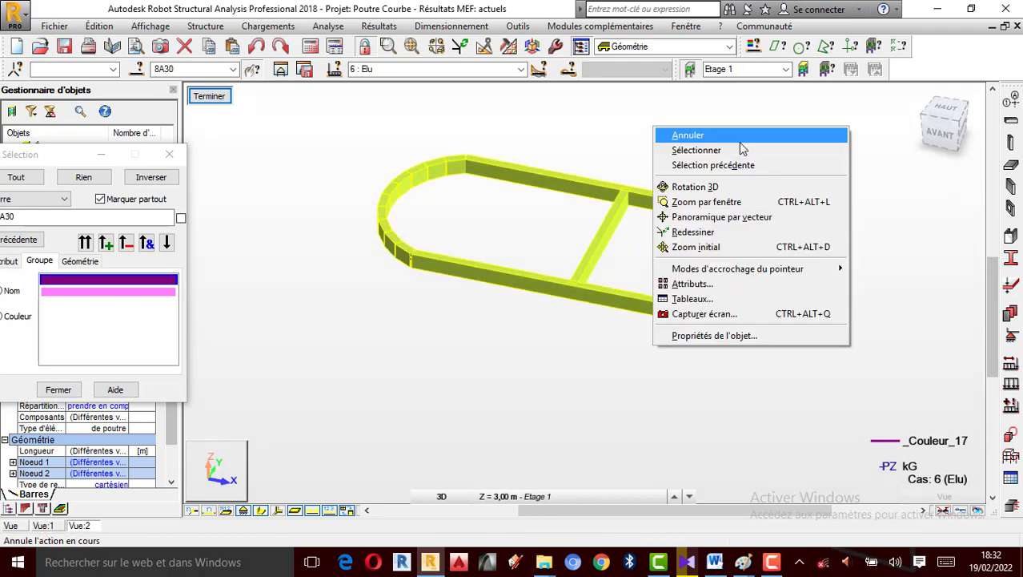
left_click(699, 164)
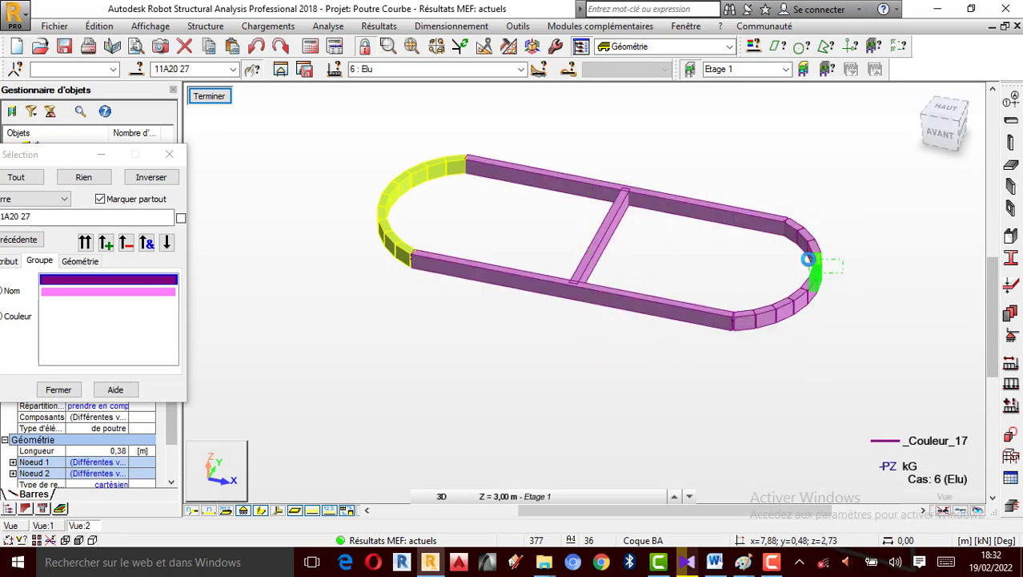
left_click(818, 279, "ctrl")
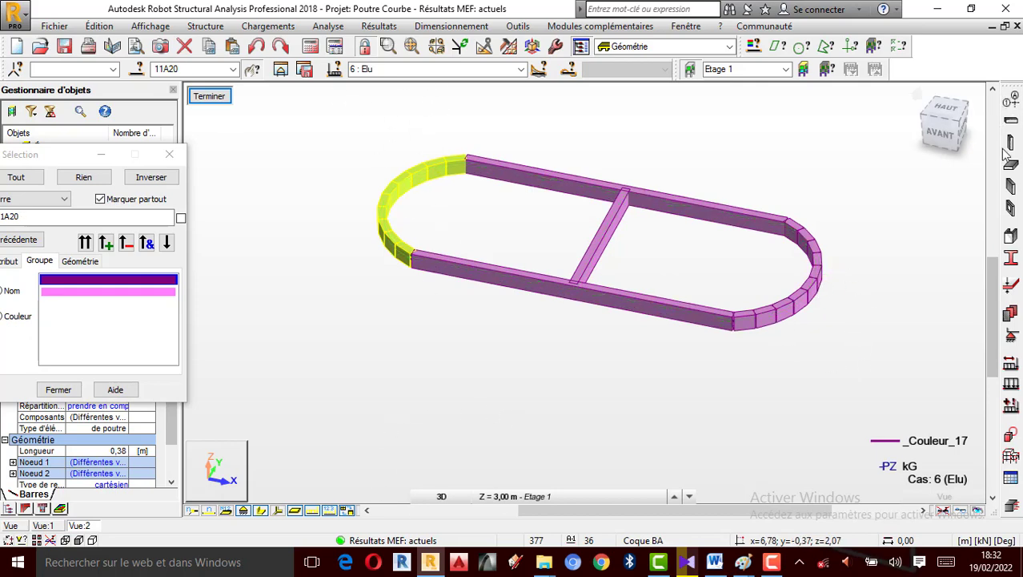
left_click(389, 28)
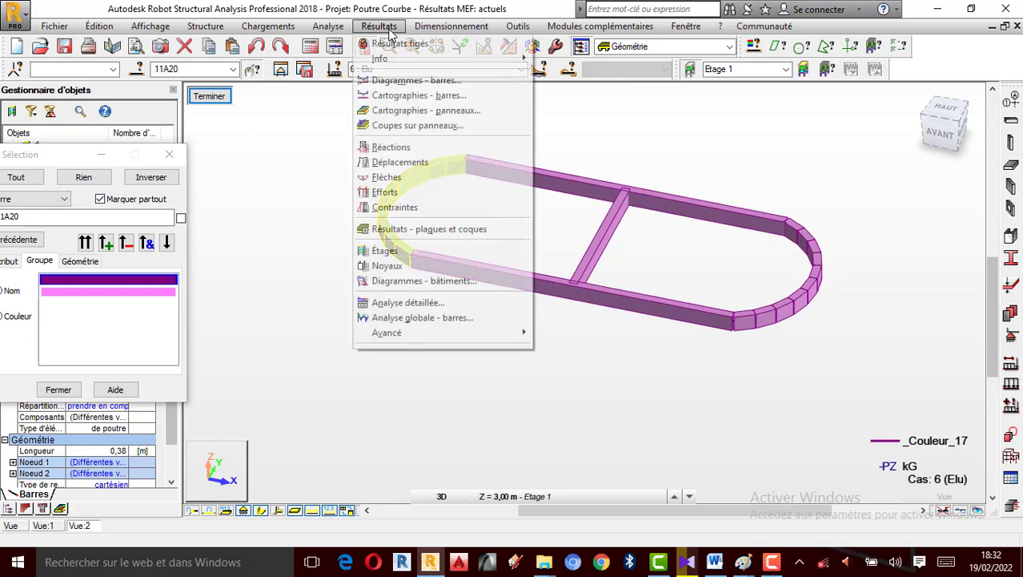
left_click(282, 71)
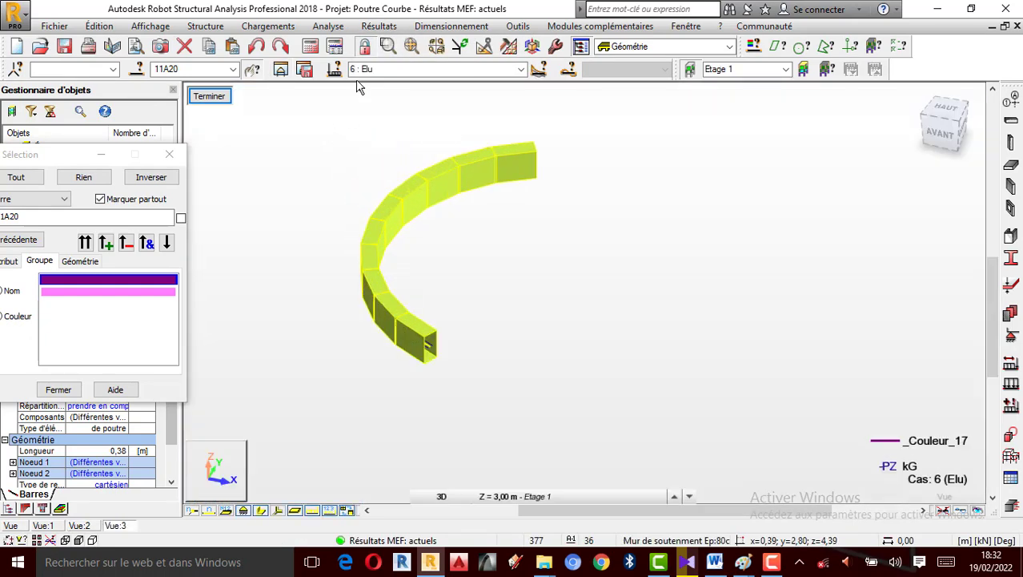
Step: Display the Moment My diagram on the isolated curved beam for the Elu case
left_click(378, 26)
left_click(424, 80)
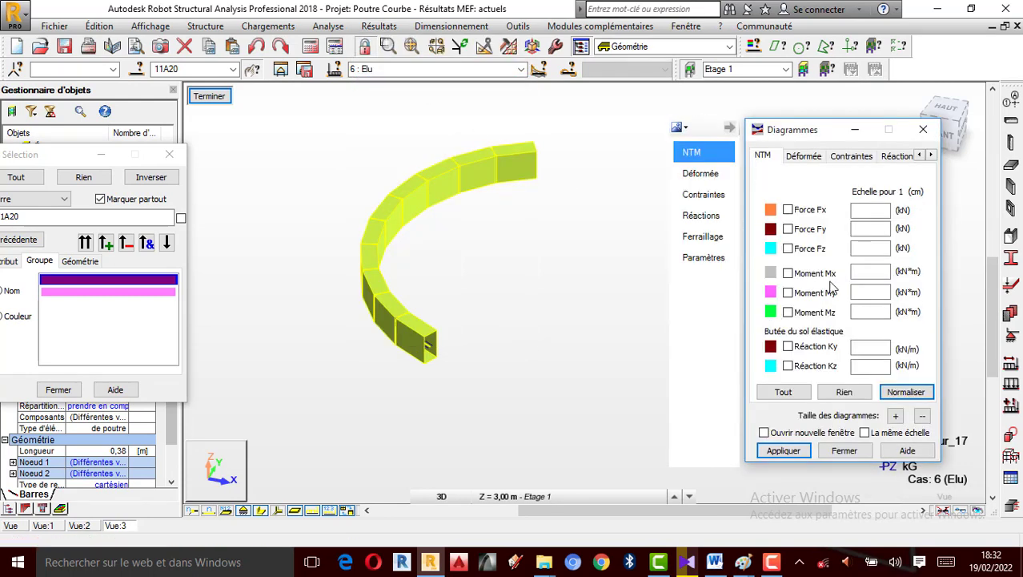
left_click(789, 452)
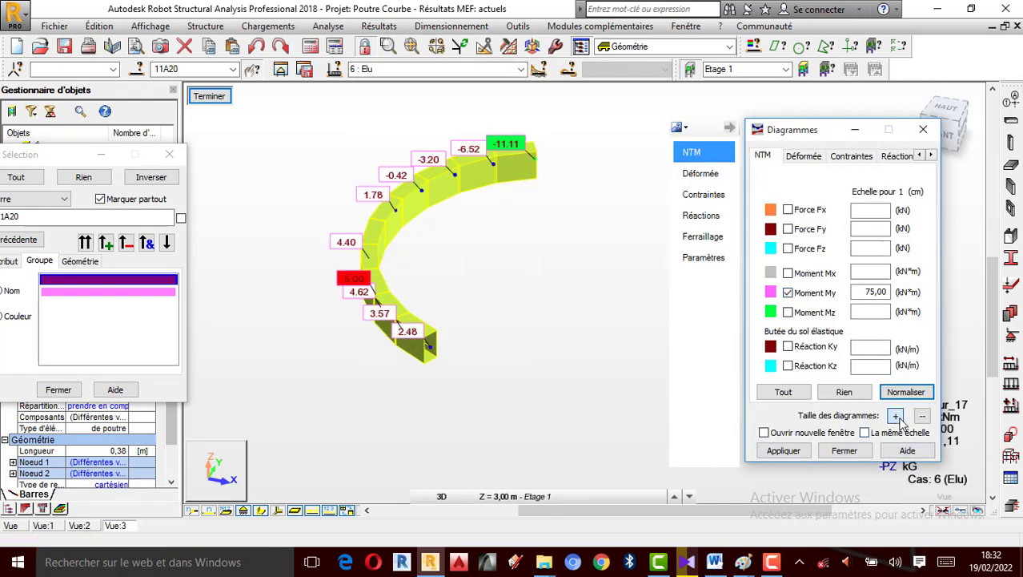
left_click(789, 451)
Step: Hide the section shapes and enlarge the Moment My diagram on the isolated curved beam to a scale of 2,50 kN*m per cm
left_click(895, 417)
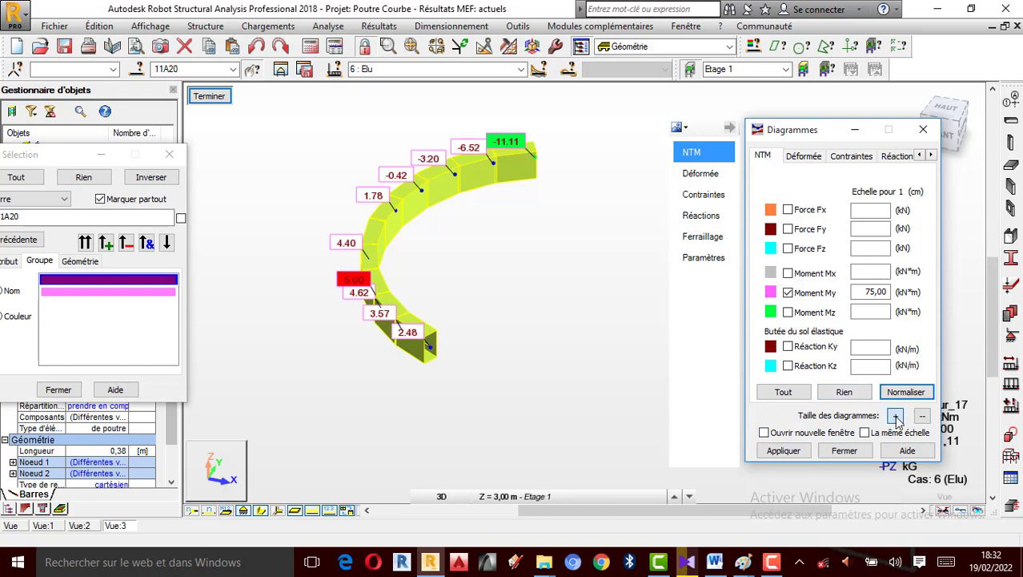
left_click(800, 453)
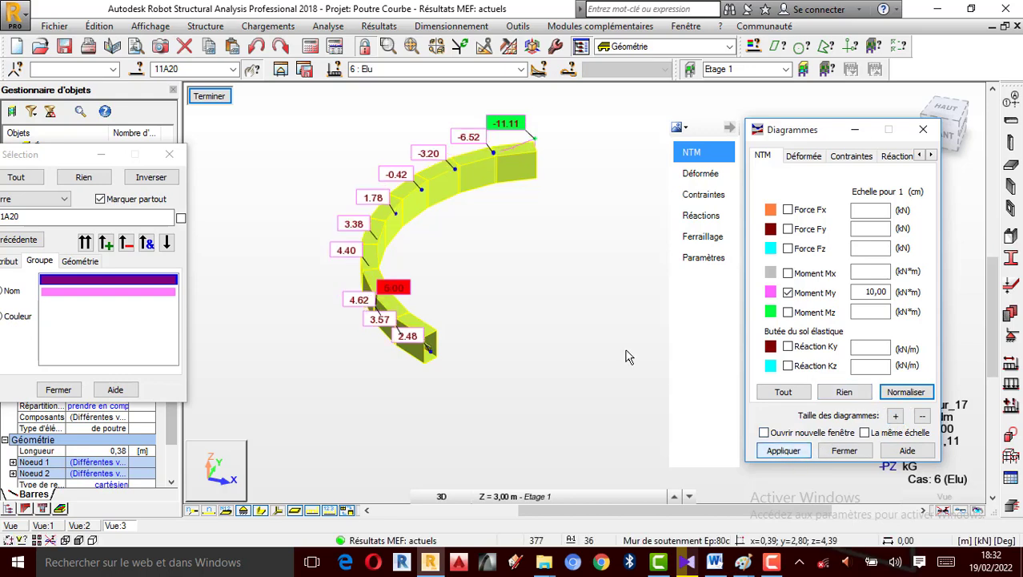
left_click(262, 512)
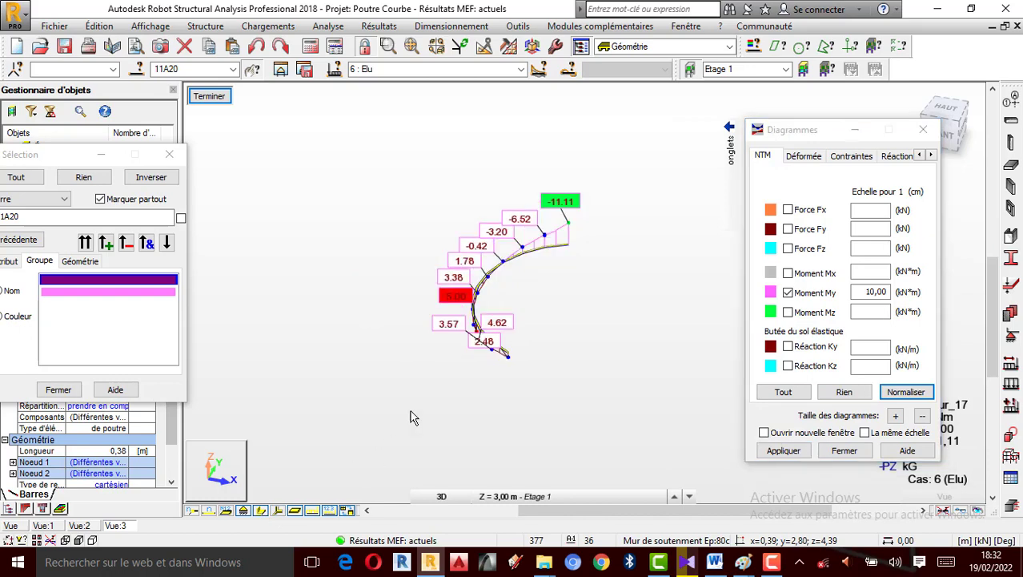
left_click(895, 415)
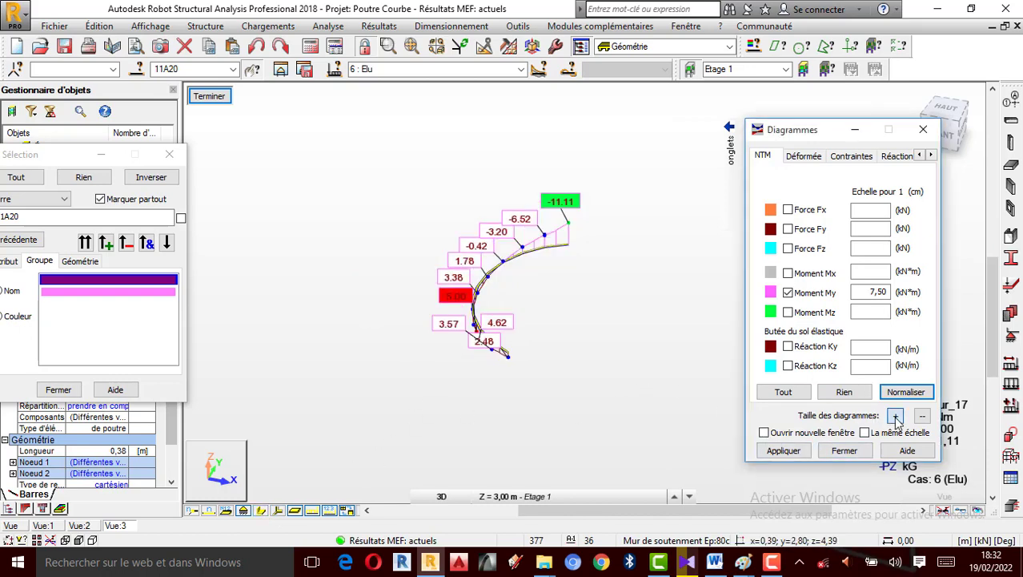
left_click(784, 451)
scroll(446, 433, "down", 1)
scroll(461, 332, "up", 2)
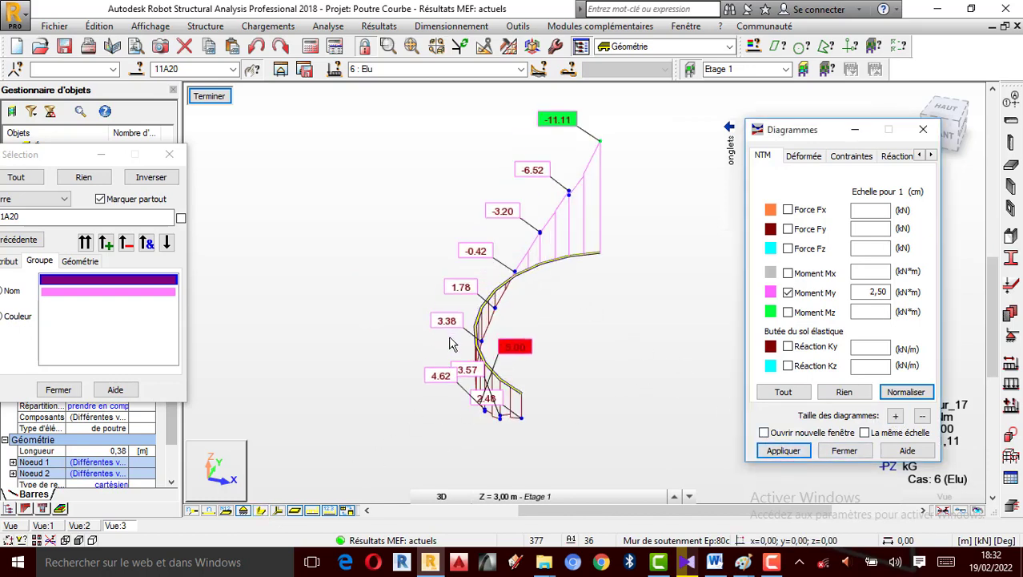
scroll(497, 335, "down", 1)
scroll(562, 398, "up", 1)
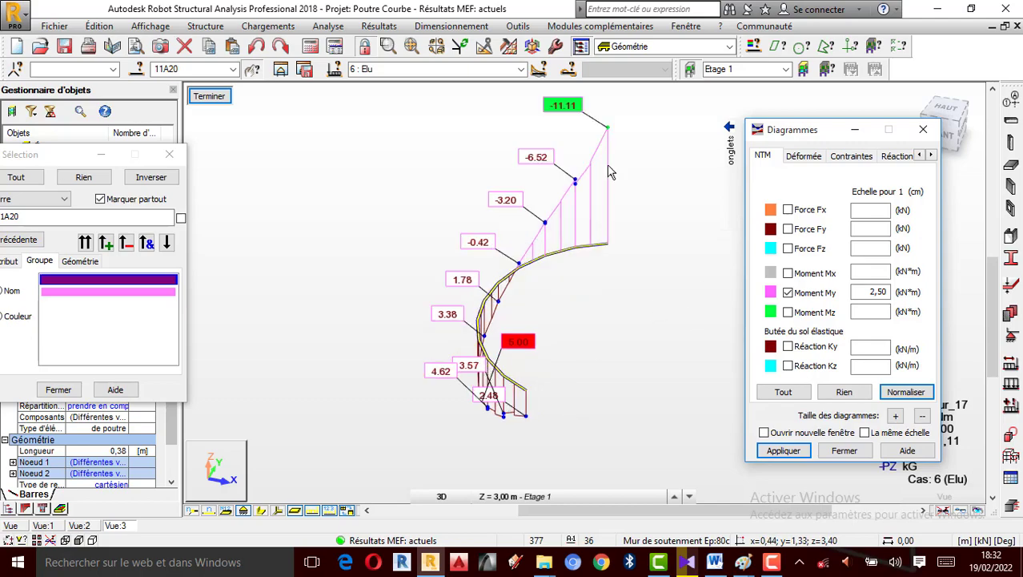
Step: Run the theoretical reinforcement design for bars 2A35 with ULS case 6 and SLS case 7, and close the calculation report
left_click(465, 26)
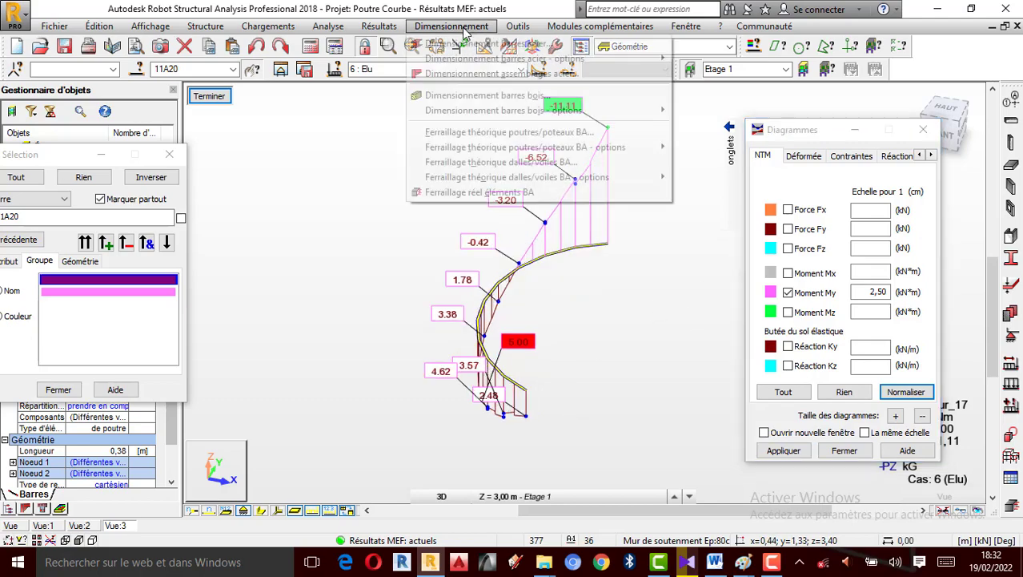
left_click(548, 134)
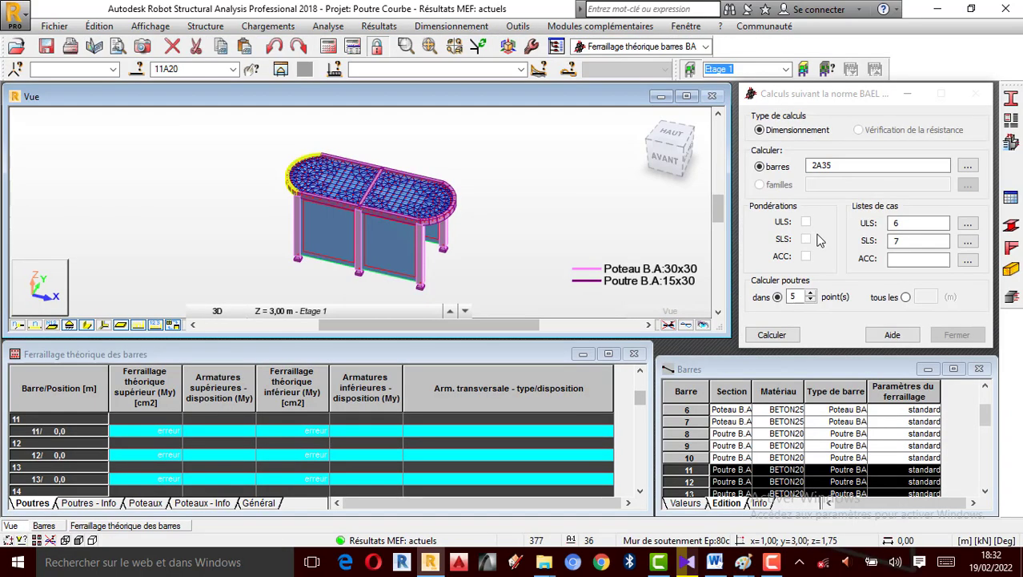
scroll(301, 192, "up", 2)
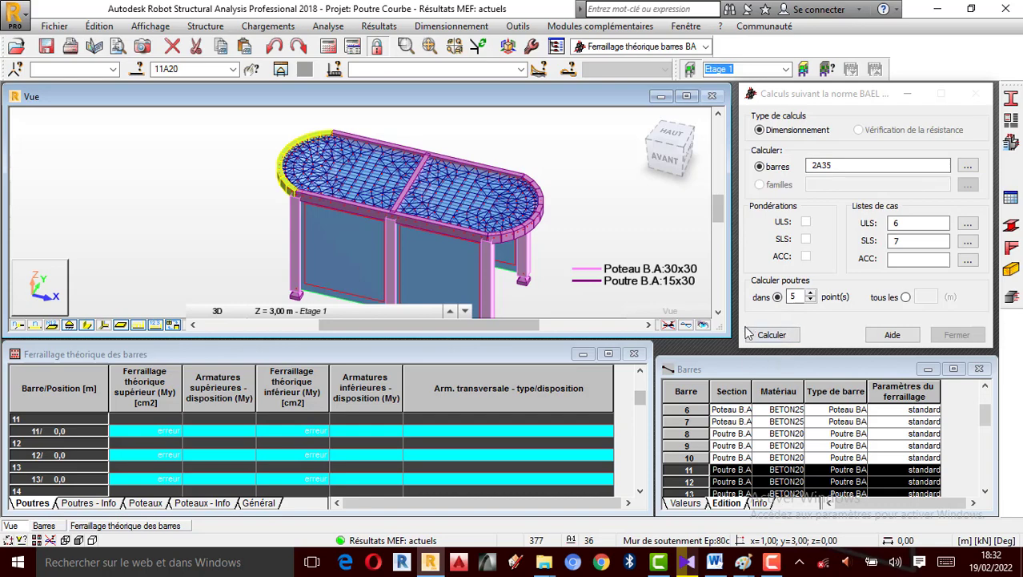
left_click(771, 334)
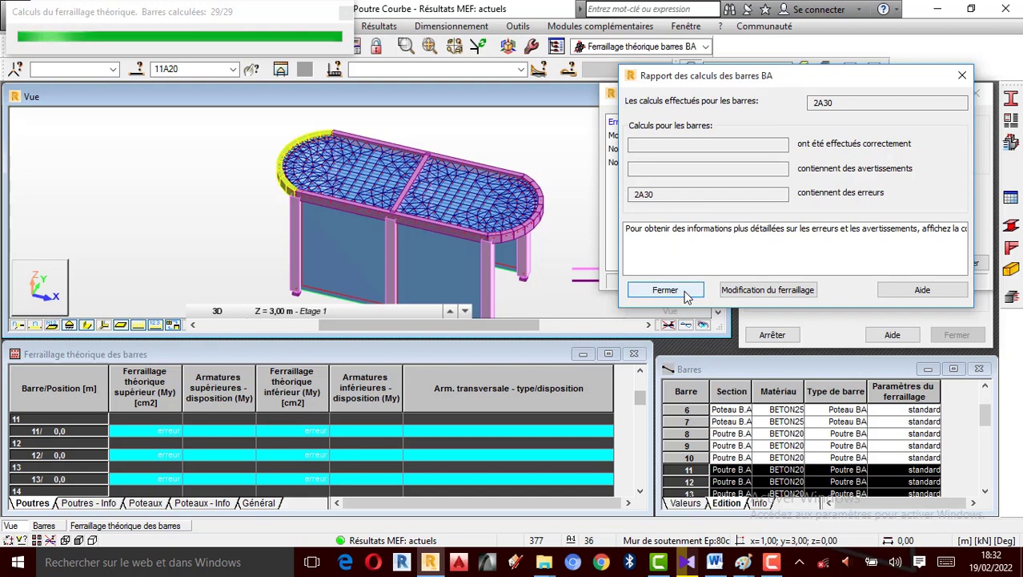
left_click(684, 291)
Step: Look through the beam rows of the theoretical reinforcement table and dismiss the calculation messages
scroll(472, 385, "up", 3)
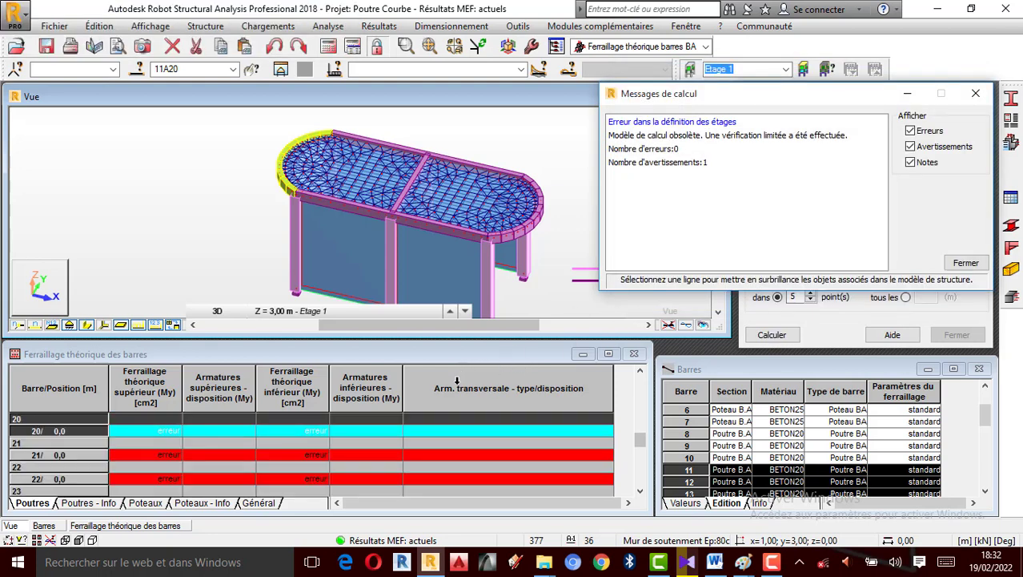
scroll(435, 401, "down", 3)
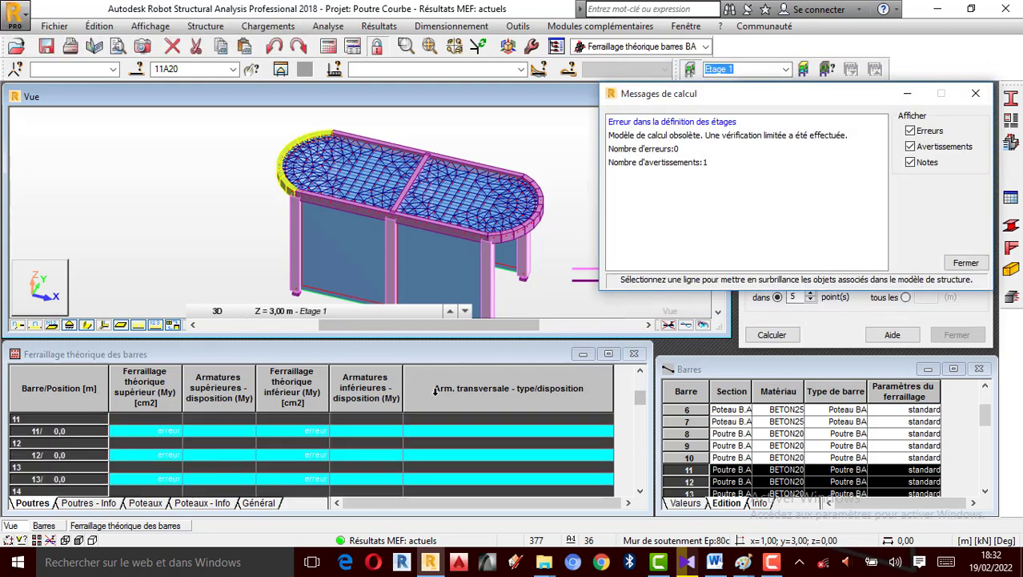
scroll(435, 388, "down", 12)
scroll(744, 416, "up", 2)
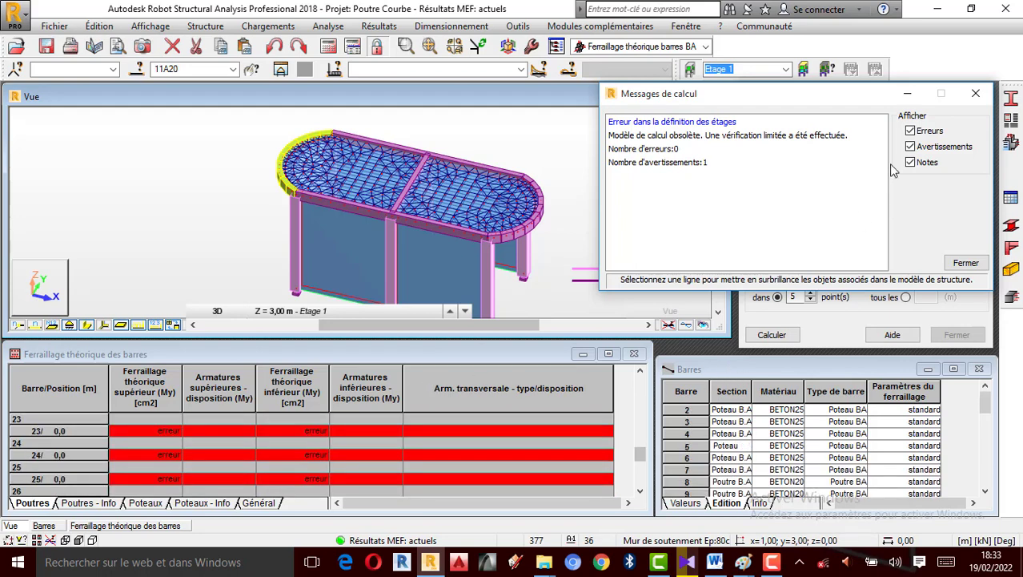
left_click(975, 93)
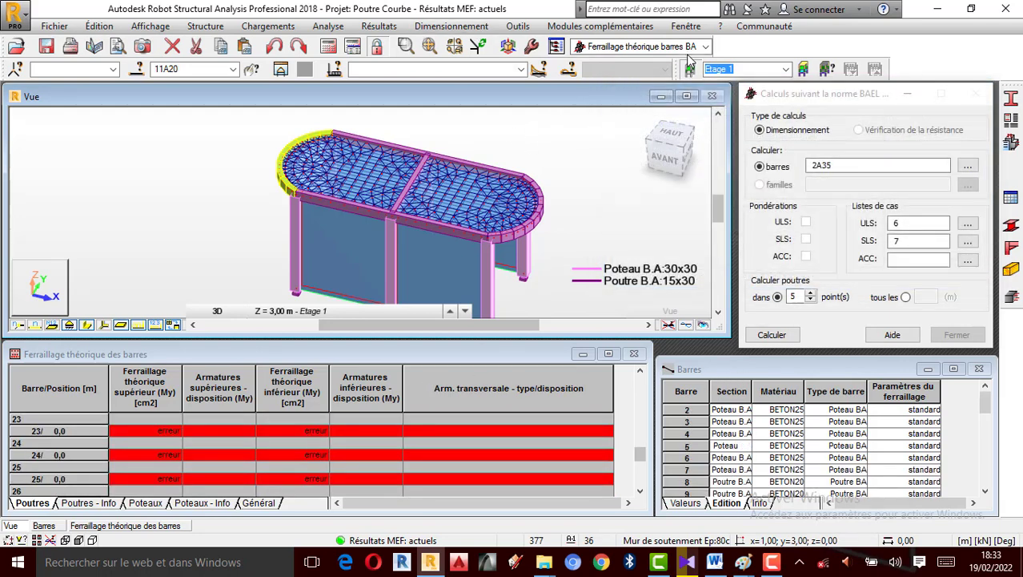
Step: Return from the reinforced concrete bar reinforcement layout to the Géométrie layout
left_click(448, 26)
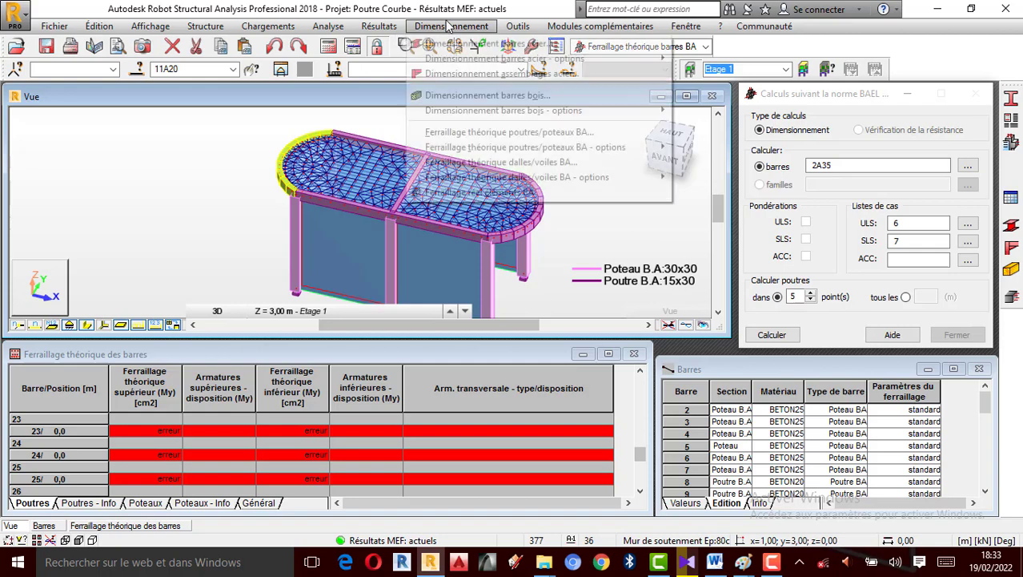
left_click(706, 47)
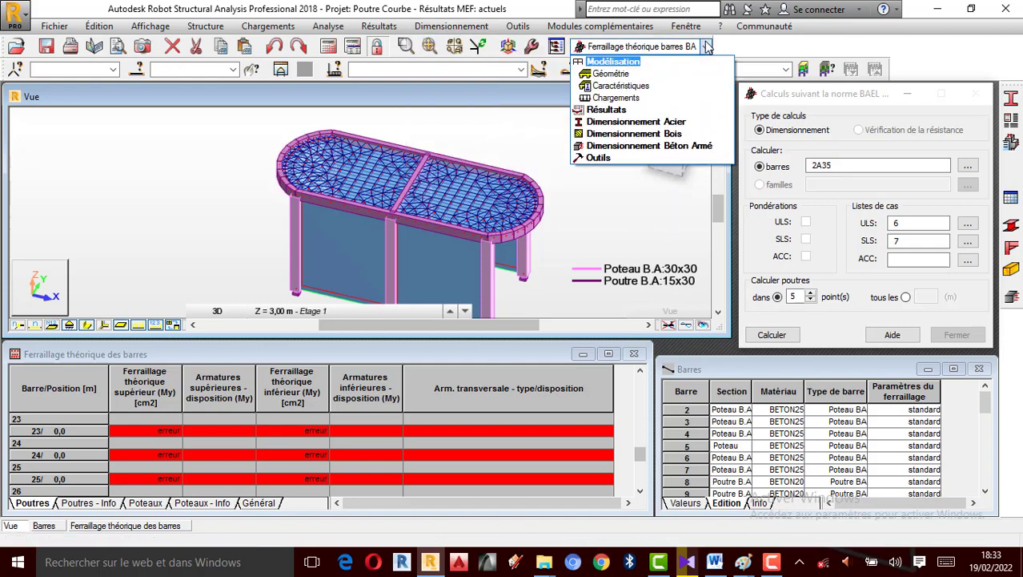
scroll(208, 237, "down", 1)
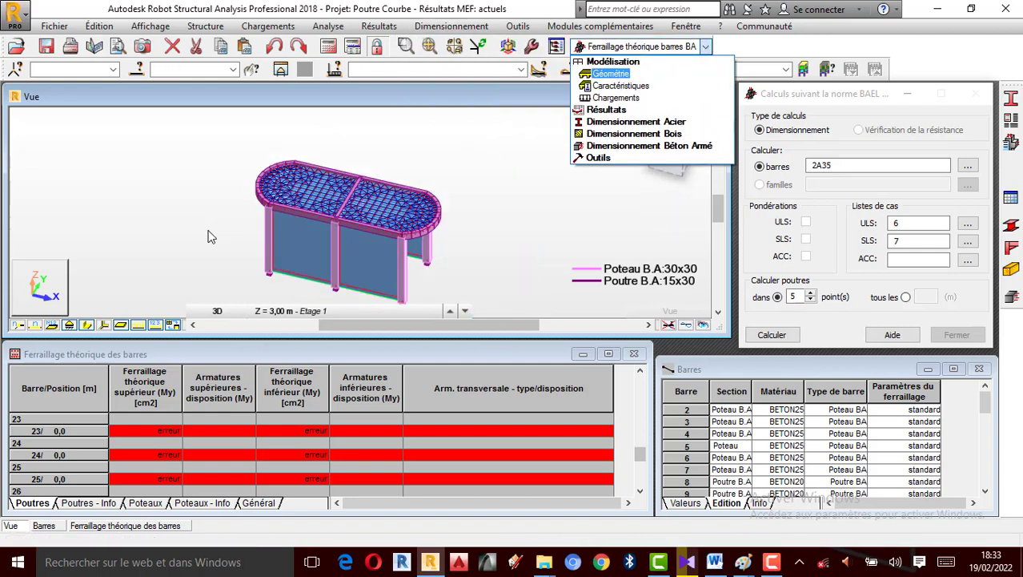
left_click(638, 74)
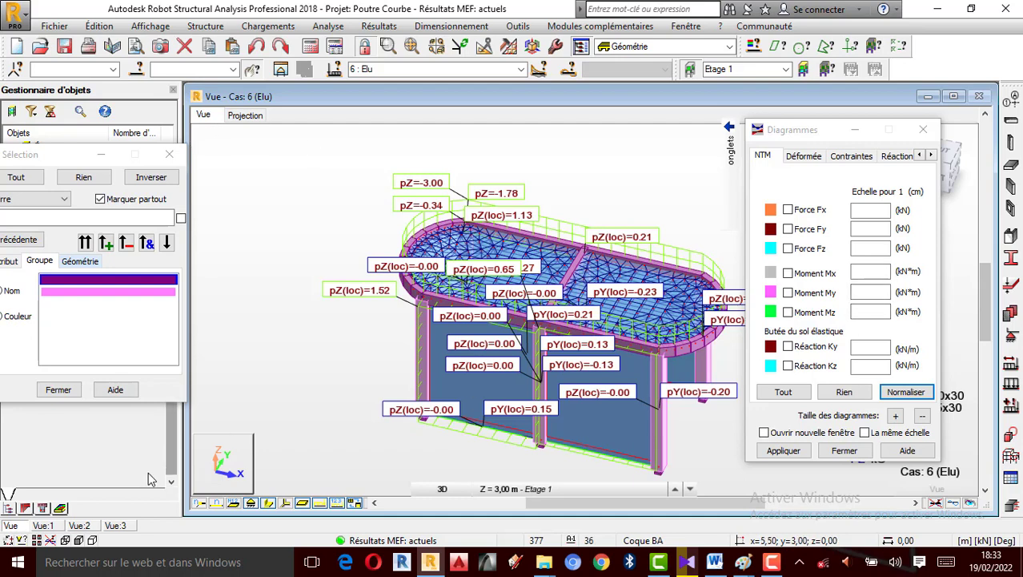
Step: Select all 15x30 beams, bars 8A30, by the purple colour group and isolate them in a new maximized view
left_click(103, 280)
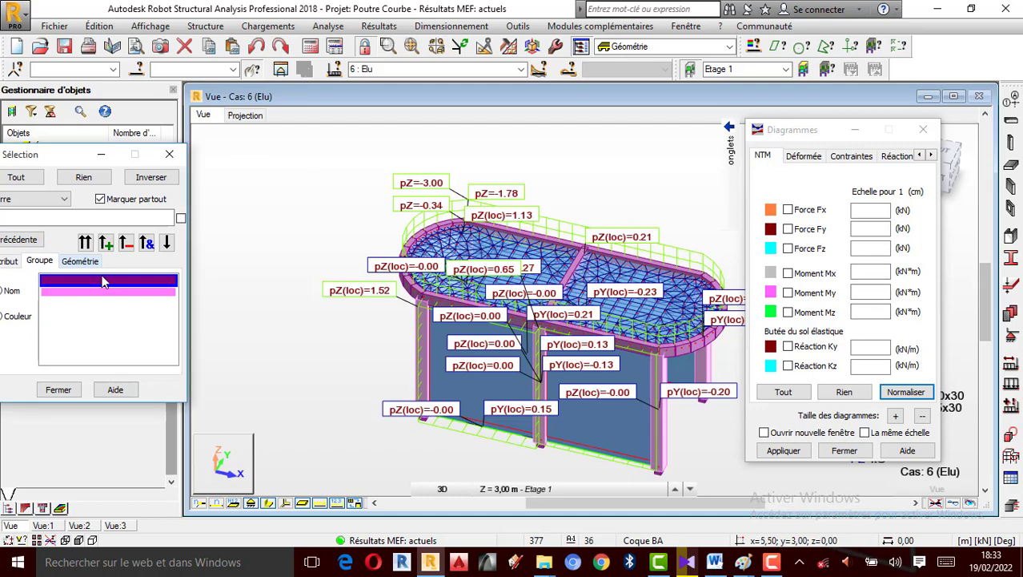
left_click(84, 243)
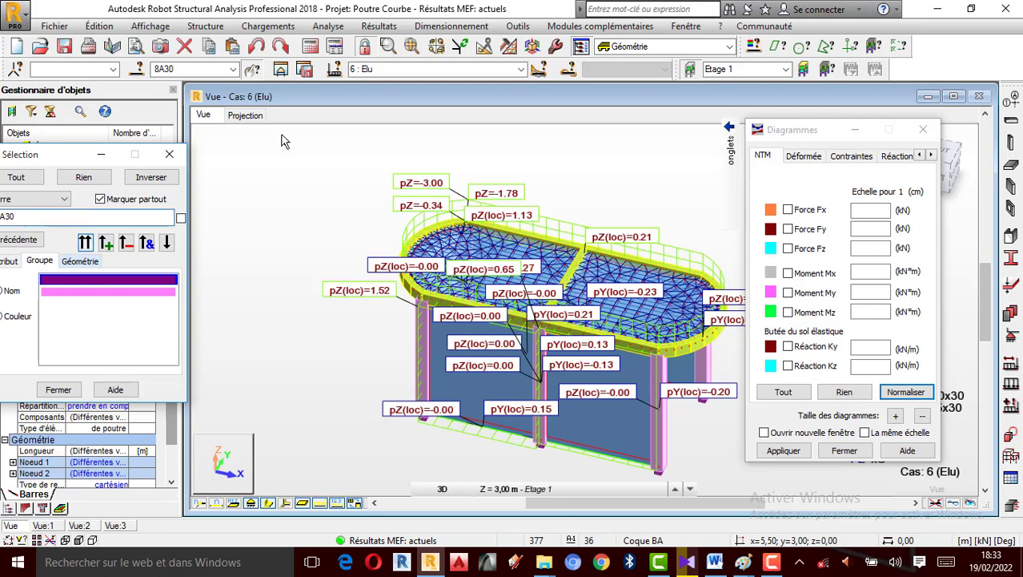
left_click(335, 70)
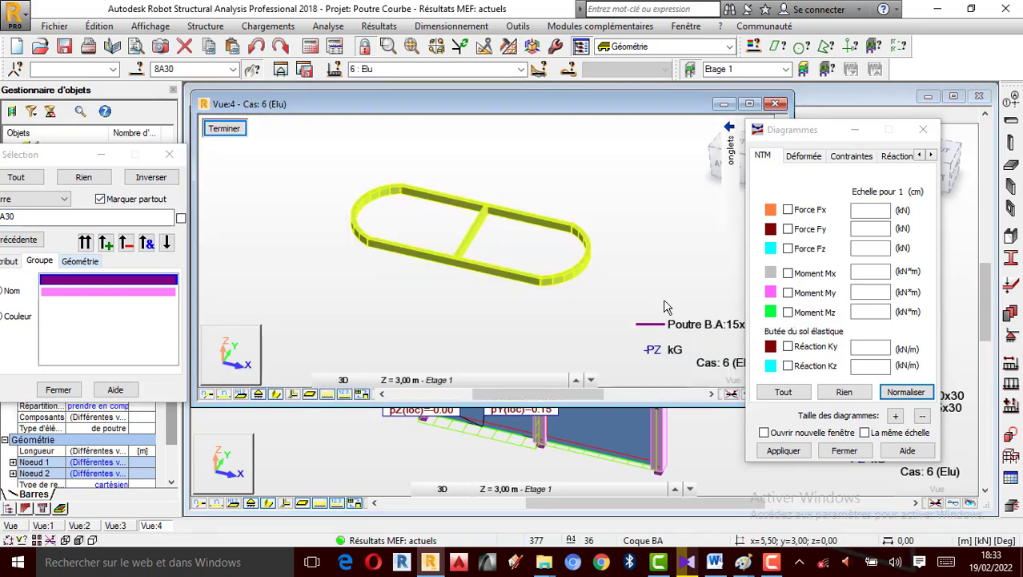
left_click(749, 104)
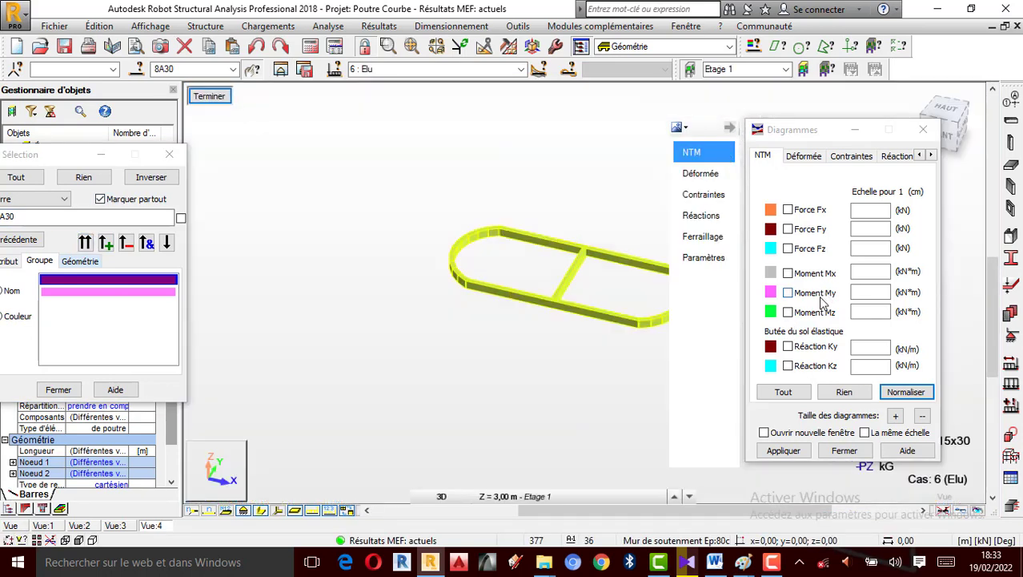
Step: Display the Moment My diagram on the isolated 15x30 beams for the Elu case and hide their section shapes
left_click(819, 296)
left_click(784, 450)
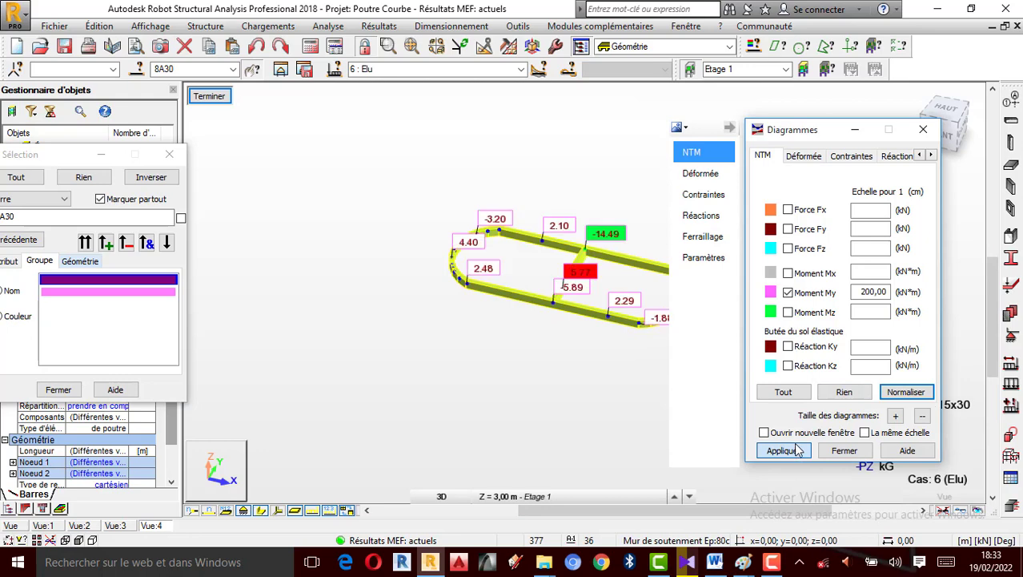
left_click(896, 415)
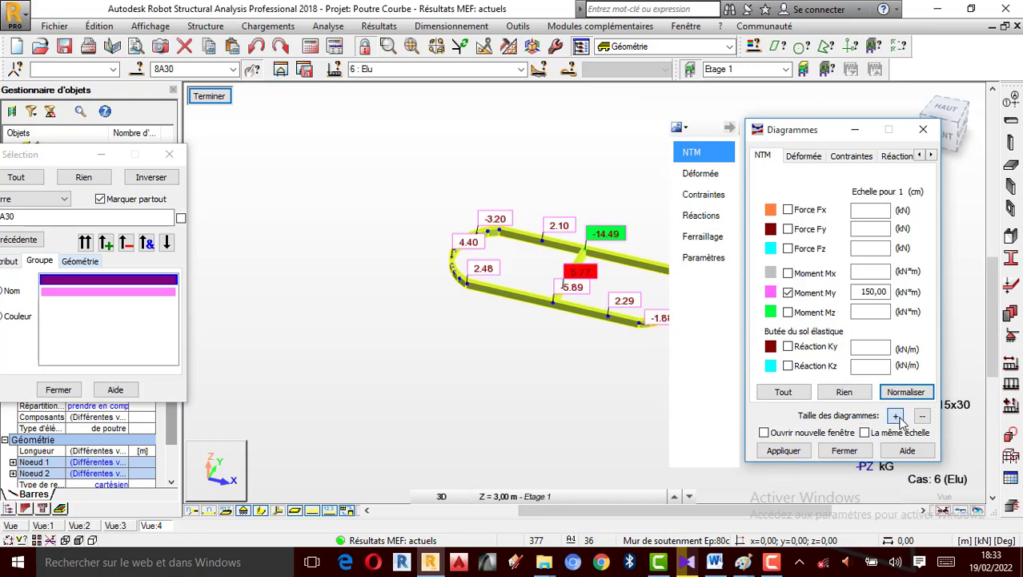
left_click(785, 451)
left_click(265, 511)
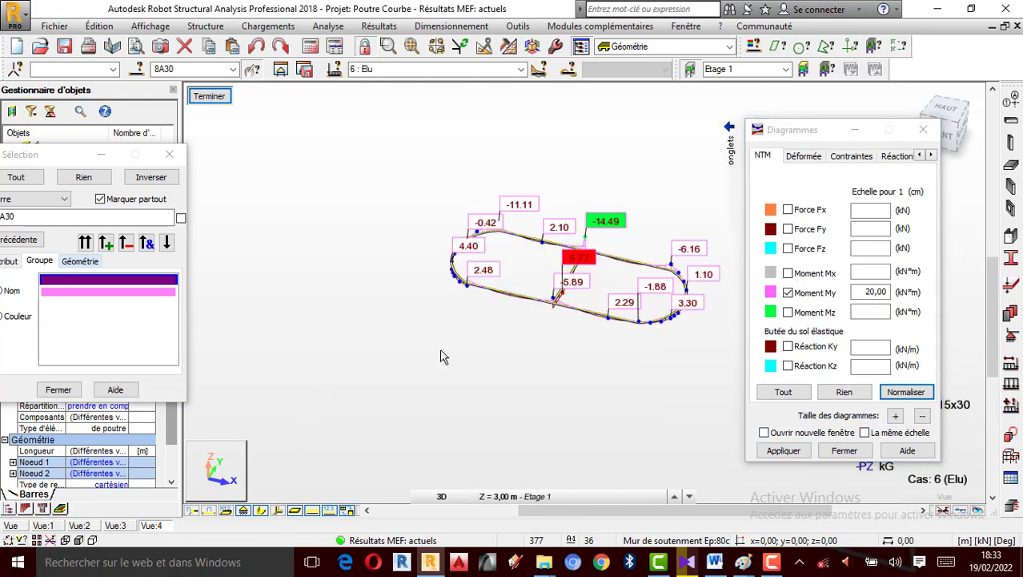
Step: Adjust the size of the Moment My diagram on the isolated beams to a scale of 3,00 kN*m per cm
scroll(625, 320, "up", 1)
left_click(896, 416)
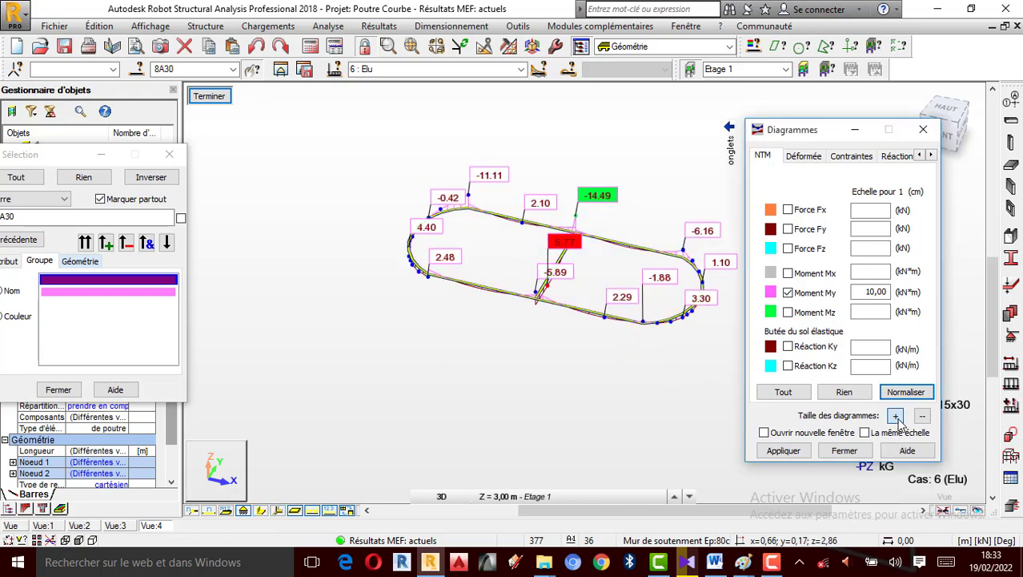
left_click(897, 415)
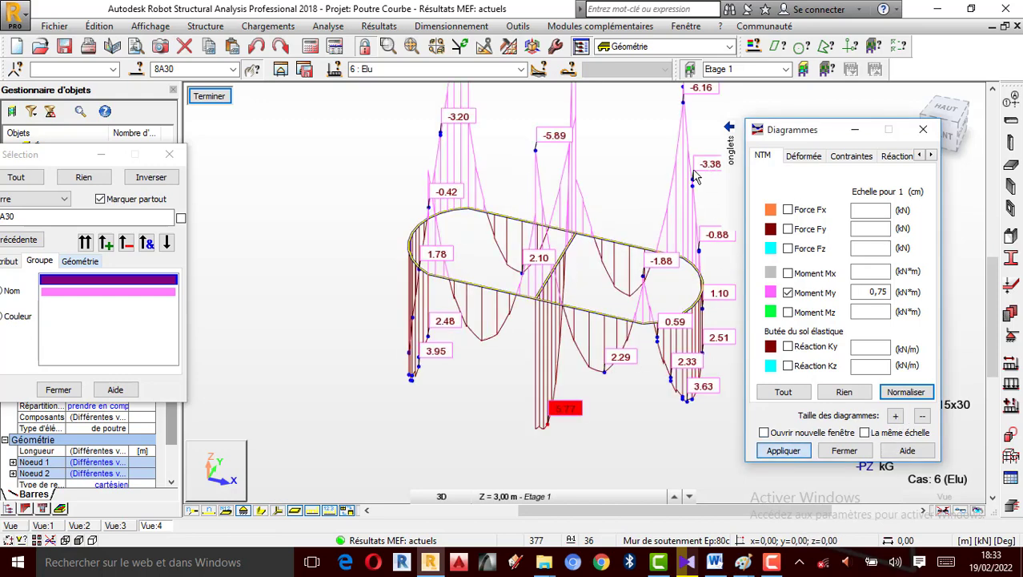
left_click(923, 416)
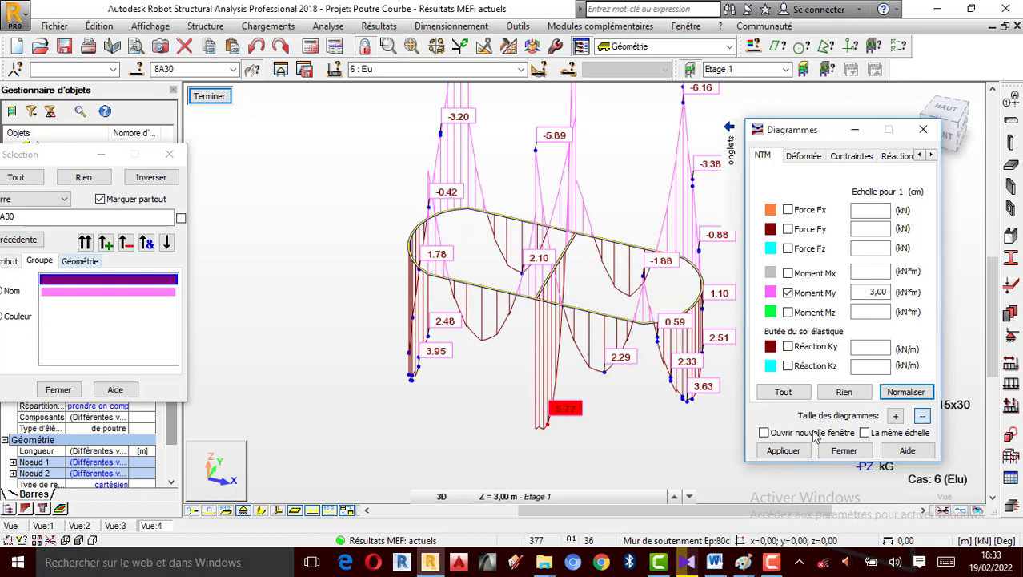
left_click(783, 450)
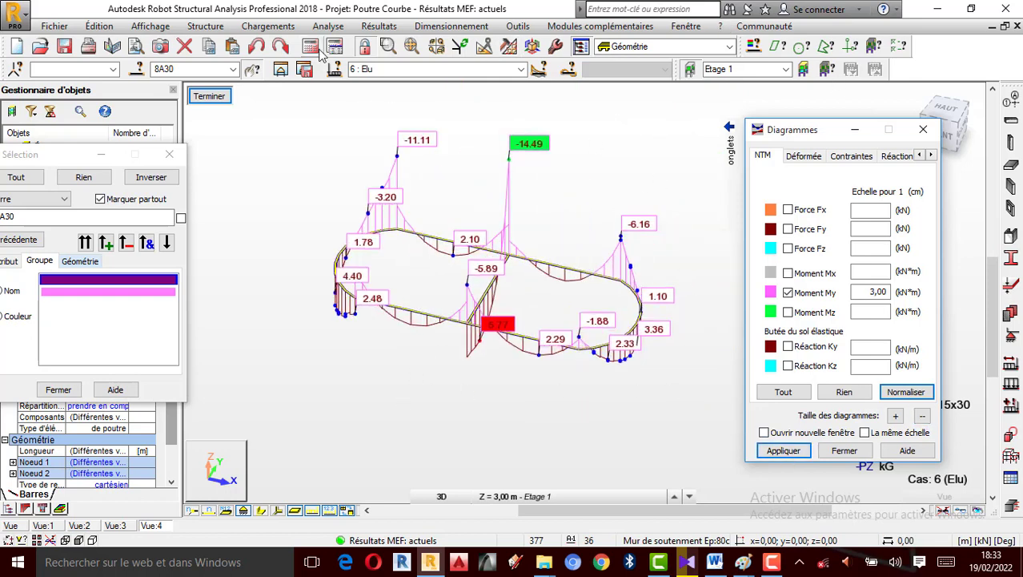
Step: Rerun the BAEL reinforcement design for bars 2A35 and open the reinforcement modification from the calculation report
left_click(451, 26)
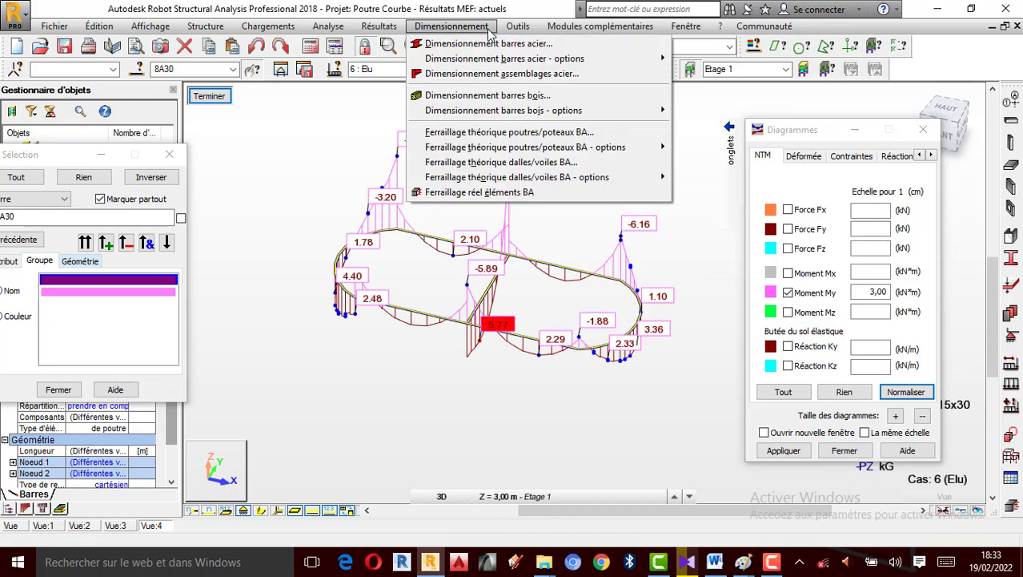
left_click(529, 133)
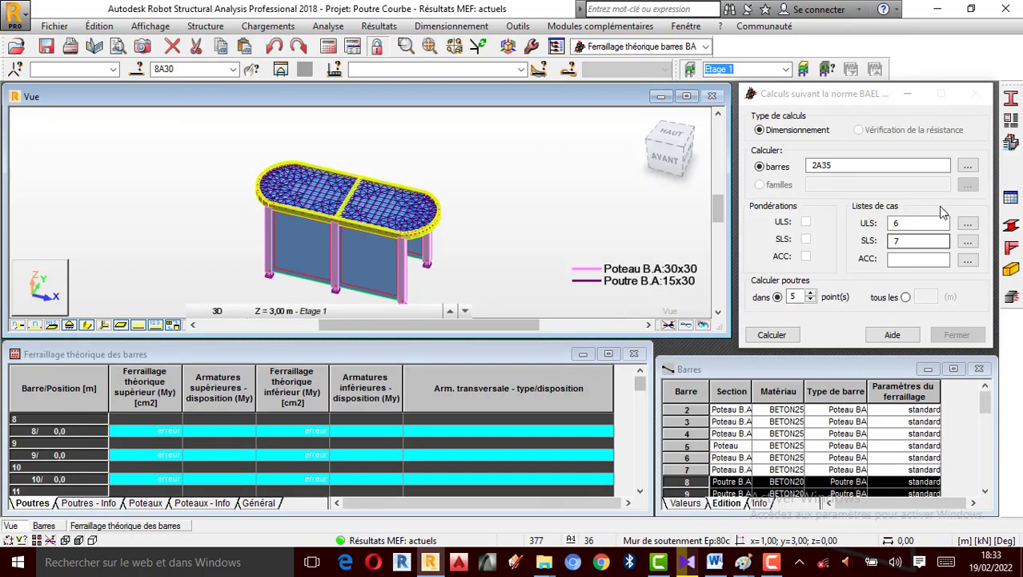
left_click(772, 335)
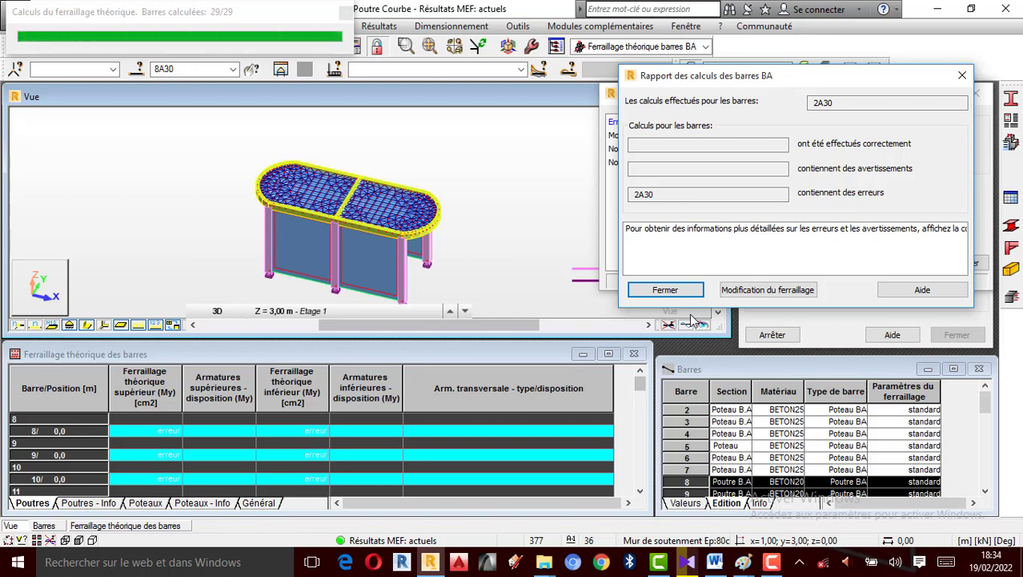
left_click(749, 290)
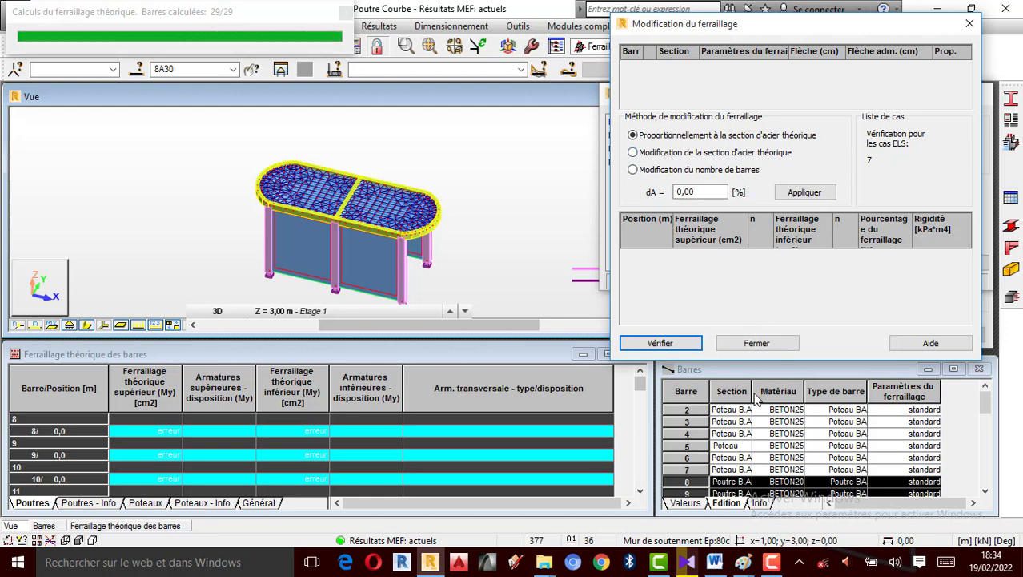
left_click(797, 570)
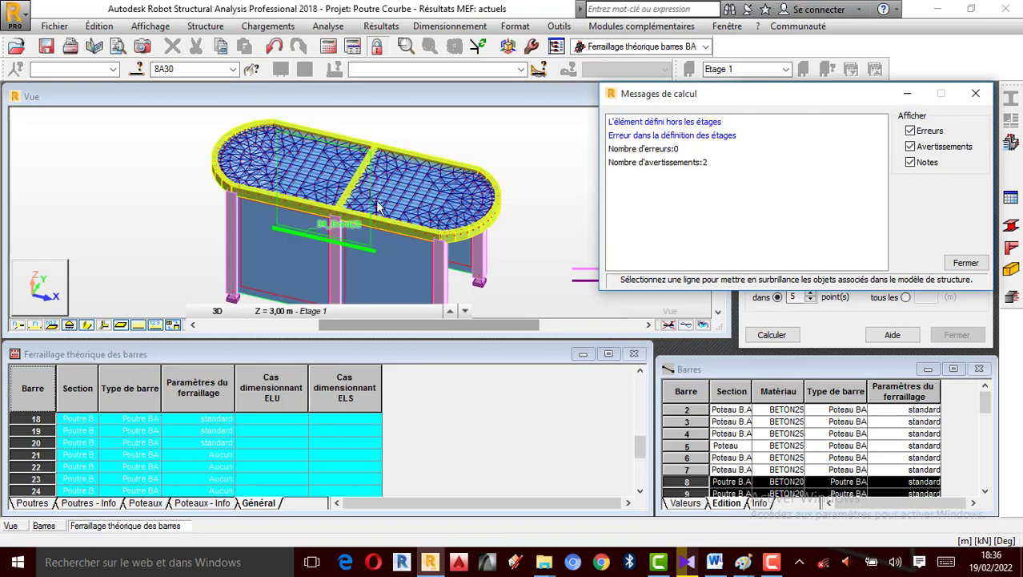
scroll(399, 201, "down", 1)
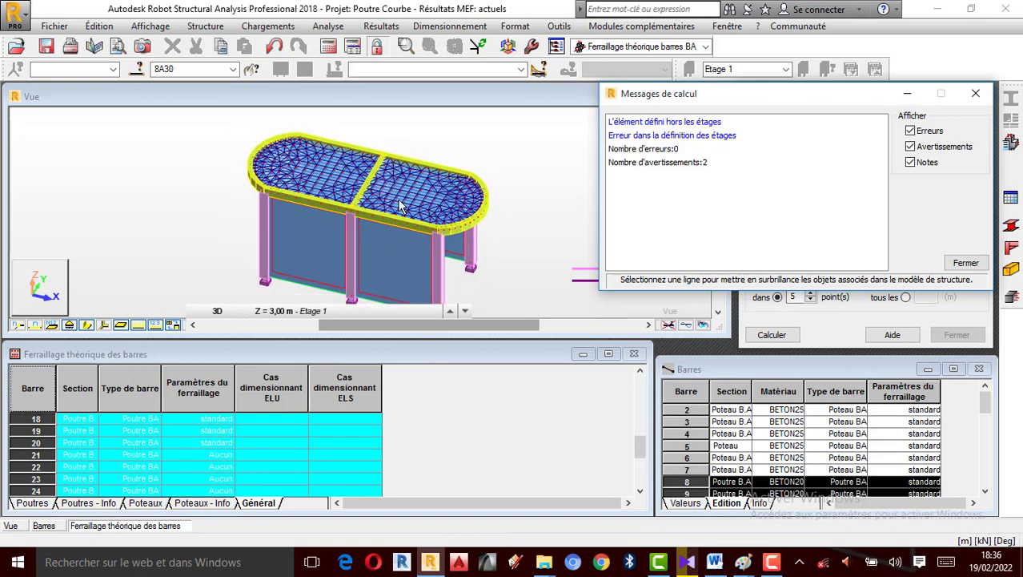
scroll(394, 201, "up", 1)
scroll(251, 179, "down", 1)
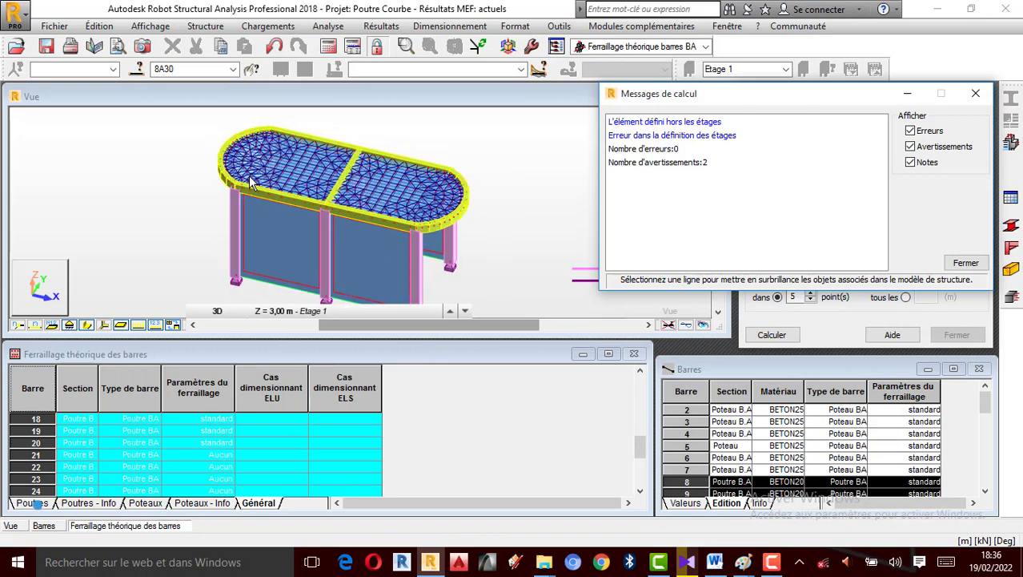
scroll(384, 236, "up", 1)
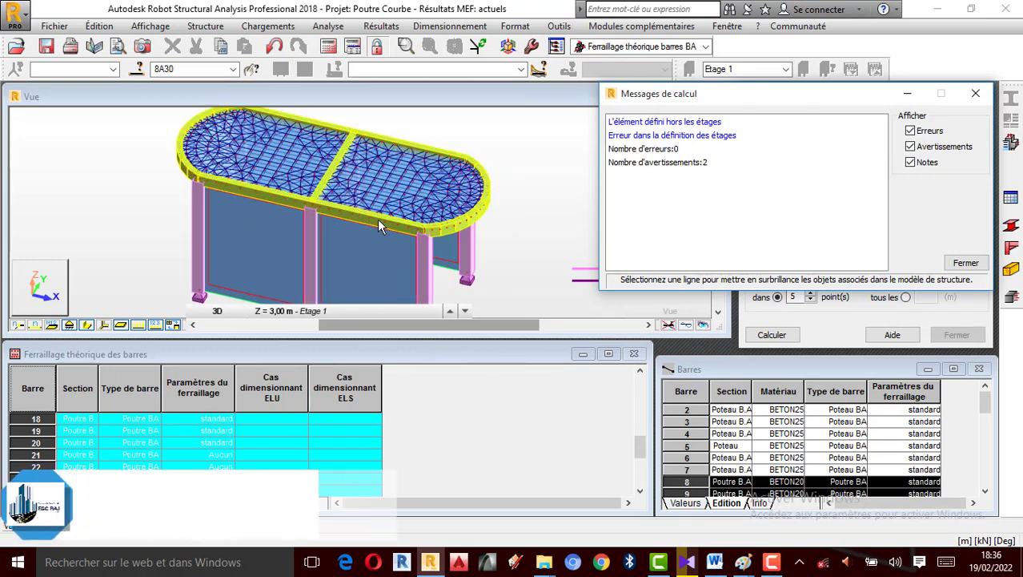
scroll(368, 218, "down", 1)
Step: Clear the beam selection in the model and move the calculation messages window away from the BAEL calculation dialog
right_click(422, 154)
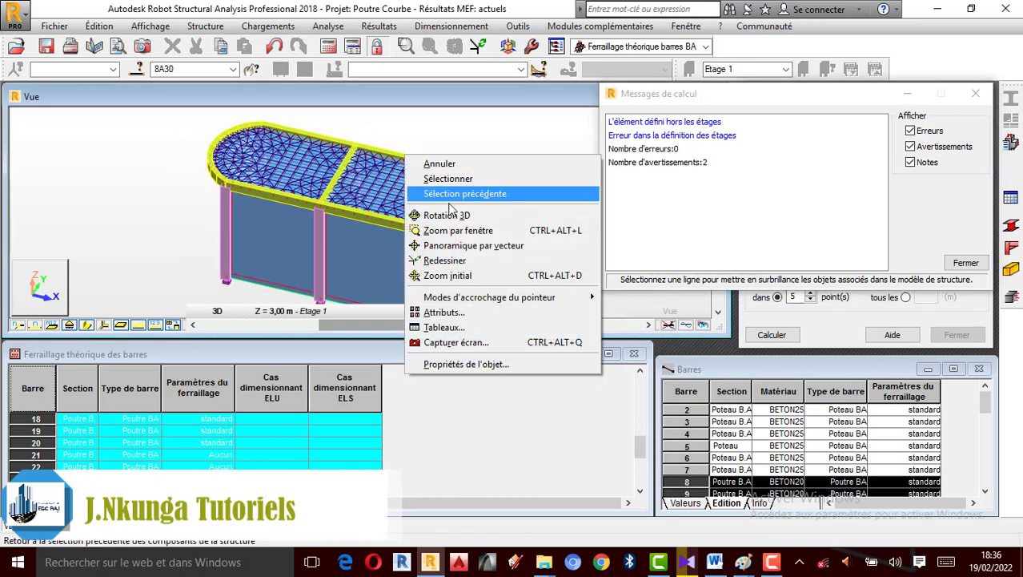
left_click(382, 132)
left_click(382, 132)
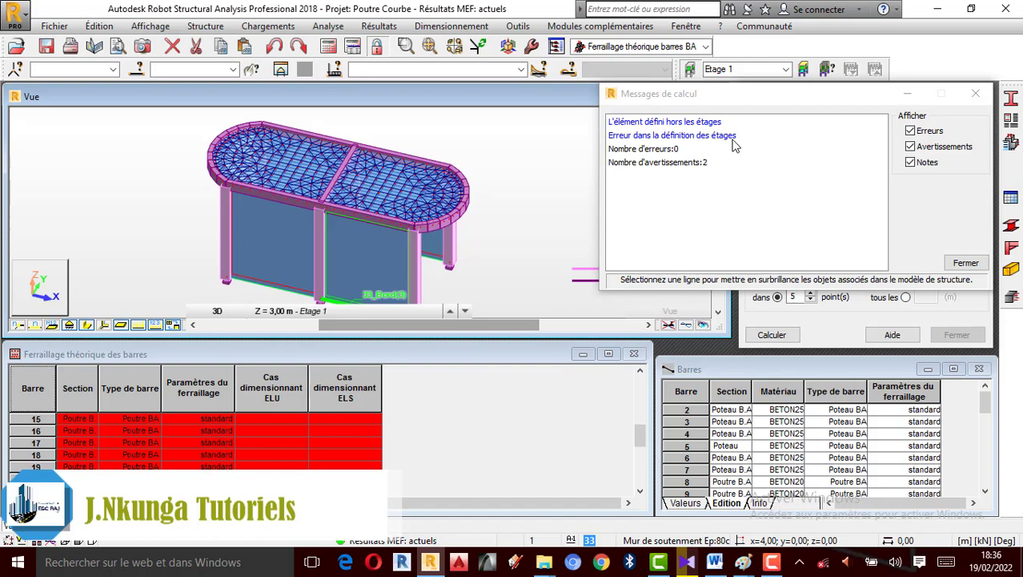
left_click_drag(770, 102, 224, 330)
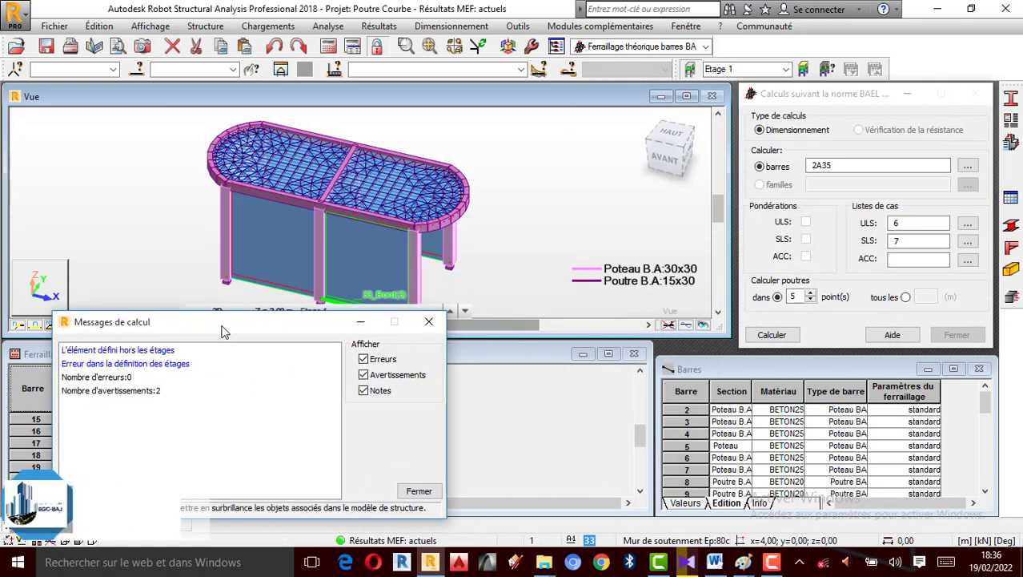